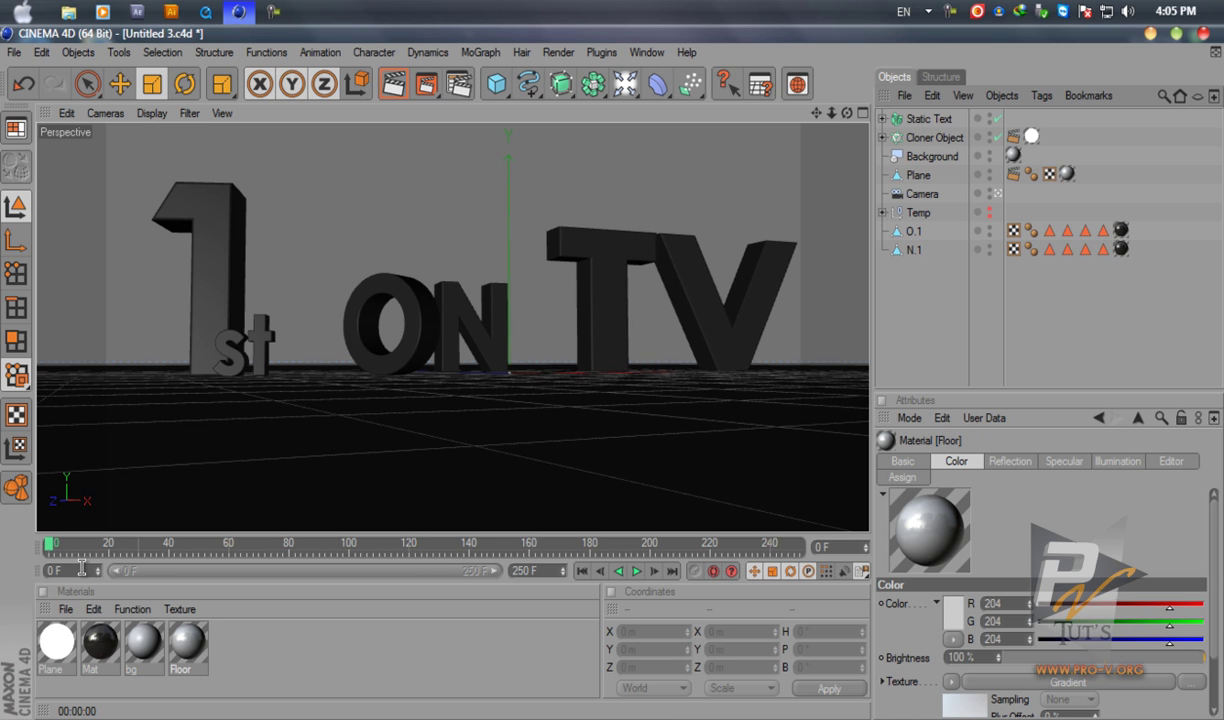
# Add a Sphere primitive to the scene
pyautogui.middleClick(833, 196)
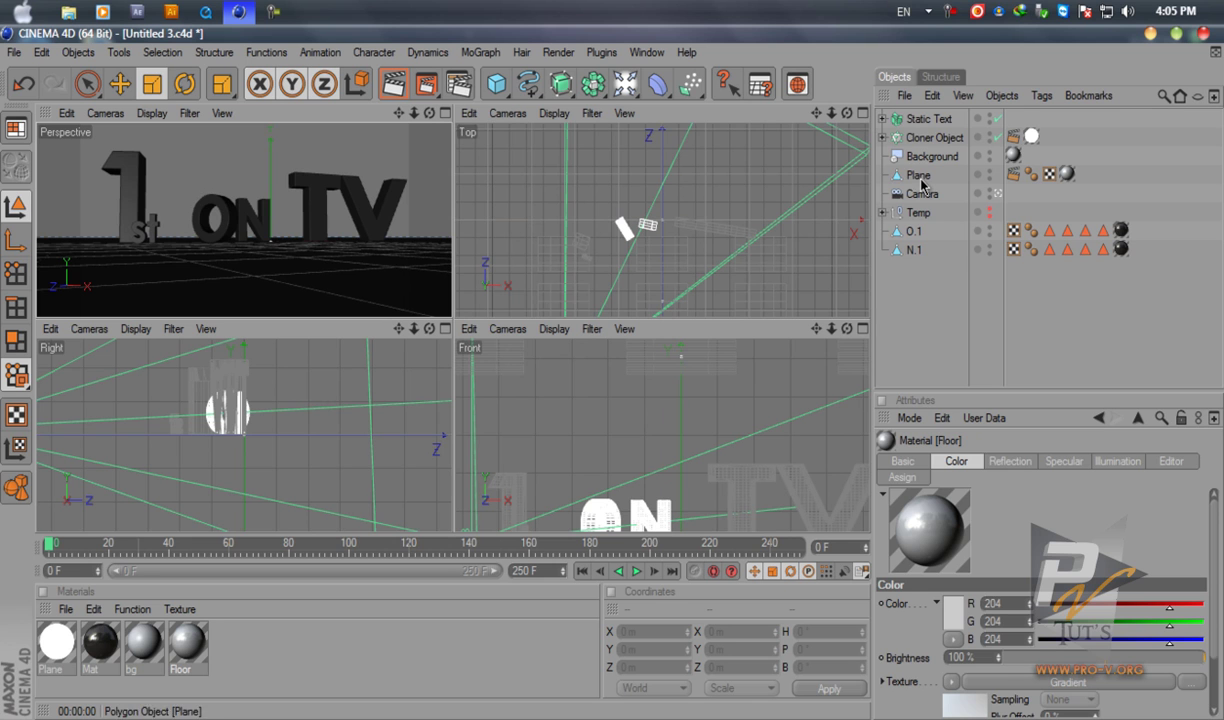
pyautogui.click(919, 237)
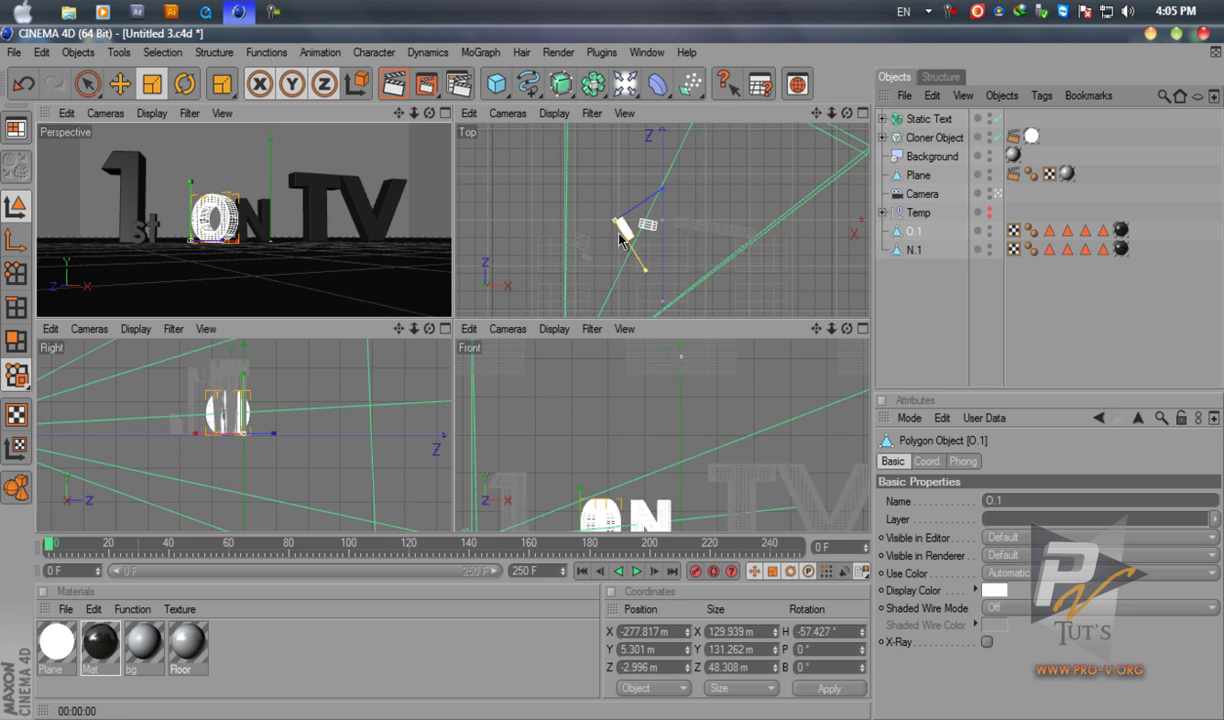
pyautogui.click(496, 95)
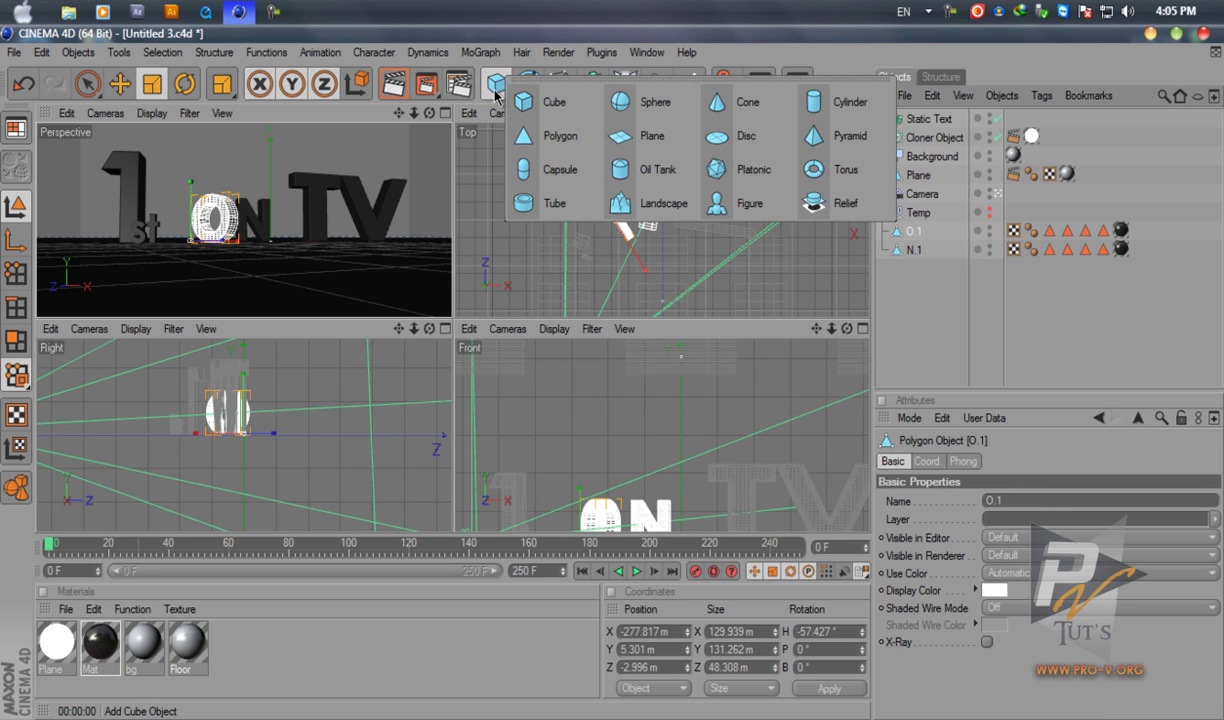
pyautogui.click(659, 114)
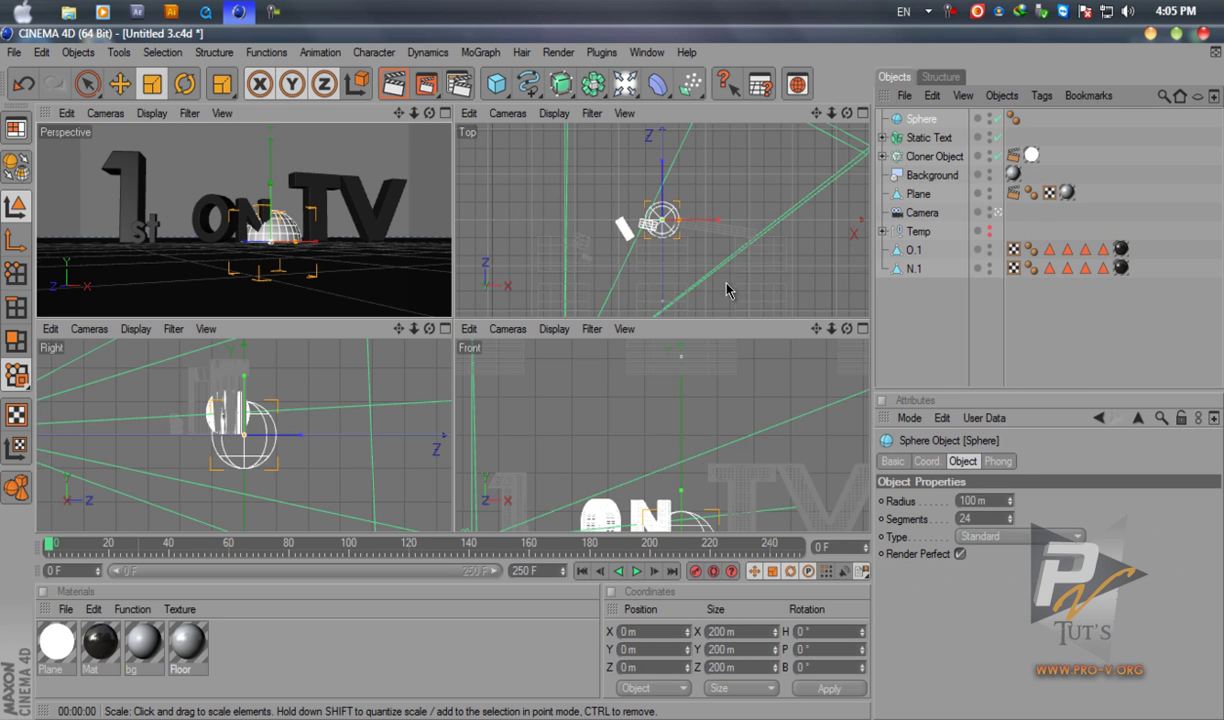
# Move the sphere over the letter O, to about X -217 m, Y 95 m and Z -69 m
pyautogui.click(119, 84)
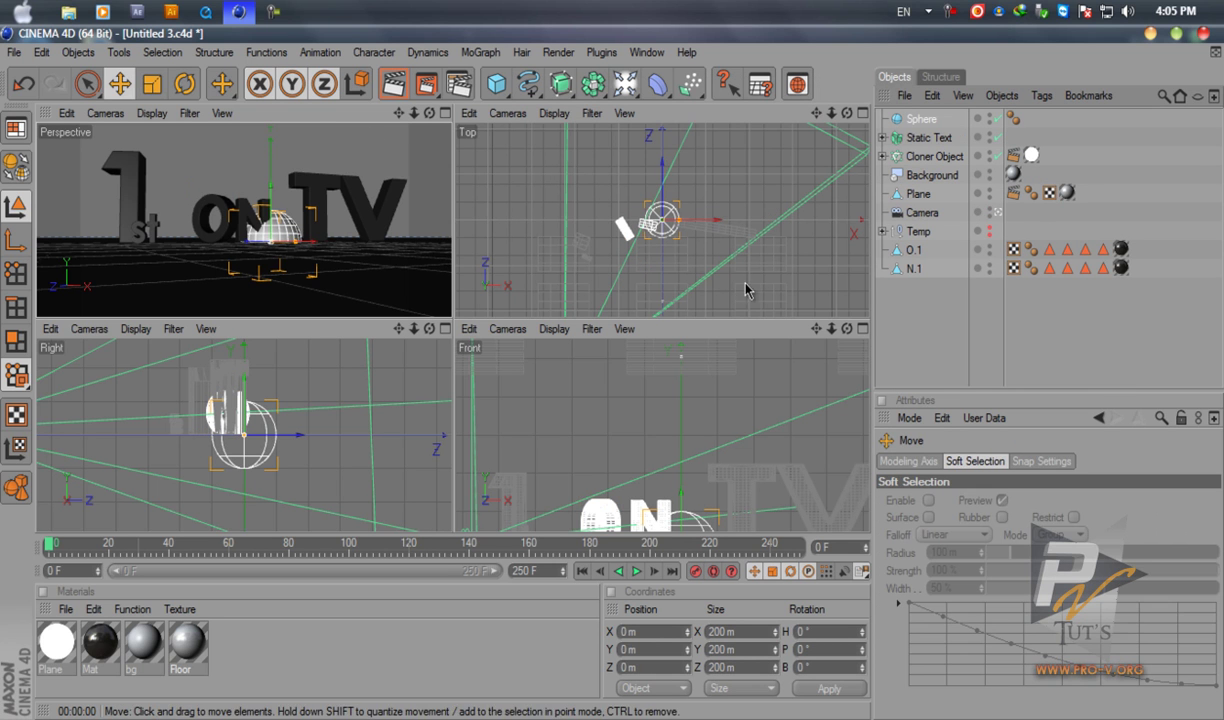
pyautogui.moveTo(668, 190); pyautogui.dragTo(632, 217)
pyautogui.moveTo(614, 323); pyautogui.dragTo(614, 318)
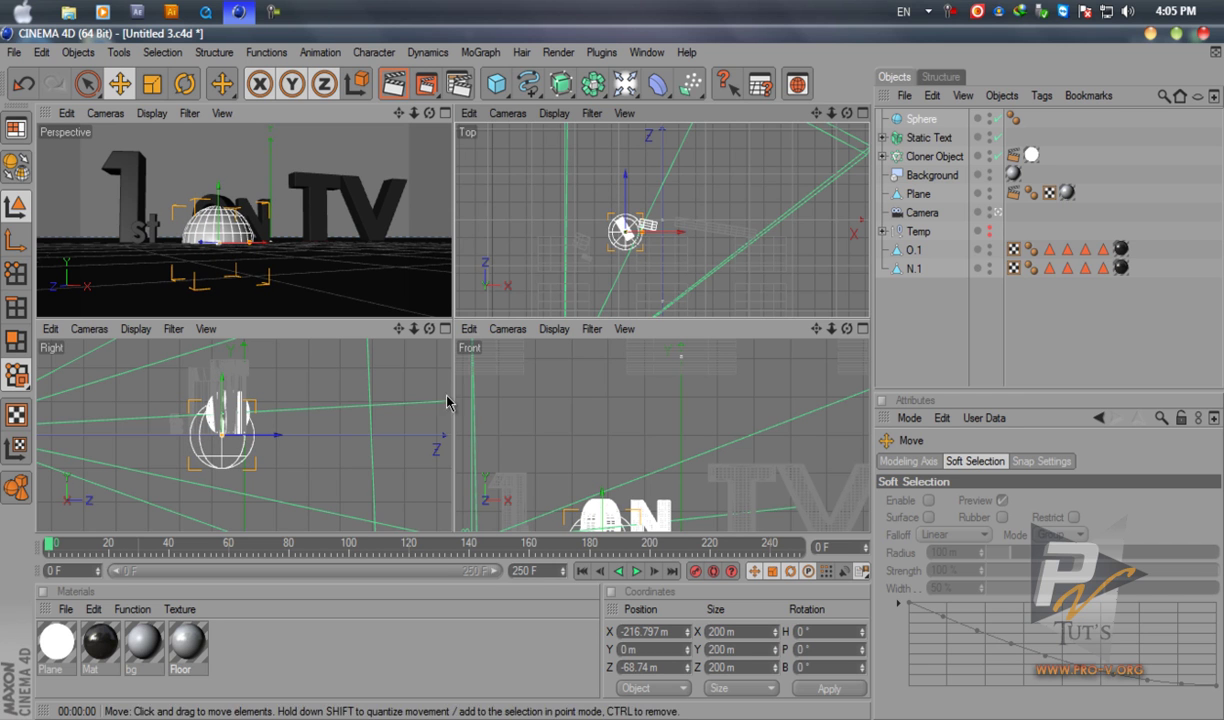
pyautogui.moveTo(226, 410); pyautogui.dragTo(453, 378)
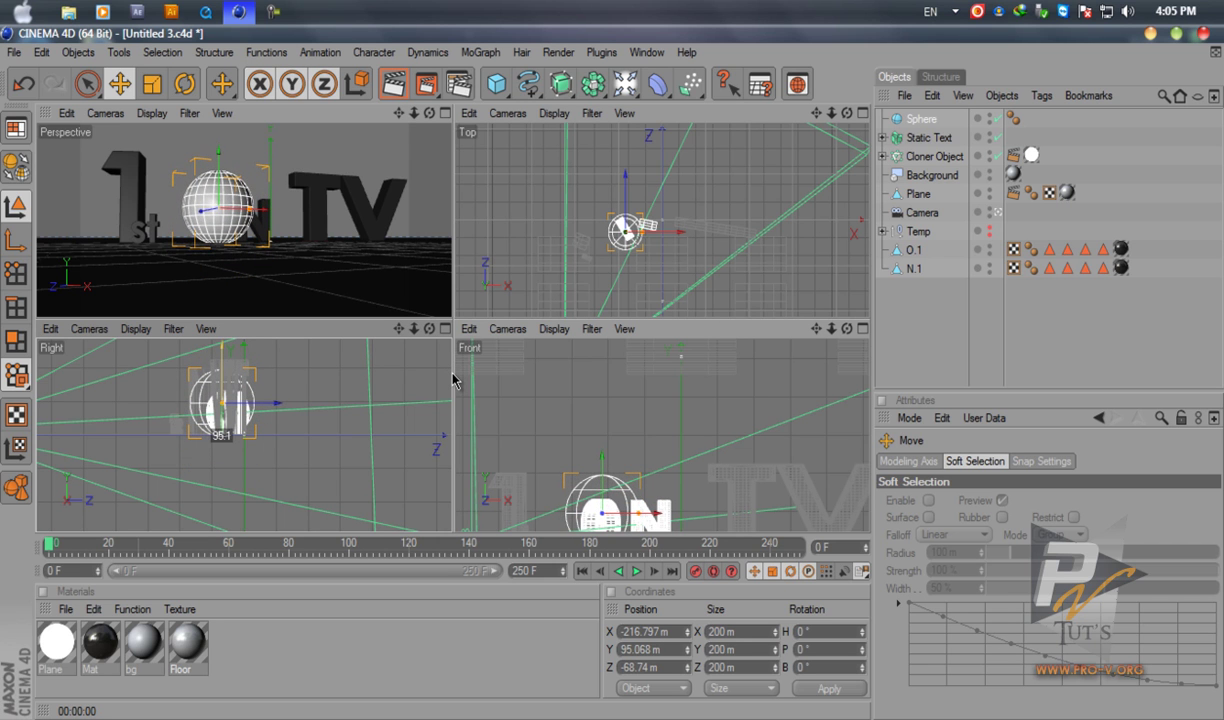
pyautogui.click(445, 113)
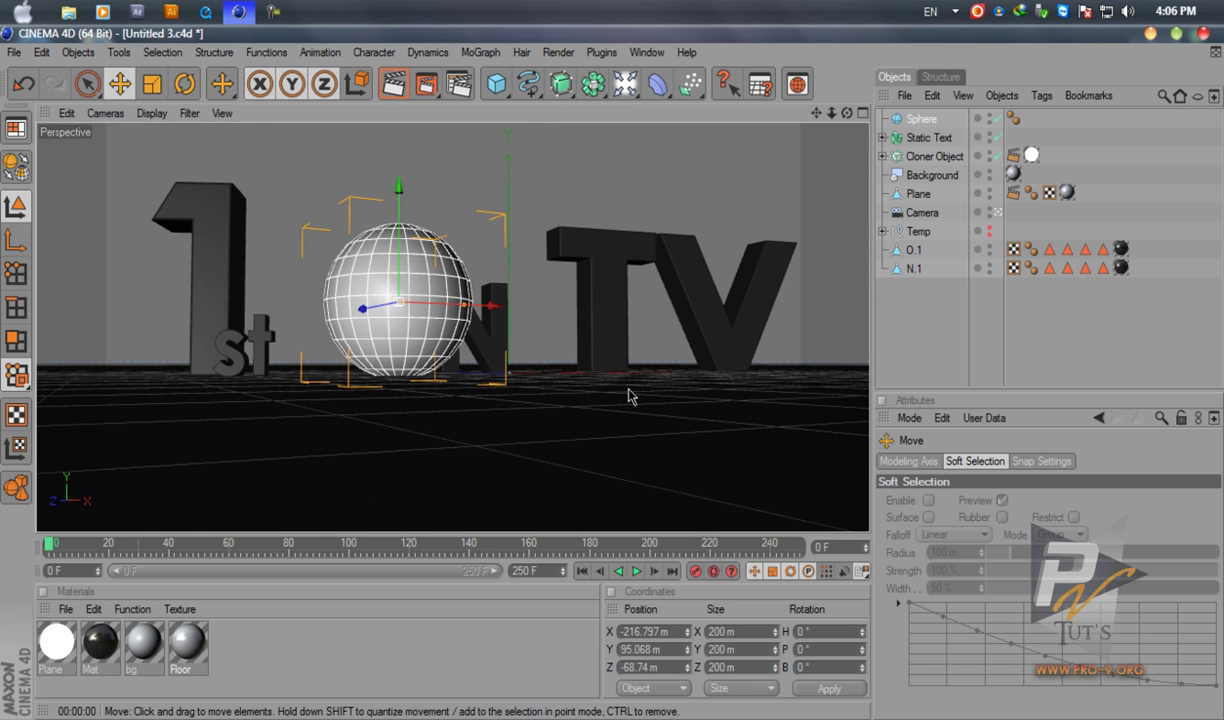
# Try lowering the sphere along Y to about 65 m around the letter O, then undo the move
pyautogui.click(862, 114)
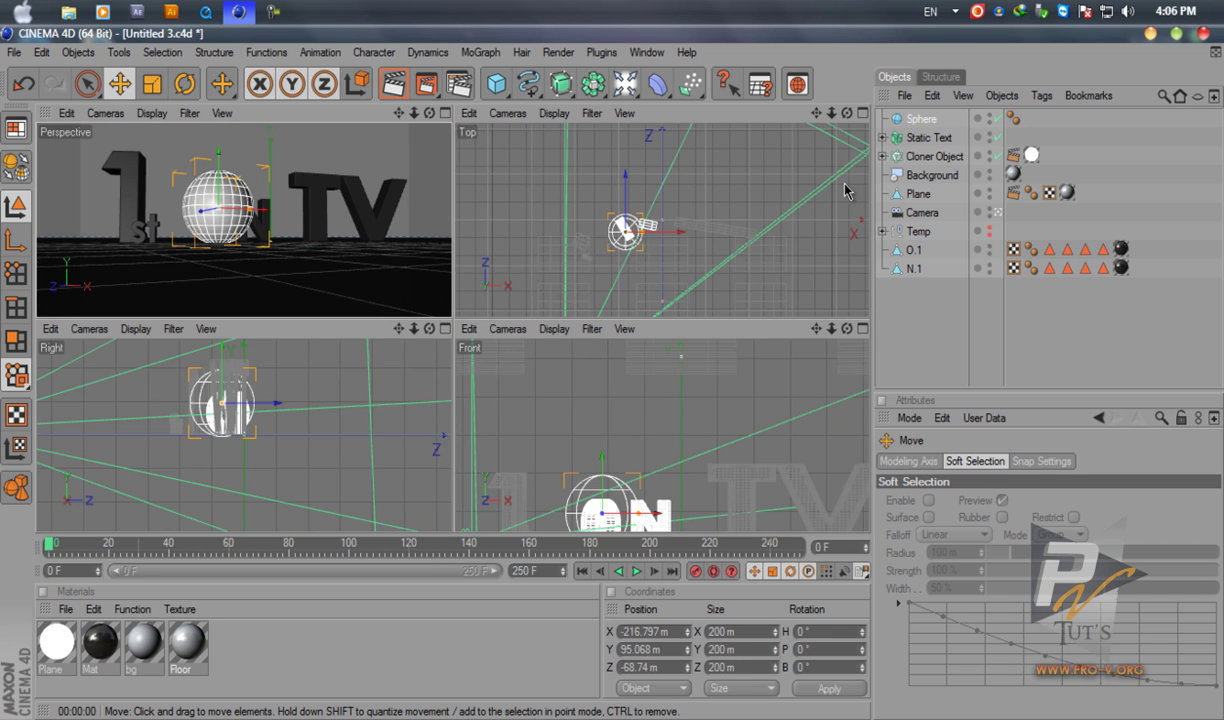
pyautogui.middleClick(712, 369)
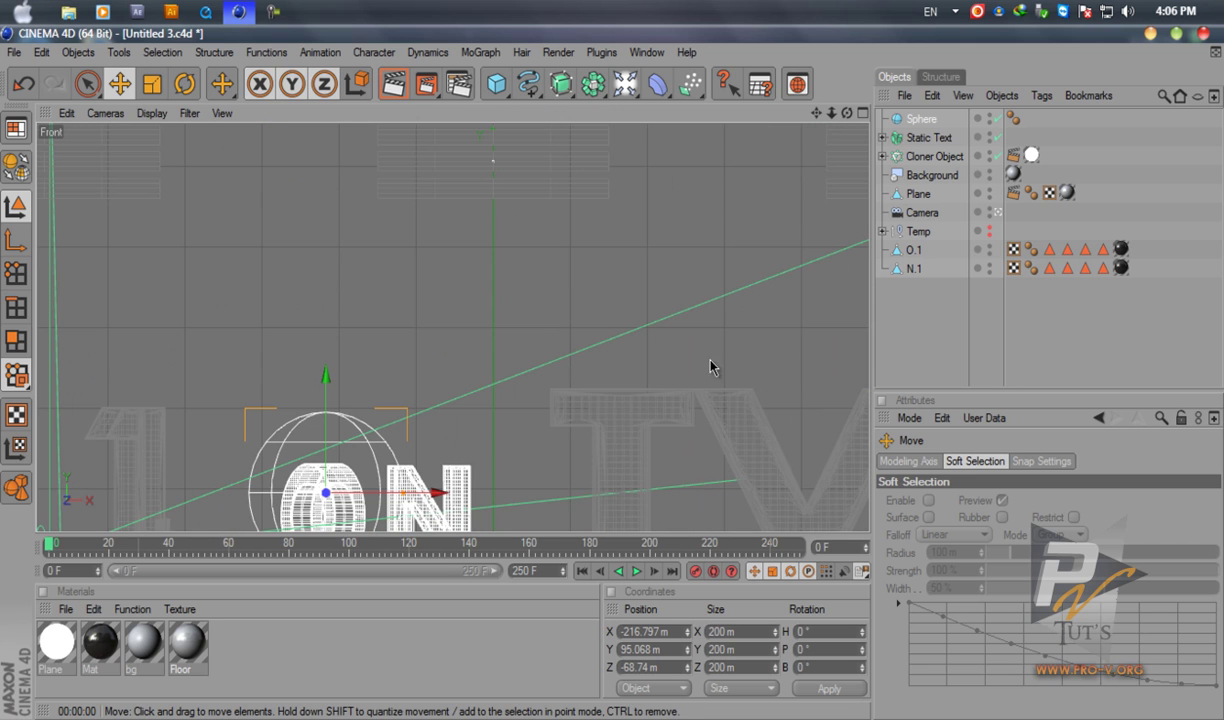
pyautogui.moveTo(816, 113); pyautogui.dragTo(663, 318)
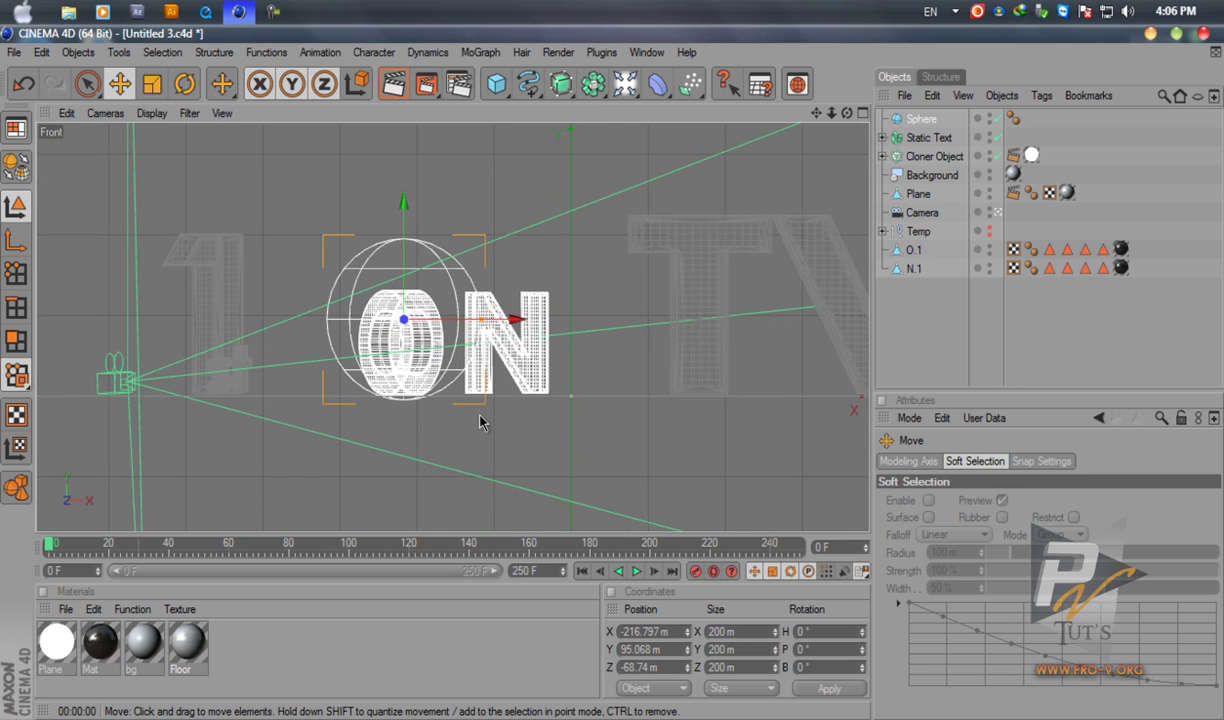
pyautogui.scroll(5, 757, 231)
pyautogui.moveTo(816, 113); pyautogui.dragTo(552, 409)
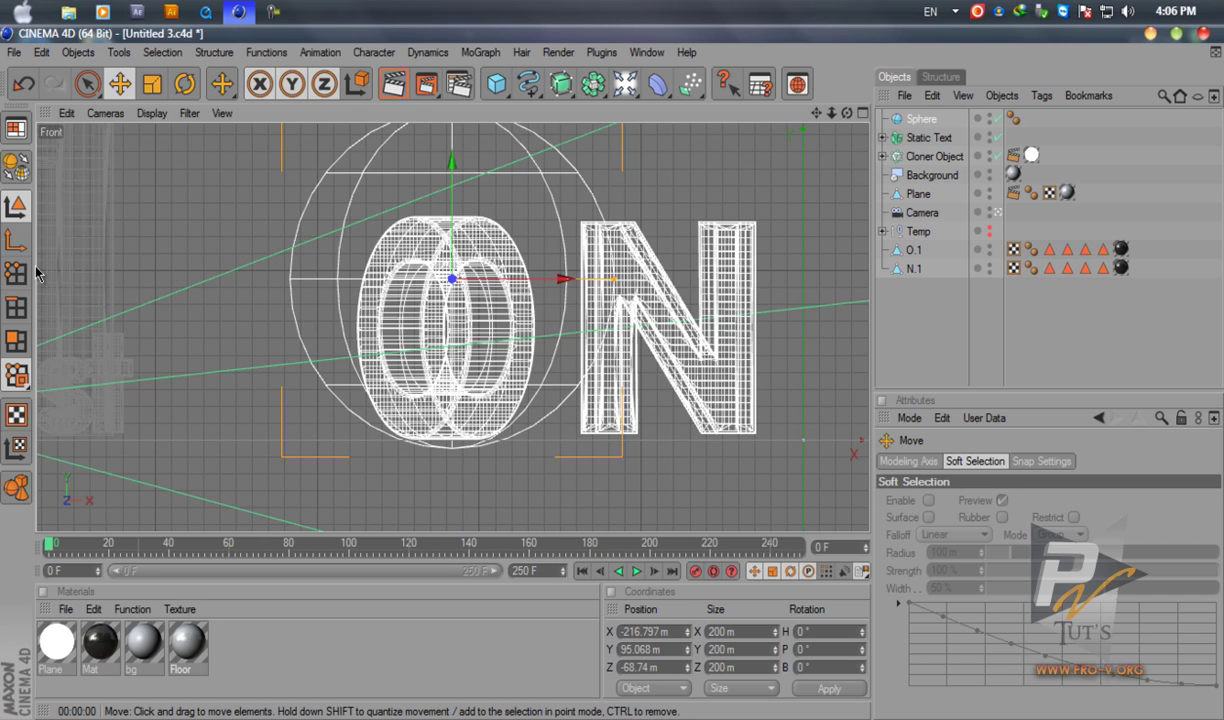
pyautogui.click(16, 240)
pyautogui.moveTo(450, 211); pyautogui.dragTo(615, 391)
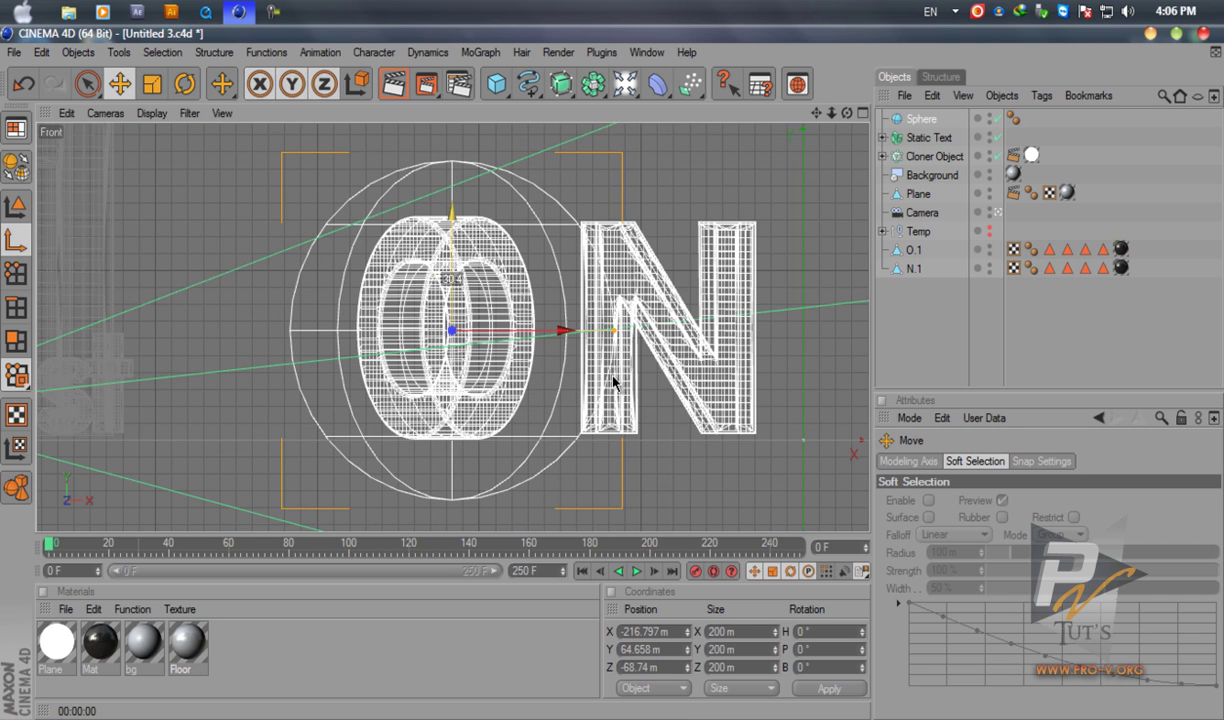
pyautogui.hotkey('ctrl', 'z')
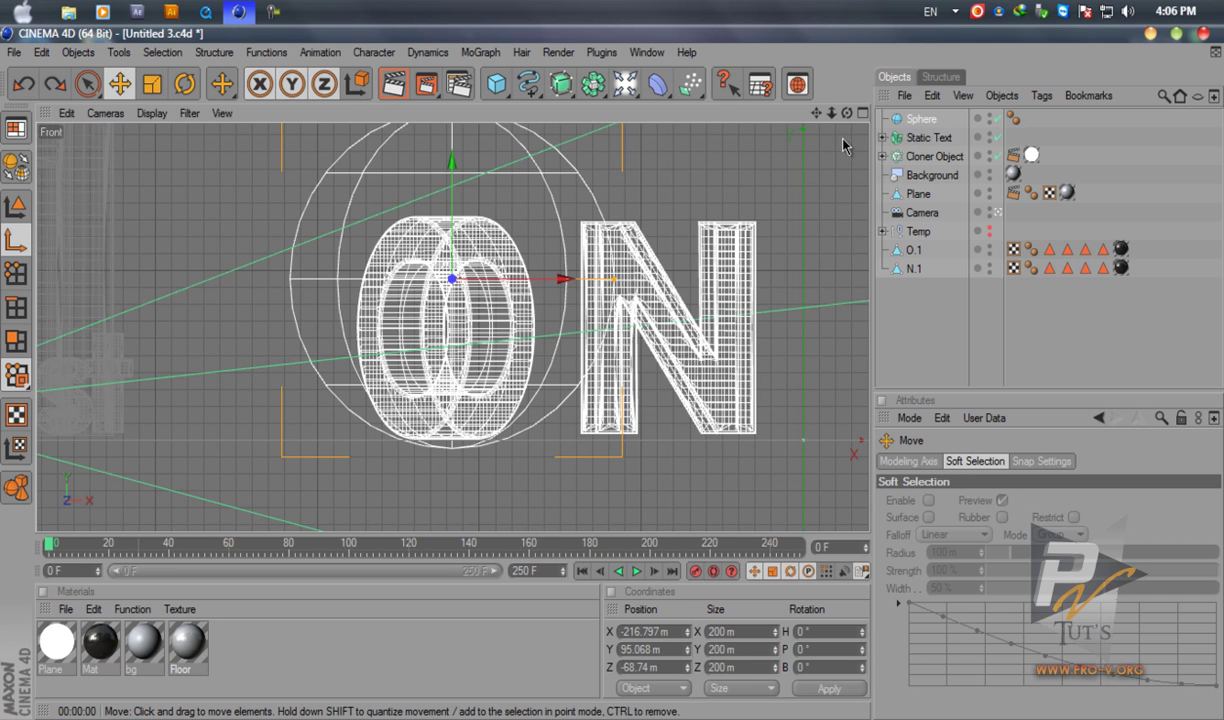
pyautogui.middleClick(577, 227)
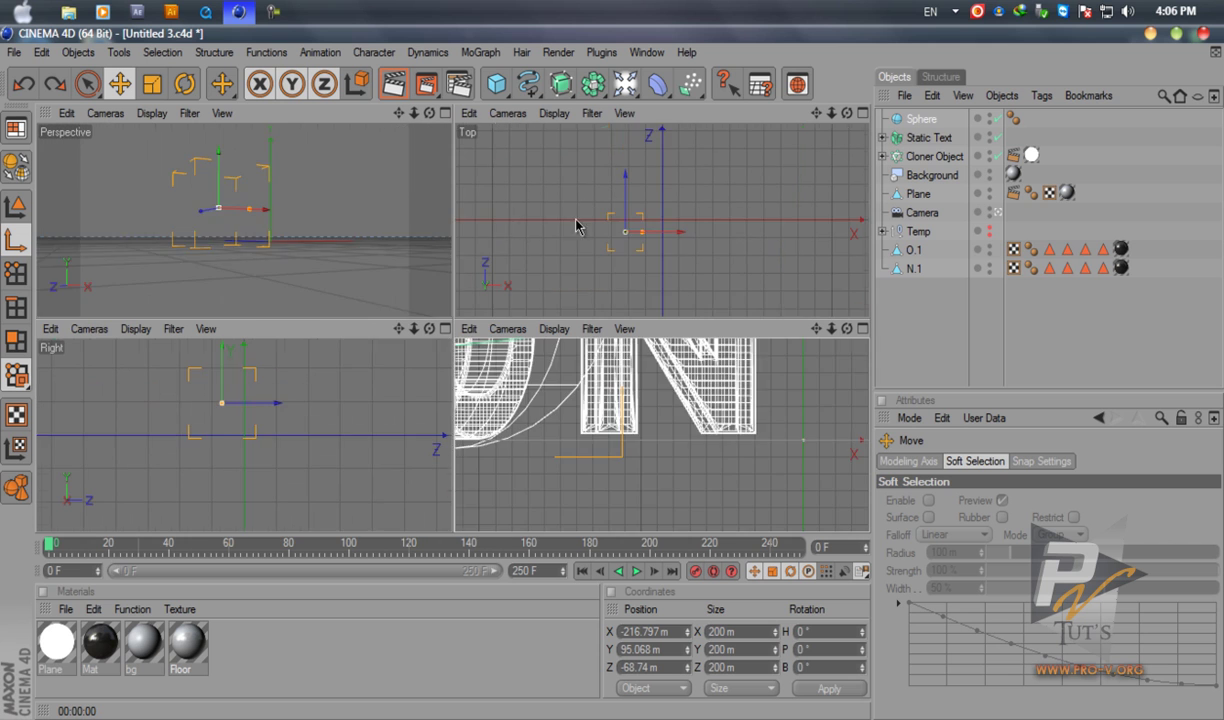
pyautogui.click(446, 114)
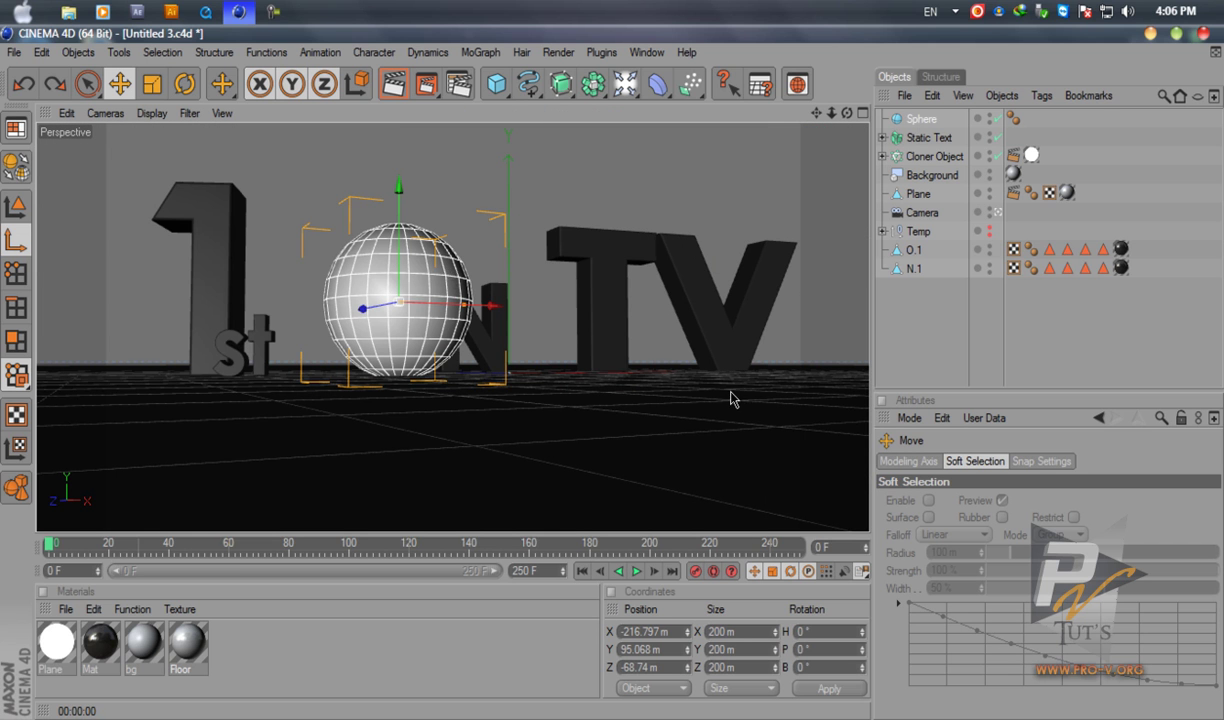
# Try the Tetrahedron, Hexahedron, Octahedron and Icosahedron types on the sphere, then return it to Standard
pyautogui.click(924, 121)
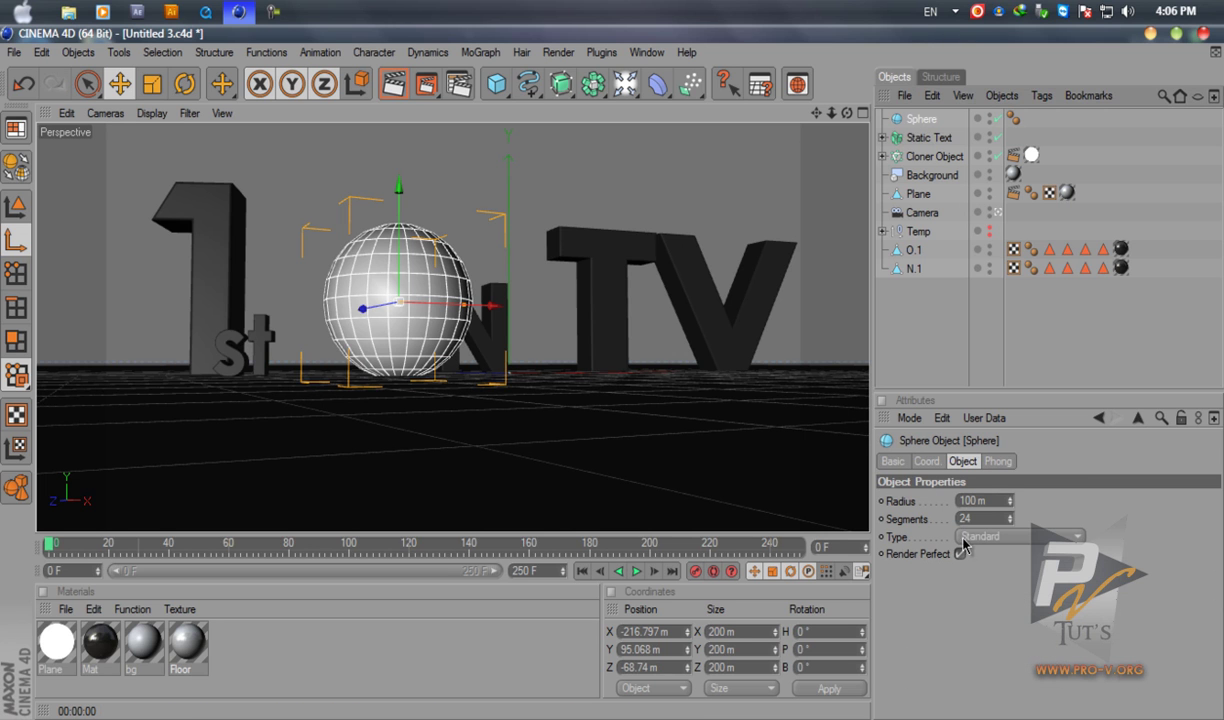
pyautogui.click(982, 537)
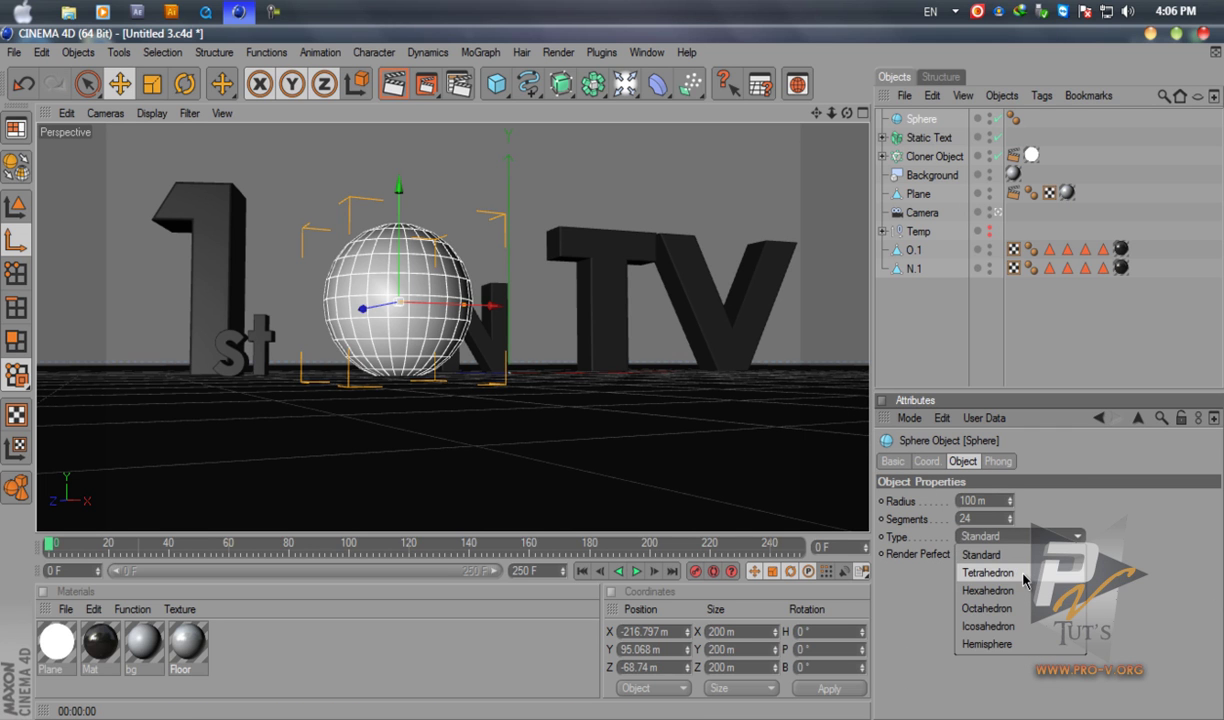
pyautogui.click(988, 573)
pyautogui.scroll(-1, 1016, 537)
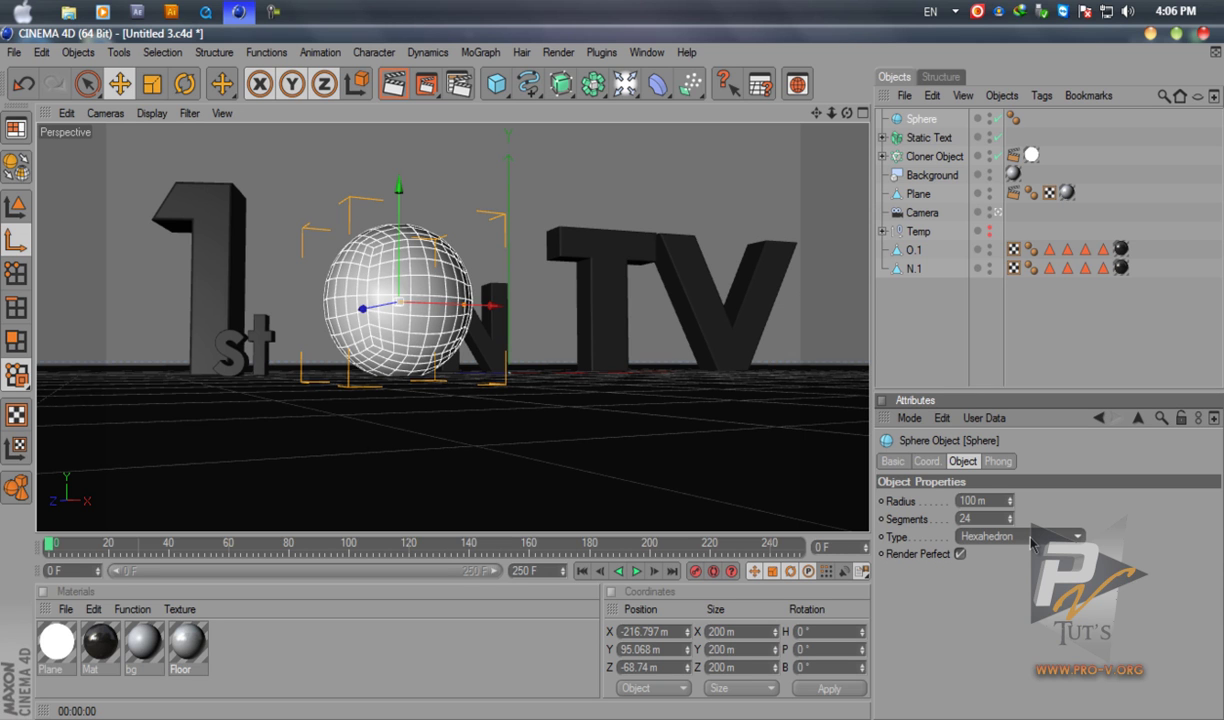
pyautogui.scroll(-1, 1032, 543)
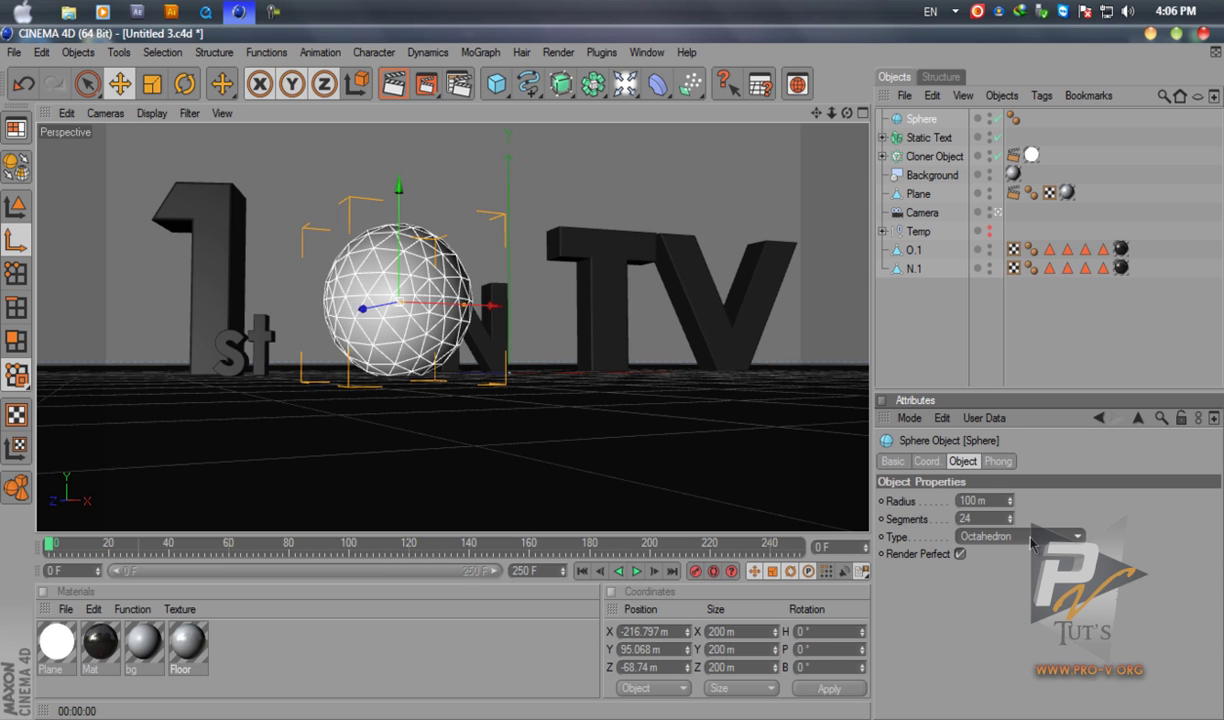
pyautogui.scroll(-1, 1032, 543)
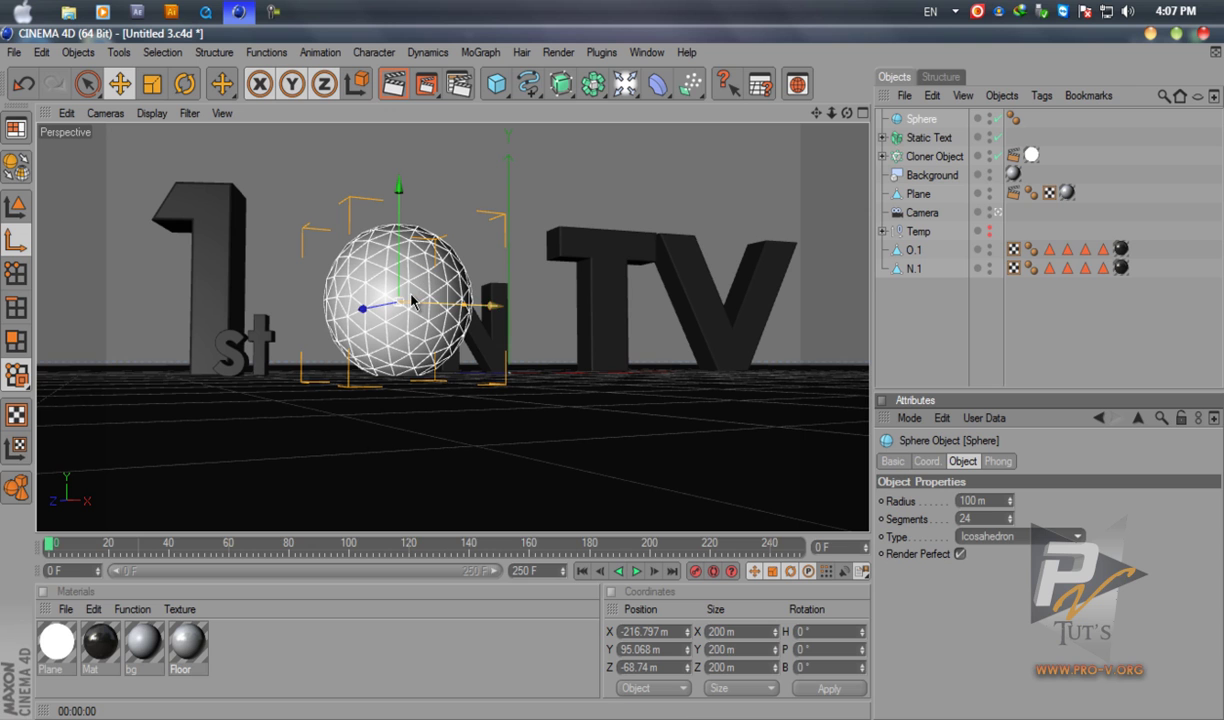
pyautogui.click(1000, 537)
pyautogui.click(1005, 556)
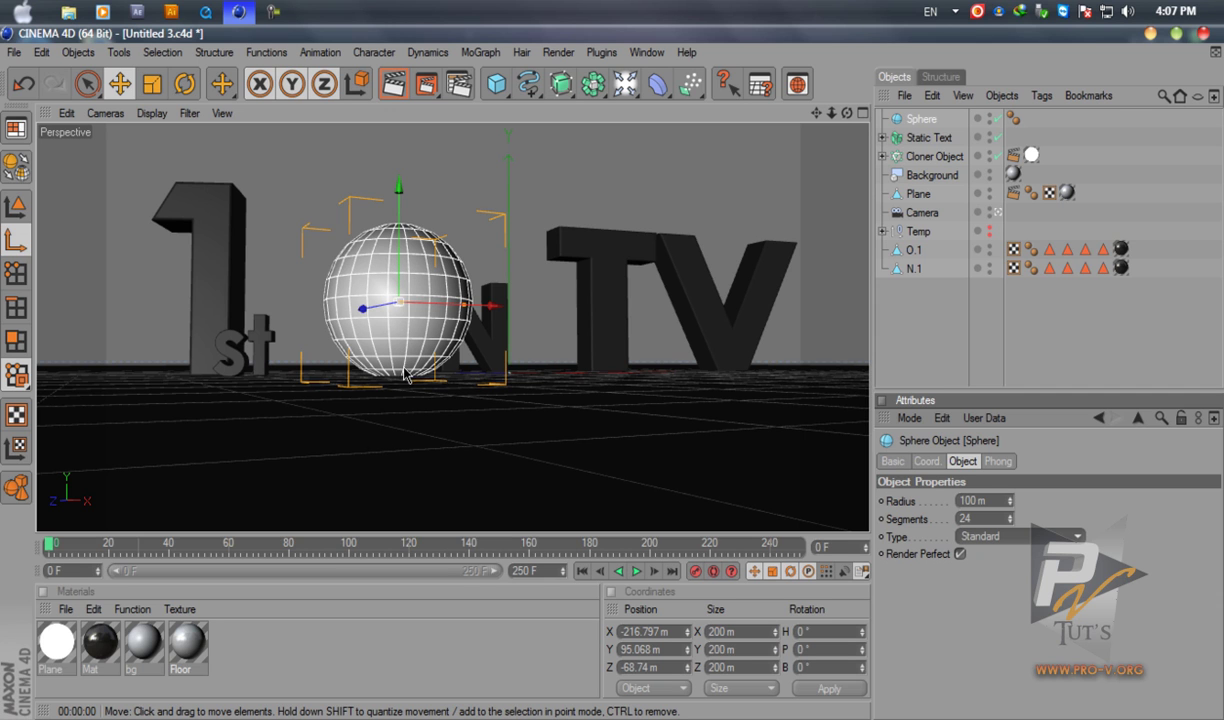
# Compare the sphere's mesh types from Tetrahedron to Hemisphere and settle on Icosahedron
pyautogui.click(988, 536)
pyautogui.click(985, 556)
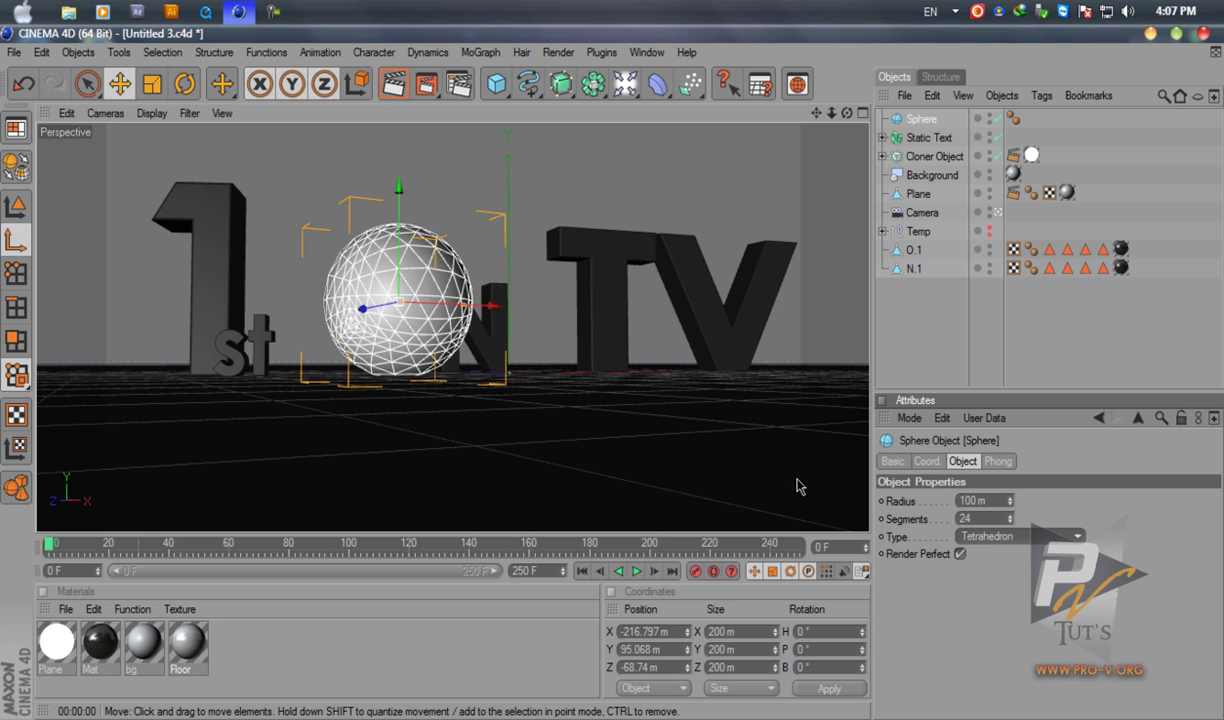
pyautogui.scroll(-1, 1014, 543)
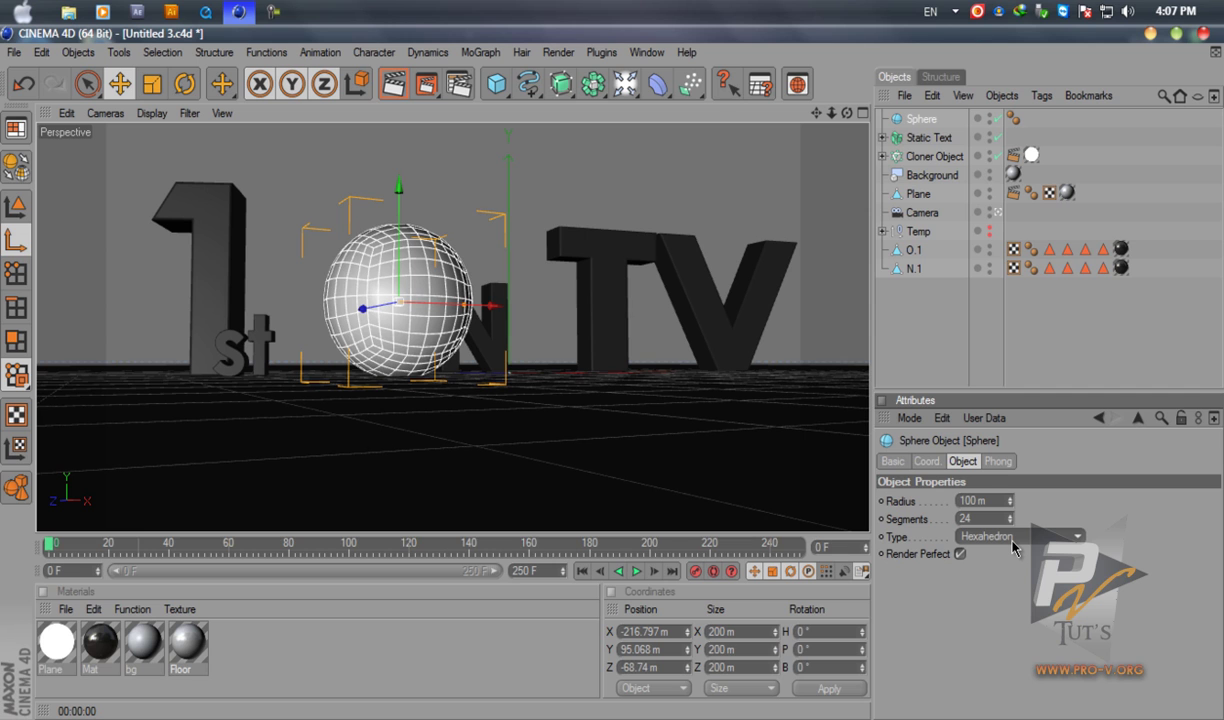
pyautogui.scroll(-1, 1014, 543)
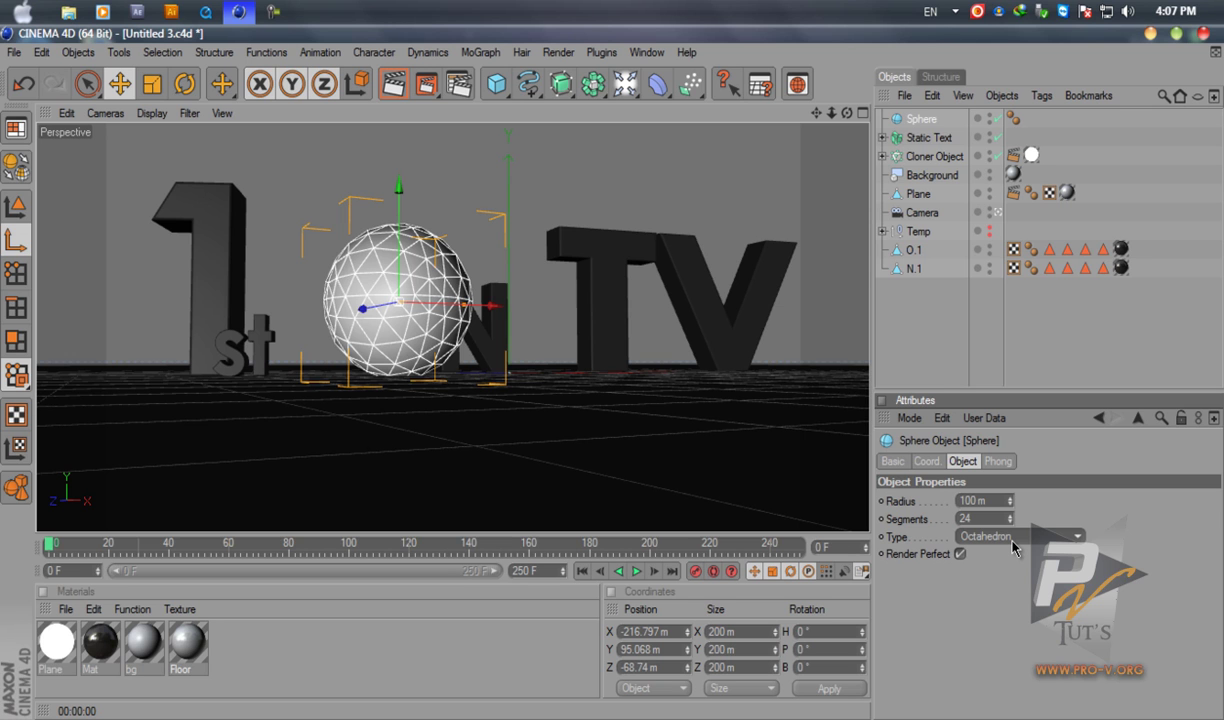
pyautogui.scroll(-1, 1014, 546)
pyautogui.scroll(-1, 1014, 546)
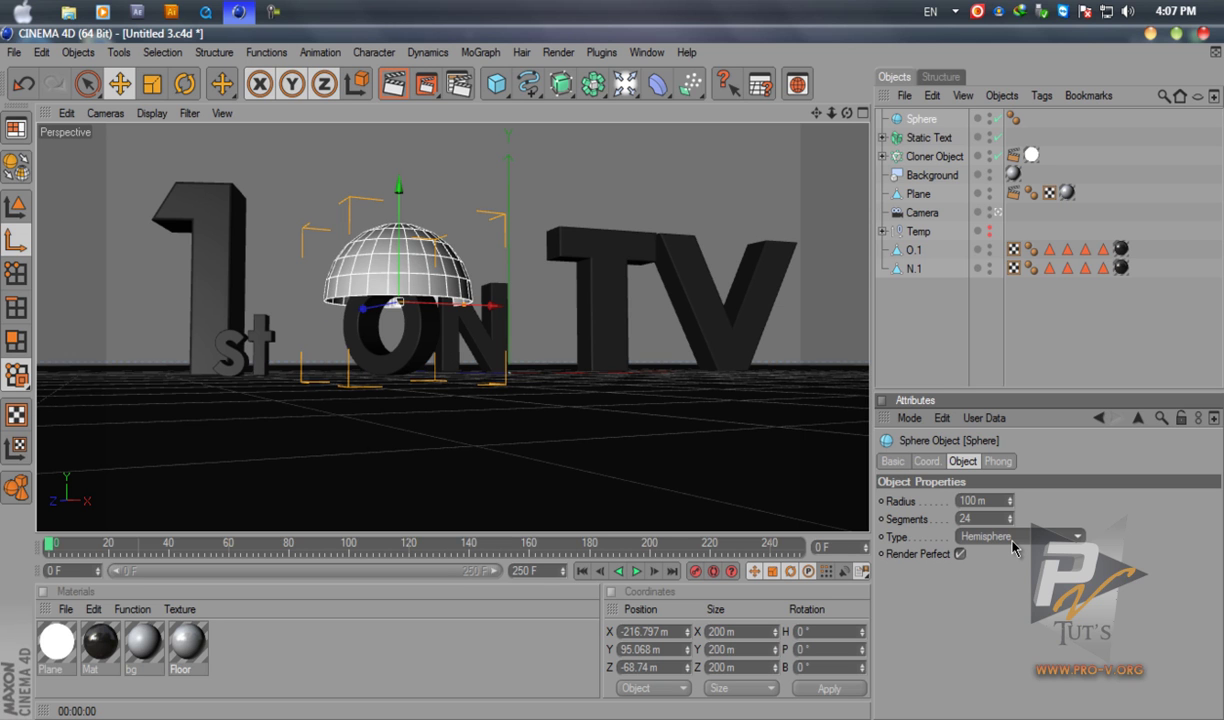
pyautogui.scroll(1, 1014, 546)
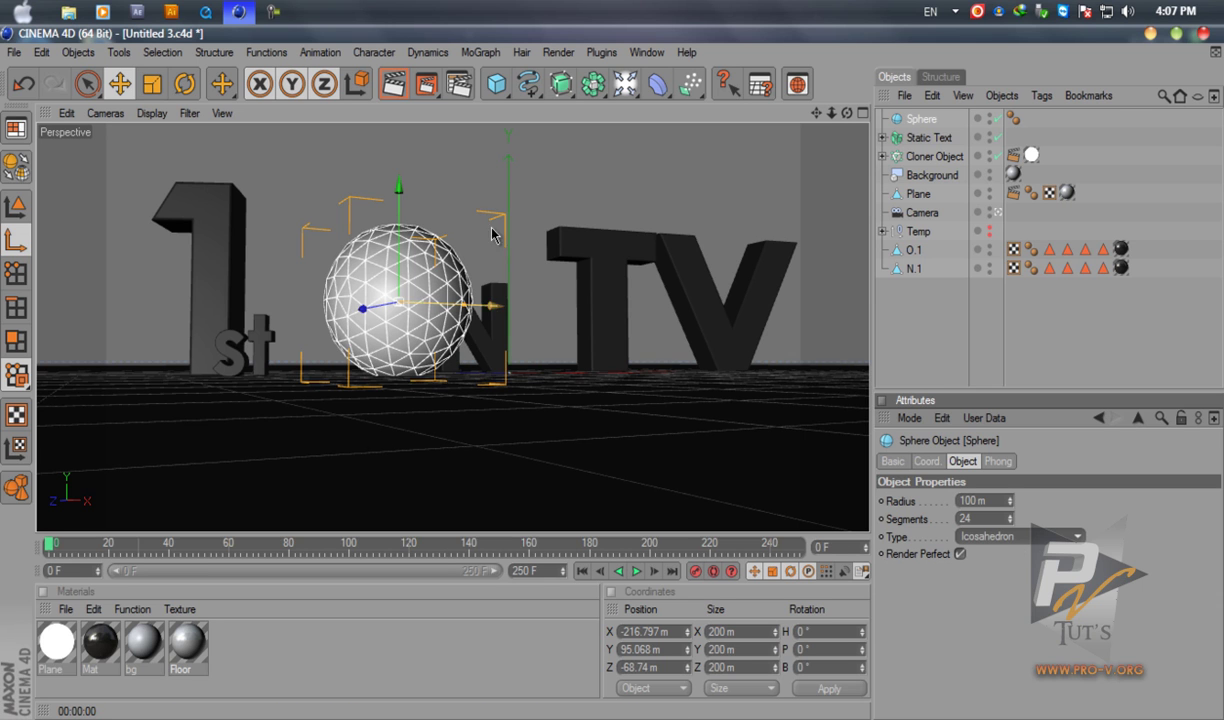
# Set the sphere's segments to 30 and its radius to 80 m
pyautogui.click(1010, 516)
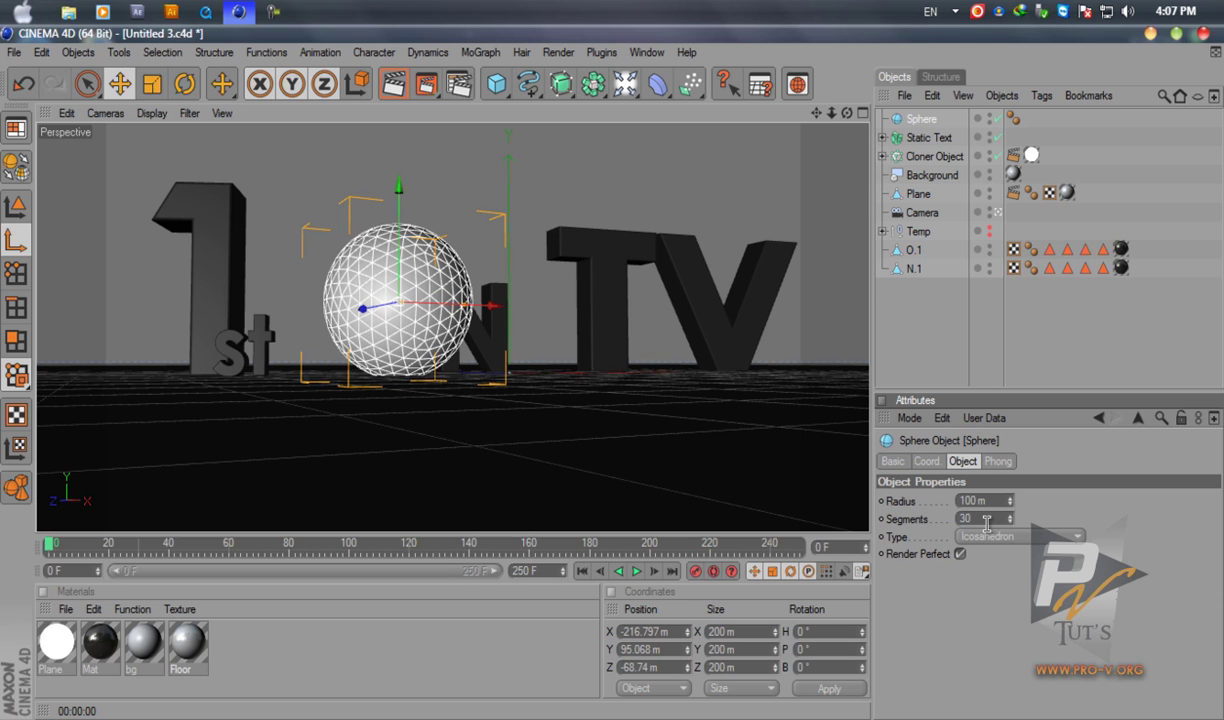
pyautogui.click(993, 501)
pyautogui.write('80')
pyautogui.press('Return')
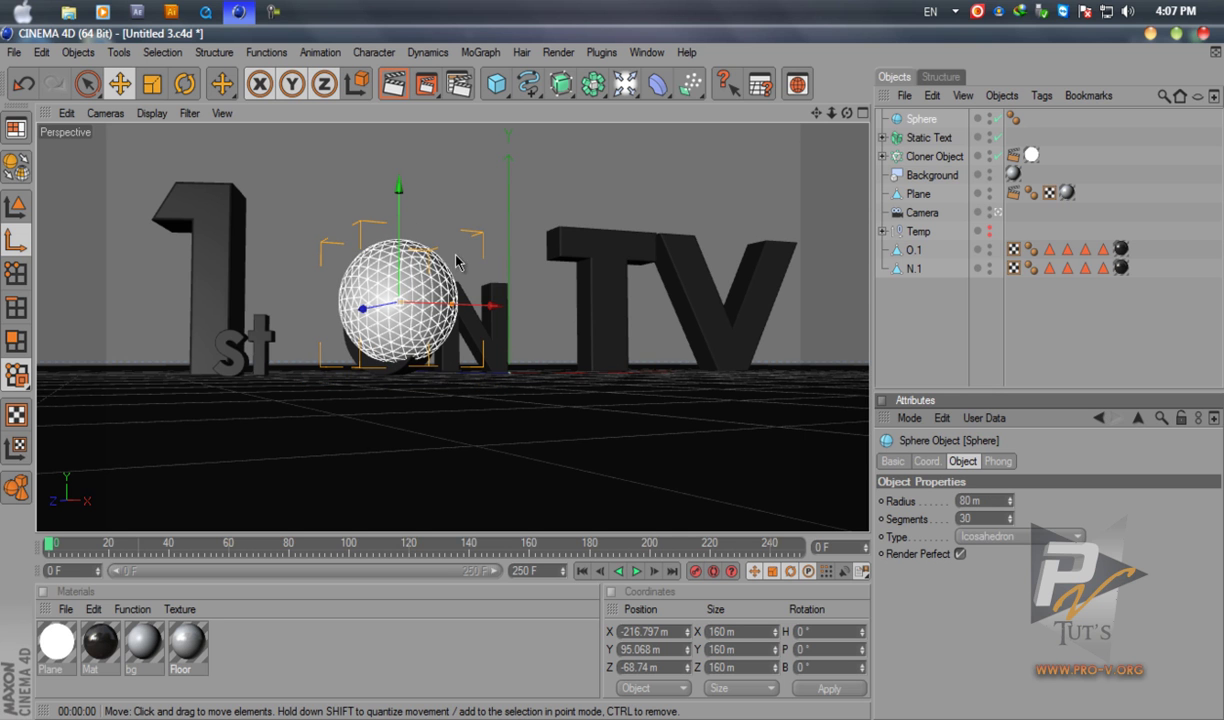
# Return to model mode and lower the sphere along Y to about 78 m so it encloses the letter O
pyautogui.click(862, 113)
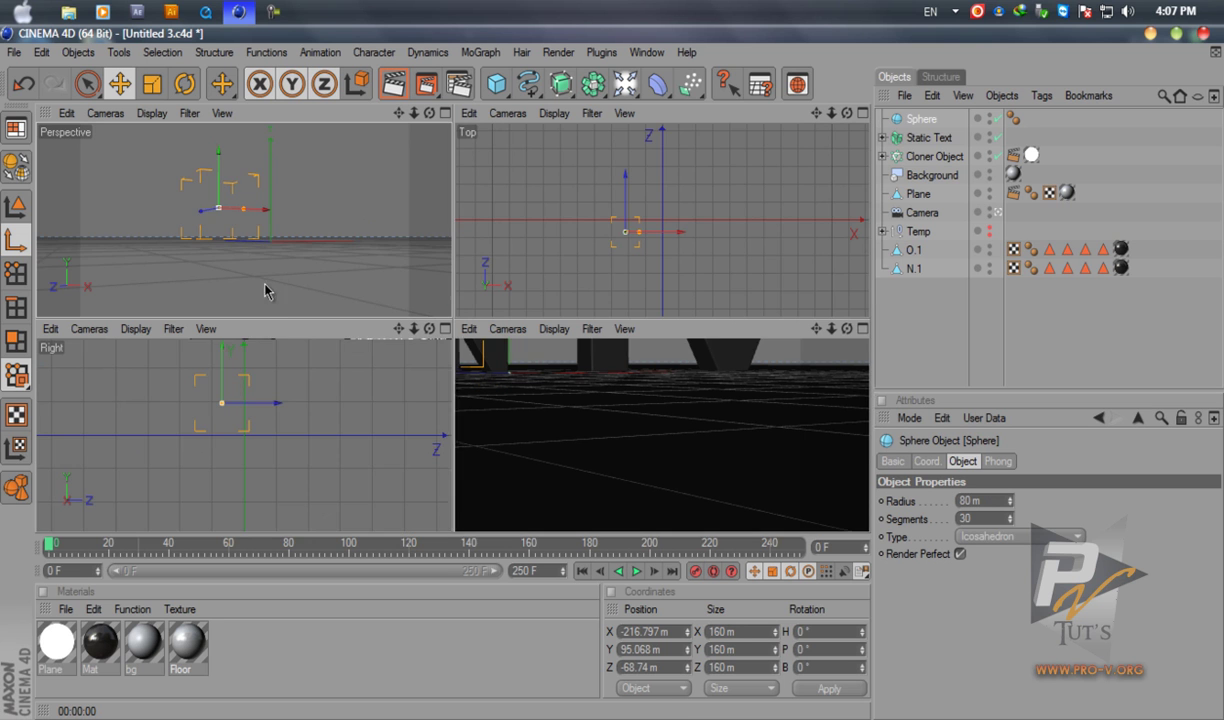
pyautogui.middleClick(647, 330)
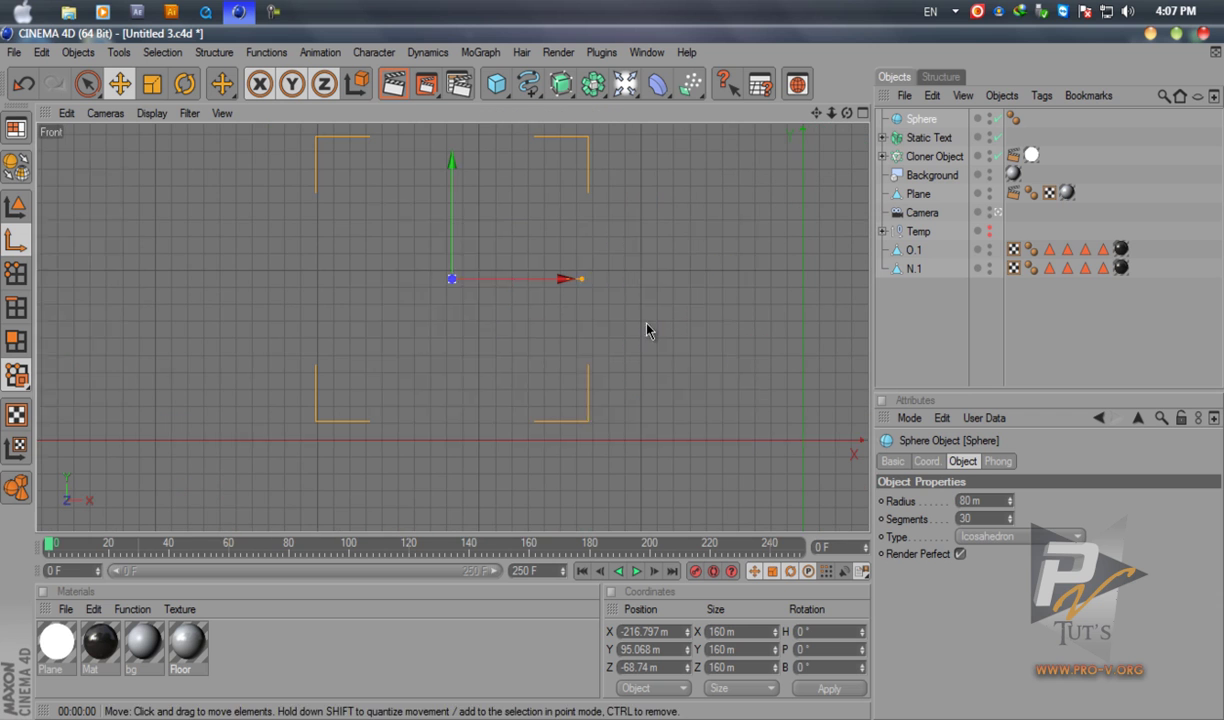
pyautogui.click(16, 206)
pyautogui.moveTo(455, 210); pyautogui.dragTo(613, 381)
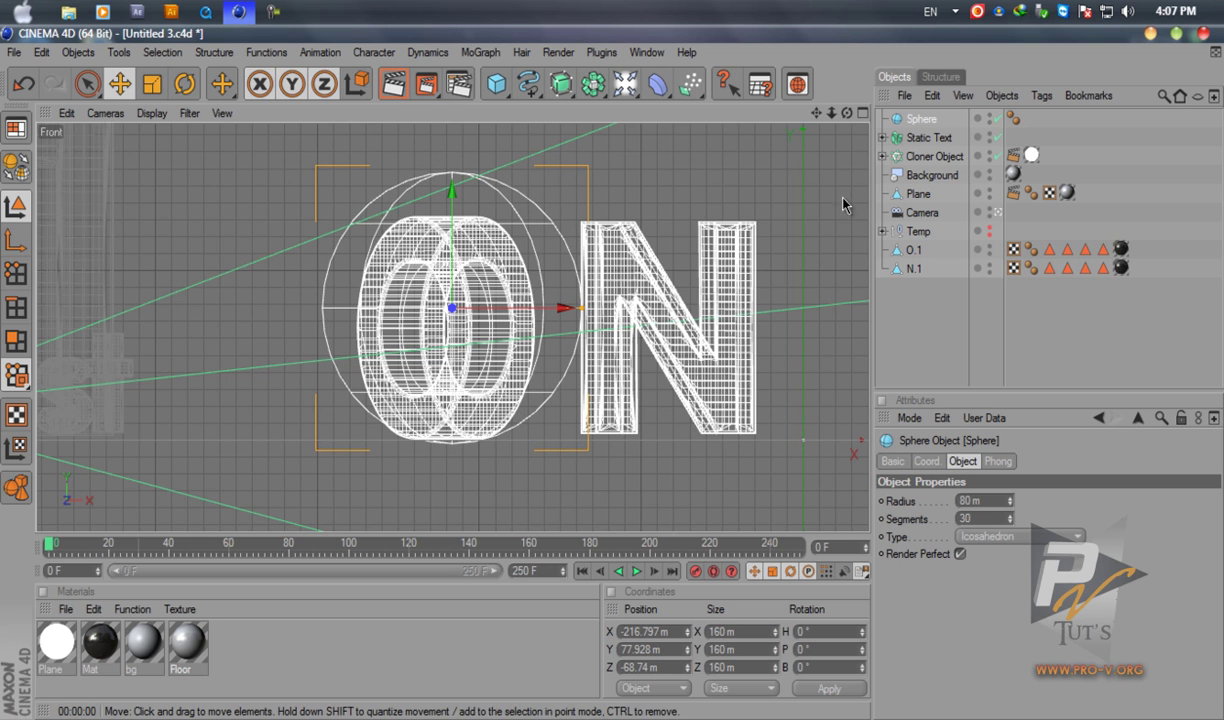
# Shift the sphere slightly along X to about -227 m to center it on the letter O
pyautogui.middleClick(834, 128)
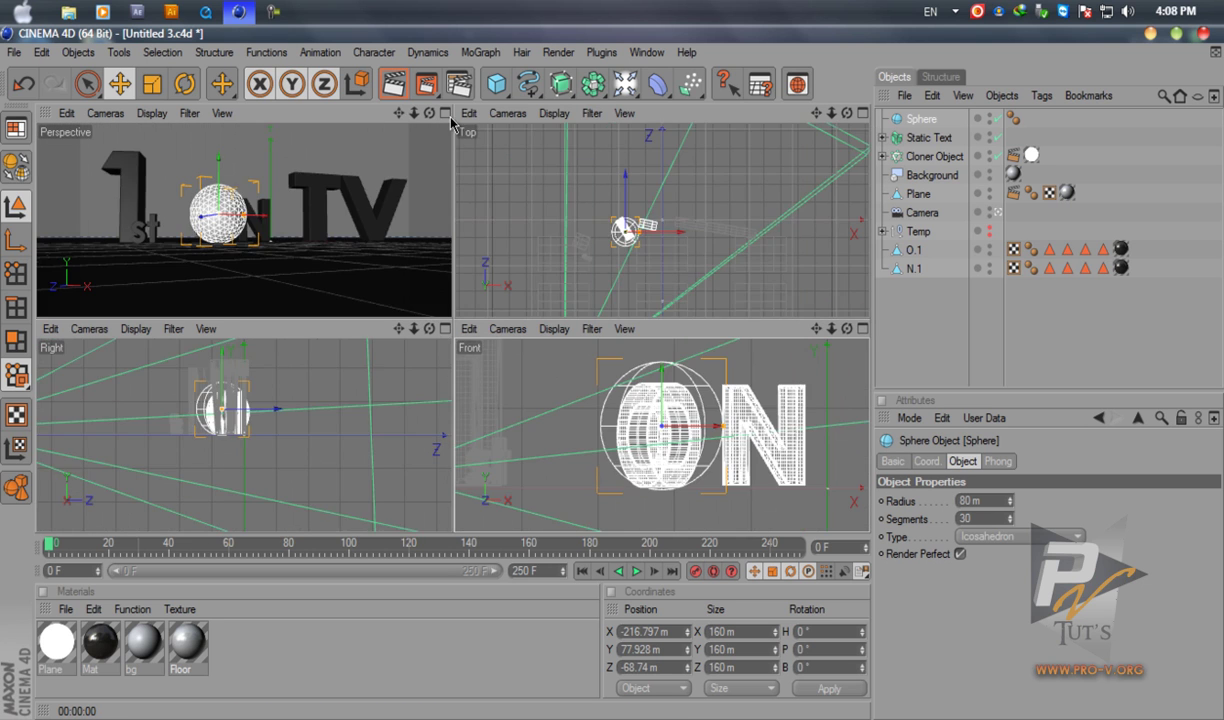
pyautogui.click(445, 113)
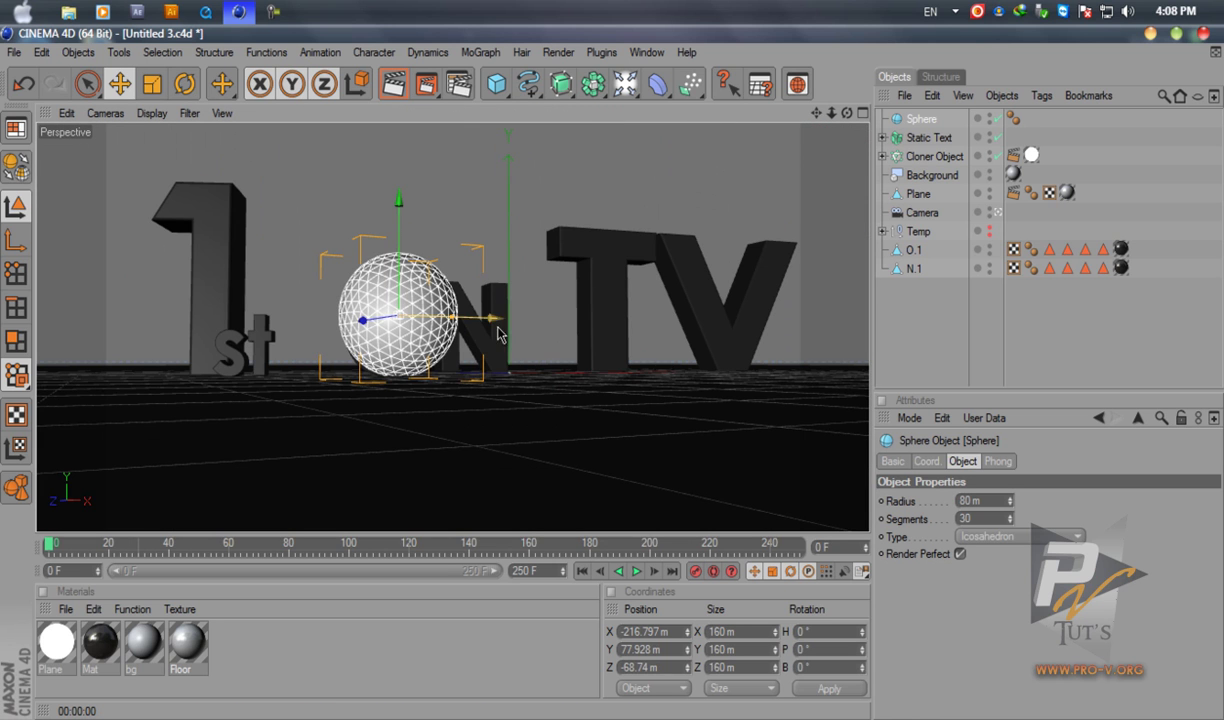
pyautogui.moveTo(470, 317); pyautogui.dragTo(613, 380)
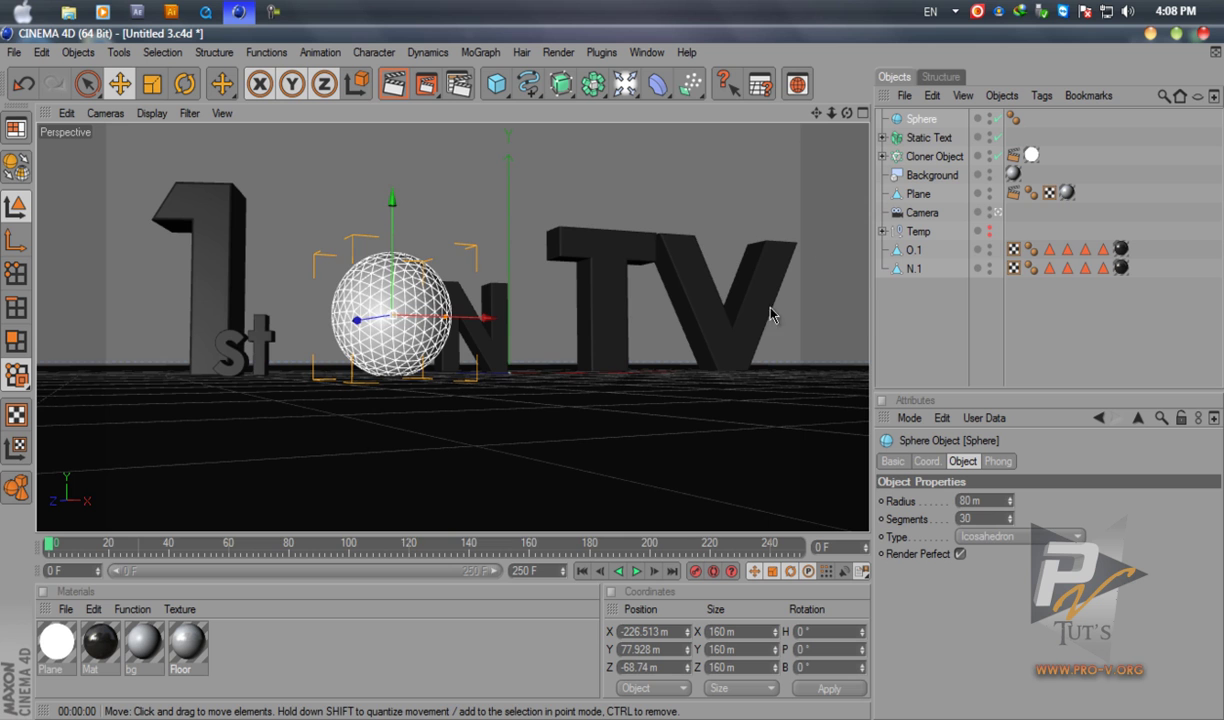
# Move the letter N closer to the O along its own X axis, to about X -164 m, in the front view
pyautogui.middleClick(818, 125)
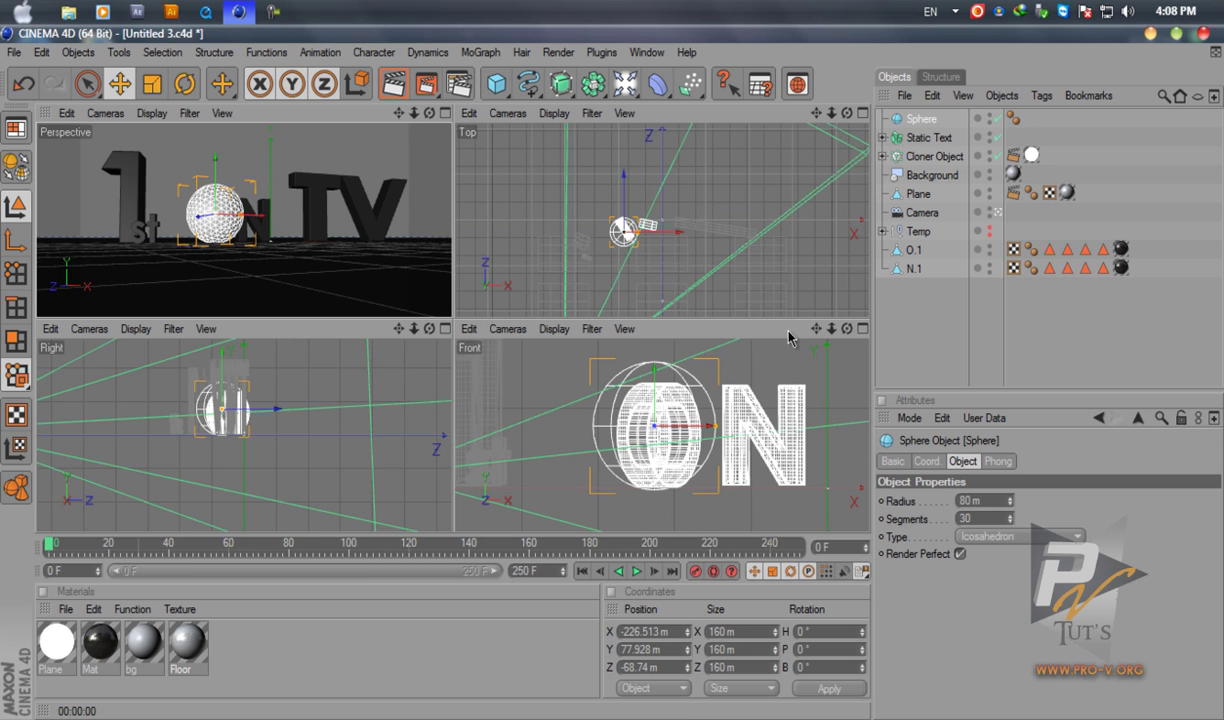
pyautogui.click(918, 315)
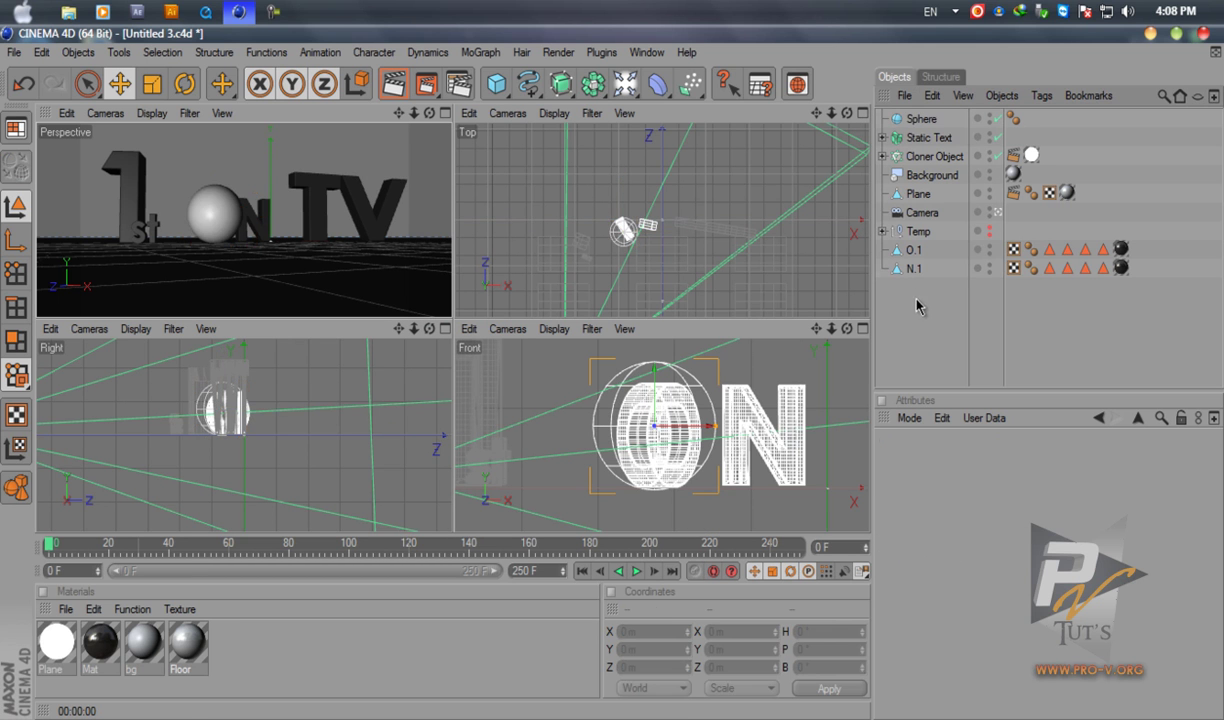
pyautogui.click(912, 268)
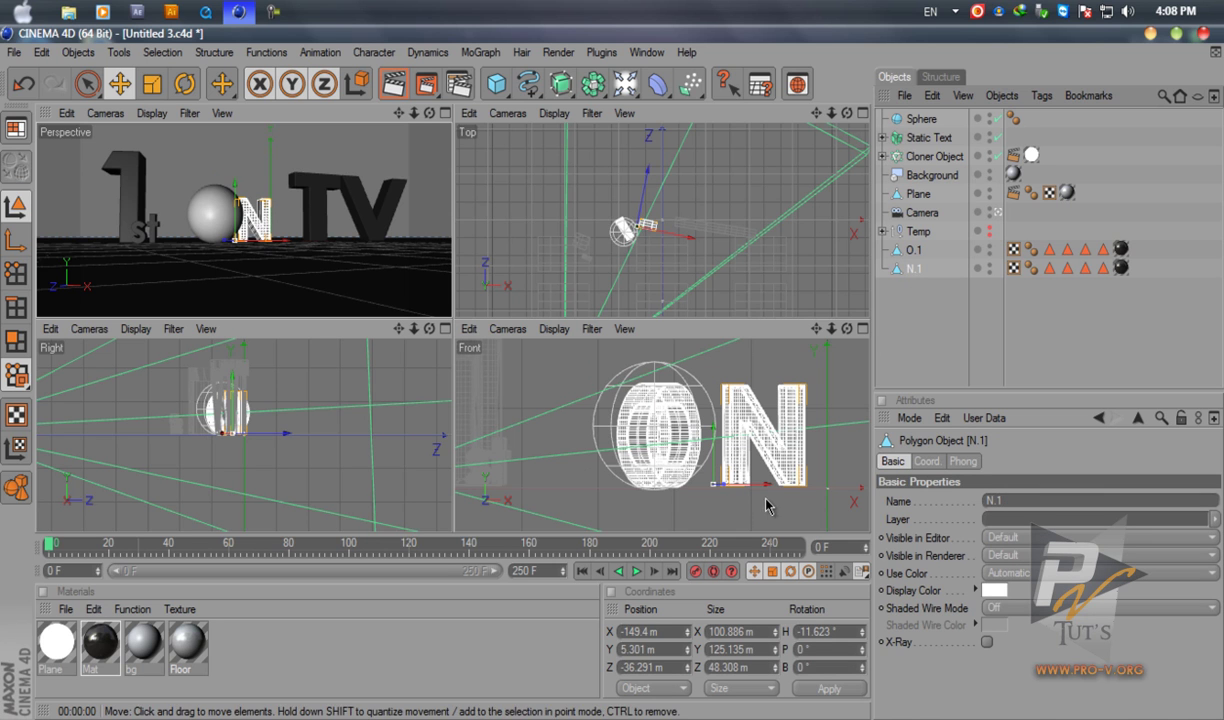
pyautogui.moveTo(762, 492); pyautogui.dragTo(613, 378)
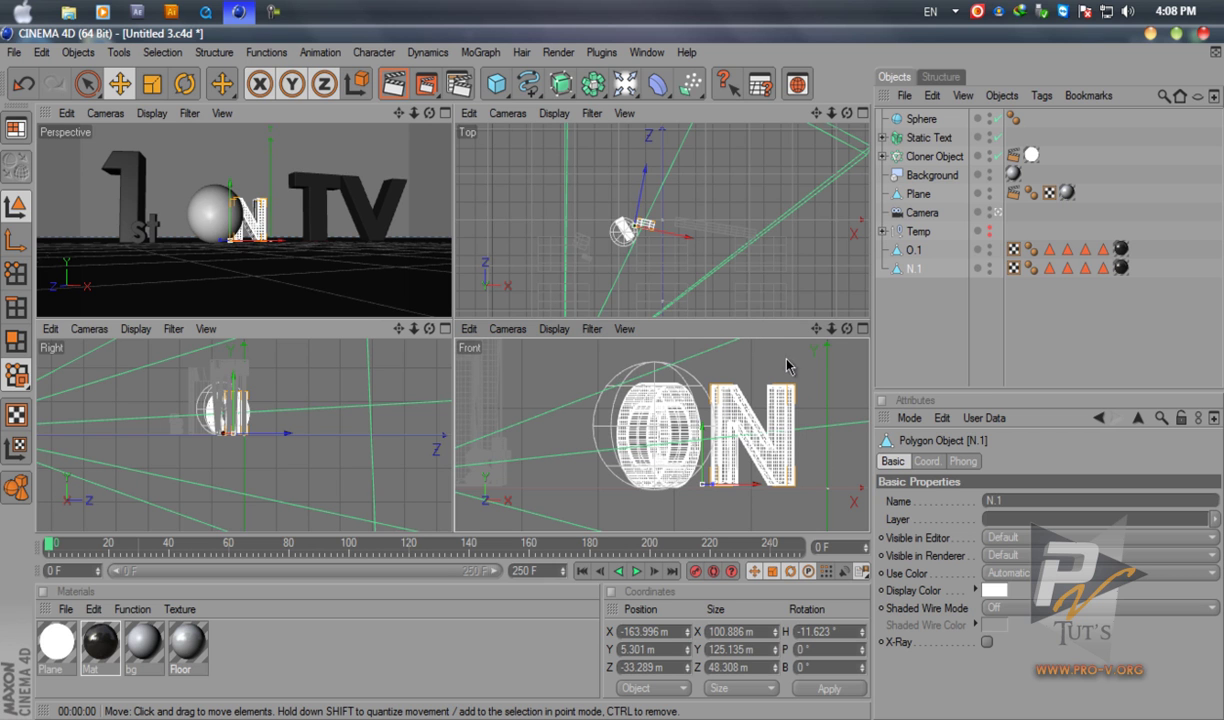
pyautogui.click(444, 114)
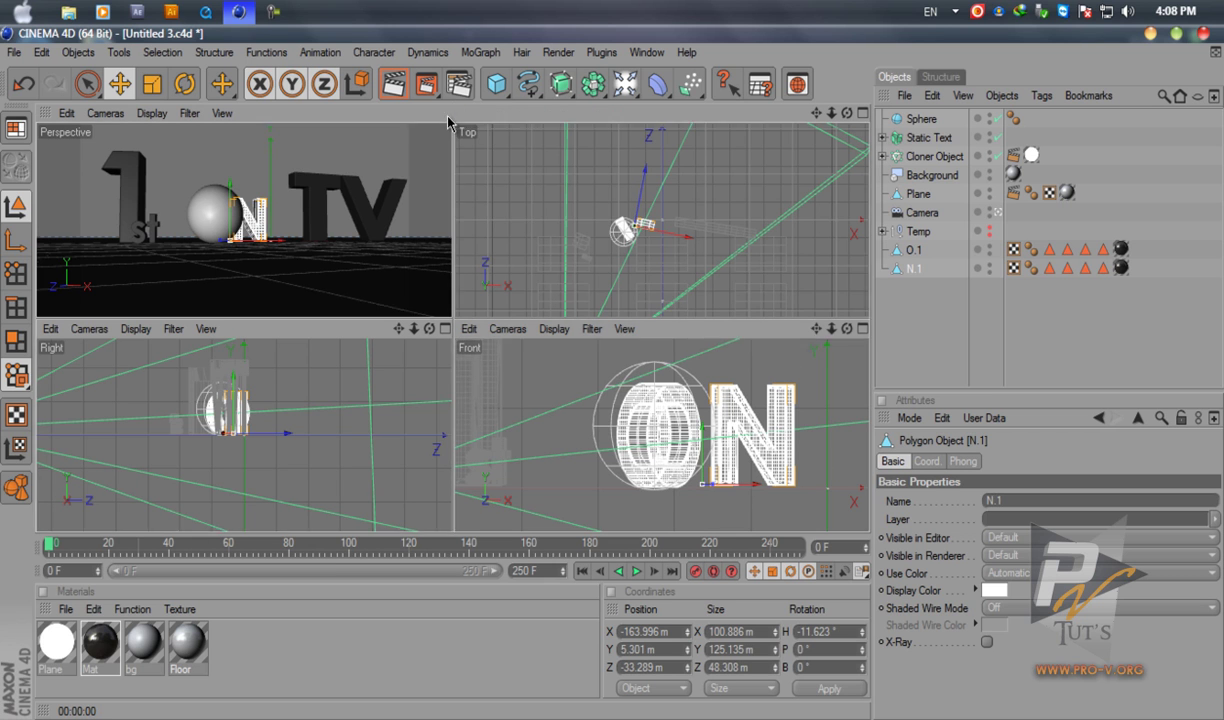
pyautogui.click(966, 347)
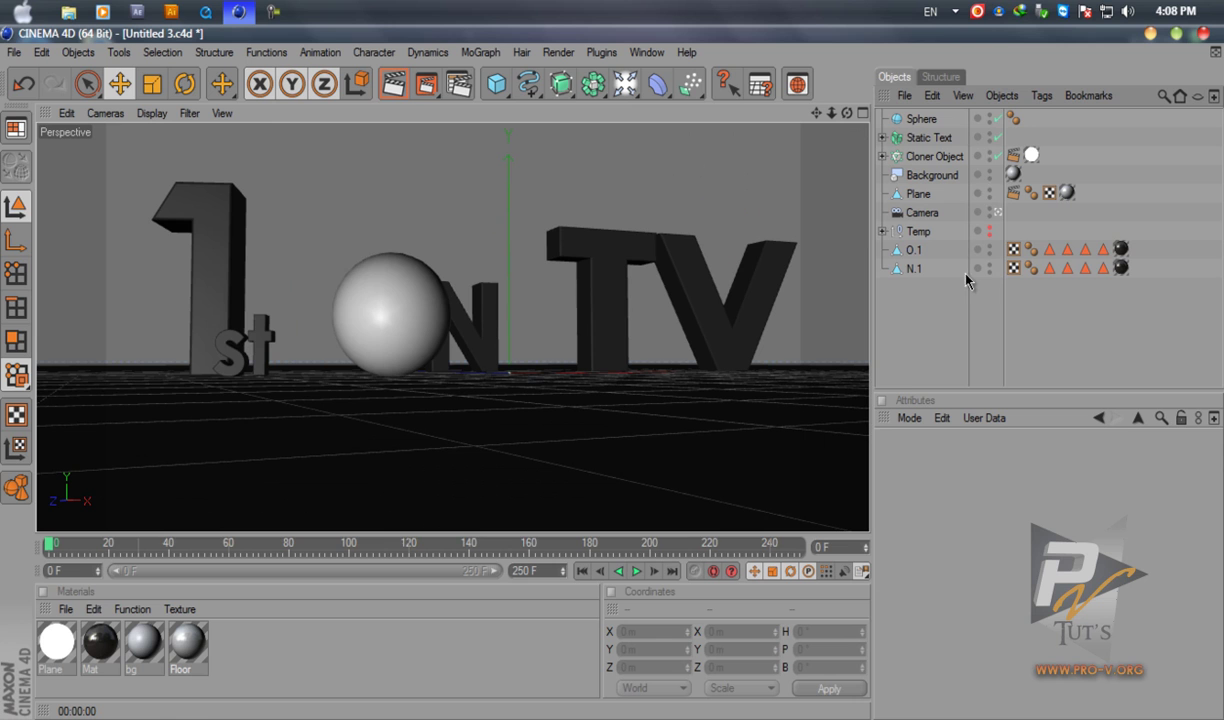
# Disable and re-enable the sphere to check the letters behind it, and reduce its segments to 25
pyautogui.click(992, 118)
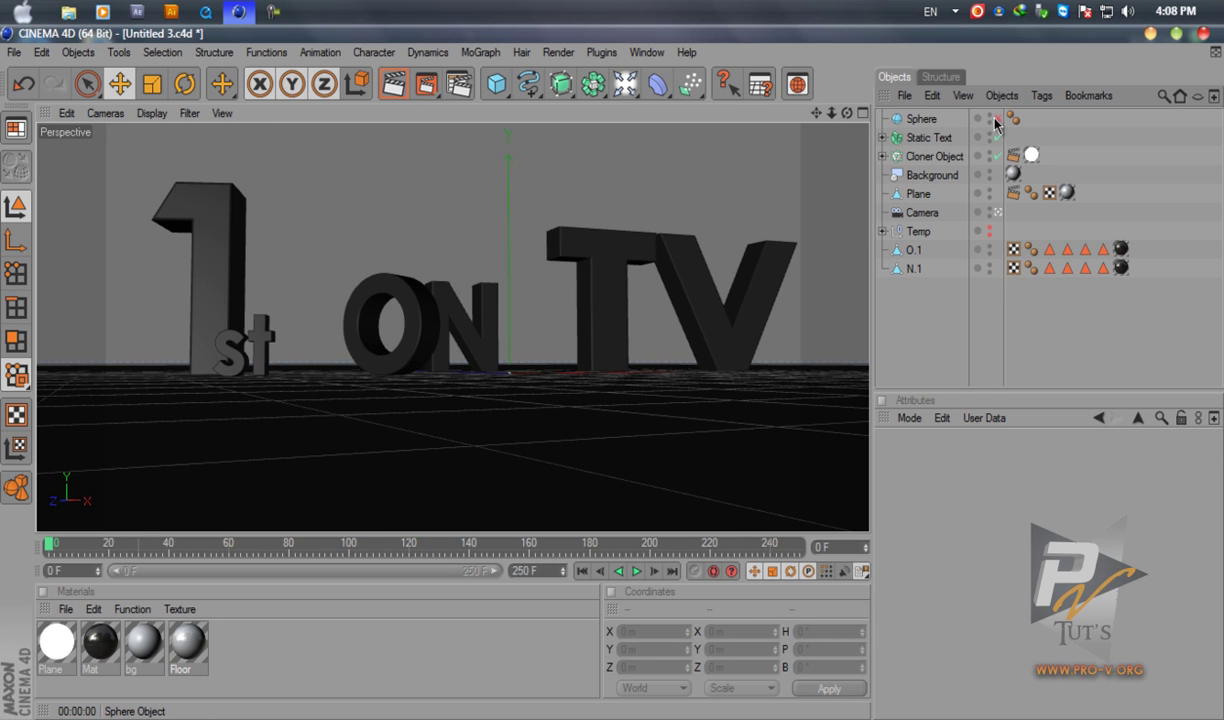
pyautogui.click(992, 118)
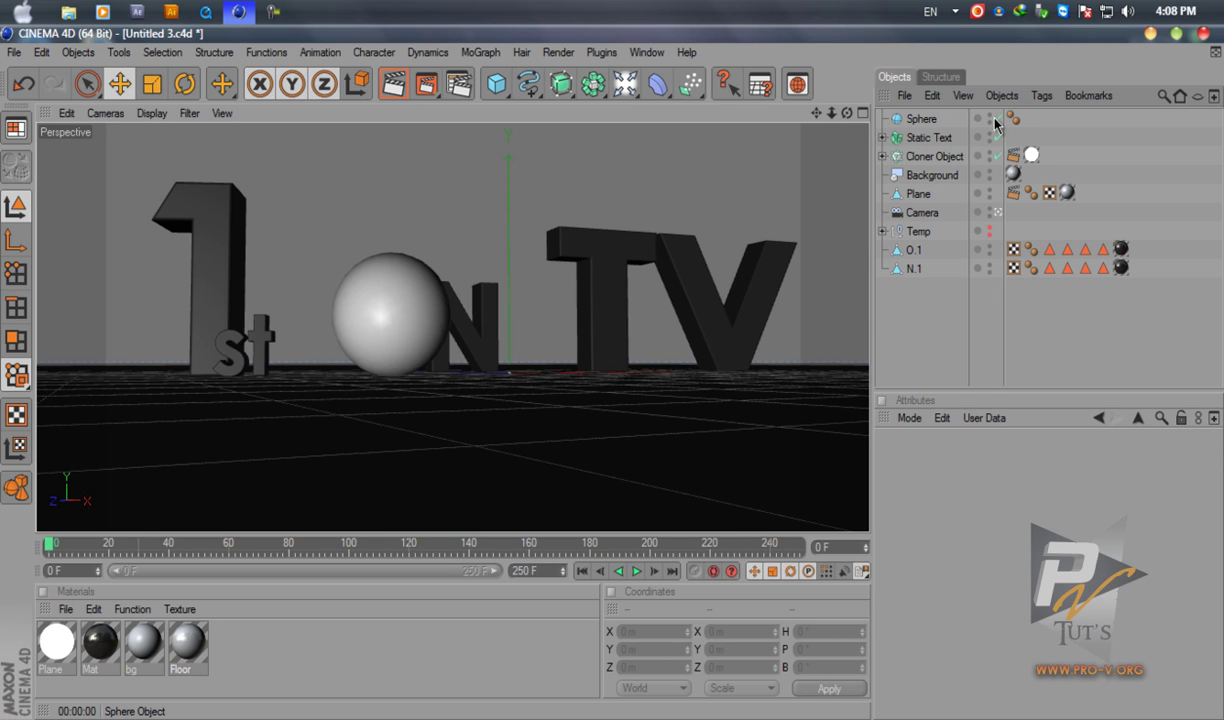
pyautogui.click(392, 362)
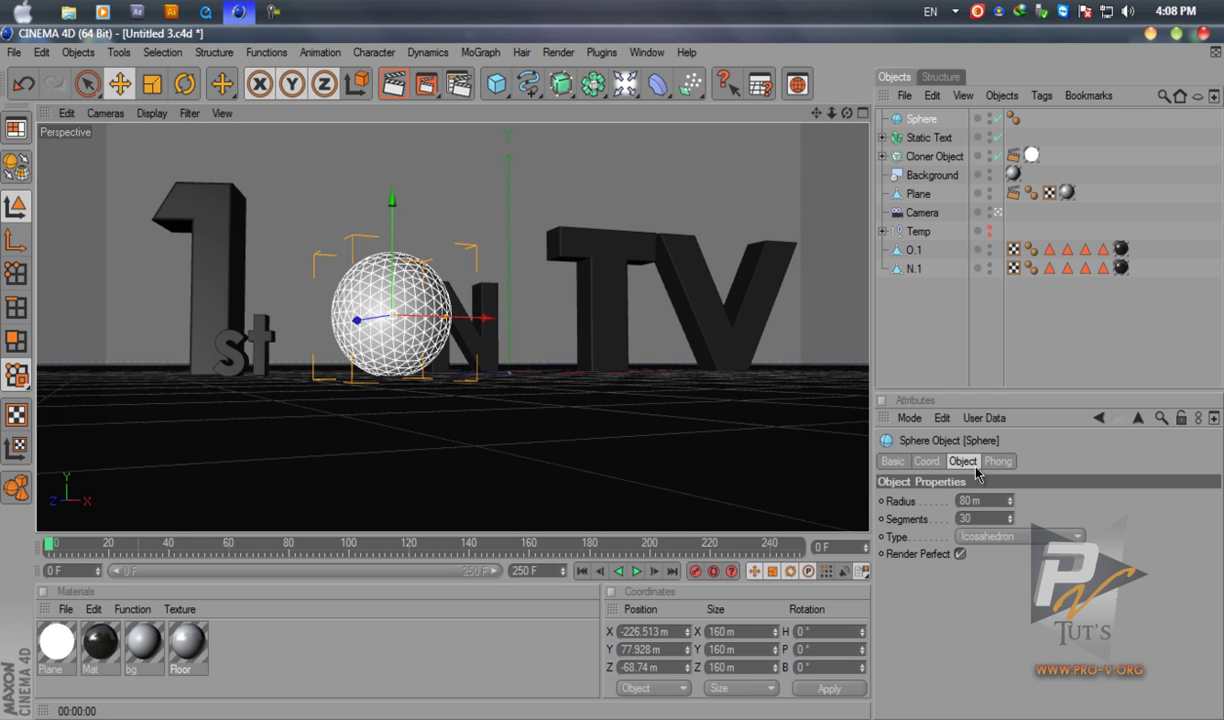
pyautogui.click(995, 520)
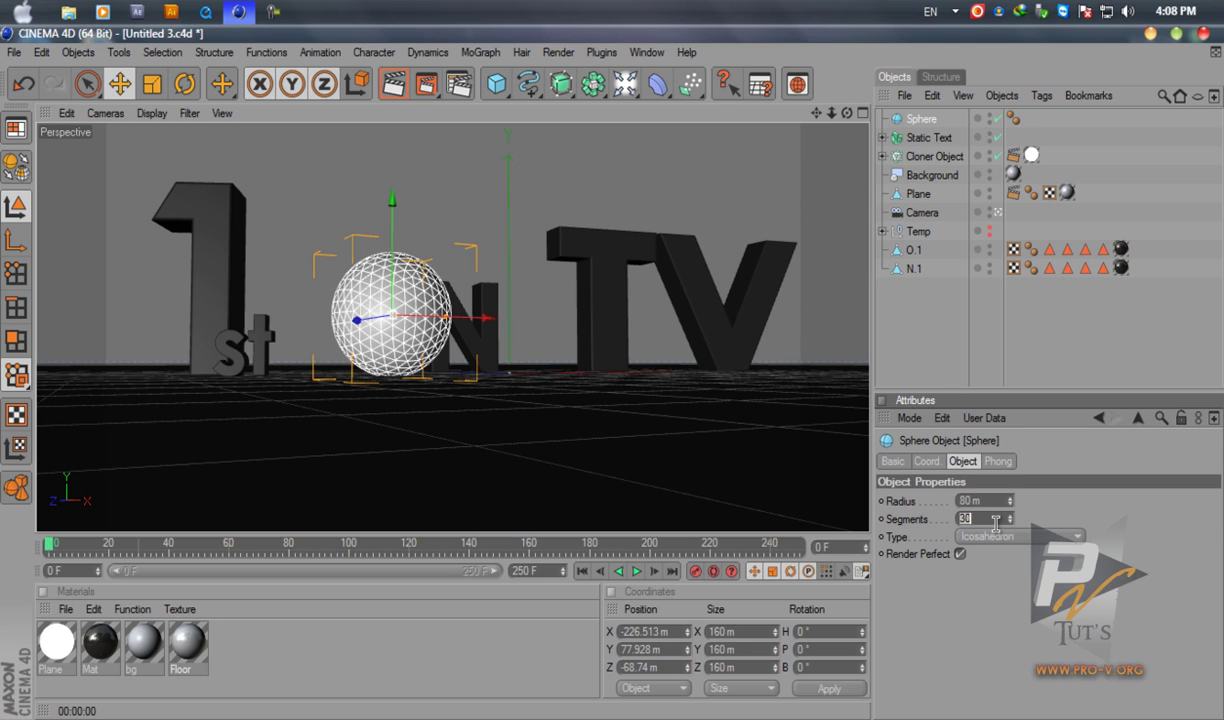
pyautogui.press('Return')
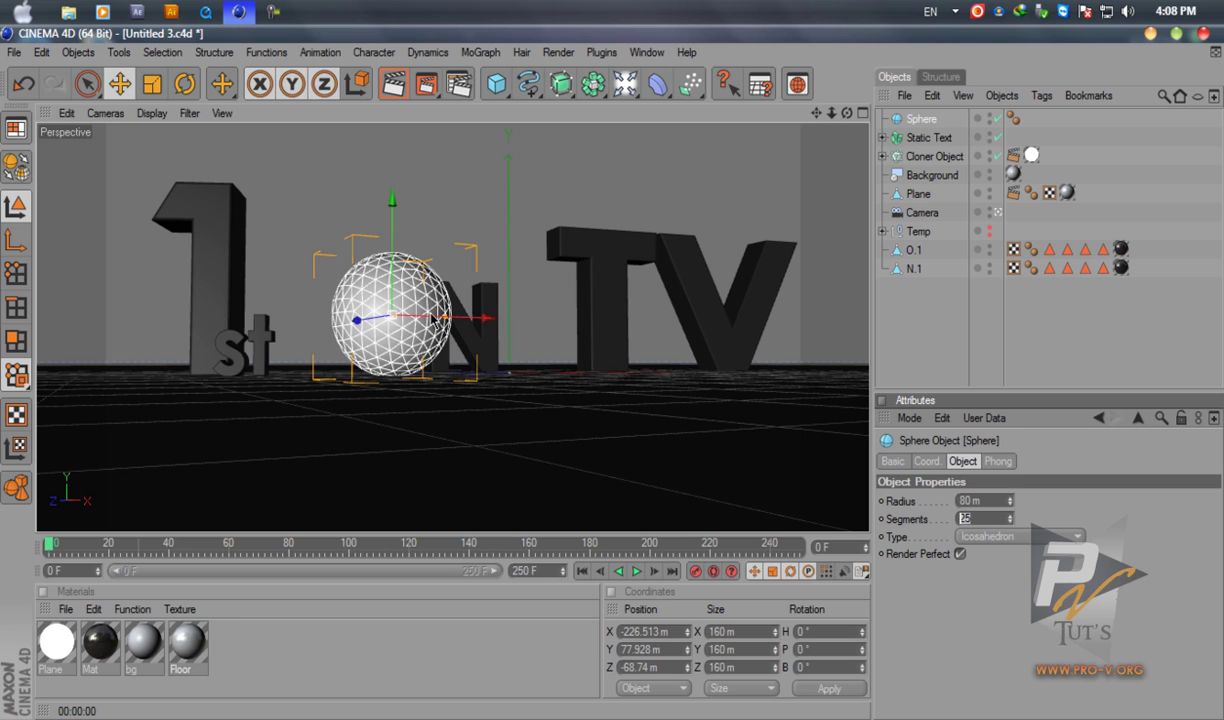
# Create a polygon copy of the sphere with Current State to Object
pyautogui.click(930, 330)
pyautogui.click(916, 119)
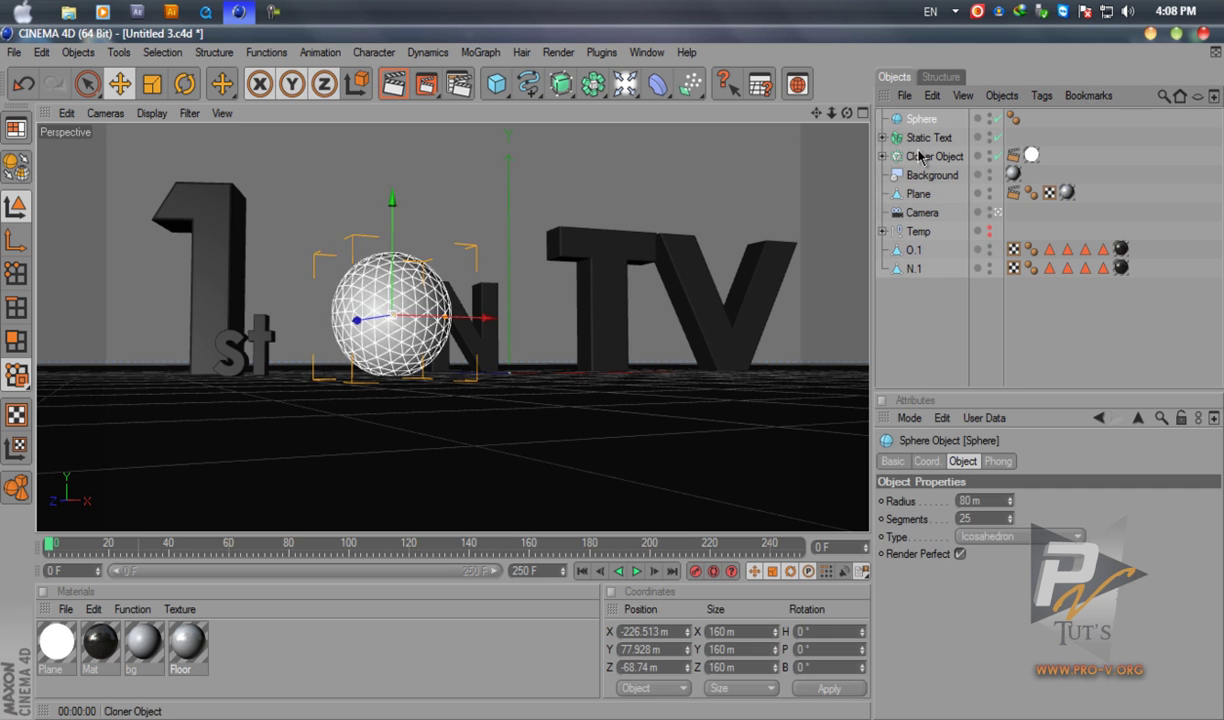
pyautogui.click(1001, 95)
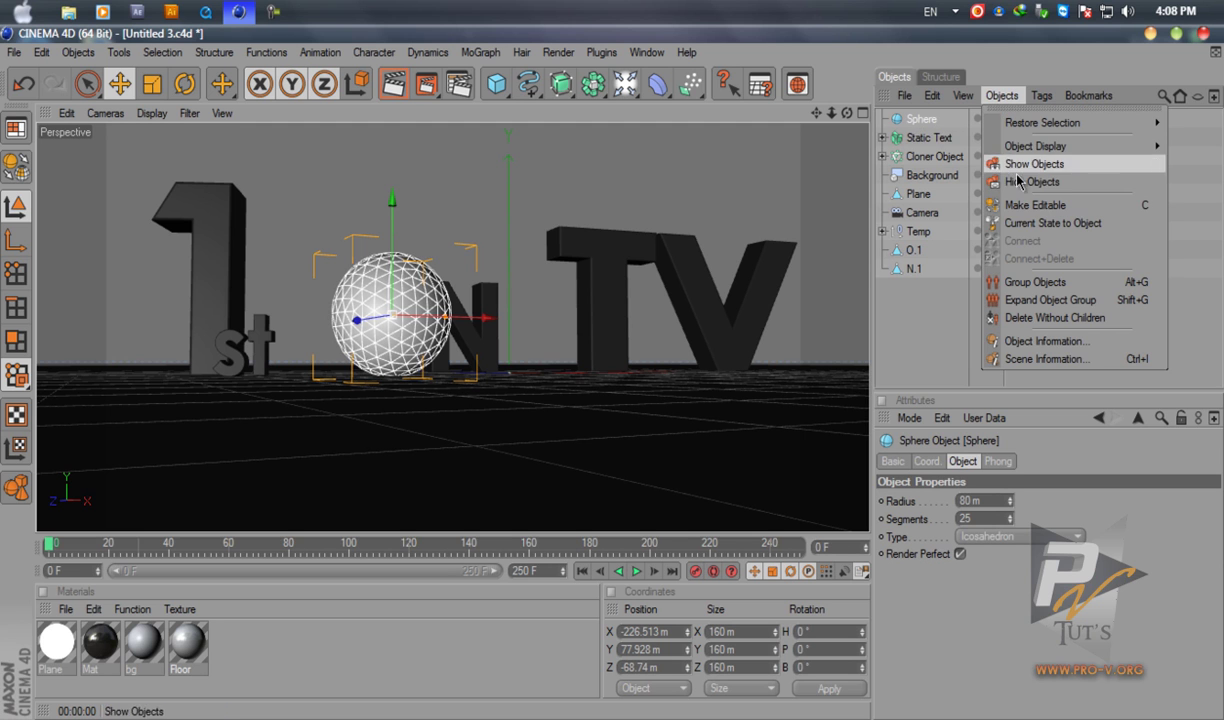
pyautogui.click(1037, 223)
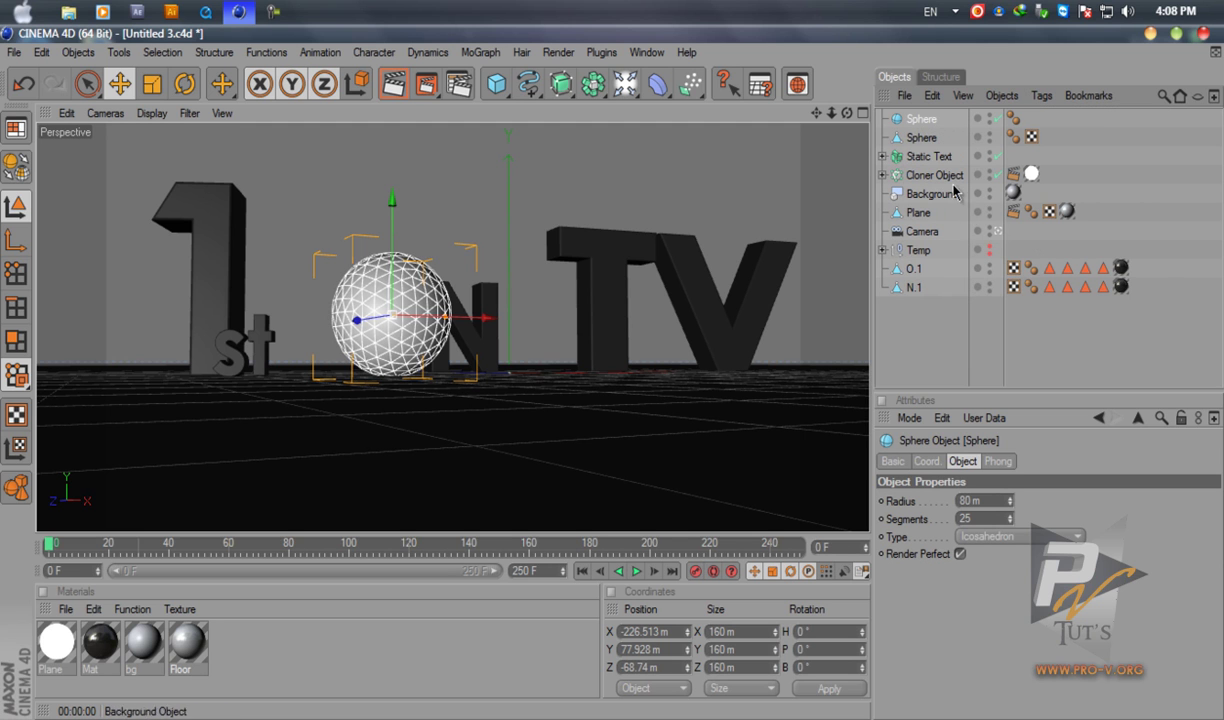
# Move the original parametric sphere into the Temp group, and disable the group's Sphere, Plane and Text Object
pyautogui.moveTo(916, 119); pyautogui.dragTo(916, 258)
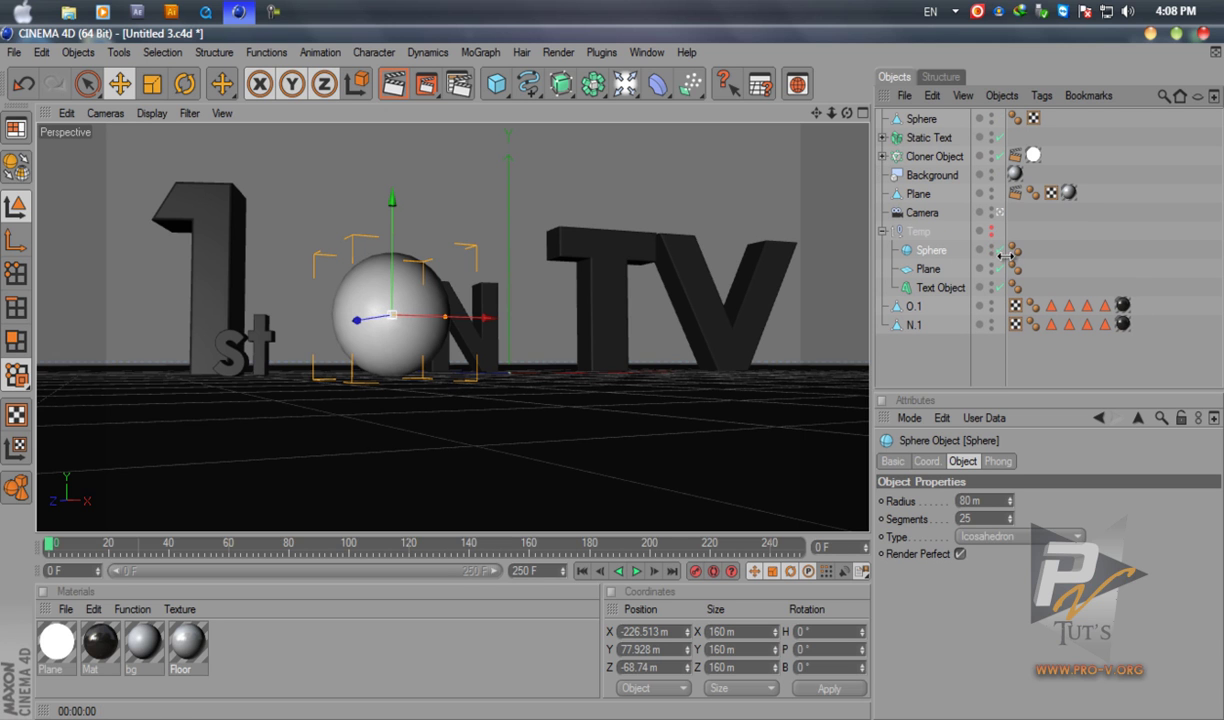
pyautogui.moveTo(998, 250); pyautogui.dragTo(998, 287)
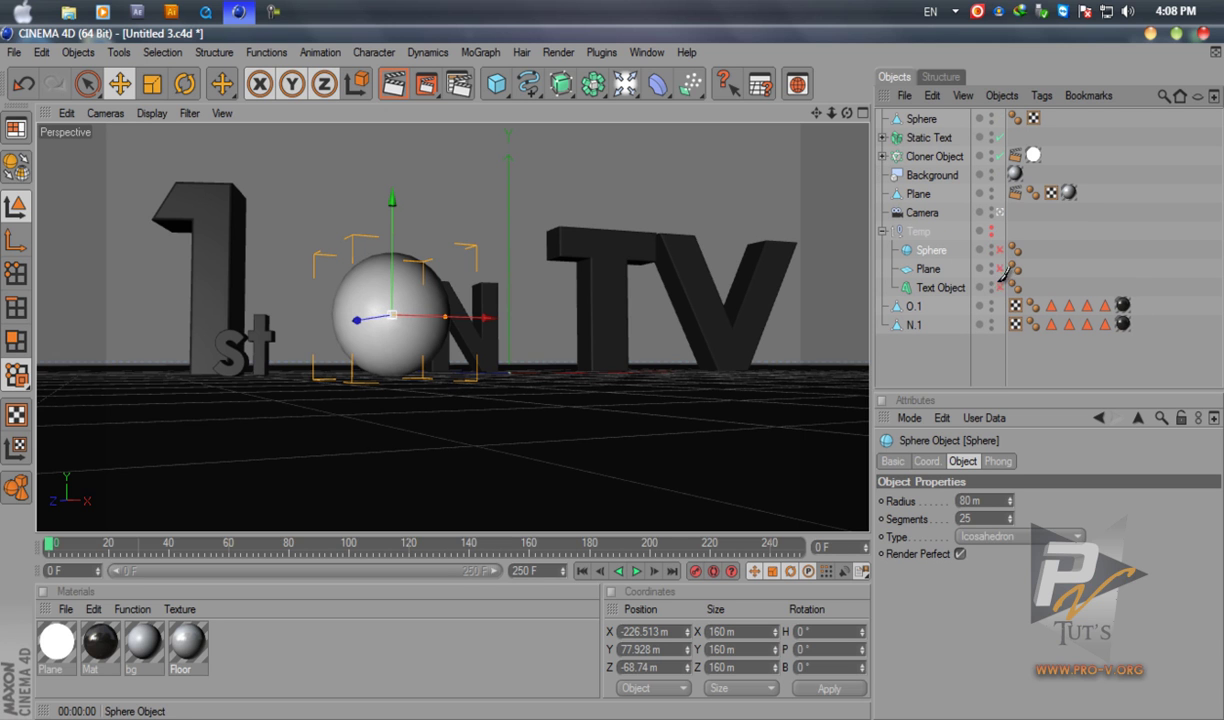
pyautogui.click(883, 231)
# Lower the polygon sphere's object axis to its base, at about Y 0.5 m, in the front view
pyautogui.press('c')
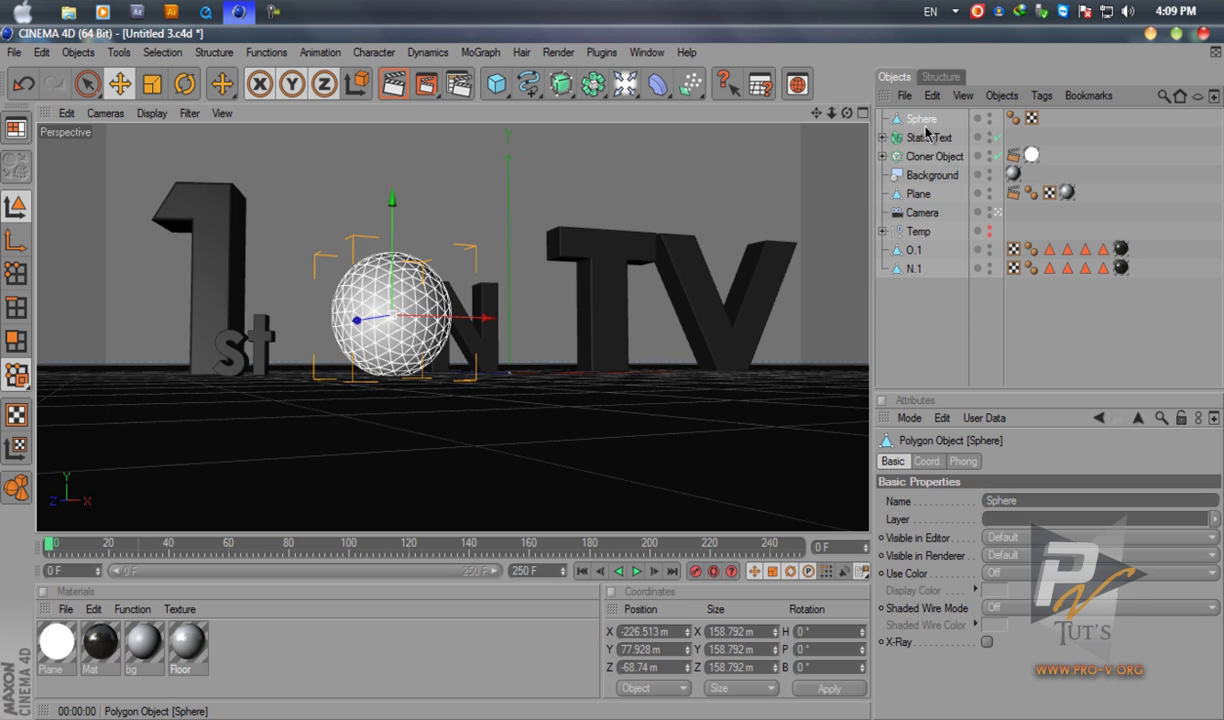
pyautogui.click(915, 341)
pyautogui.click(919, 120)
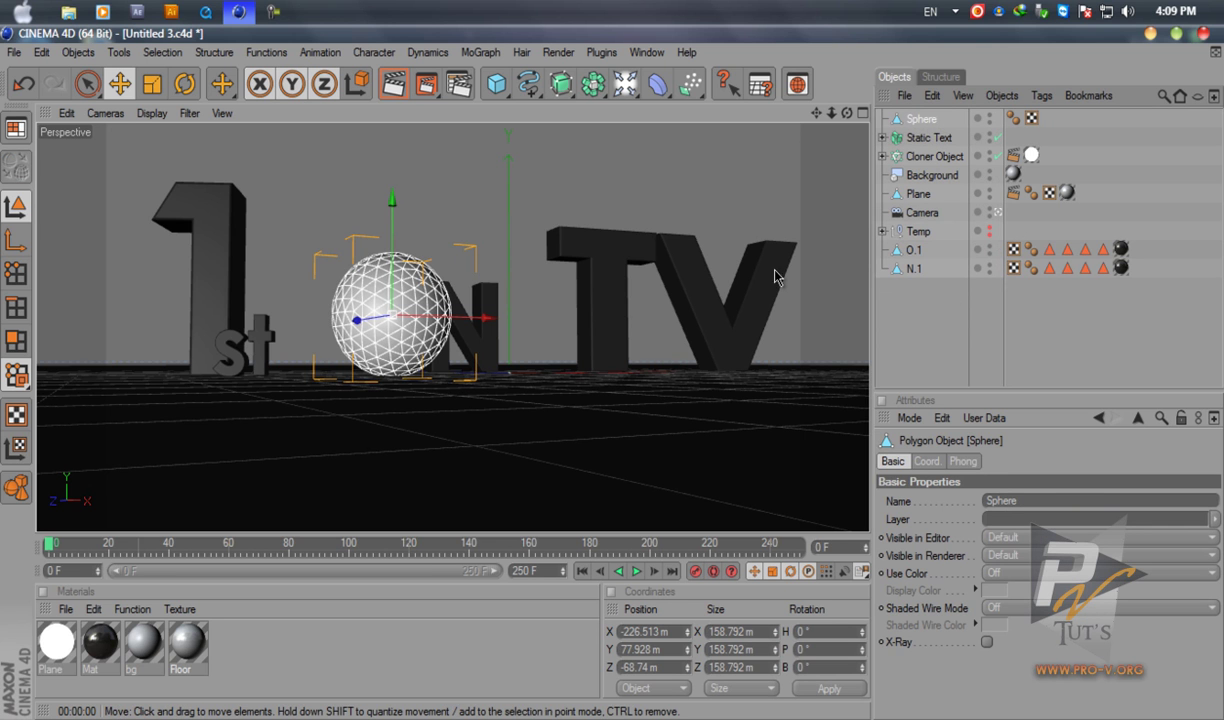
pyautogui.middleClick(835, 142)
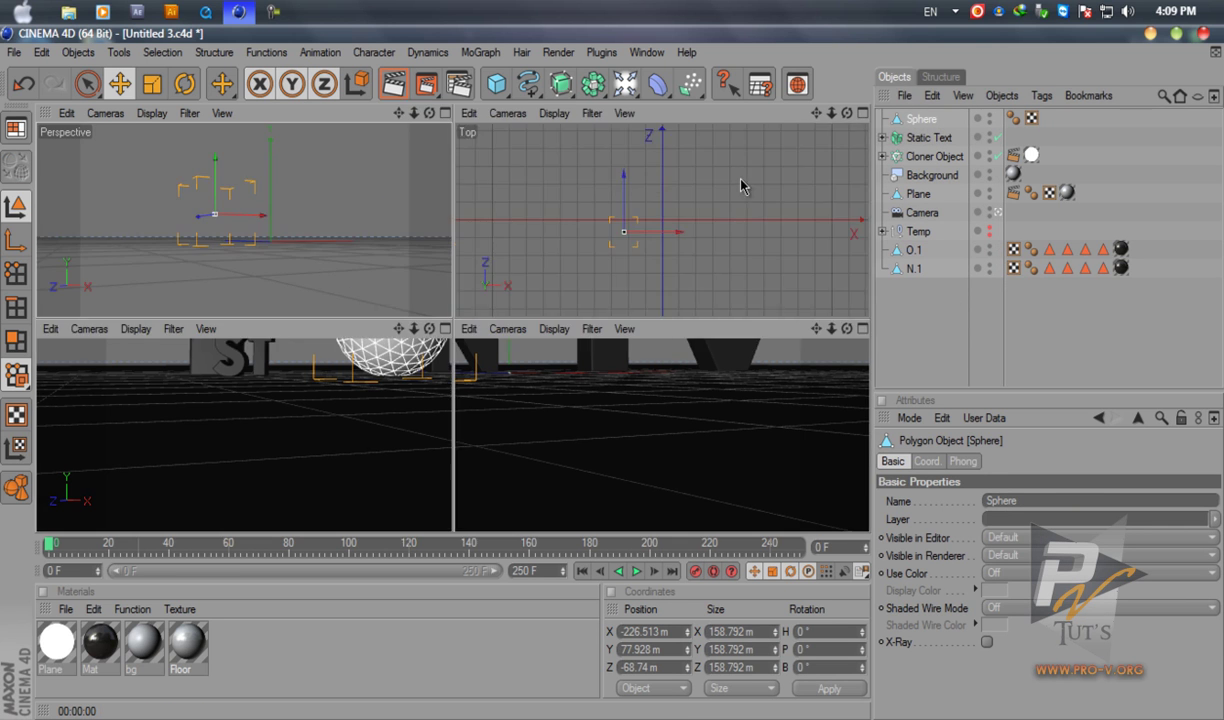
pyautogui.click(860, 330)
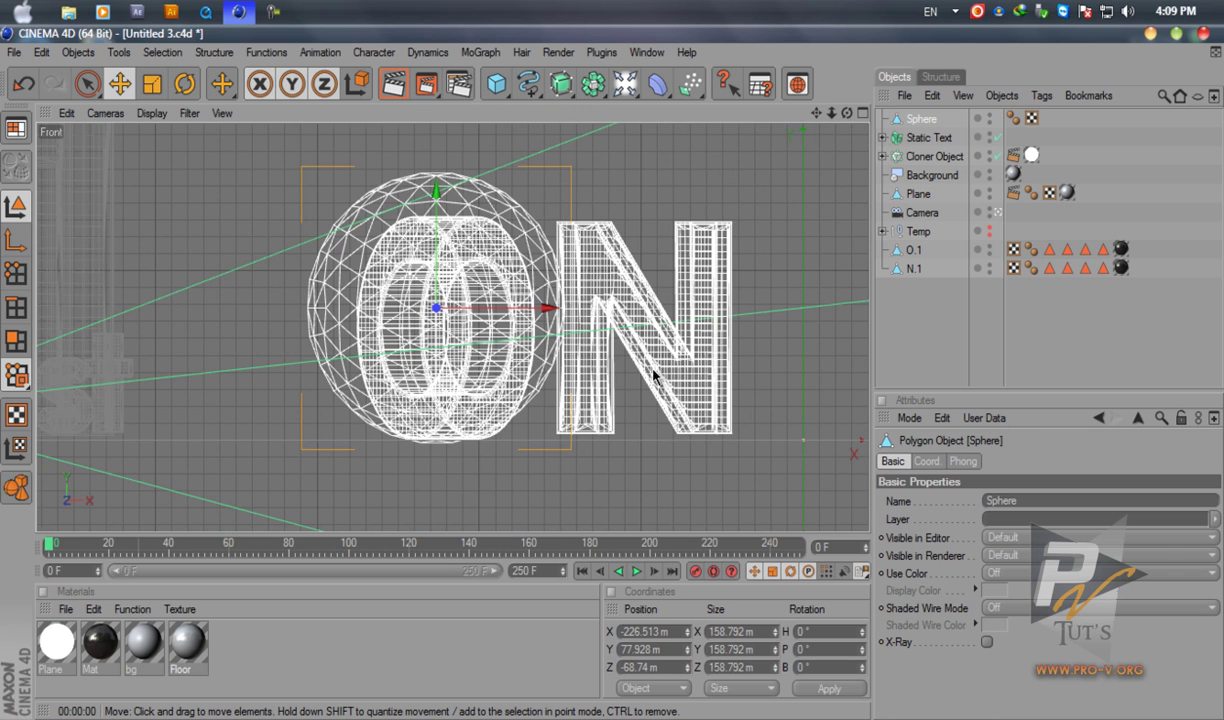
pyautogui.click(16, 240)
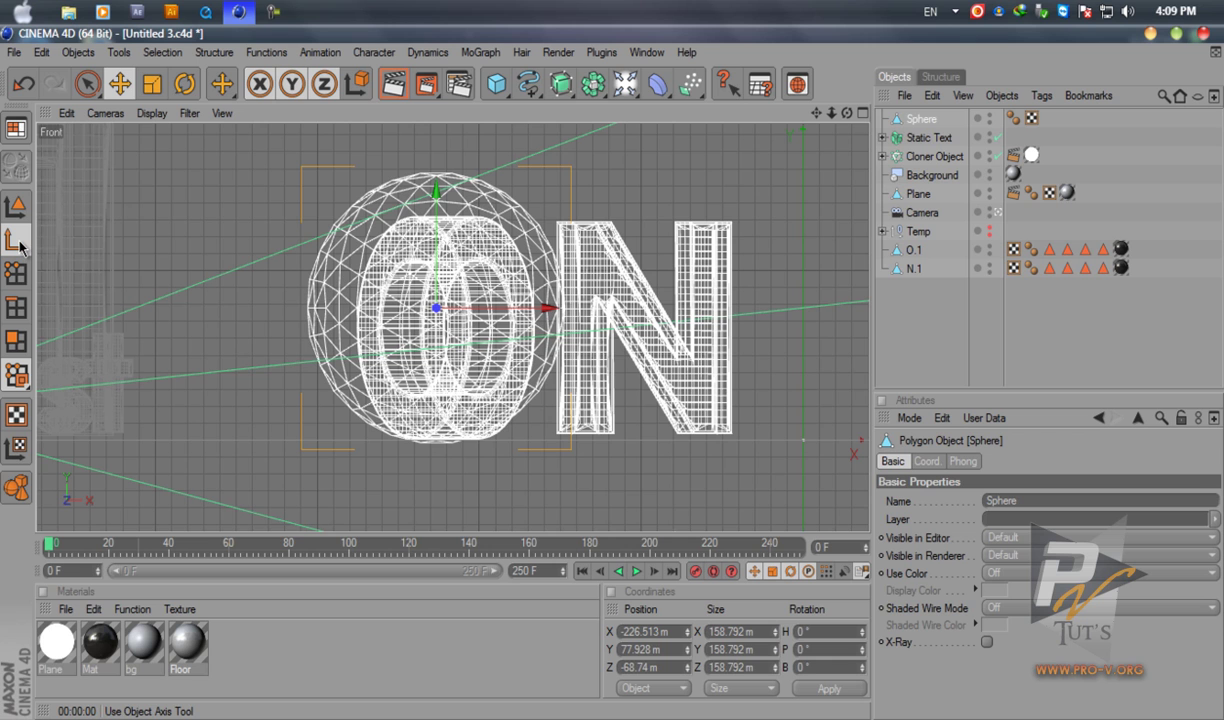
pyautogui.moveTo(436, 272); pyautogui.dragTo(613, 381)
pyautogui.click(862, 113)
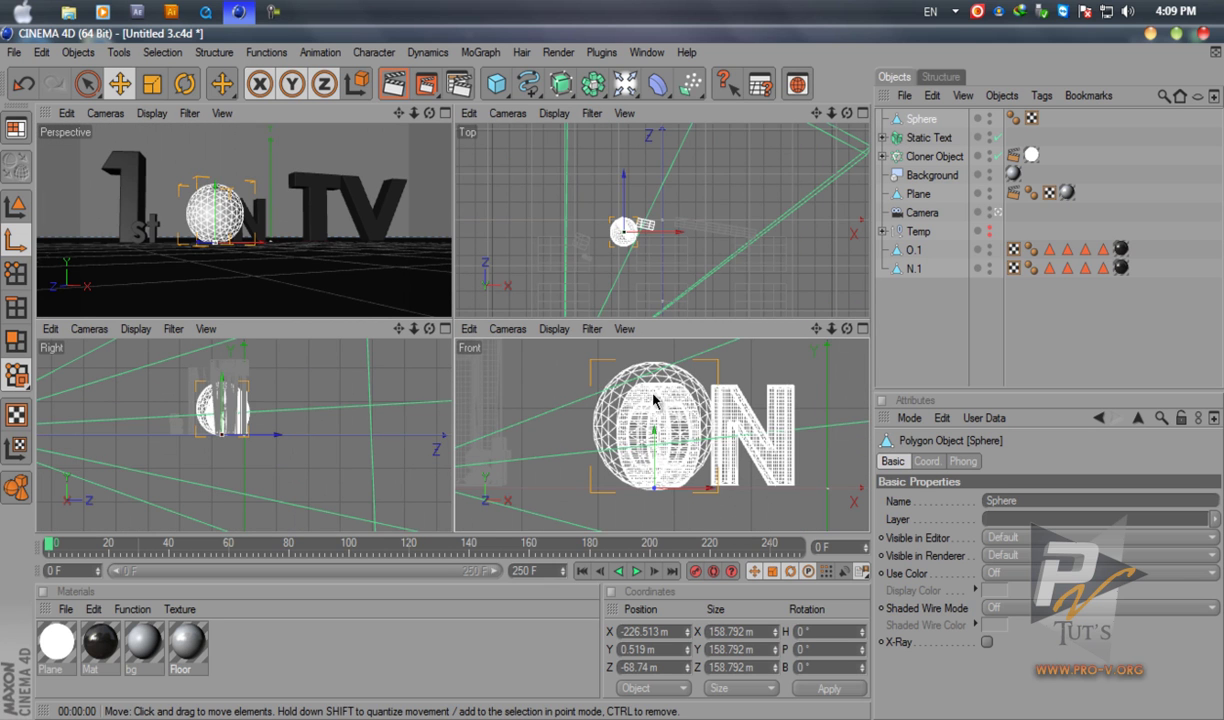
pyautogui.click(446, 113)
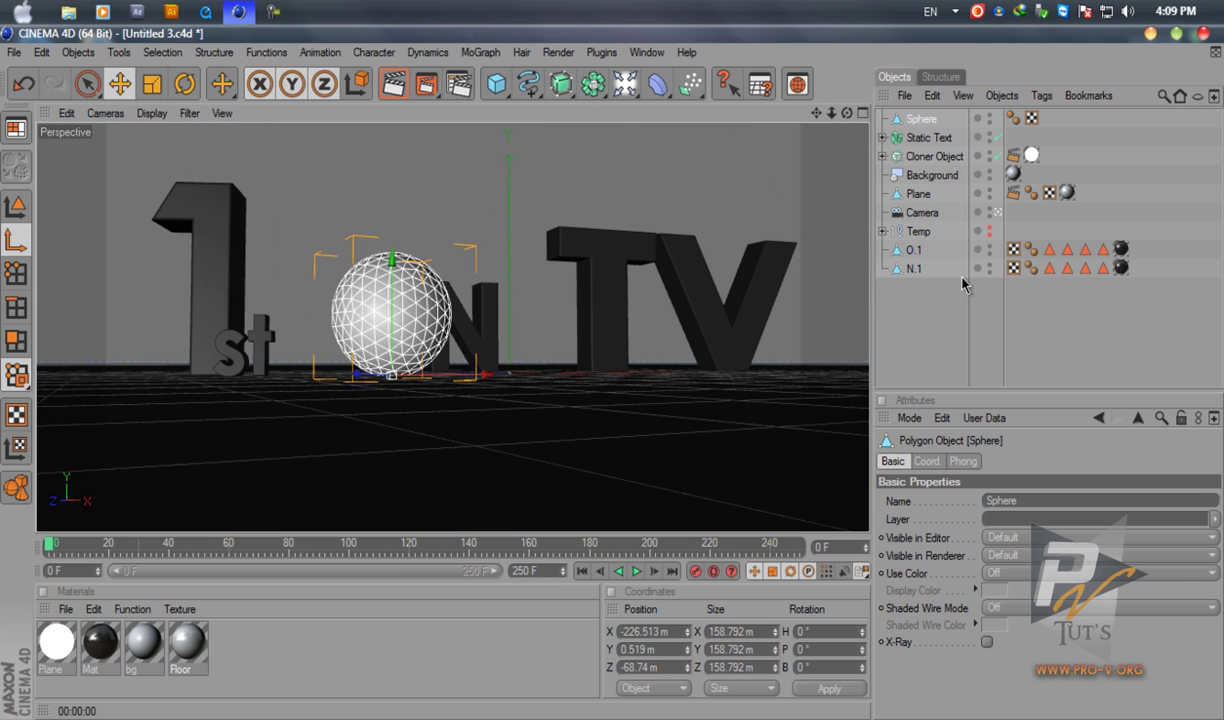
# Scale the polygon sphere down uniformly from its base to about 49 m in model mode
pyautogui.click(152, 84)
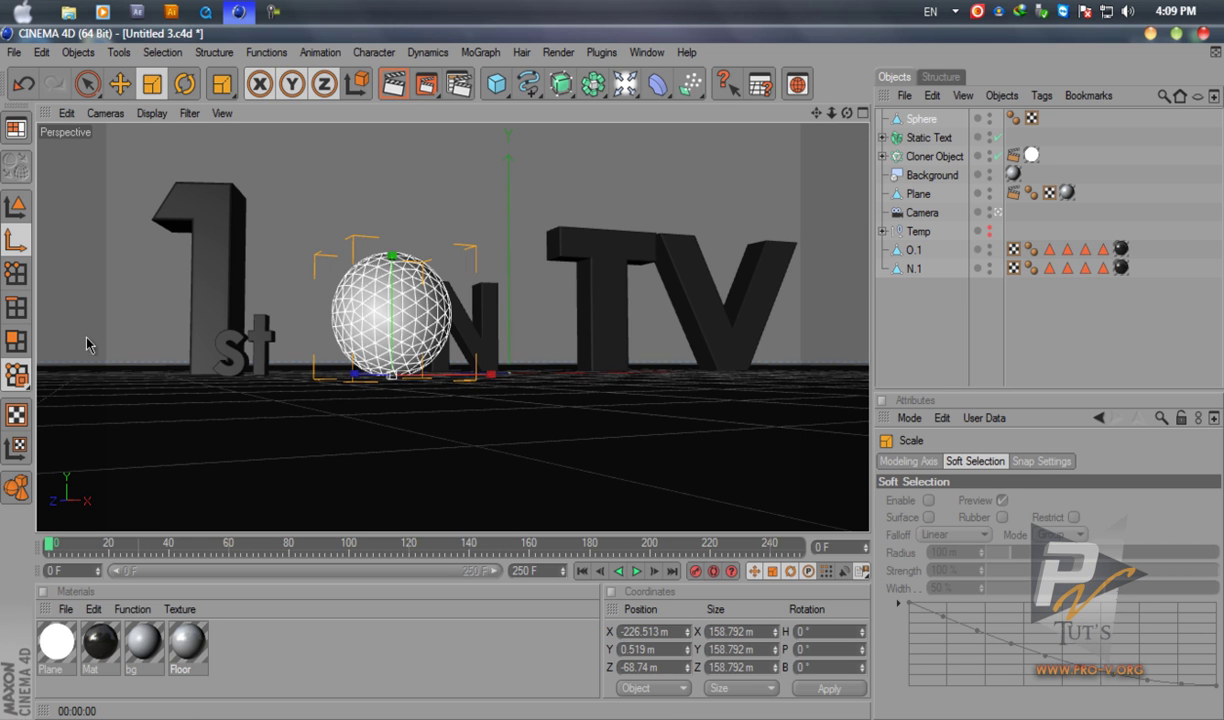
pyautogui.click(15, 206)
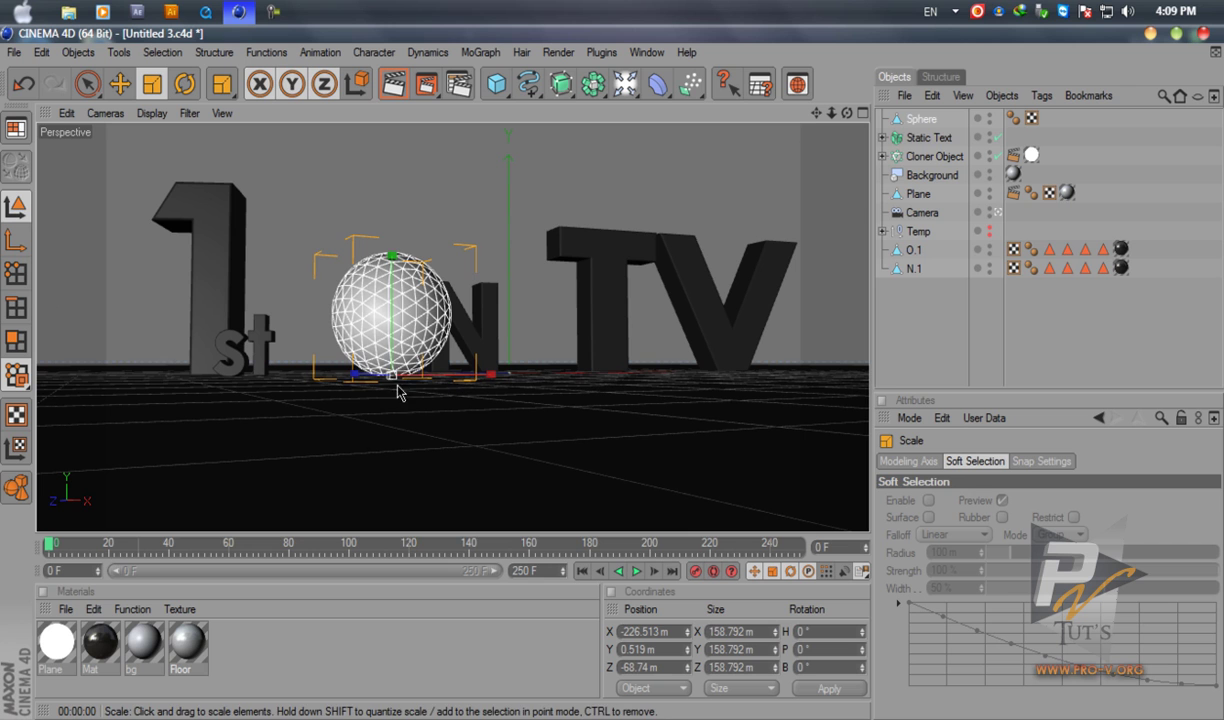
pyautogui.moveTo(582, 382); pyautogui.dragTo(541, 450)
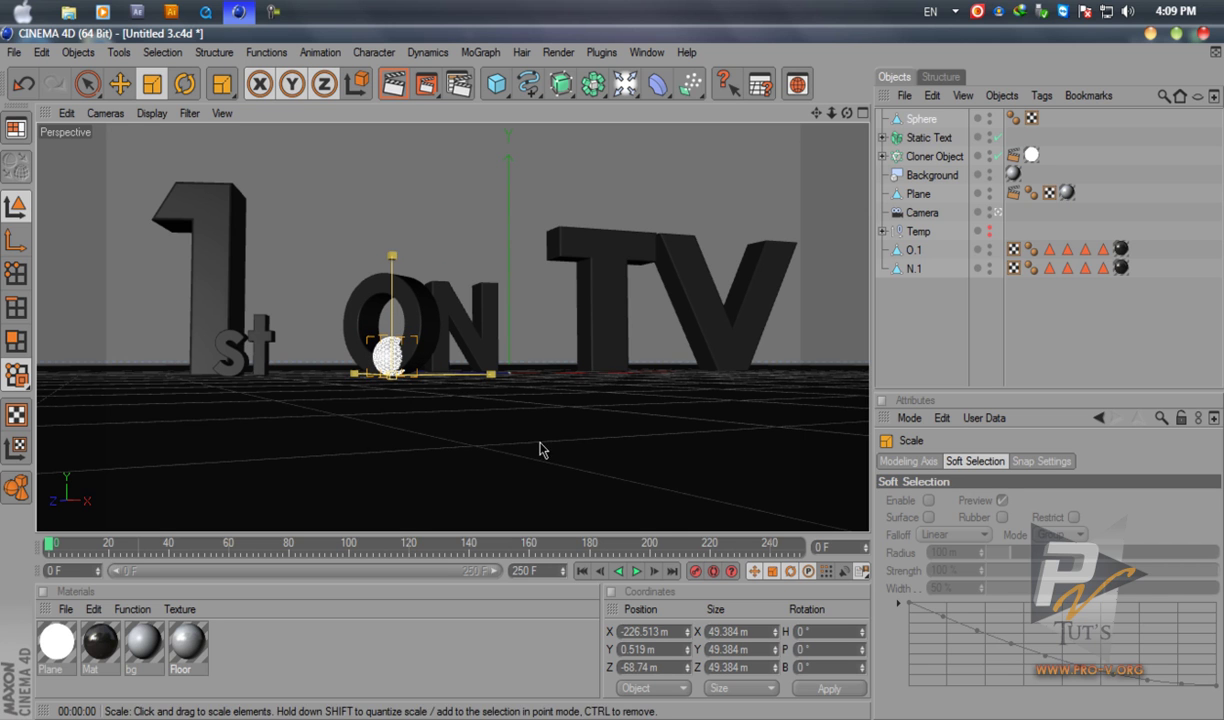
# Set the polygon sphere's X, Y and Z scale coordinates to 1
pyautogui.click(921, 119)
pyautogui.click(925, 461)
pyautogui.click(1053, 505)
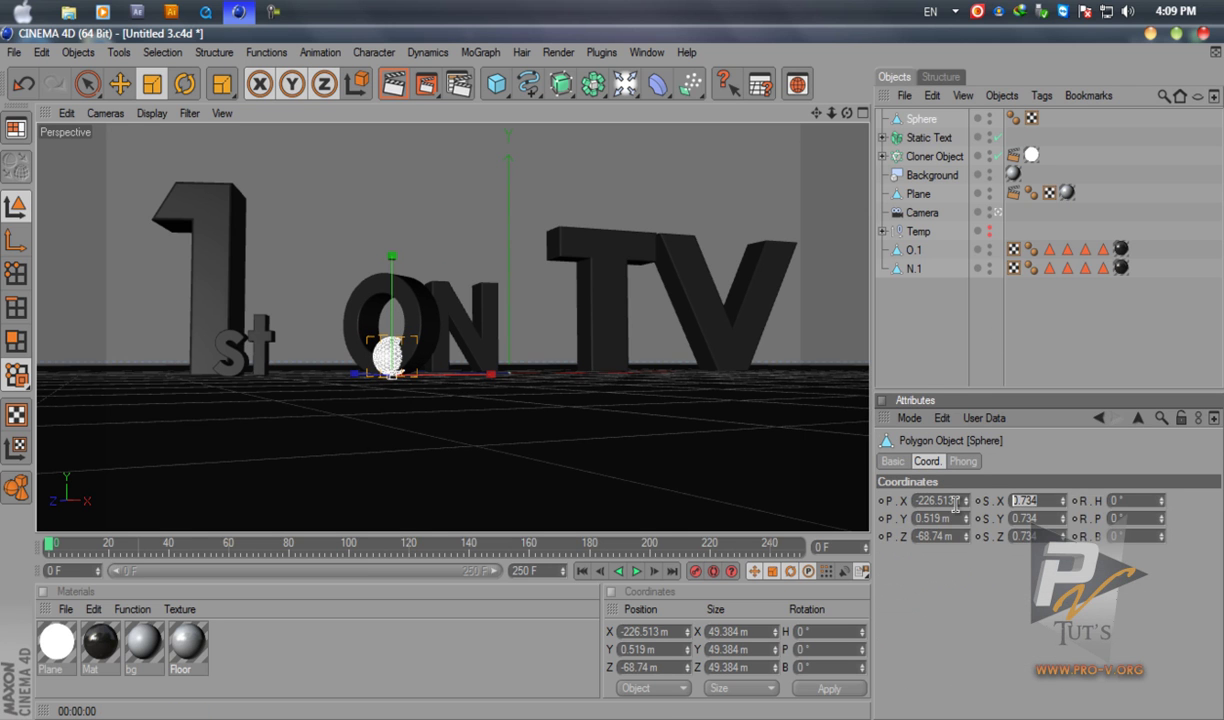
pyautogui.write('1')
pyautogui.press('Return')
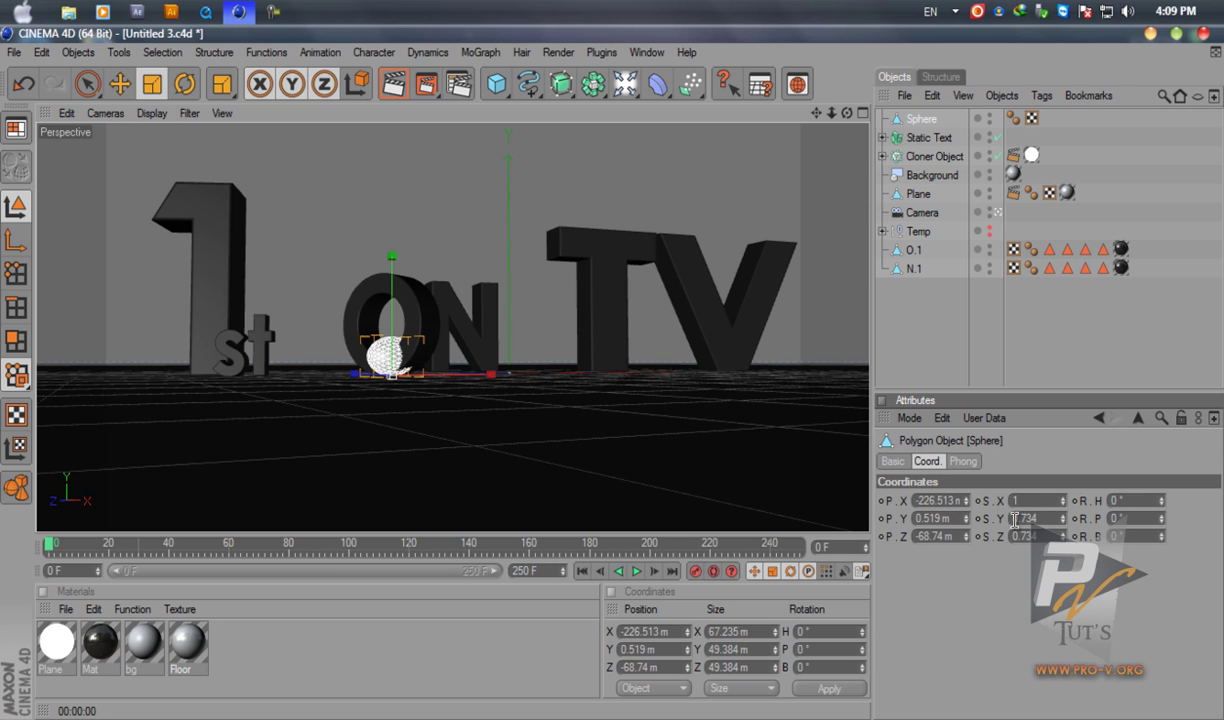
pyautogui.write('1')
pyautogui.press('Return')
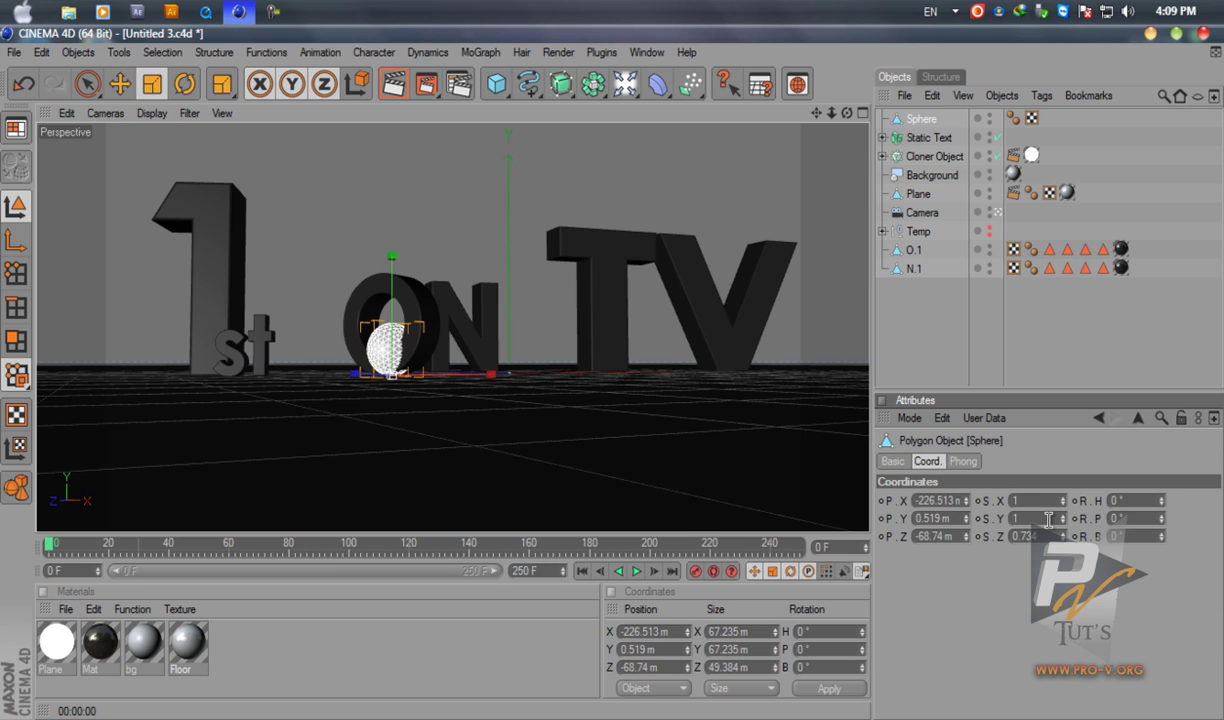
pyautogui.write('1')
pyautogui.press('Return')
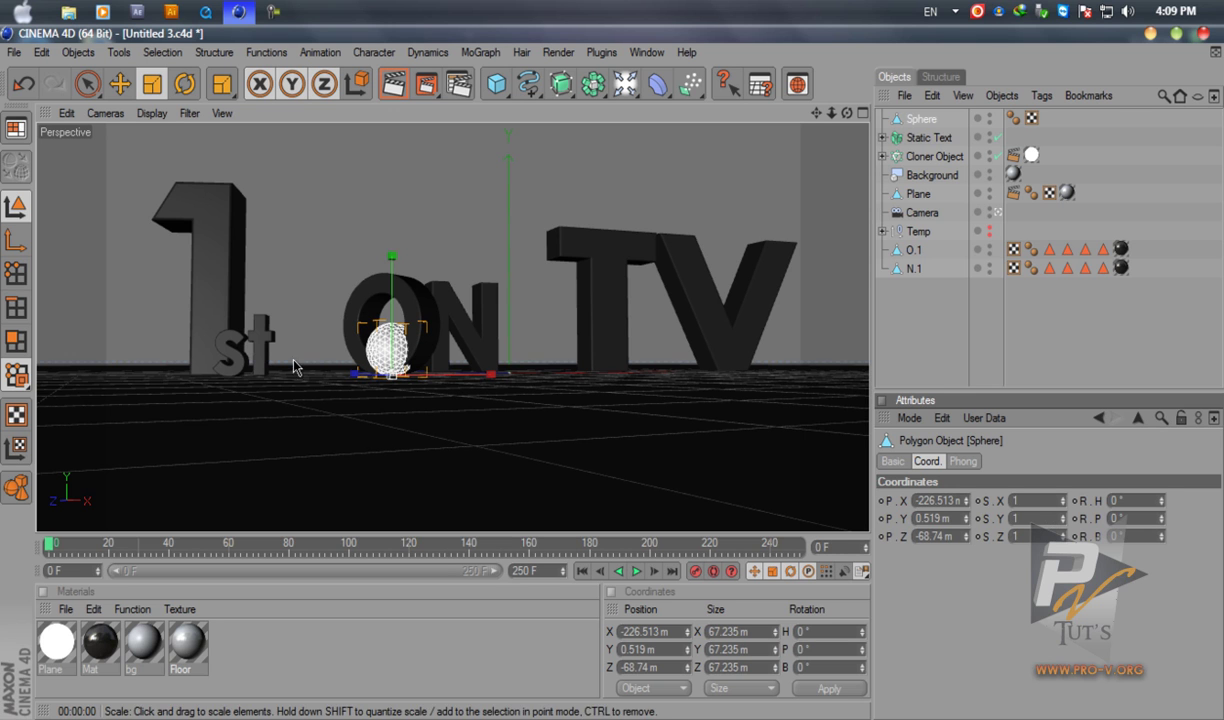
# Enlarge the polygon sphere around the O, set its X, Y and Z size to 160 m, and leave it selected
pyautogui.moveTo(395, 388); pyautogui.dragTo(598, 363)
pyautogui.click(740, 631)
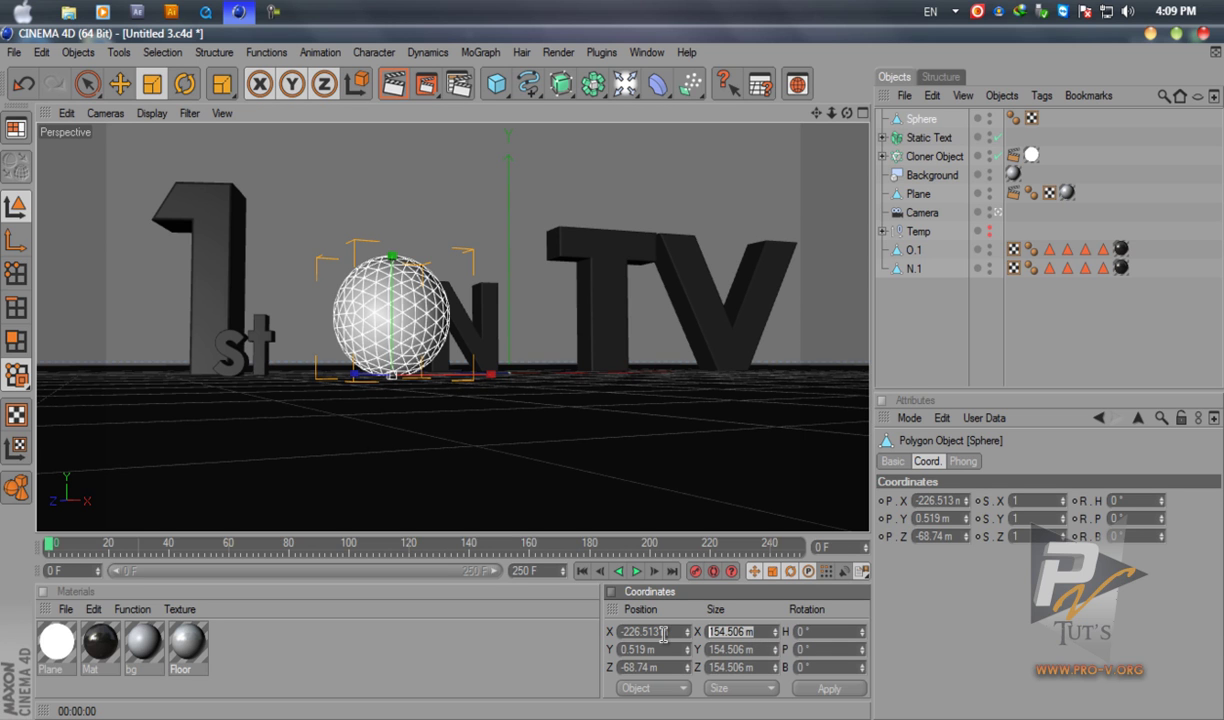
pyautogui.write('160')
pyautogui.press('Tab')
pyautogui.write('160')
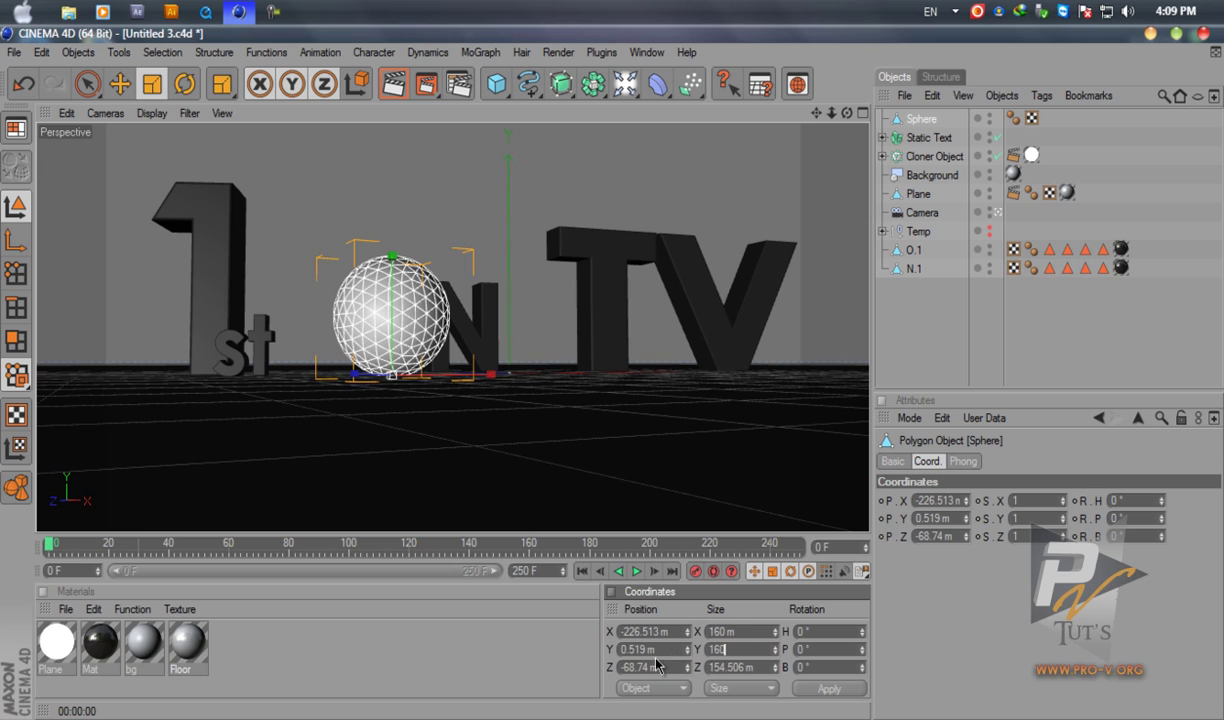
pyautogui.press('Tab')
pyautogui.write('160')
pyautogui.click(818, 690)
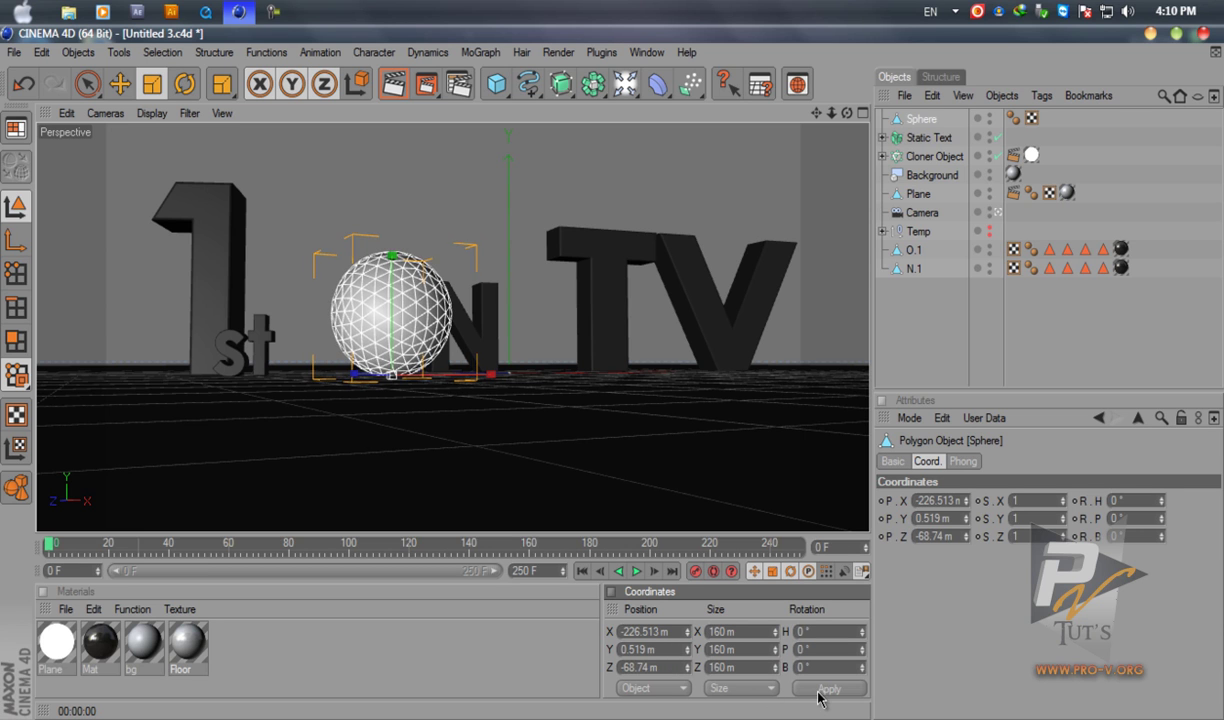
pyautogui.click(907, 318)
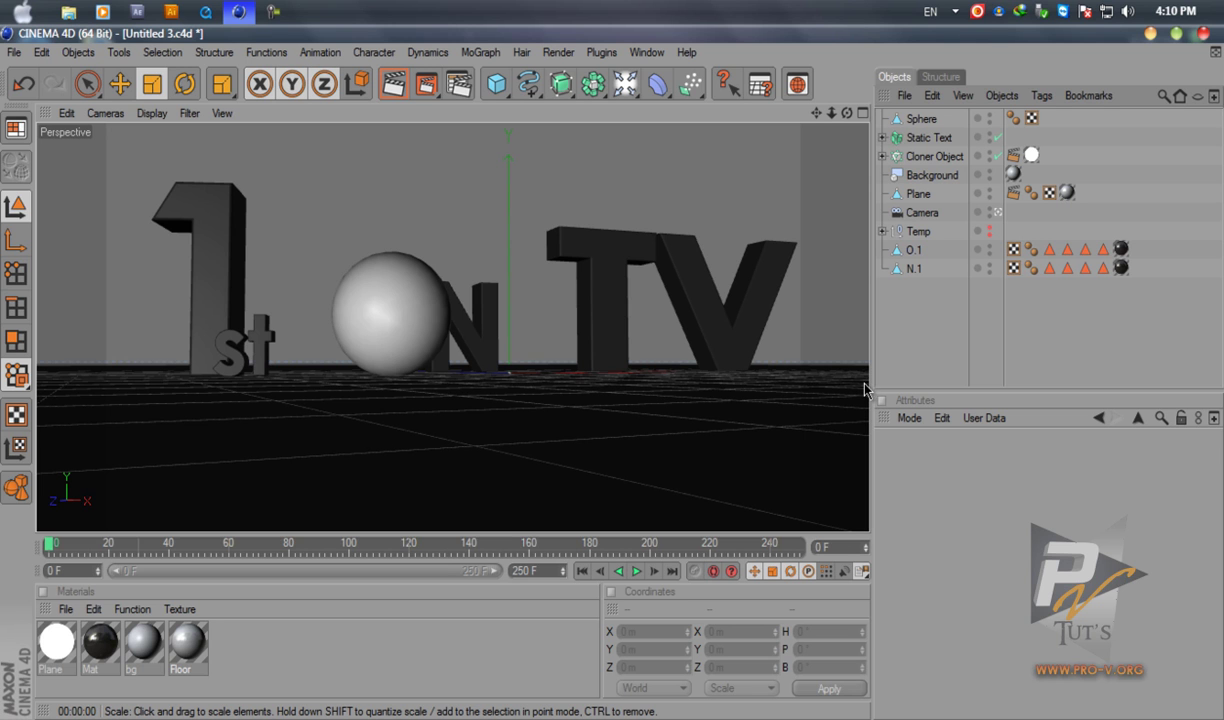
pyautogui.click(405, 323)
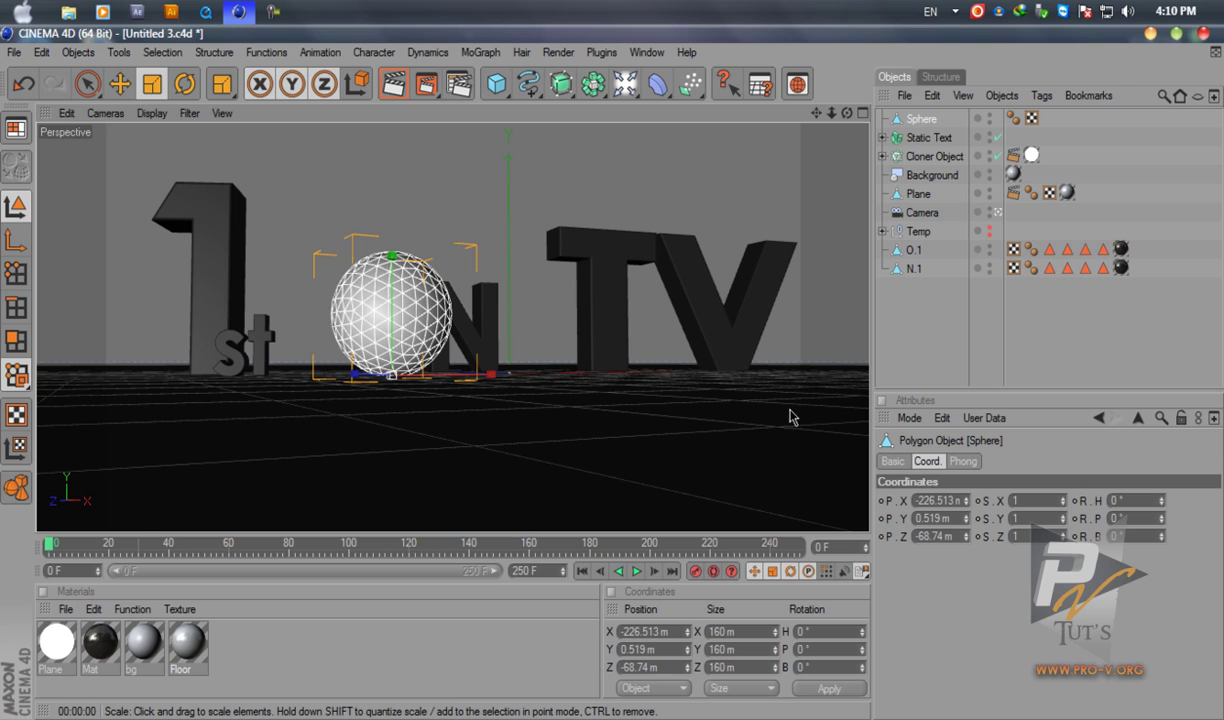
# Apply the Mat material to the polygon sphere and check it with a render to the Picture Viewer
pyautogui.moveTo(100, 641); pyautogui.dragTo(915, 118)
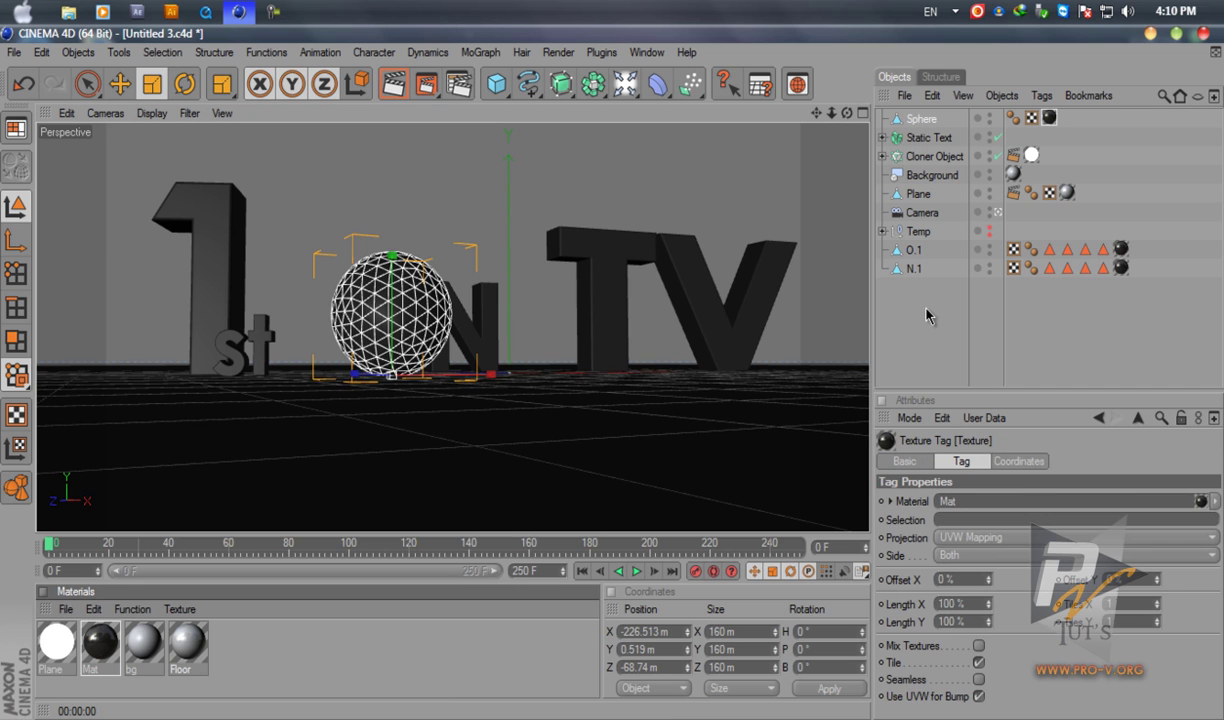
pyautogui.click(1040, 336)
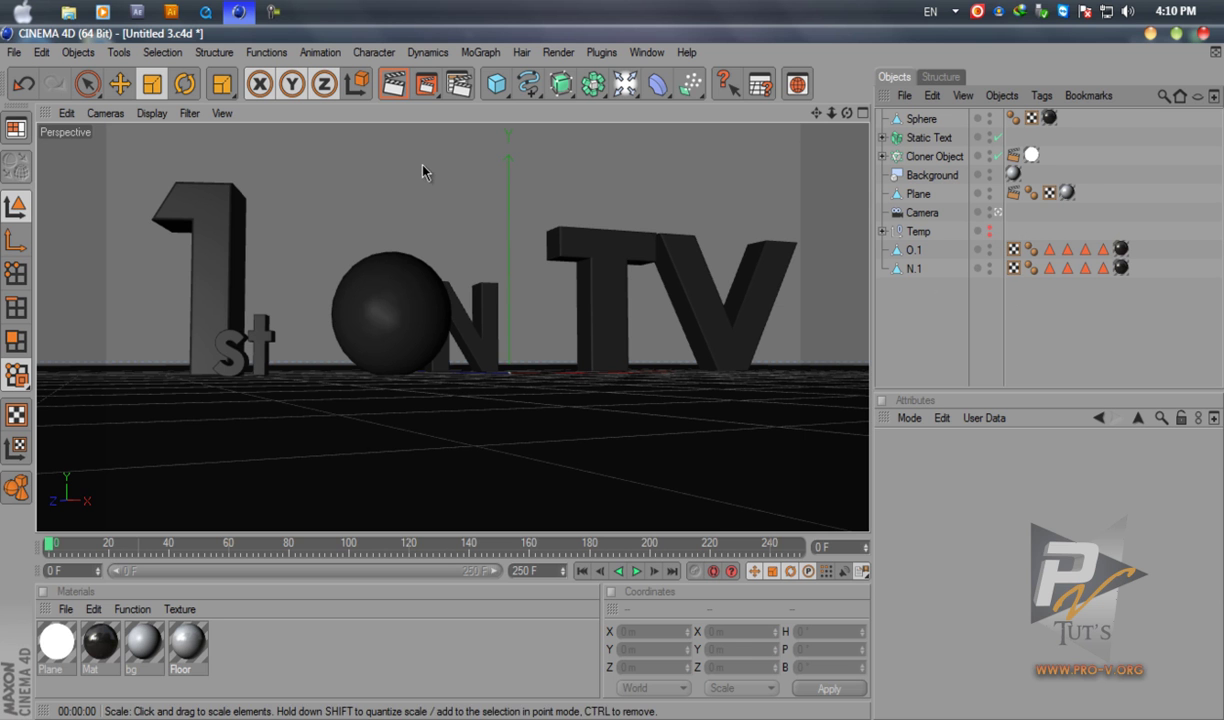
pyautogui.click(424, 85)
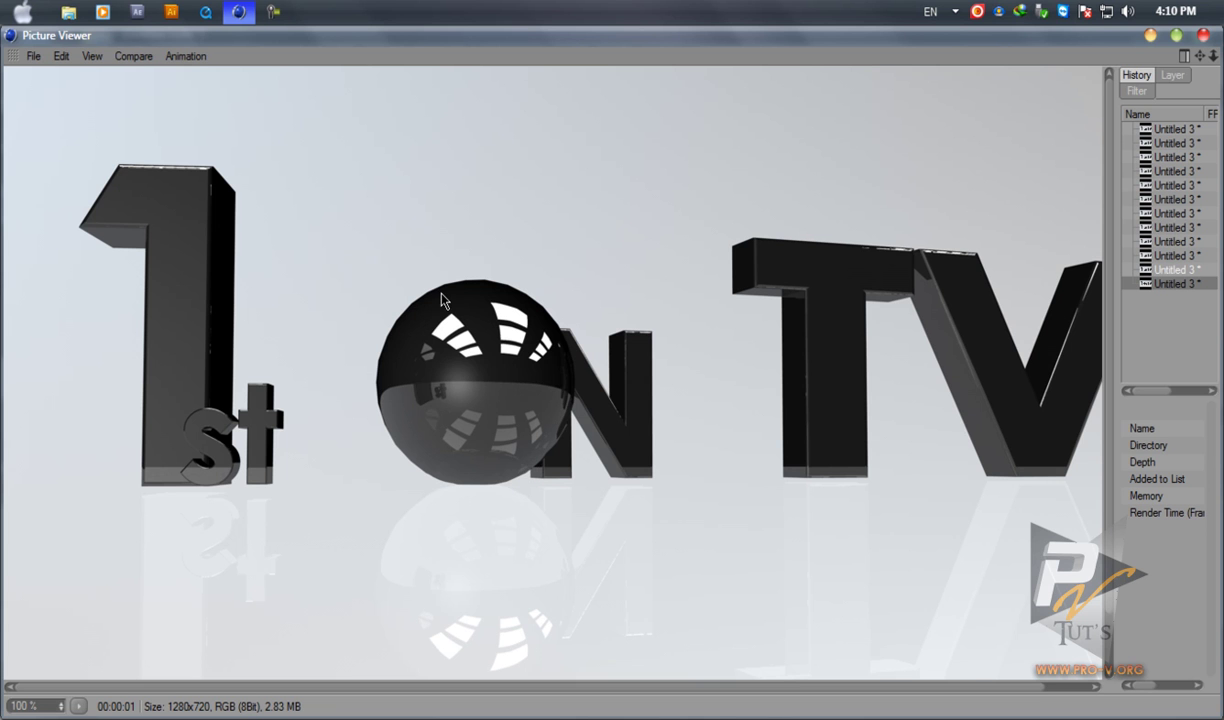
pyautogui.click(1203, 38)
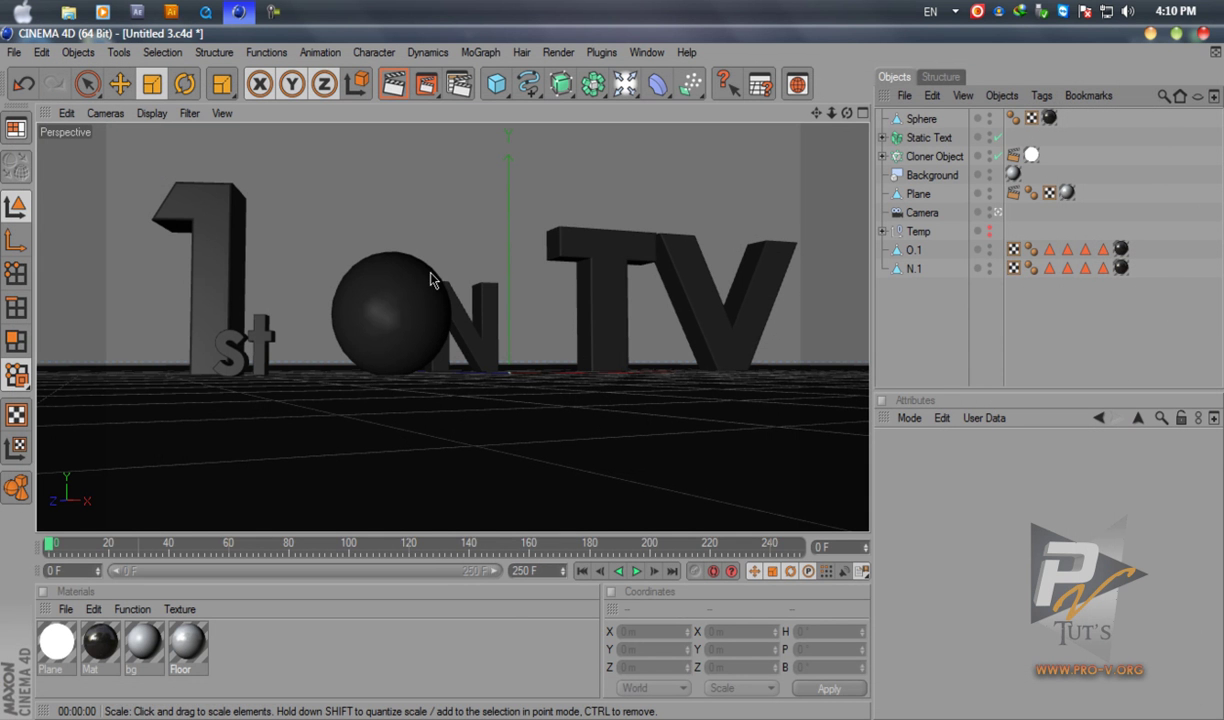
# Try smoothing the polygon sphere by placing it inside a new HyperNURBS object, and render the view
pyautogui.click(933, 120)
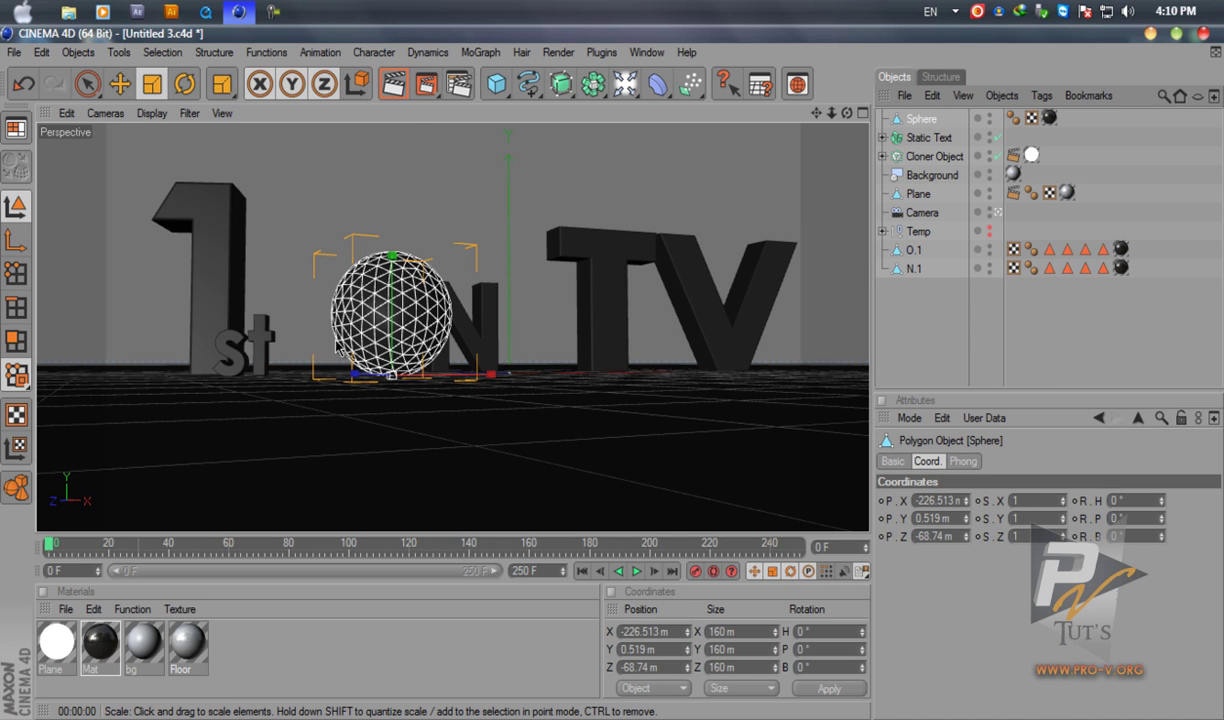
pyautogui.moveTo(561, 84); pyautogui.dragTo(594, 110)
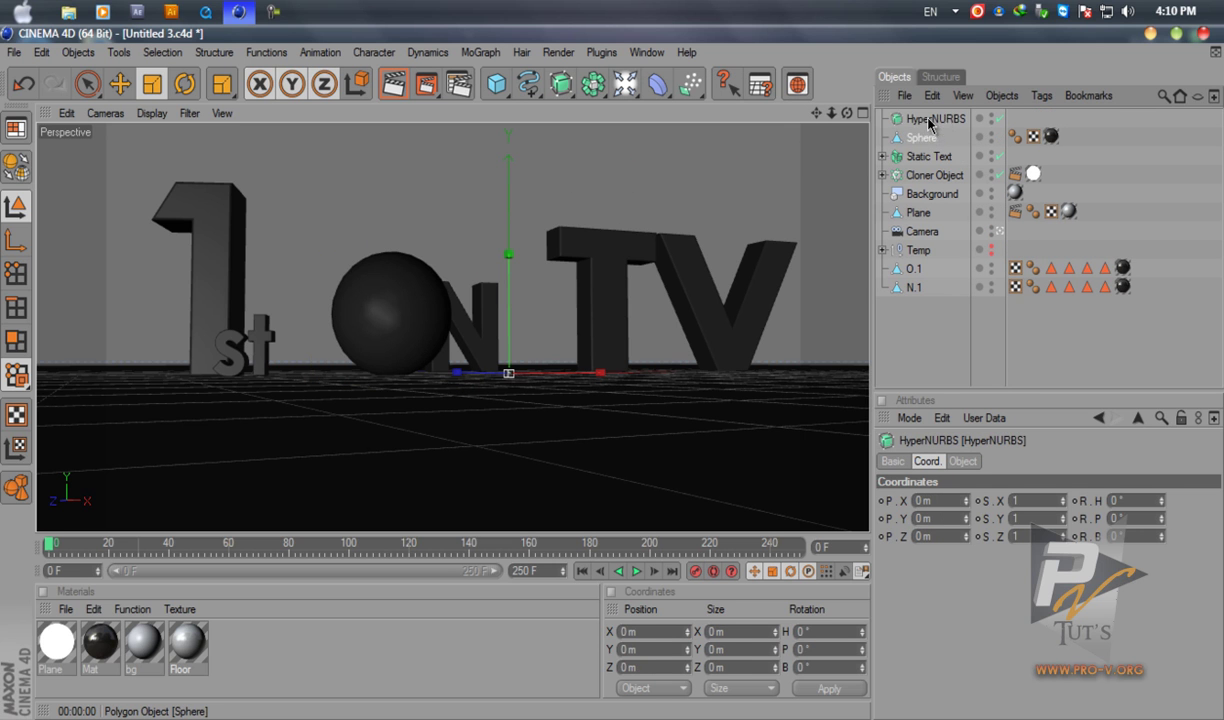
pyautogui.moveTo(928, 118); pyautogui.dragTo(928, 121)
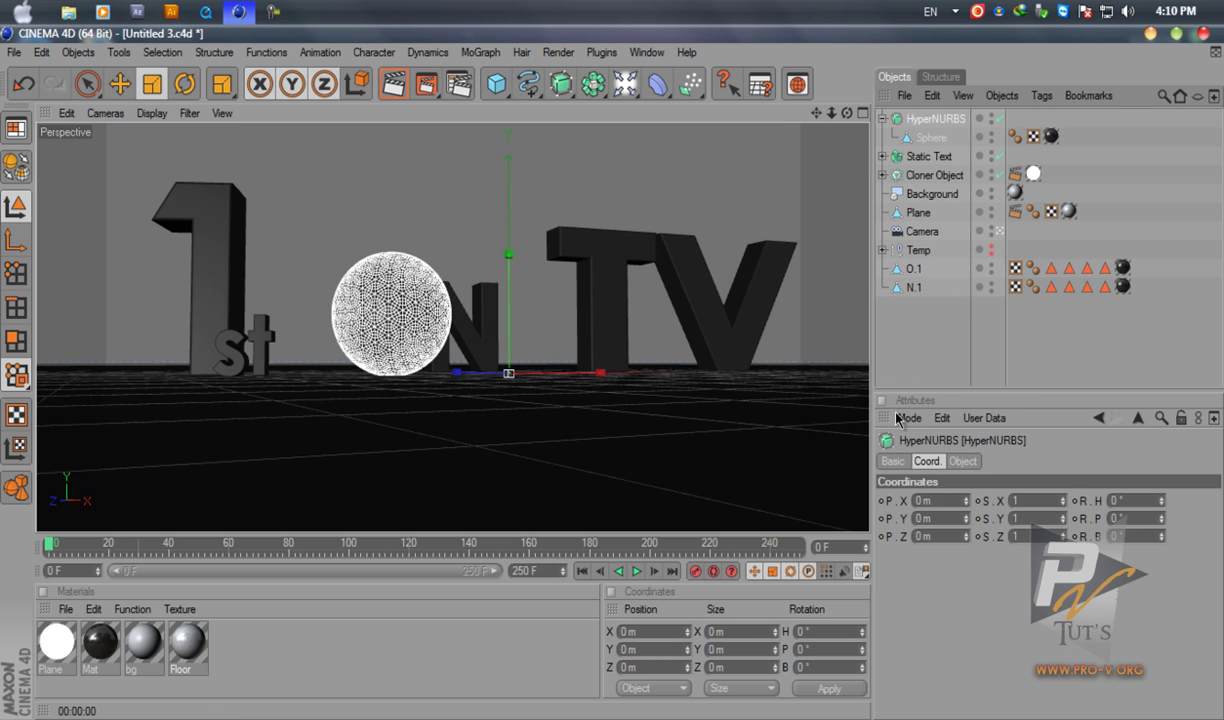
pyautogui.click(878, 337)
pyautogui.click(398, 90)
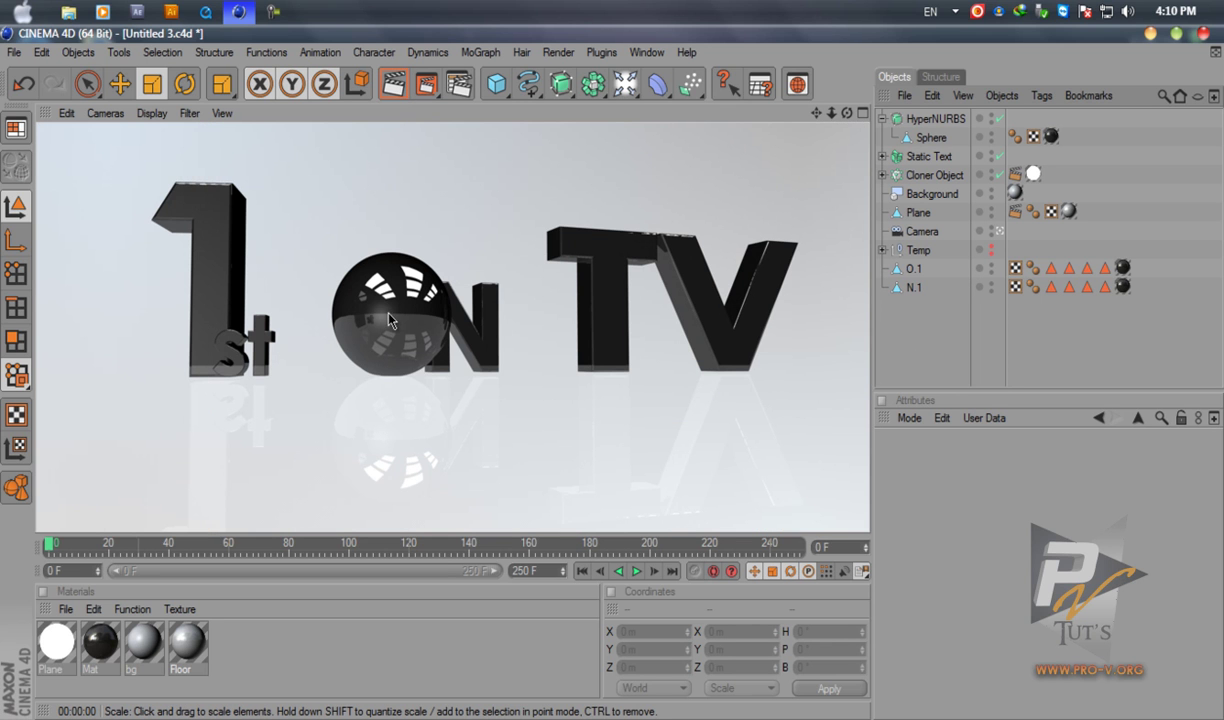
# Take the polygon sphere out of the HyperNURBS object and delete the HyperNURBS
pyautogui.click(945, 119)
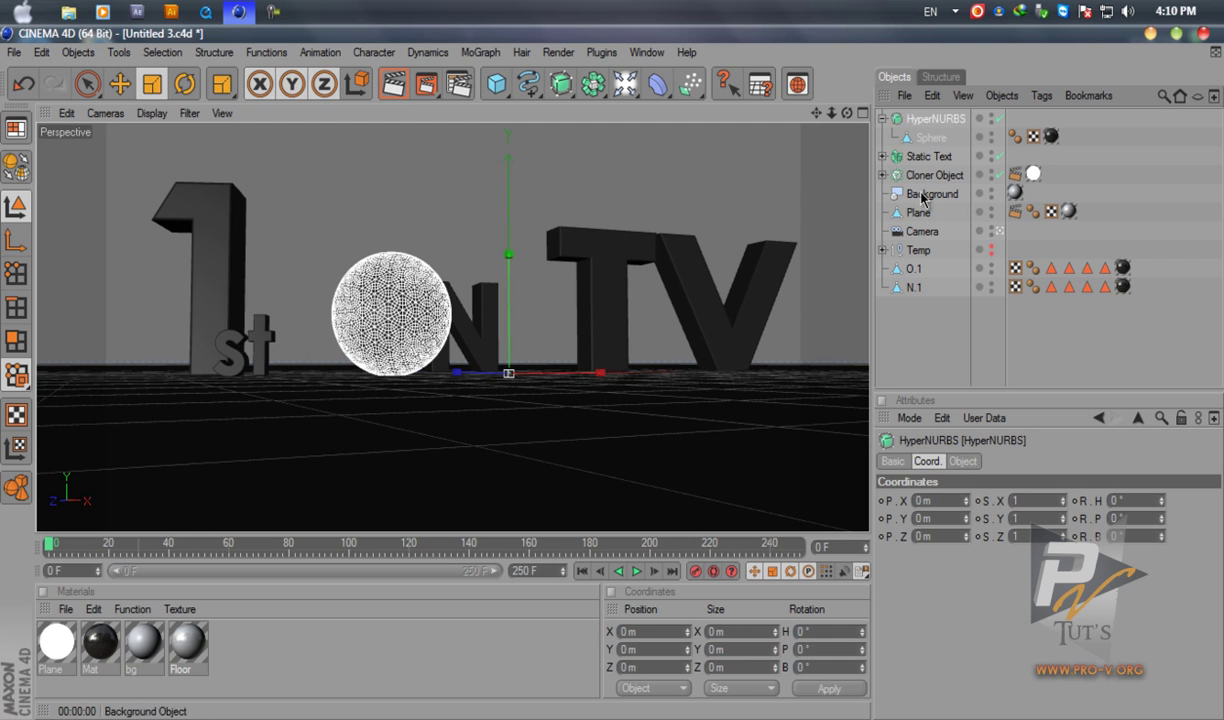
pyautogui.moveTo(931, 140); pyautogui.dragTo(926, 111)
pyautogui.click(931, 138)
pyautogui.press('Delete')
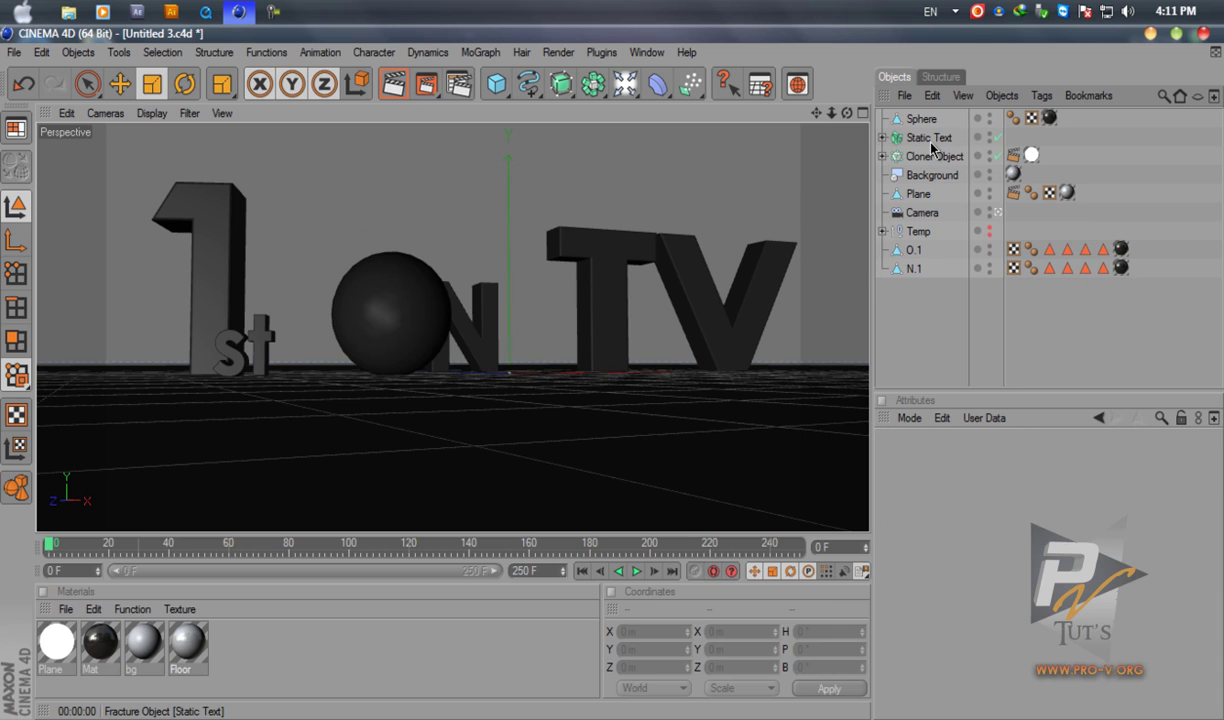
# Delete the polygon sphere, then move the parametric Sphere from Temp to the top of the object list and enable it
pyautogui.click(933, 121)
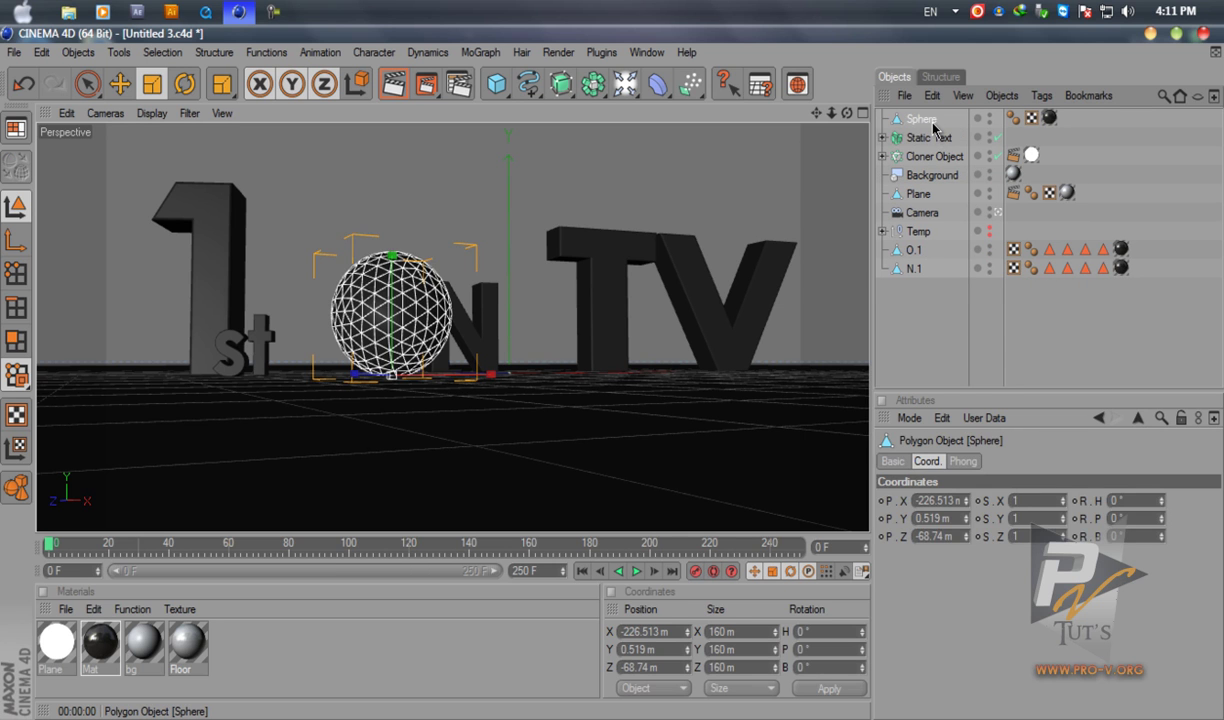
pyautogui.moveTo(933, 121); pyautogui.dragTo(918, 231)
pyautogui.click(882, 212)
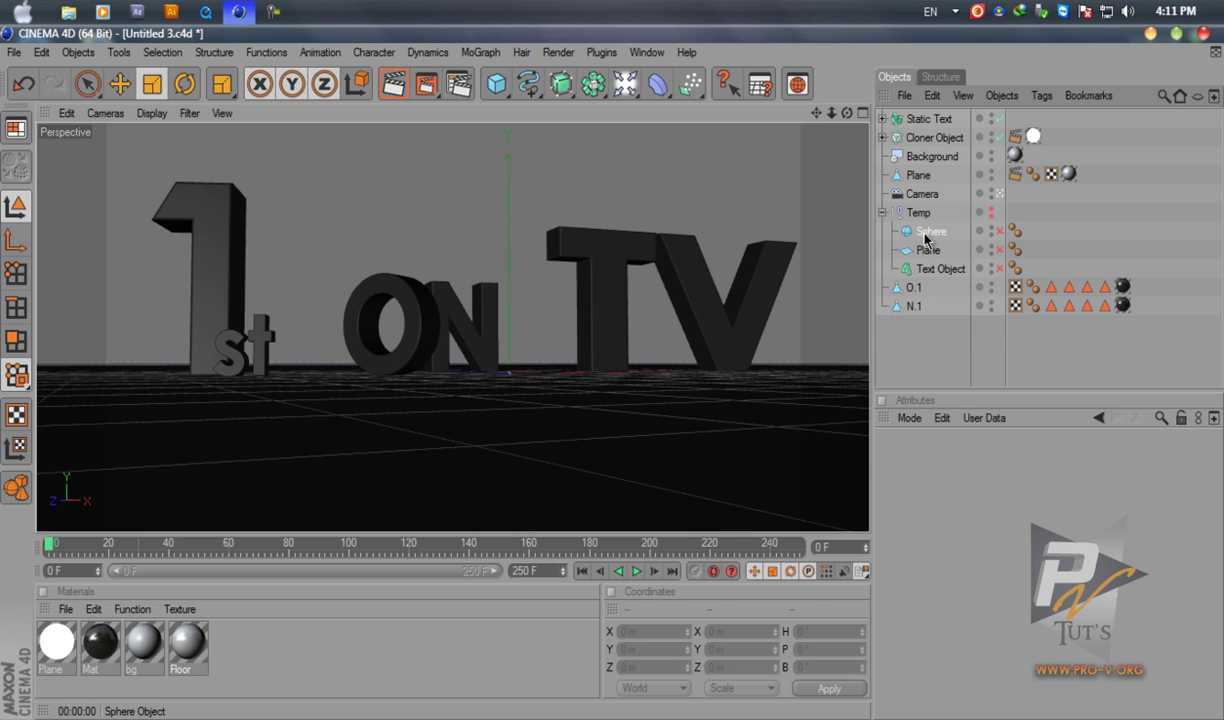
pyautogui.click(926, 232)
pyautogui.moveTo(926, 237); pyautogui.dragTo(925, 118)
pyautogui.click(999, 119)
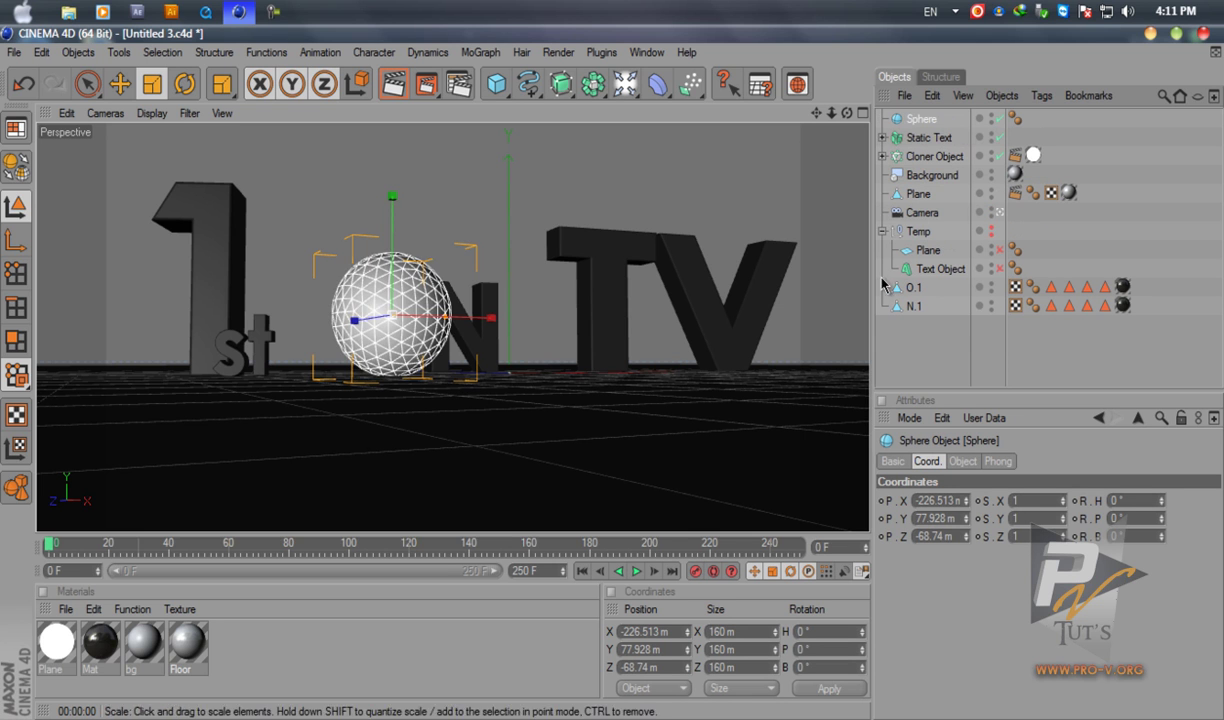
# Test-render the parametric sphere with 40 segments, then set its segments to 45 and render it to the Picture Viewer
pyautogui.click(960, 461)
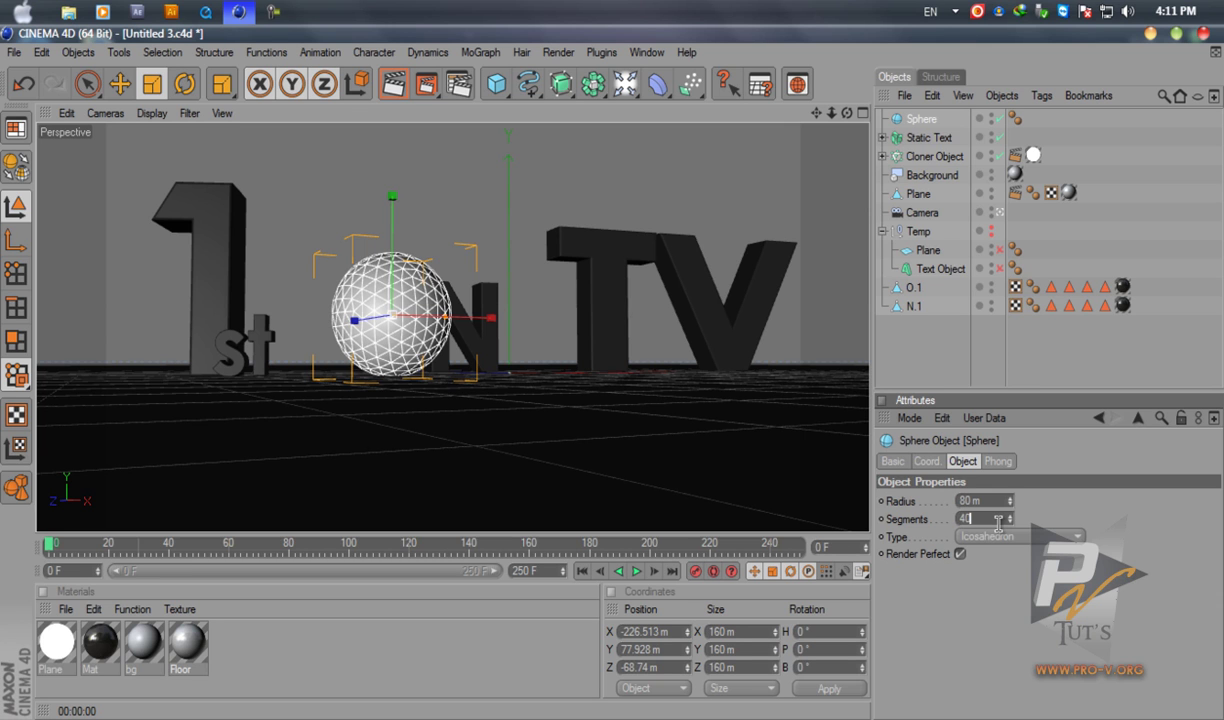
pyautogui.press('Return')
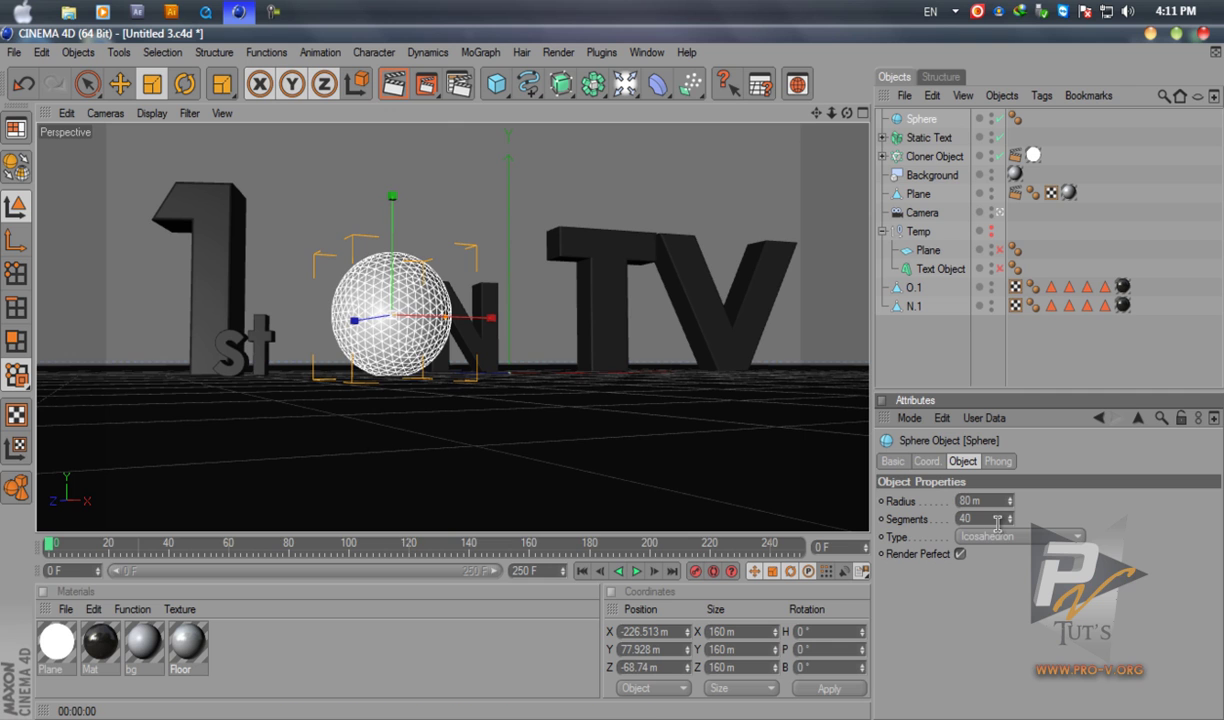
pyautogui.click(403, 92)
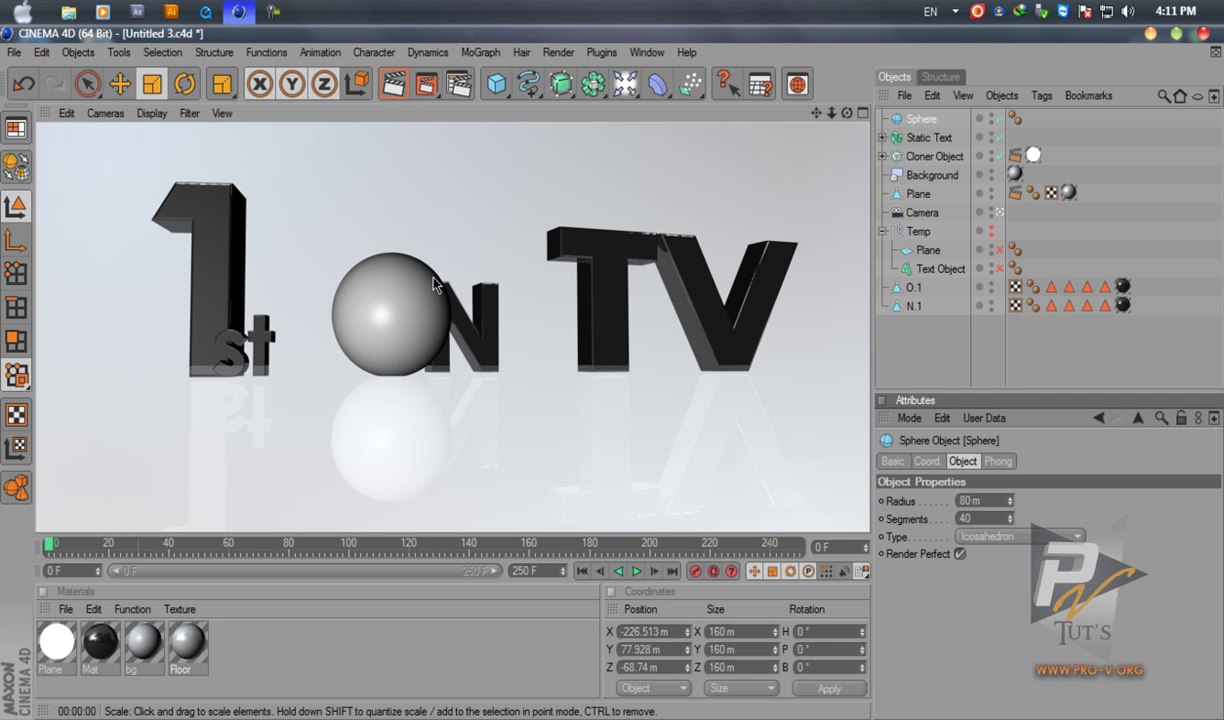
pyautogui.click(975, 519)
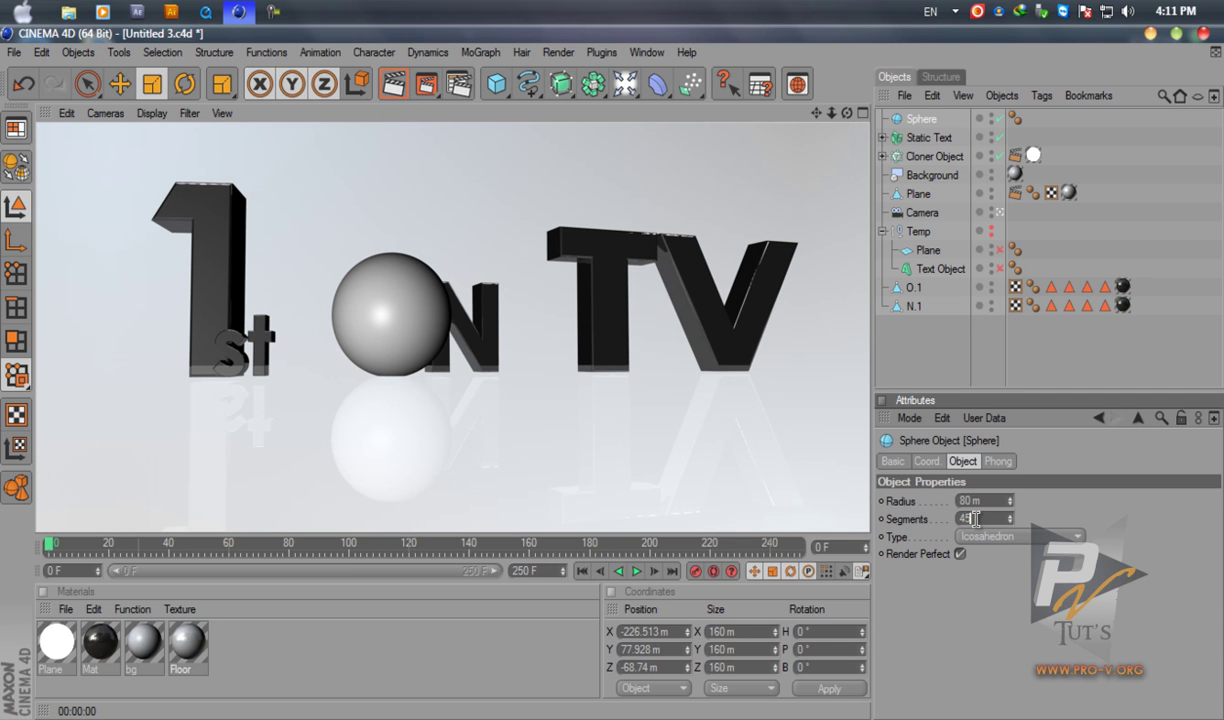
pyautogui.press('Return')
pyautogui.click(426, 84)
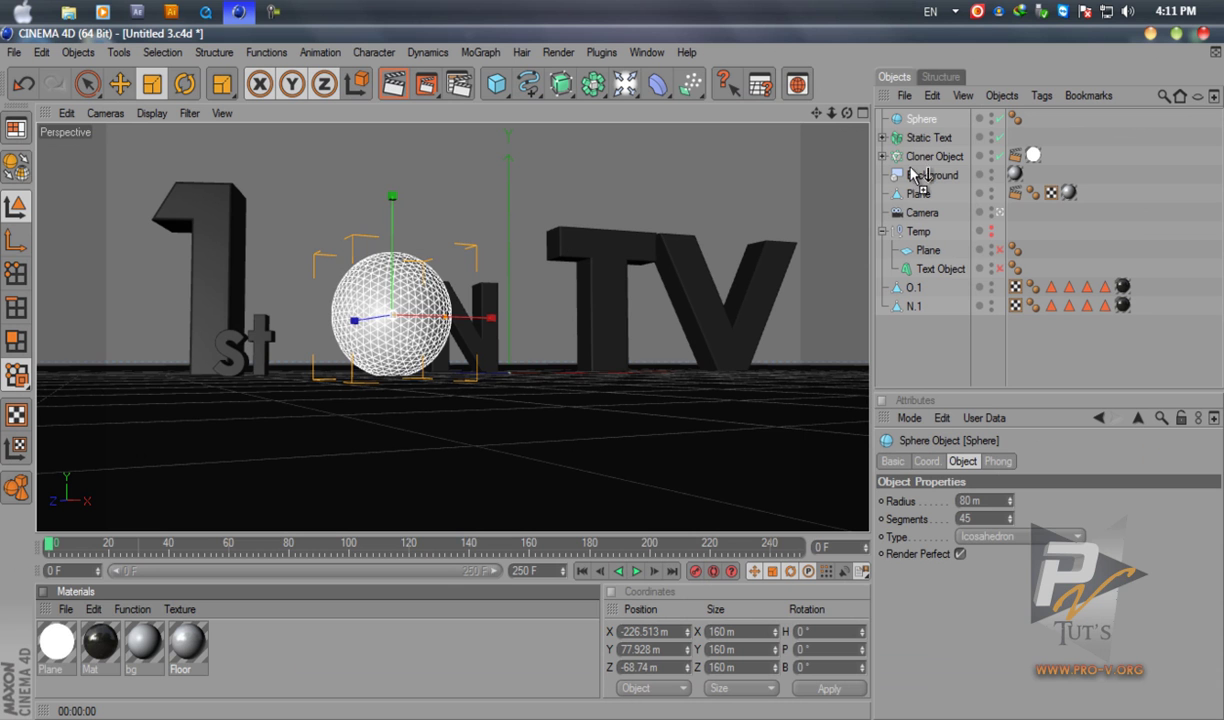
# Apply the Mat material to the parametric sphere and check it with a Picture Viewer render
pyautogui.moveTo(911, 169); pyautogui.dragTo(922, 120)
pyautogui.click(426, 84)
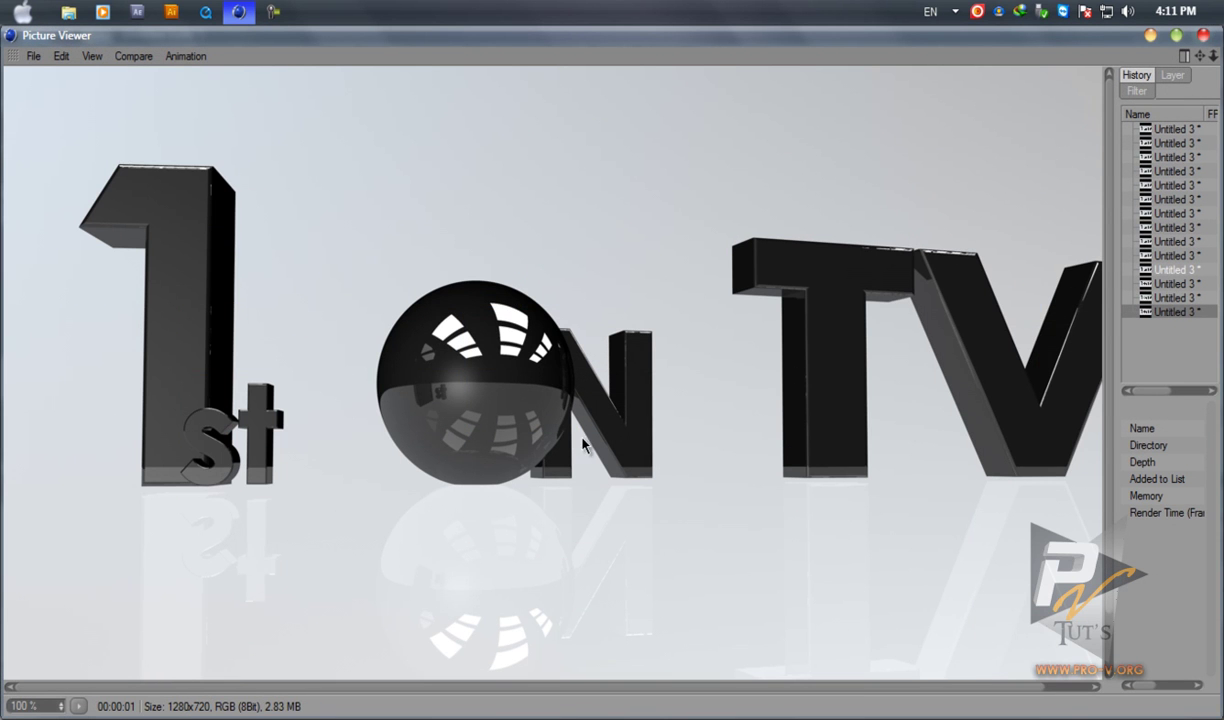
pyautogui.click(1150, 35)
# Create a polygon copy of the sphere with Current State to Object, and store the disabled parametric original in the Temp group
pyautogui.click(930, 123)
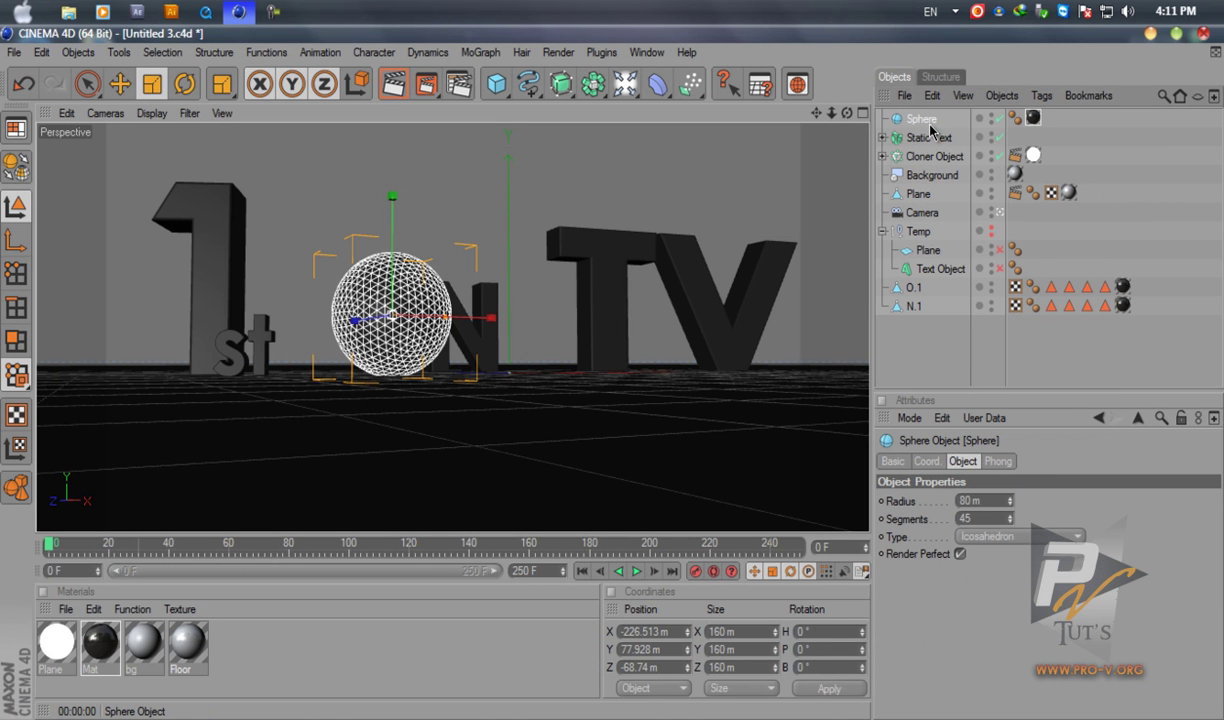
pyautogui.click(1000, 96)
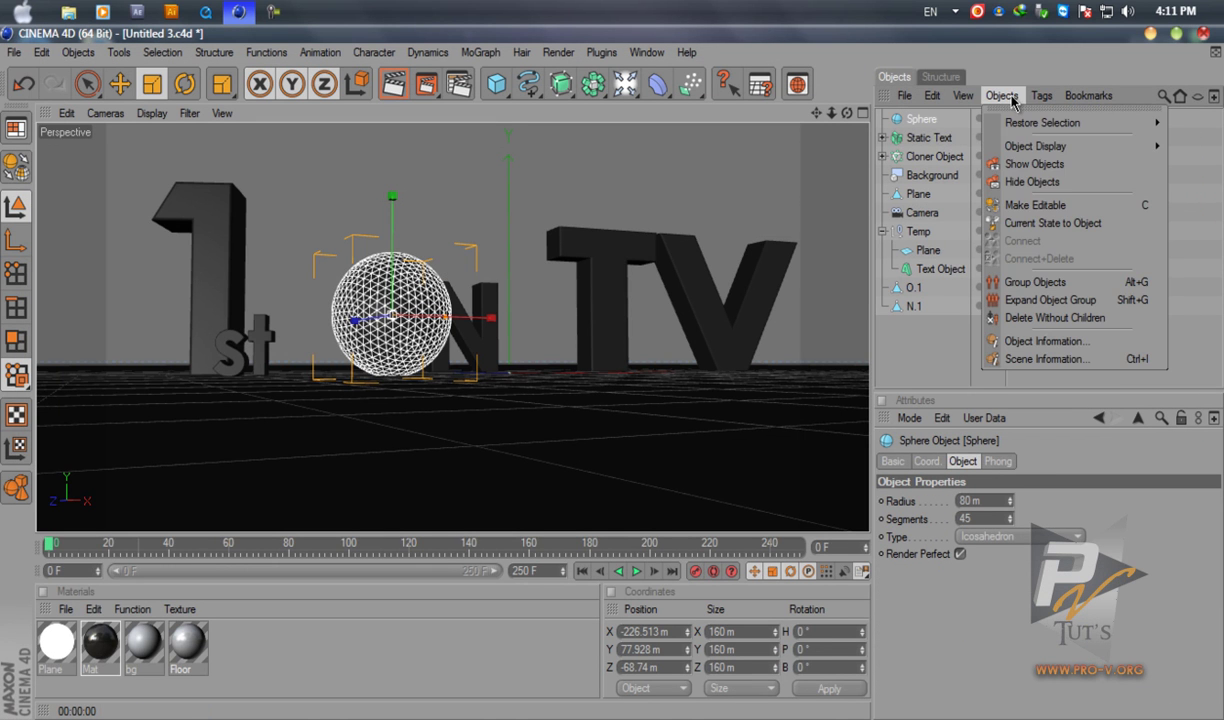
pyautogui.click(1060, 226)
pyautogui.moveTo(925, 125); pyautogui.dragTo(935, 262)
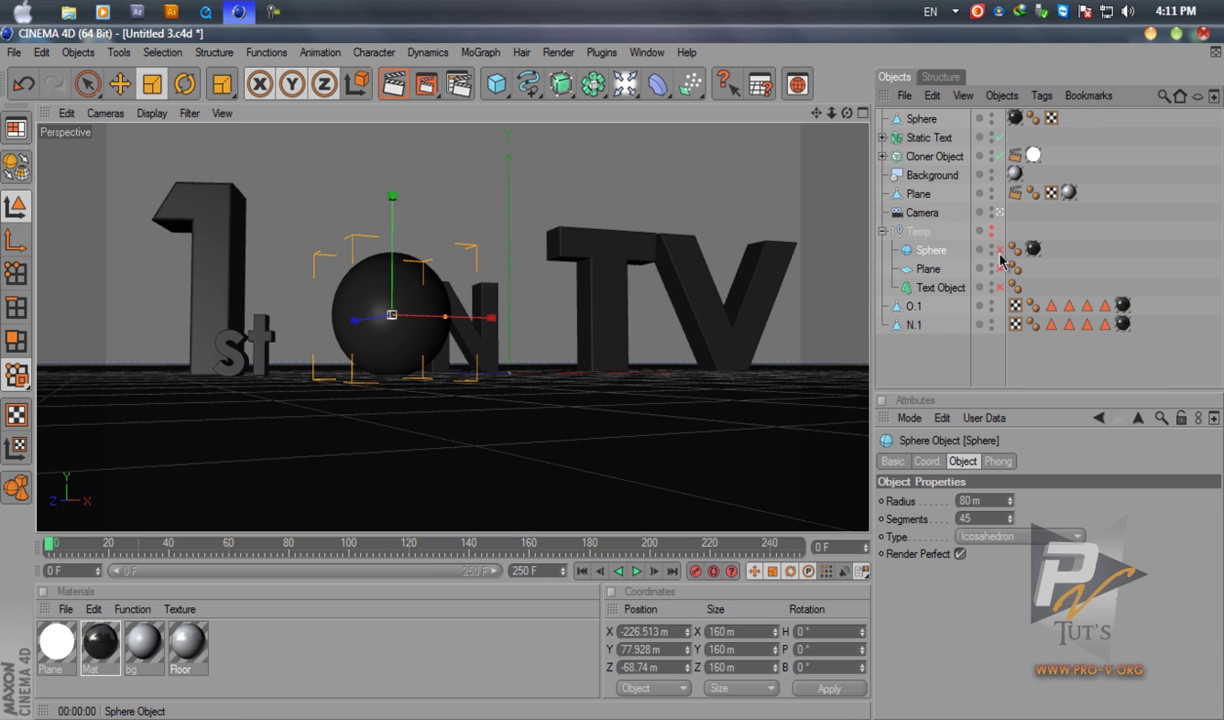
pyautogui.click(922, 119)
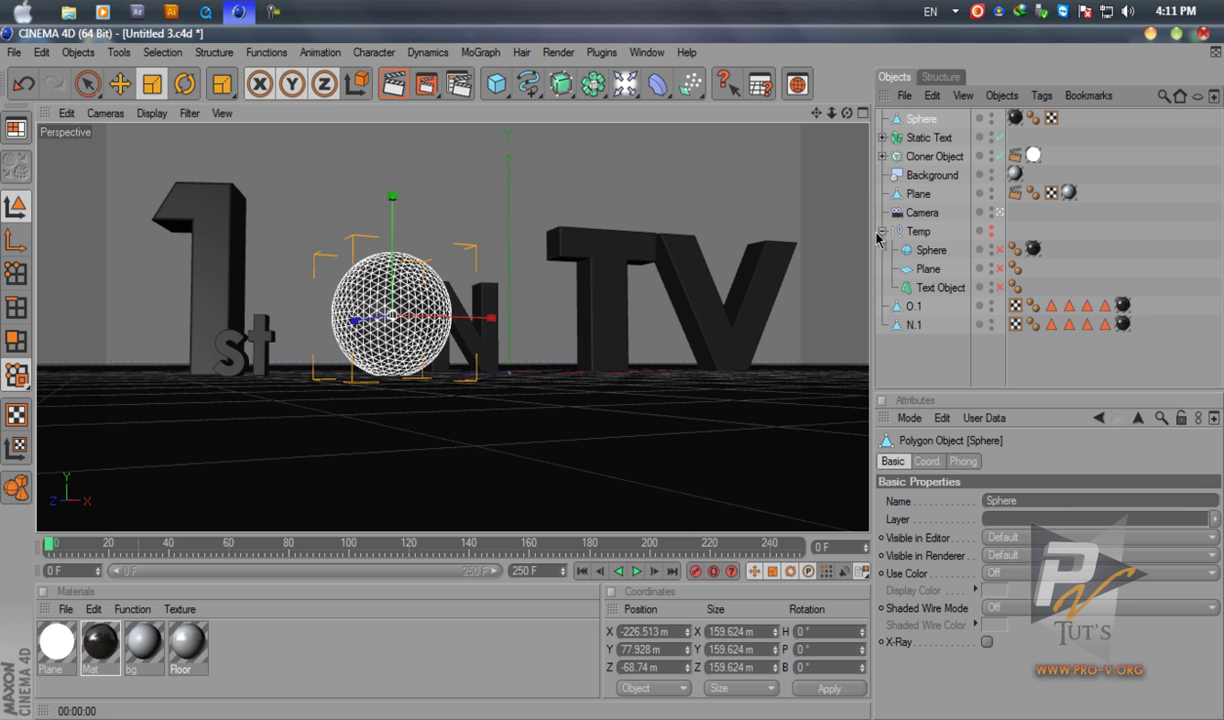
pyautogui.click(882, 231)
# Render the scene with the polygon sphere to the Picture Viewer and inspect the sphere's smoothness
pyautogui.click(877, 298)
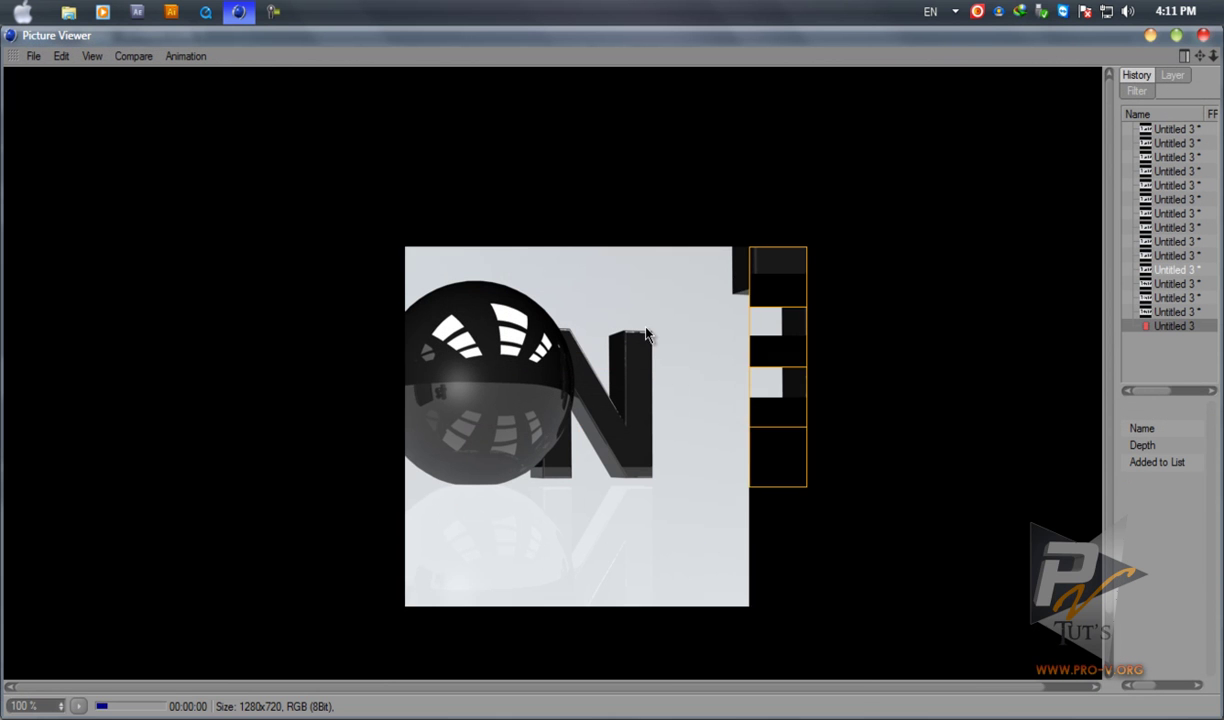
pyautogui.scroll(3, 634, 391)
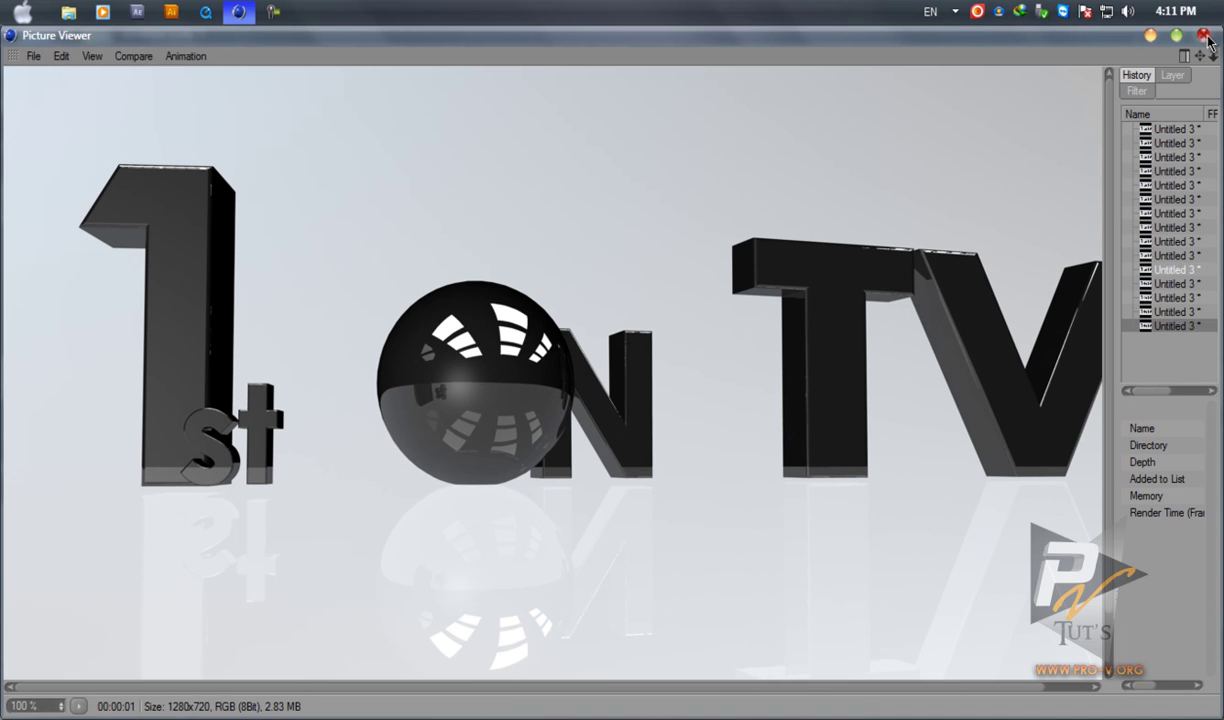
pyautogui.click(1151, 36)
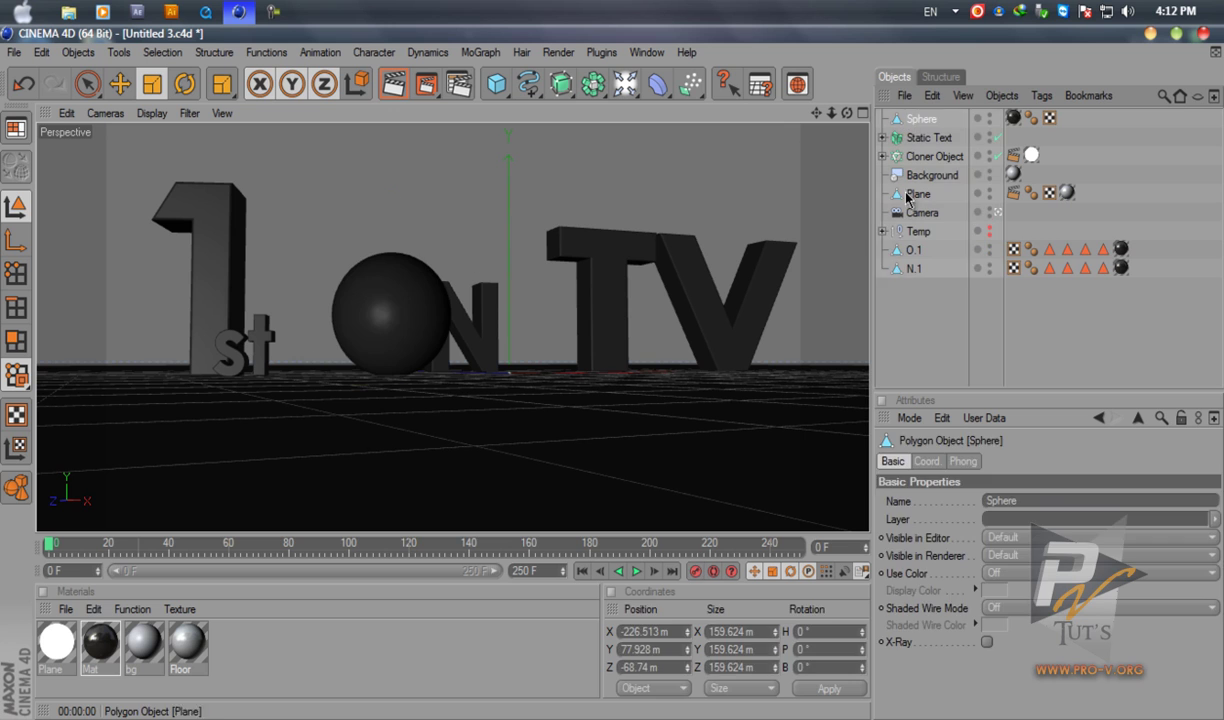
pyautogui.click(918, 119)
pyautogui.click(898, 328)
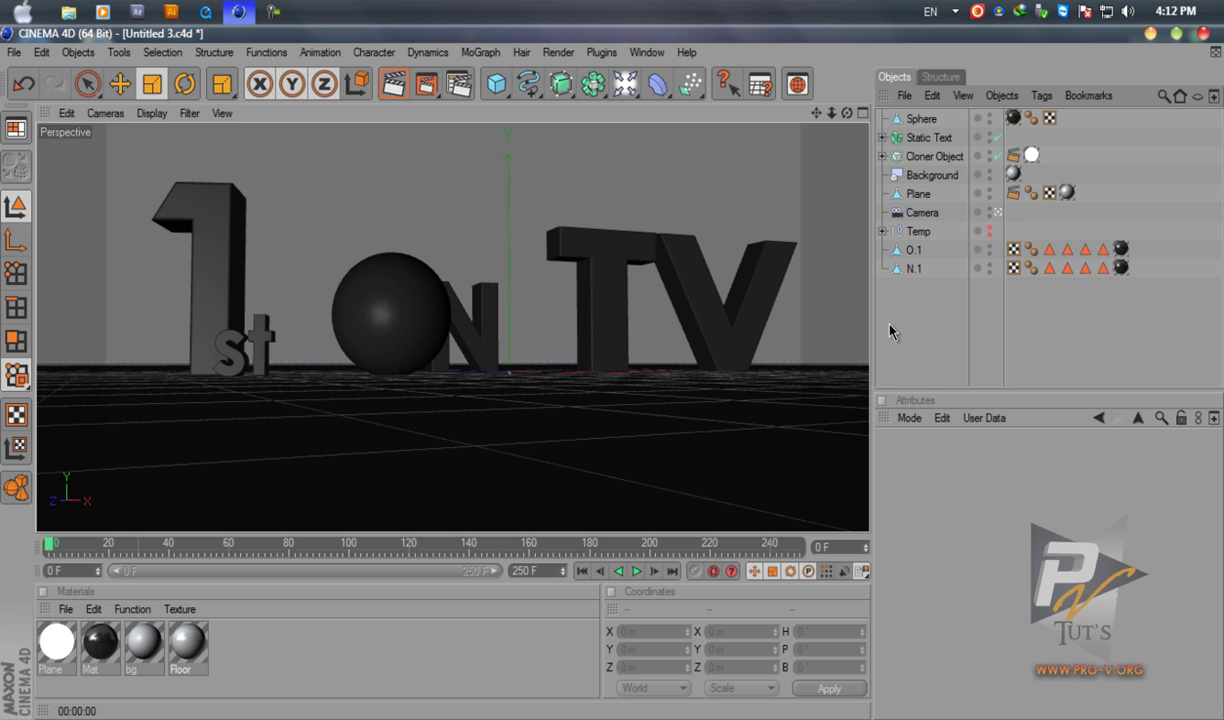
# Show all four views, add an Arc spline in the XZ plane, and set its end angle to 180°
pyautogui.click(863, 120)
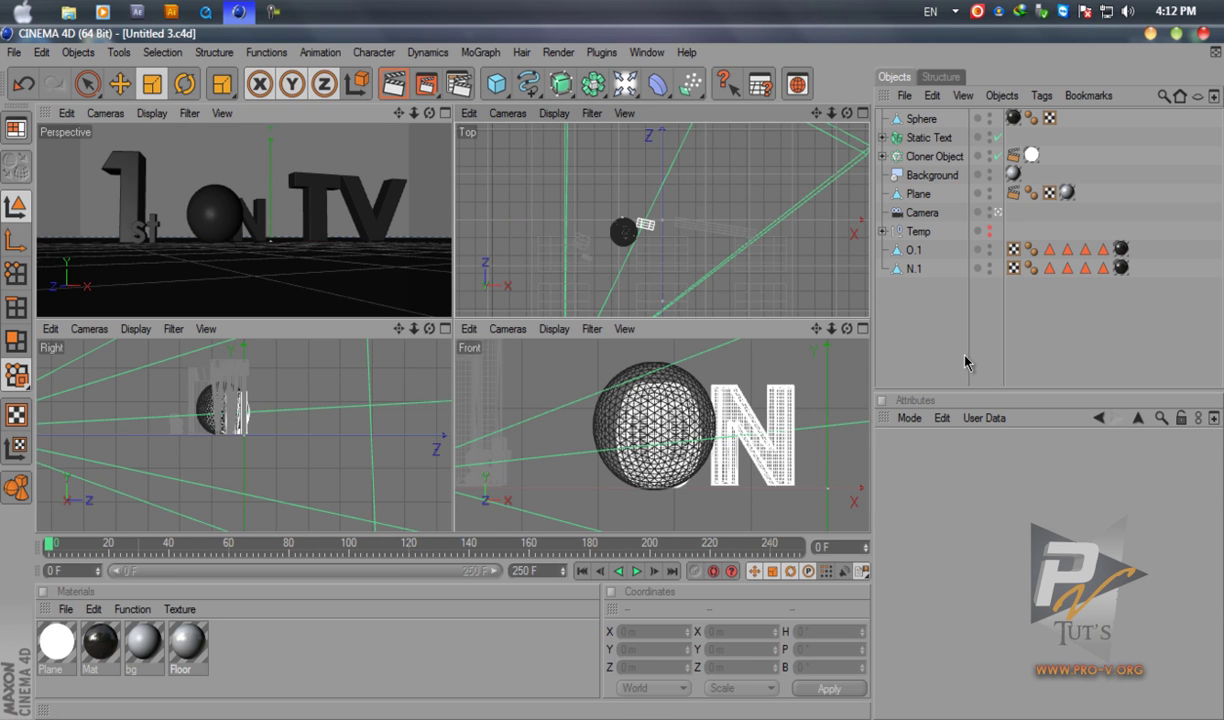
pyautogui.click(527, 84)
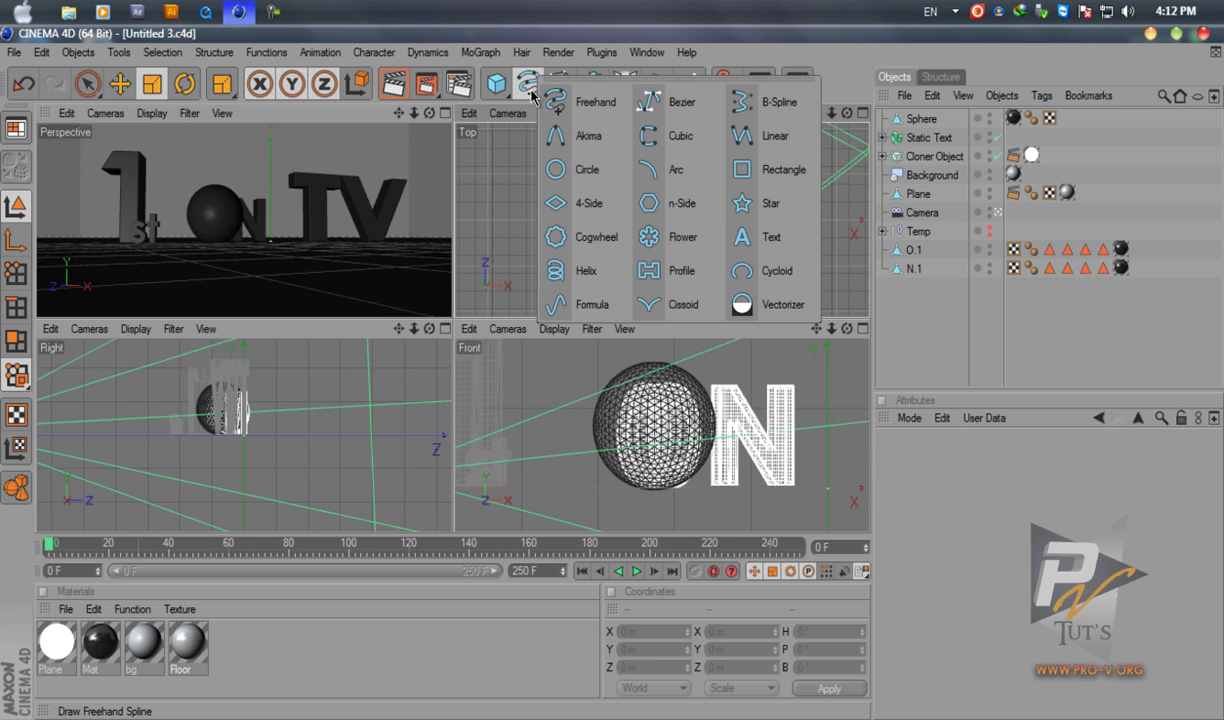
pyautogui.click(653, 165)
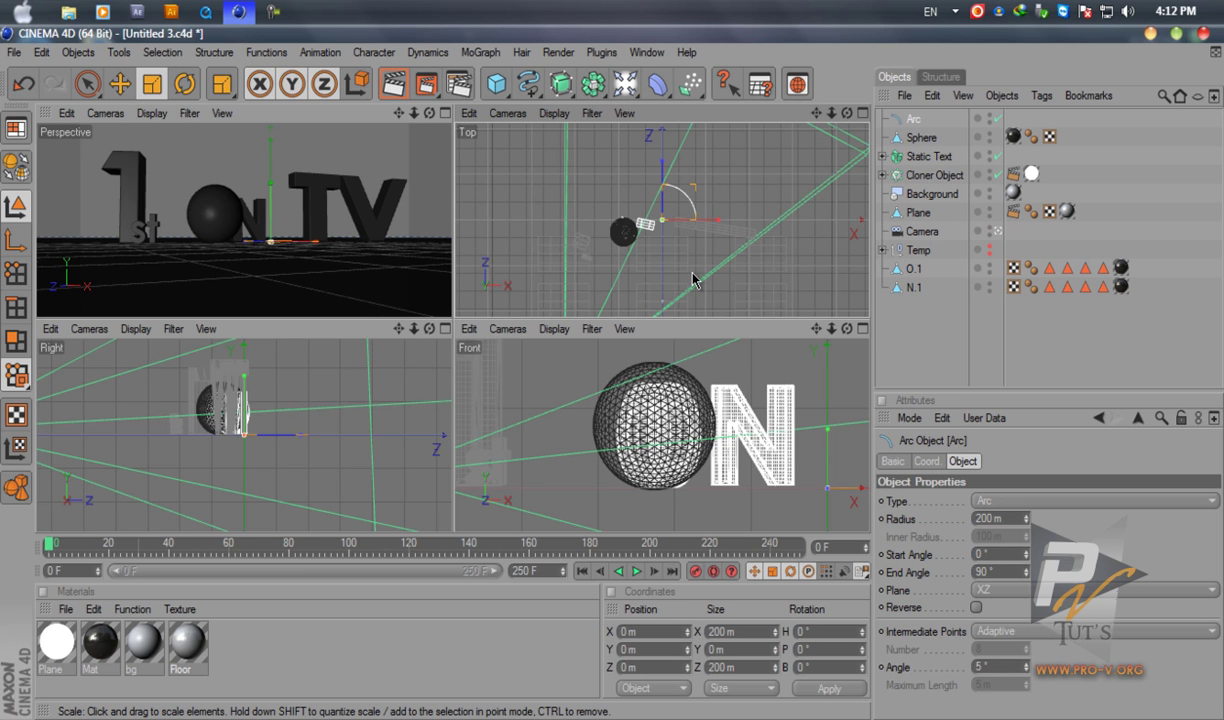
pyautogui.click(1001, 568)
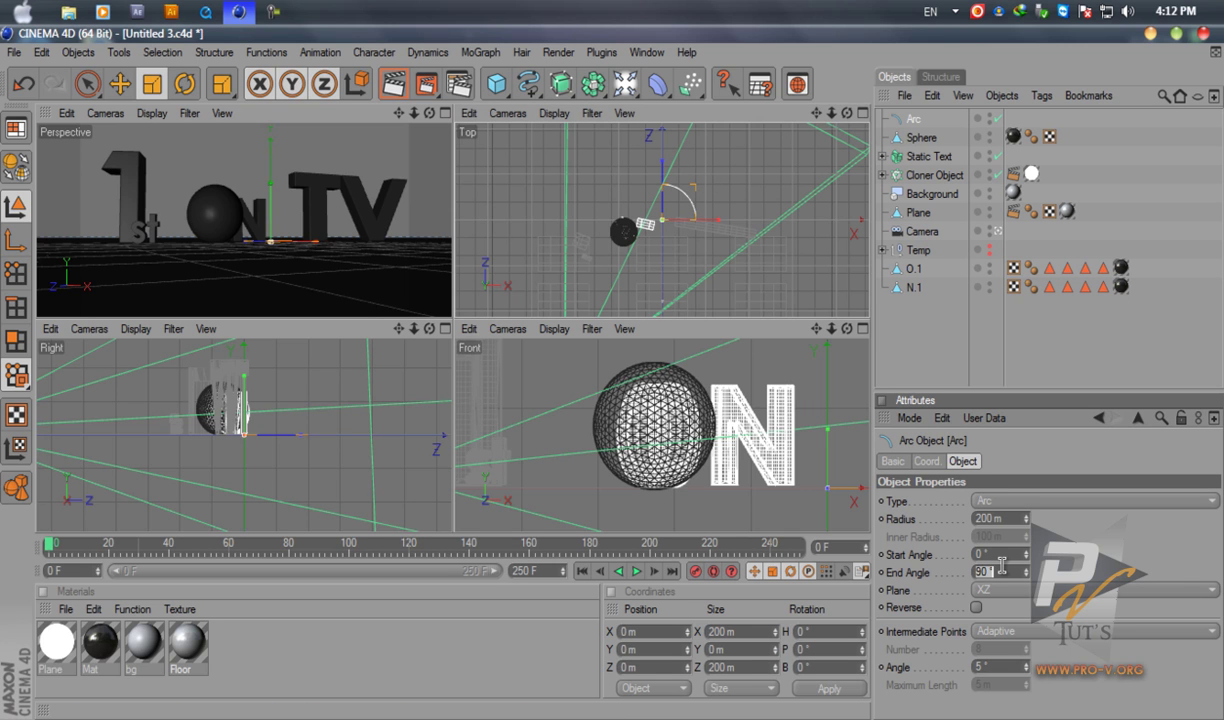
pyautogui.press('Return')
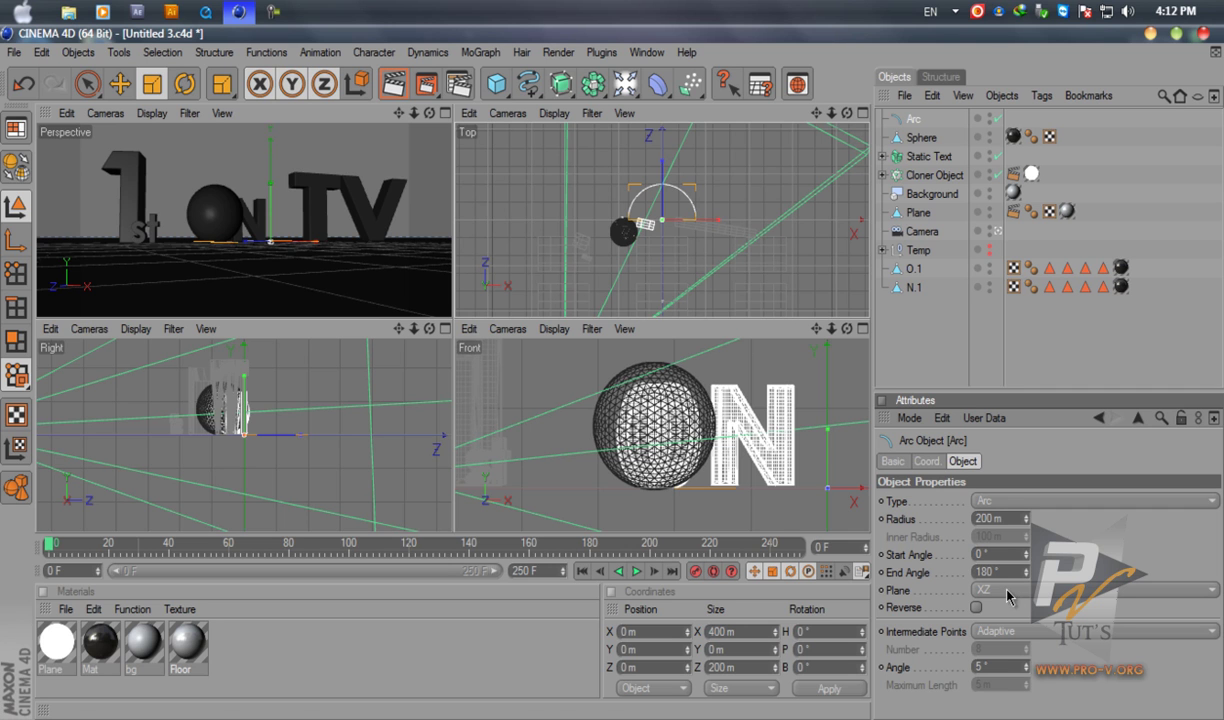
# Move the arc along the Z axis in the top view to about Z -407 m
pyautogui.press('e')
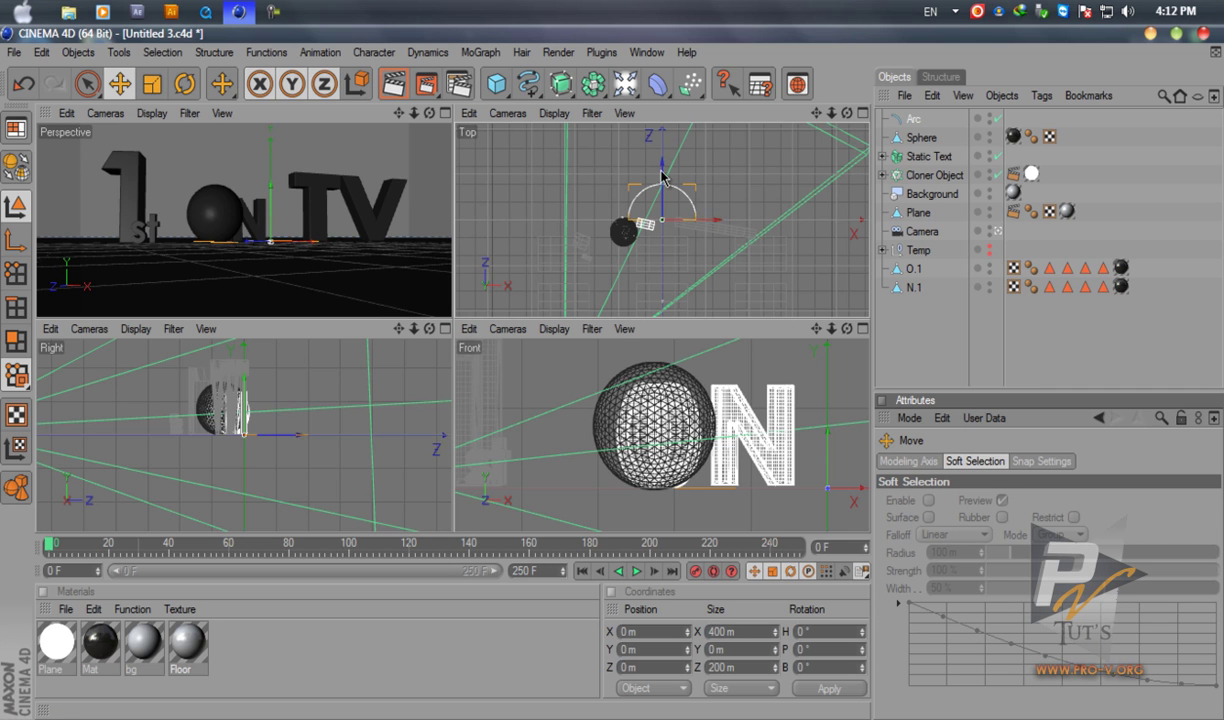
pyautogui.moveTo(662, 185); pyautogui.dragTo(615, 330)
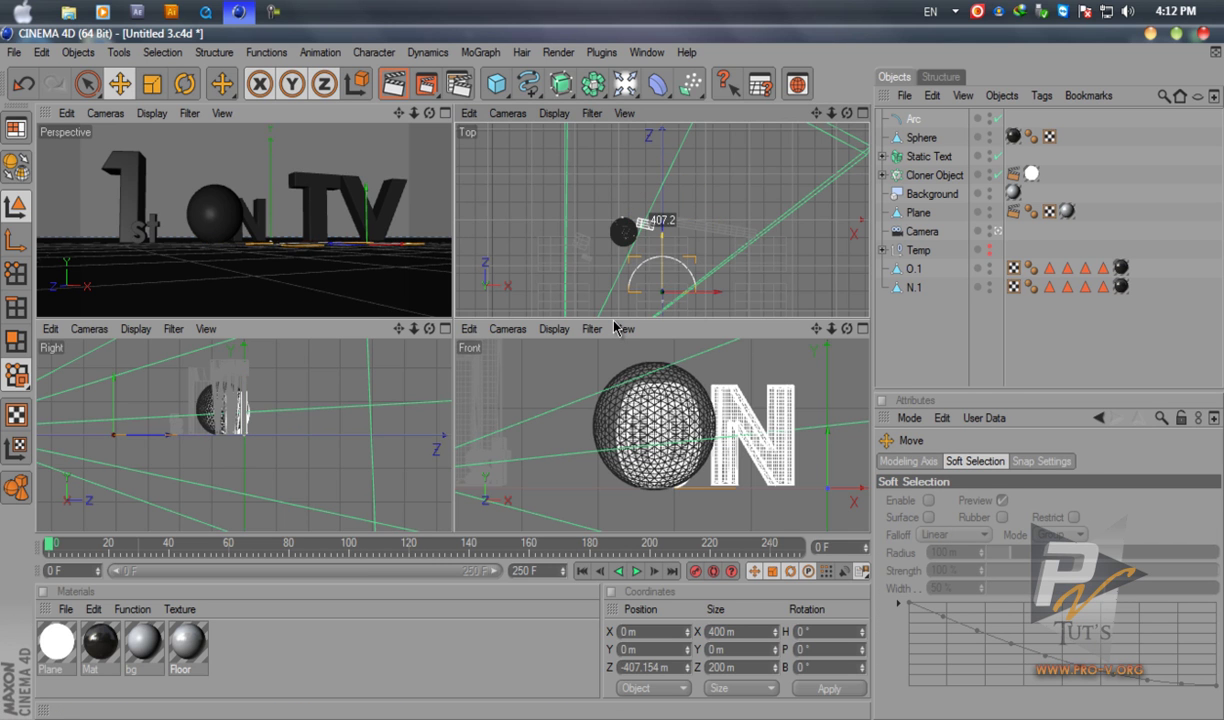
pyautogui.scroll(-3, 577, 213)
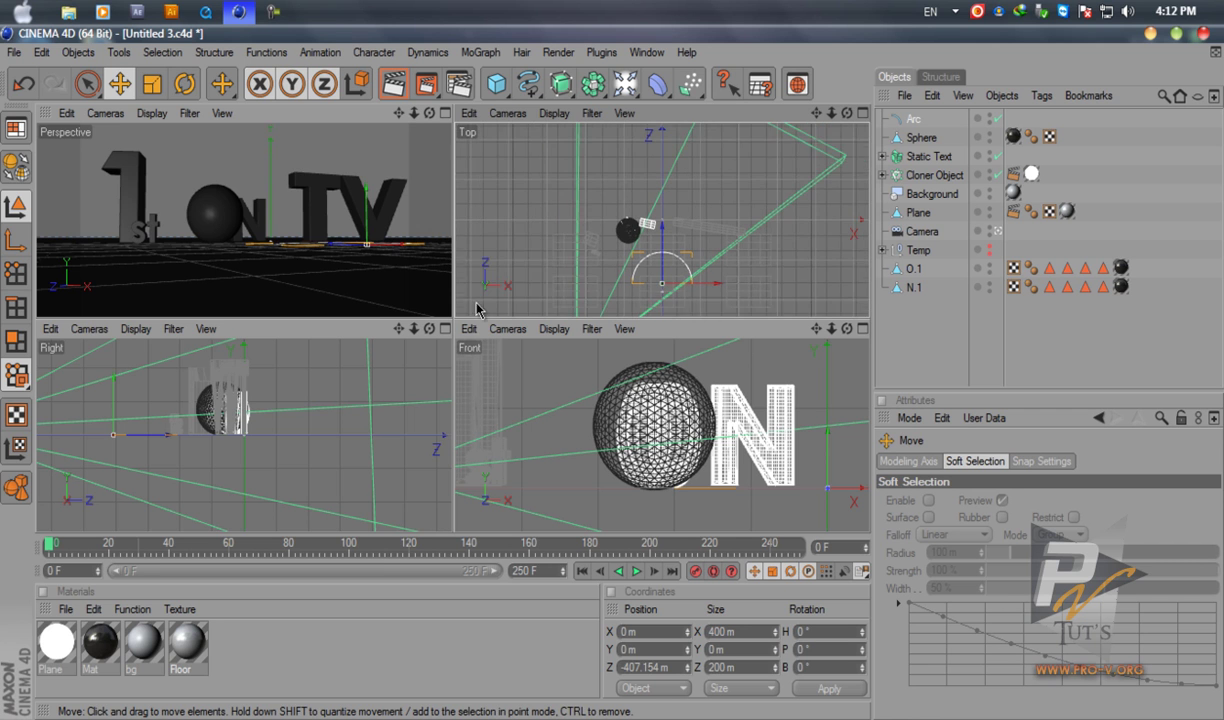
# Move the arc back along the Z axis to the camera's position, at about Z -962 m
pyautogui.scroll(-3, 232, 420)
pyautogui.moveTo(238, 433); pyautogui.dragTo(173, 434)
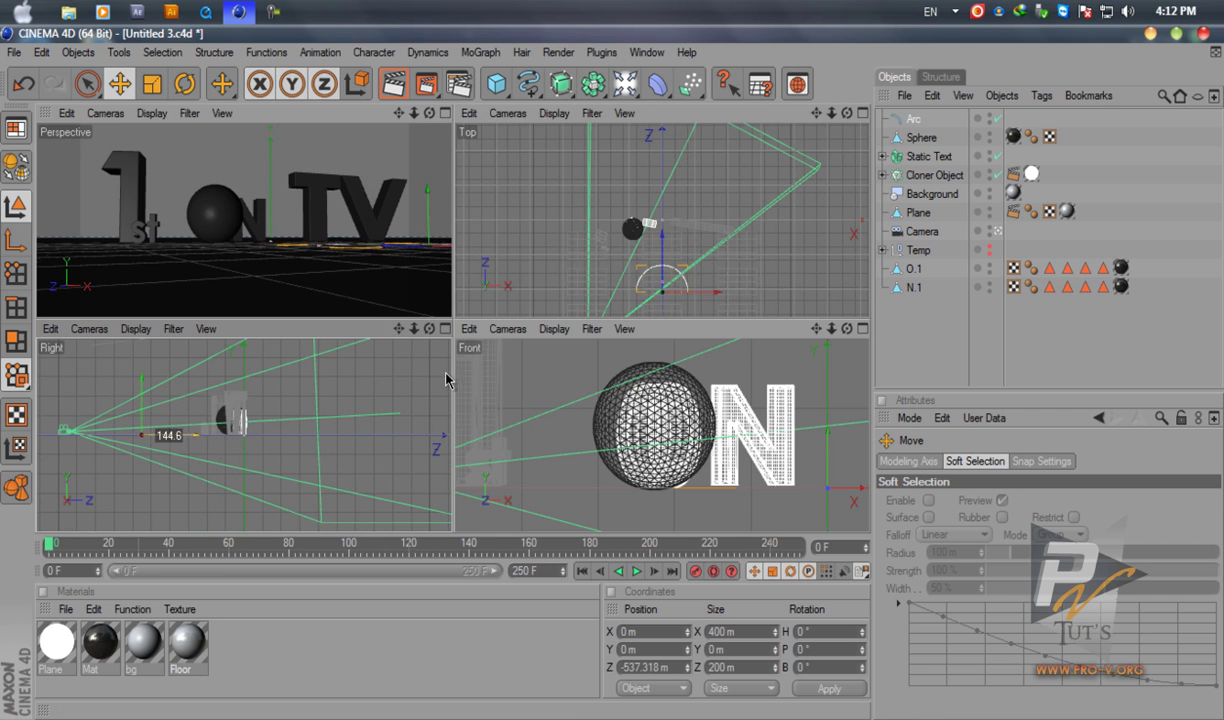
pyautogui.moveTo(83, 433); pyautogui.dragTo(65, 432)
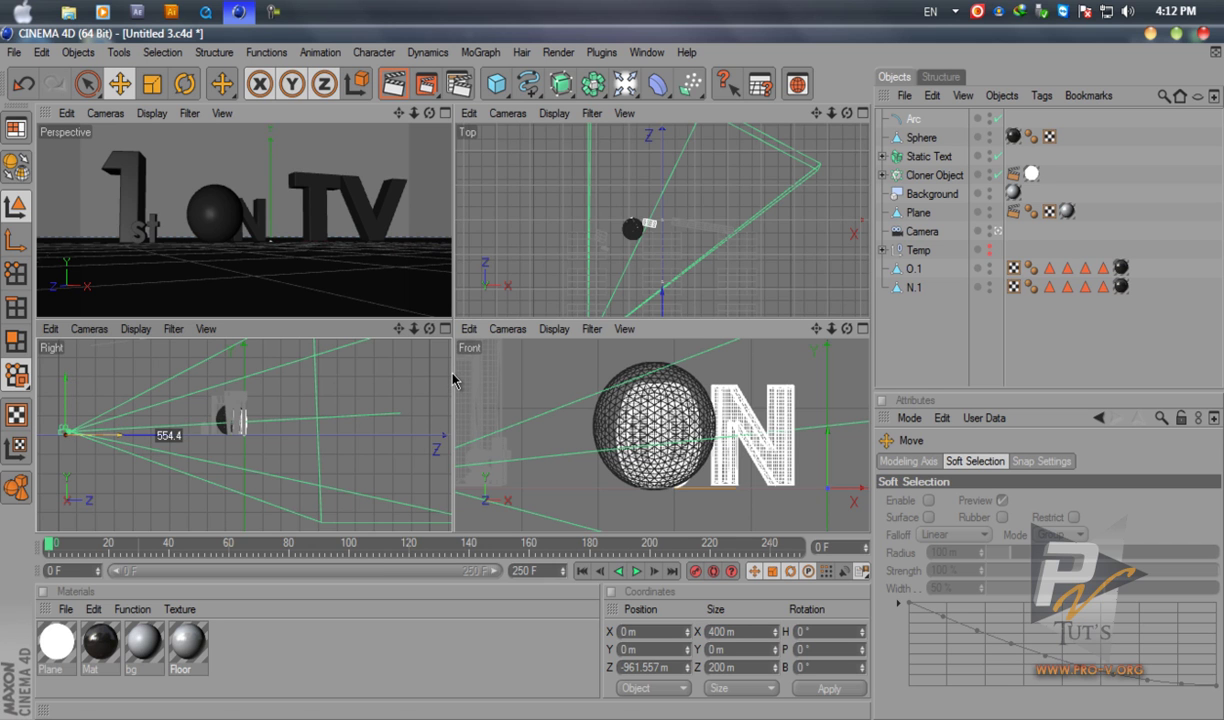
pyautogui.scroll(-2, 741, 405)
pyautogui.scroll(-3, 741, 405)
pyautogui.scroll(-3, 741, 405)
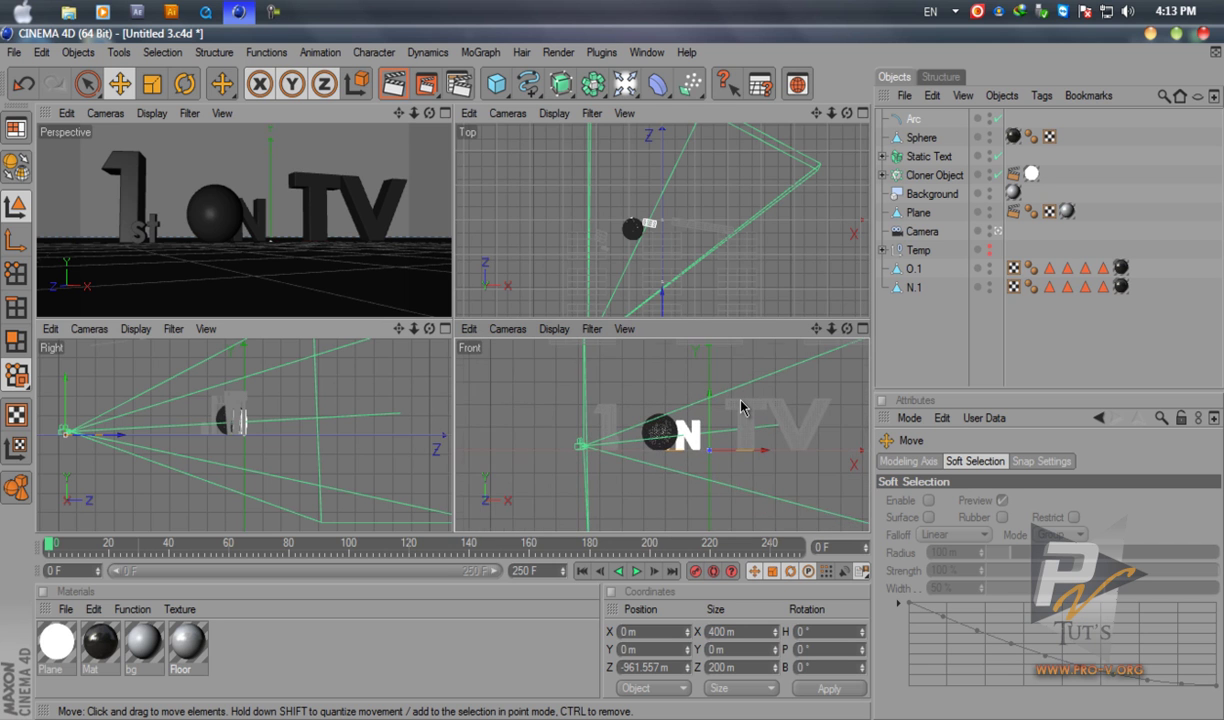
pyautogui.scroll(1, 741, 405)
pyautogui.scroll(-4, 697, 224)
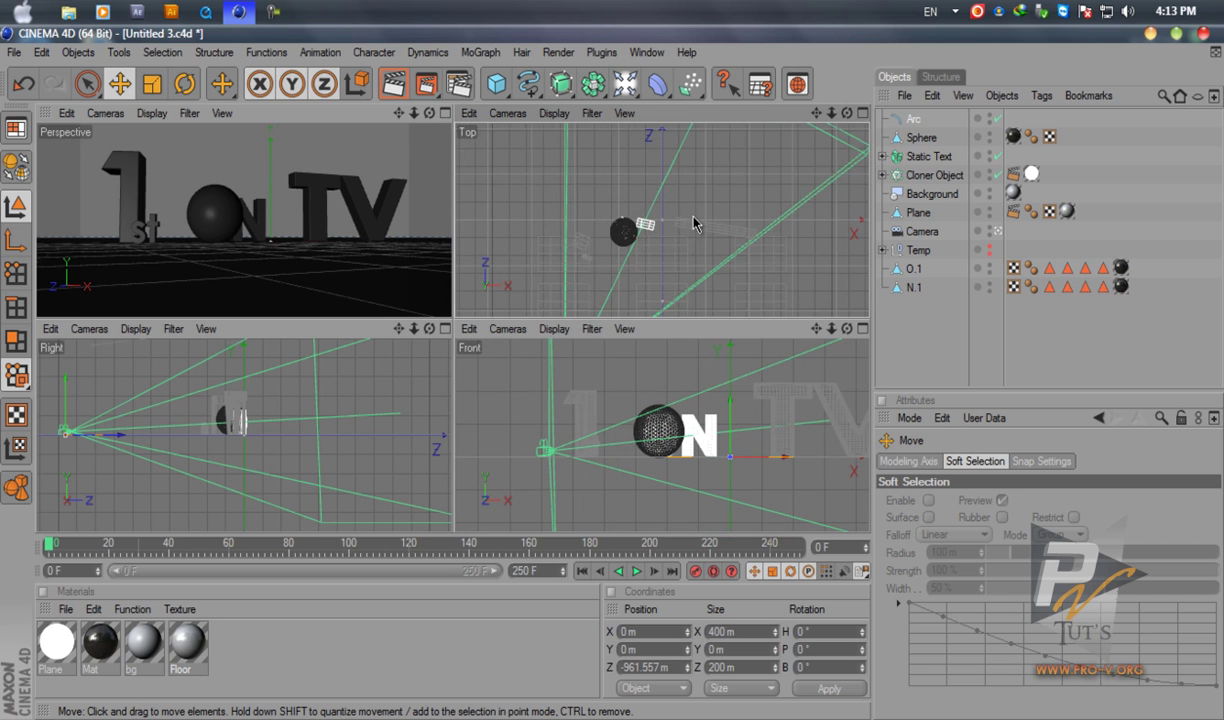
pyautogui.scroll(1, 720, 235)
pyautogui.keyDown('alt'); pyautogui.moveTo(751, 308); pyautogui.dragTo(716, 273, button='middle'); pyautogui.keyUp('alt')
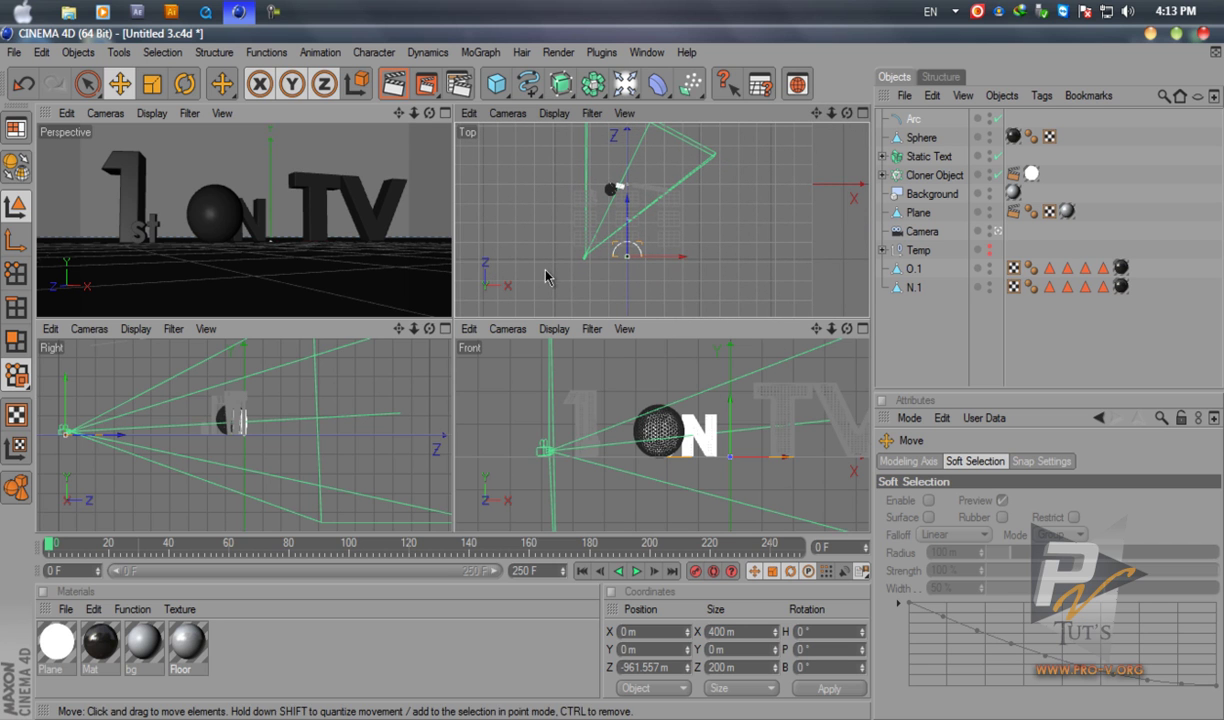
# Rotate the arc to a pitch of 180° and set its radius to 555 m
pyautogui.click(185, 84)
pyautogui.moveTo(624, 240); pyautogui.dragTo(624, 316)
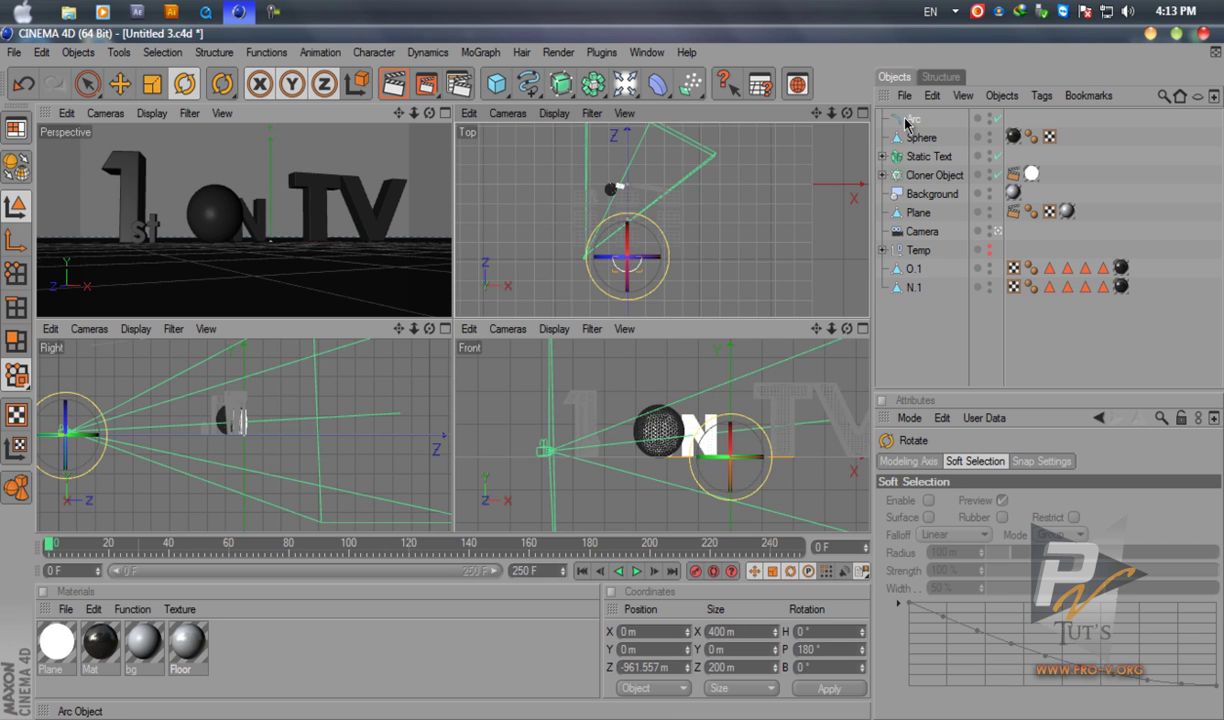
pyautogui.click(770, 457)
pyautogui.moveTo(1026, 522); pyautogui.dragTo(1022, 470)
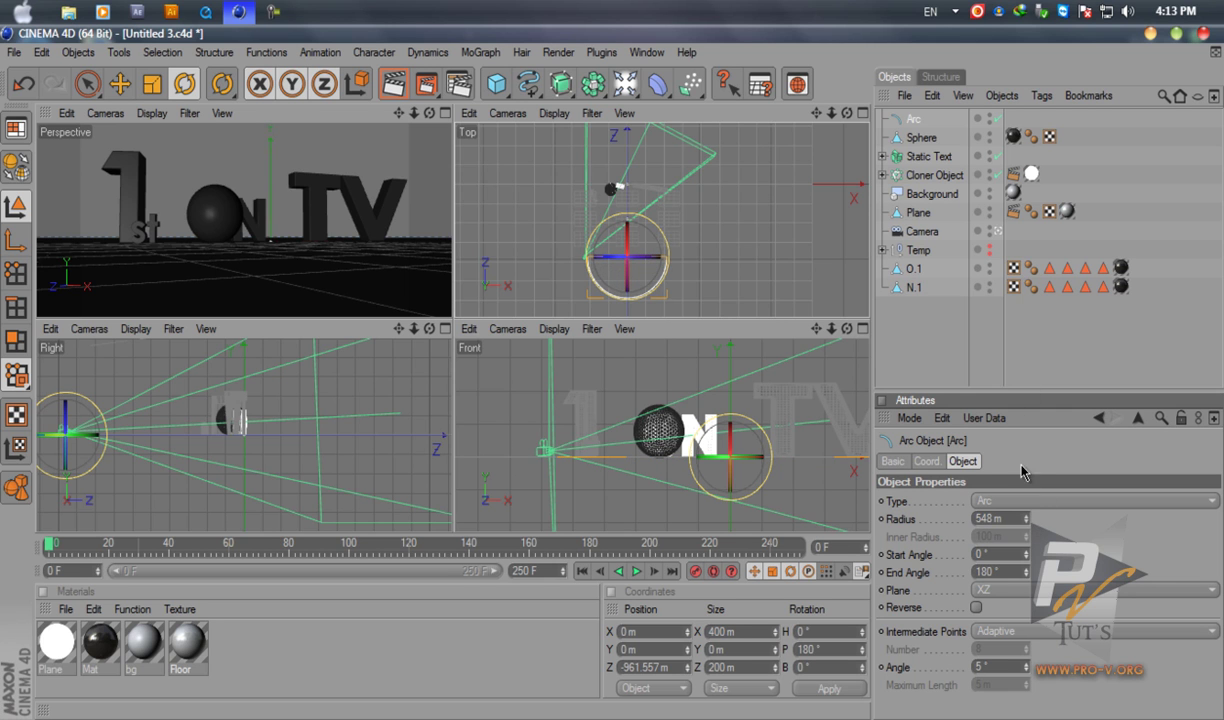
pyautogui.moveTo(1030, 524); pyautogui.dragTo(1030, 524)
# Try the Sector and Ring types on the arc
pyautogui.click(1019, 498)
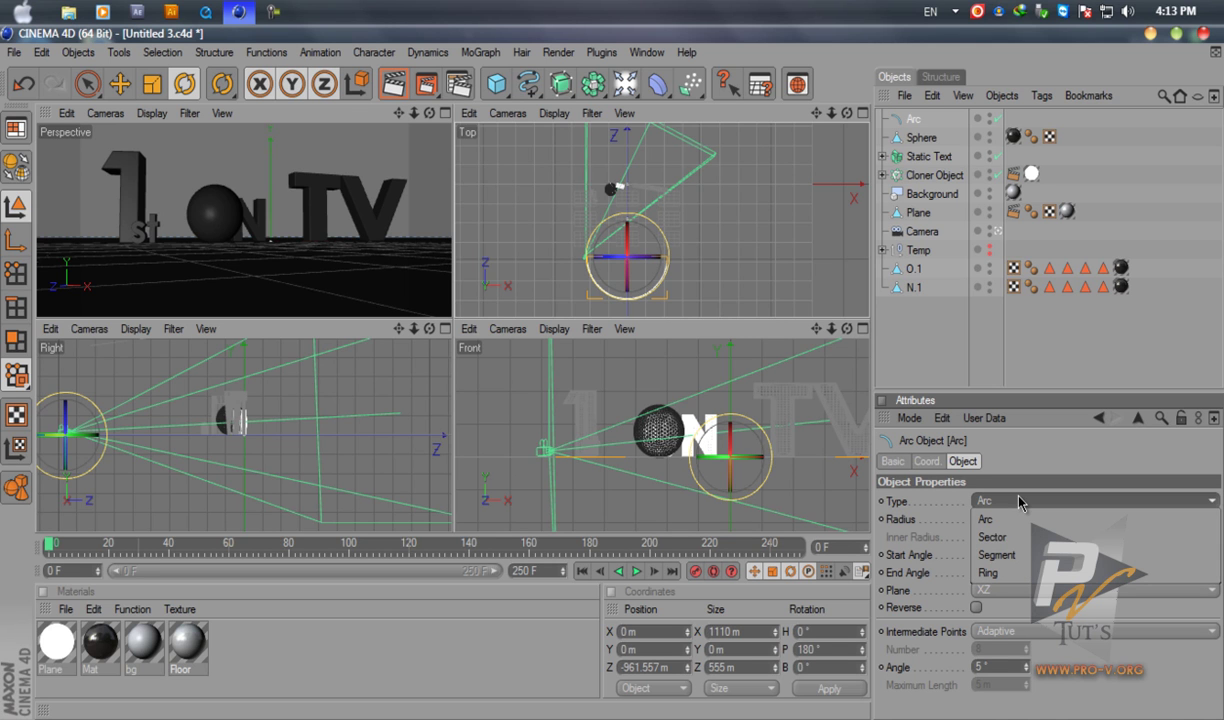
pyautogui.click(1019, 538)
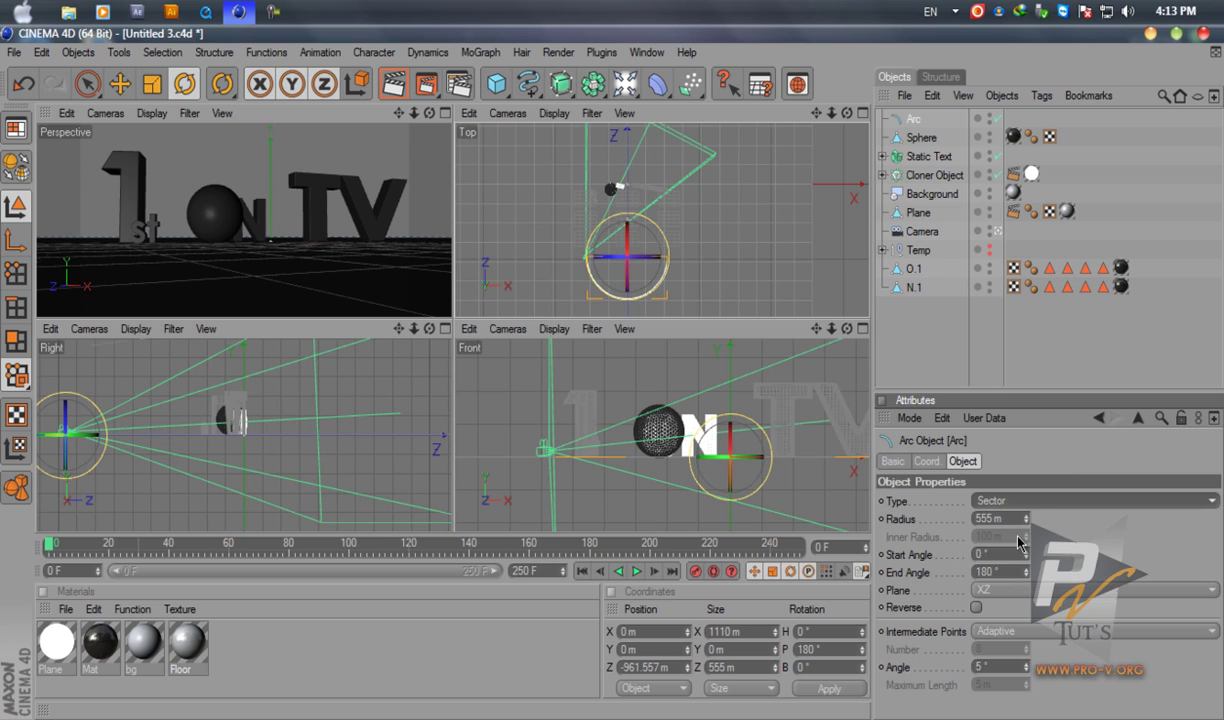
pyautogui.click(1030, 362)
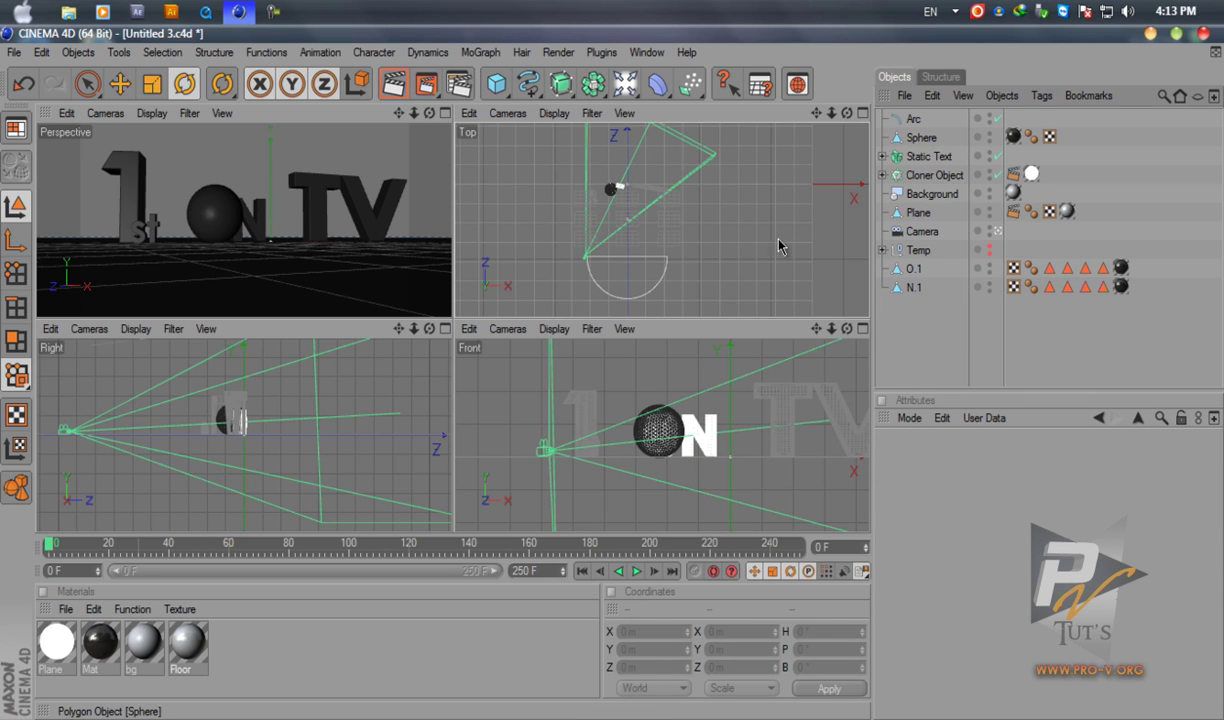
pyautogui.click(915, 120)
pyautogui.click(1022, 500)
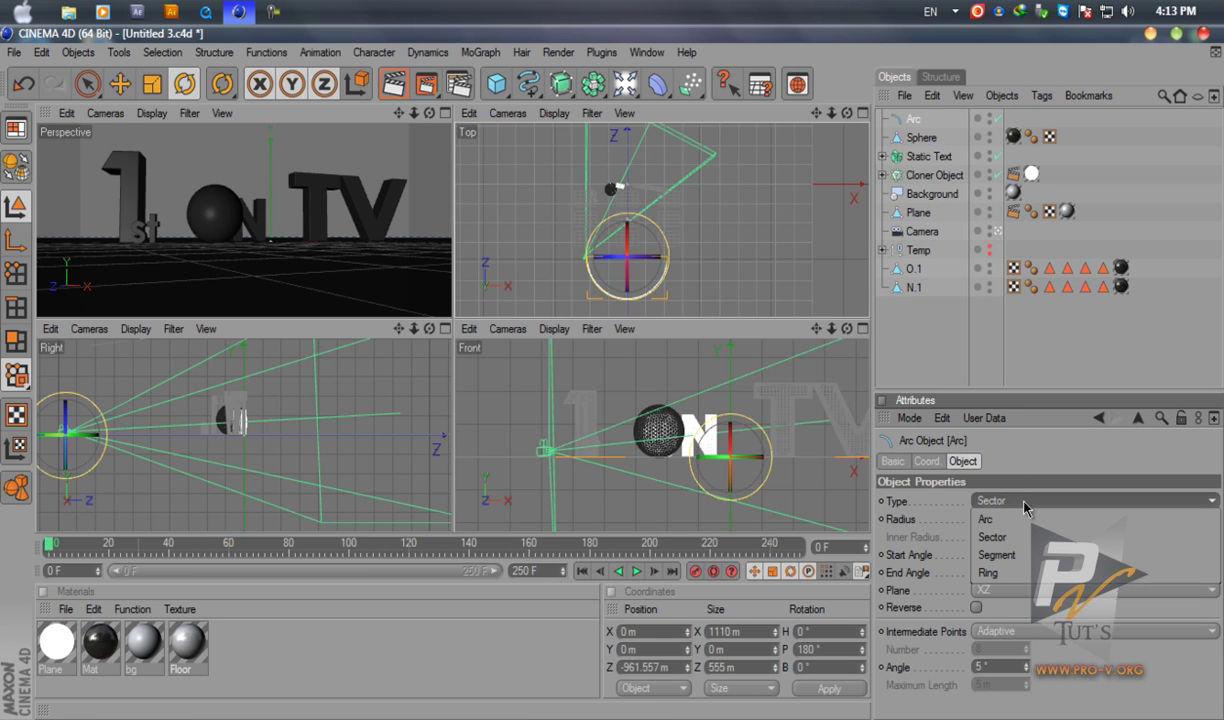
pyautogui.click(1027, 572)
pyautogui.click(908, 362)
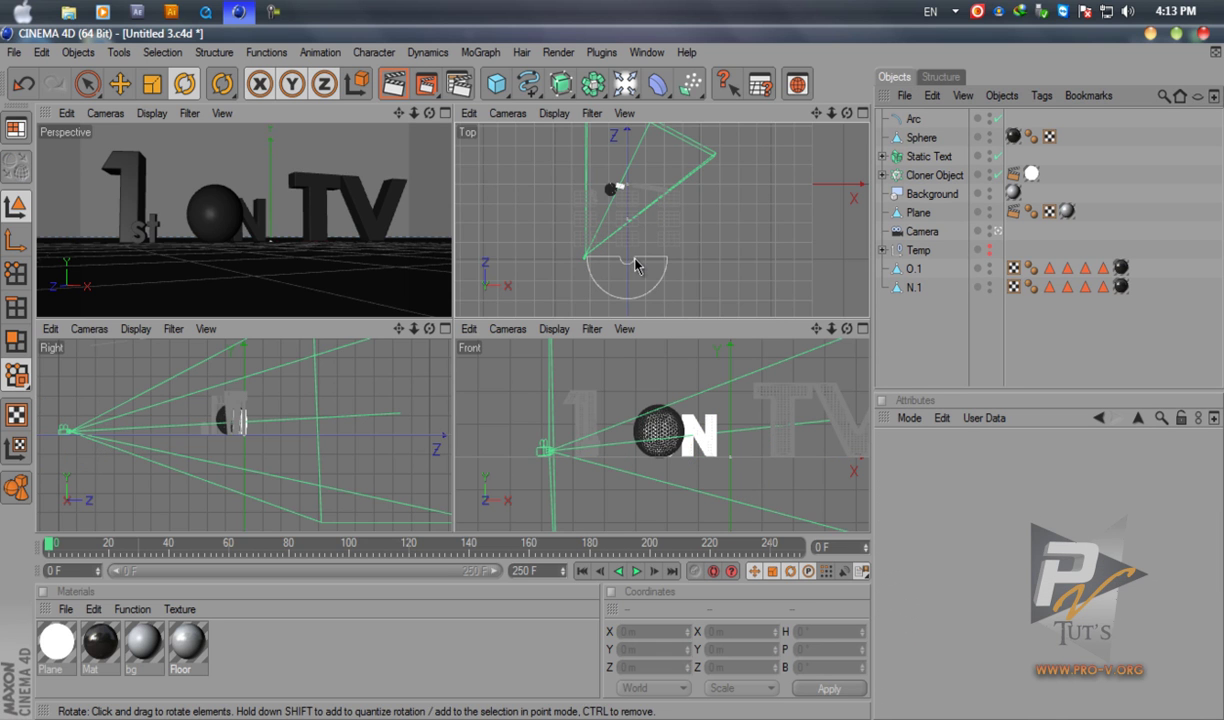
# Delete the arc and draw a two-point Bezier spline in the top view, from about X 783 m to X -609 m at the camera
pyautogui.click(914, 119)
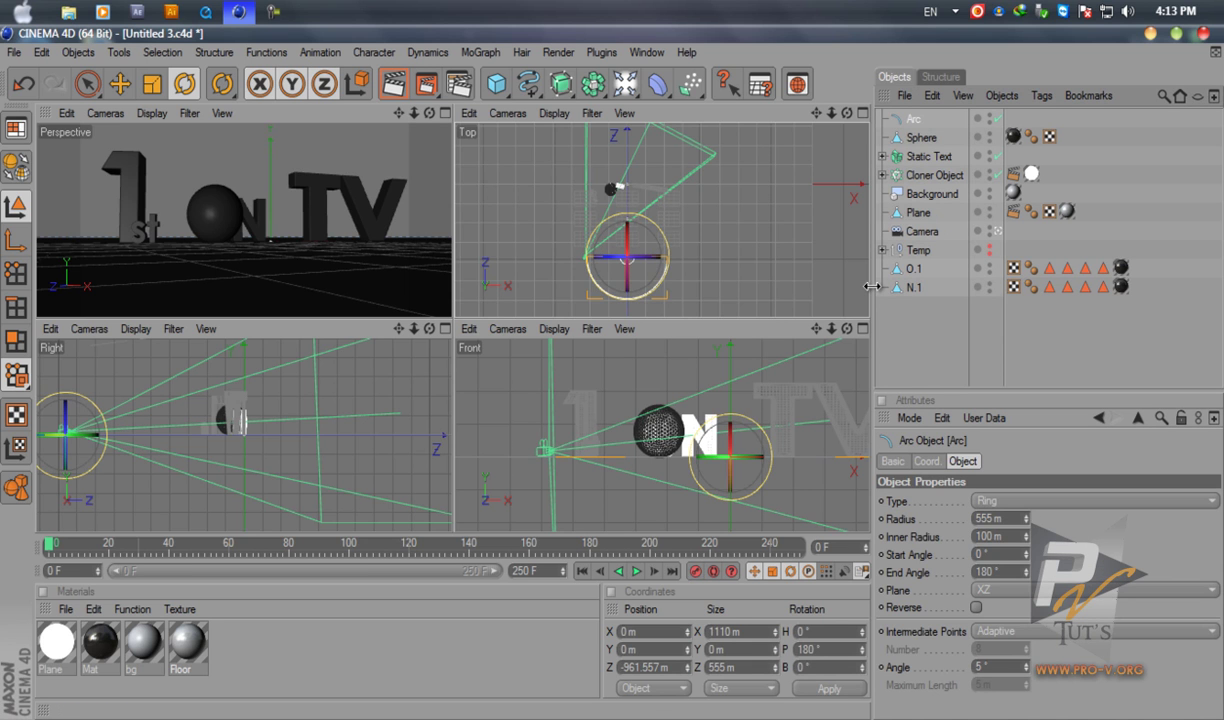
pyautogui.press('Delete')
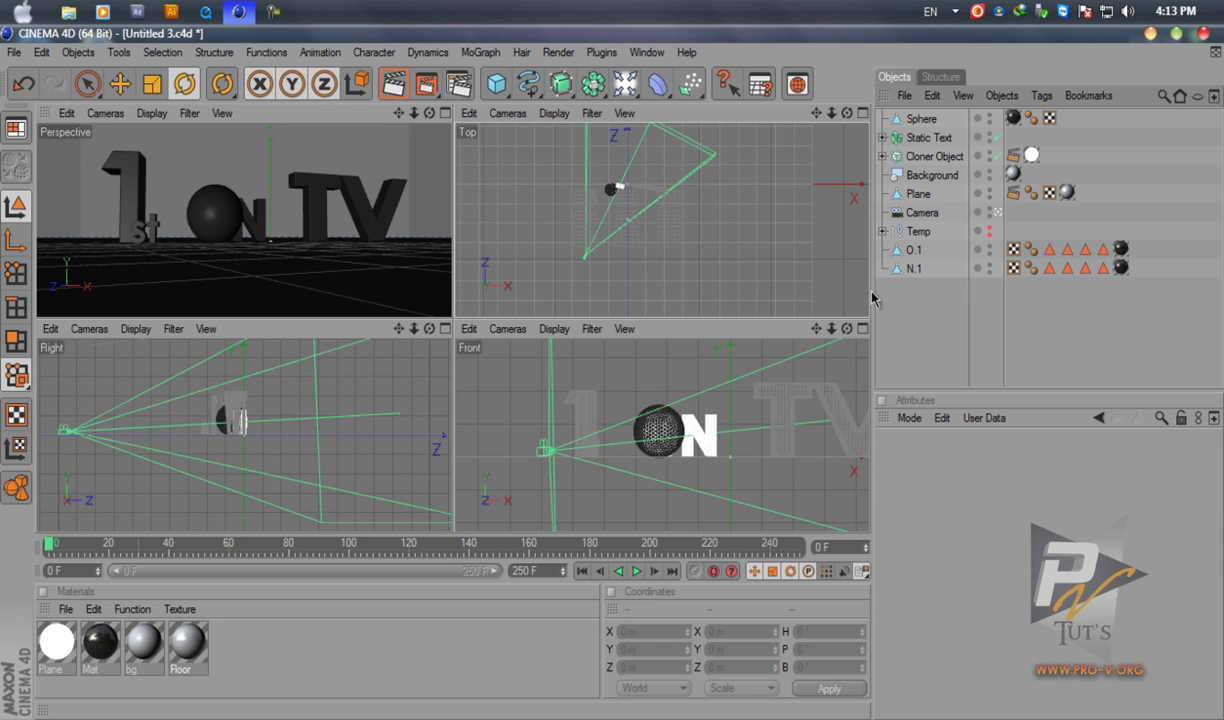
pyautogui.click(528, 84)
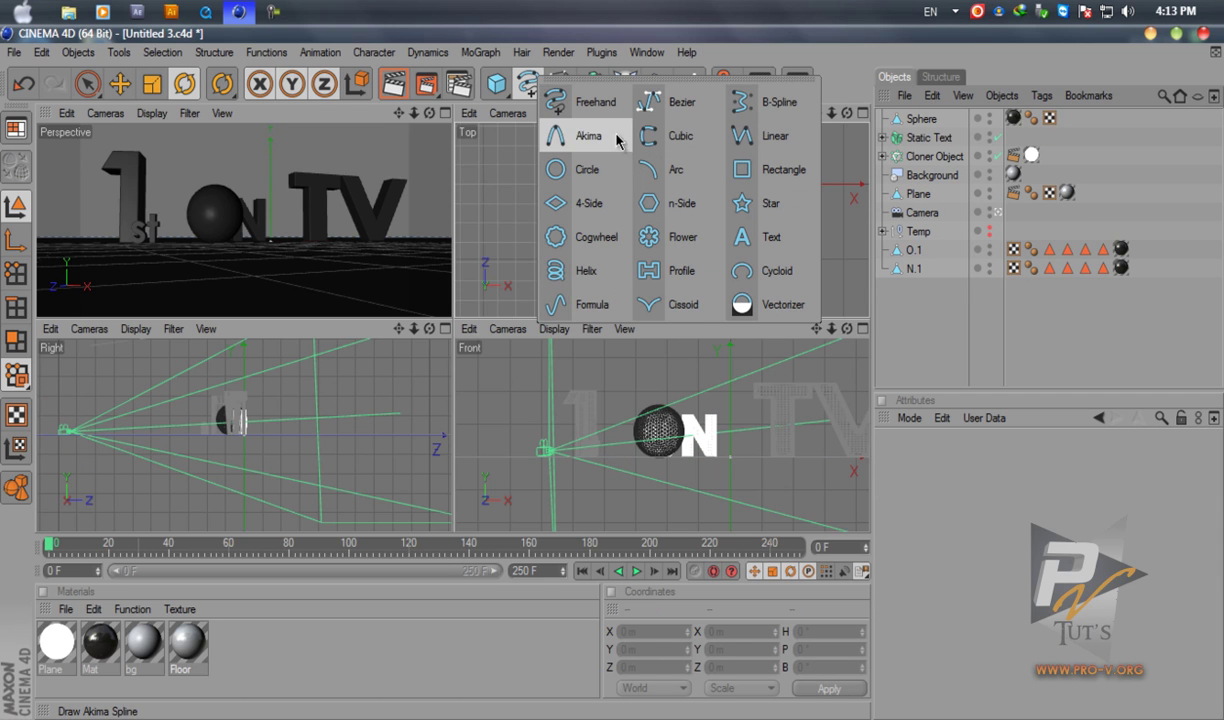
pyautogui.click(666, 104)
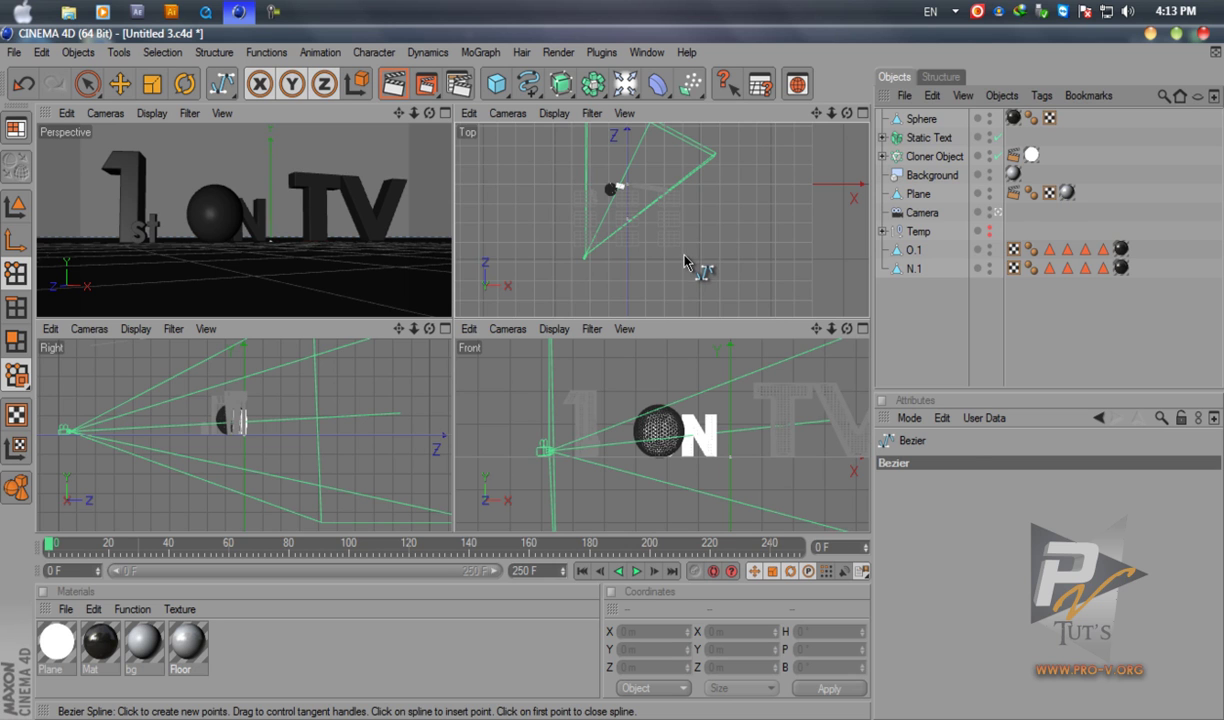
pyautogui.click(683, 255)
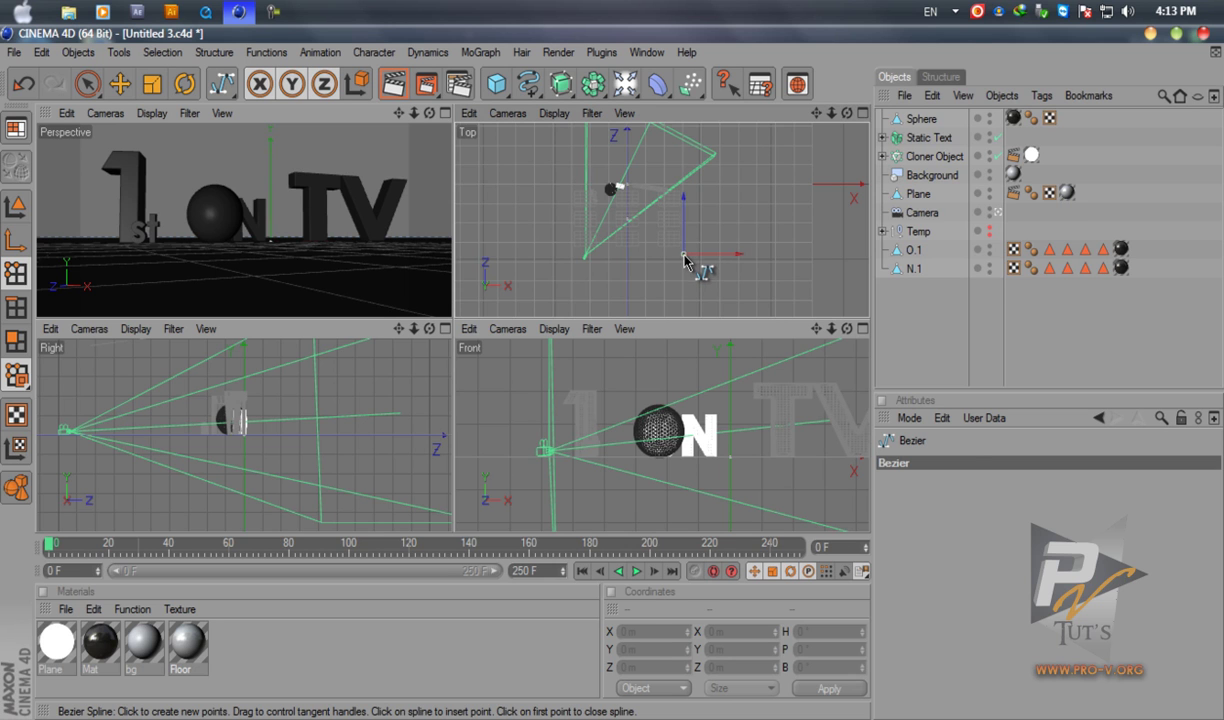
pyautogui.click(584, 257)
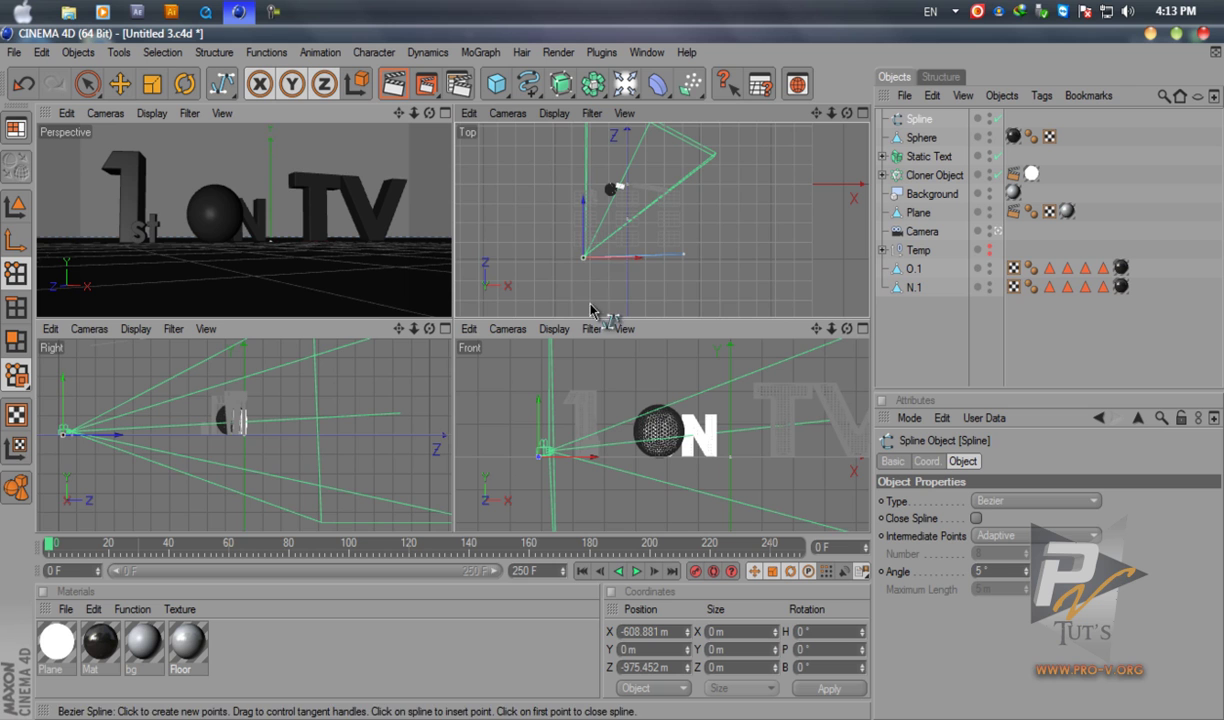
# Move the spline's end point at the camera along the Z axis to about Z -938 m
pyautogui.click(119, 86)
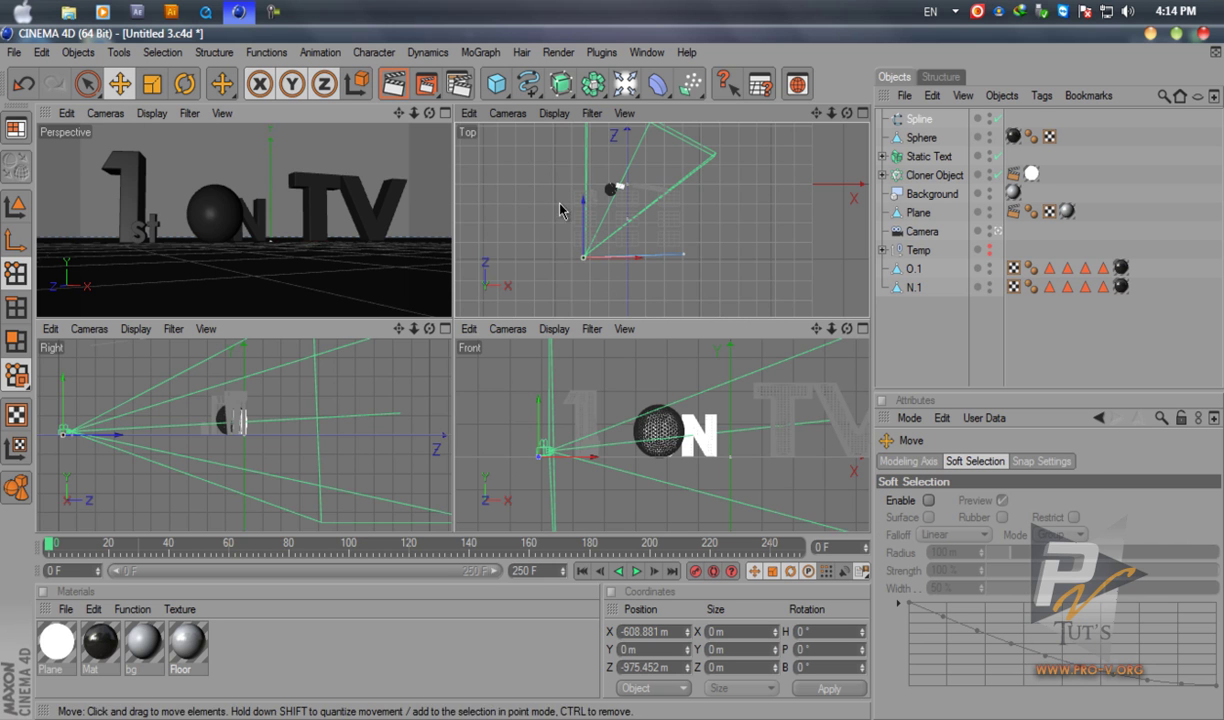
pyautogui.moveTo(586, 214); pyautogui.dragTo(614, 324)
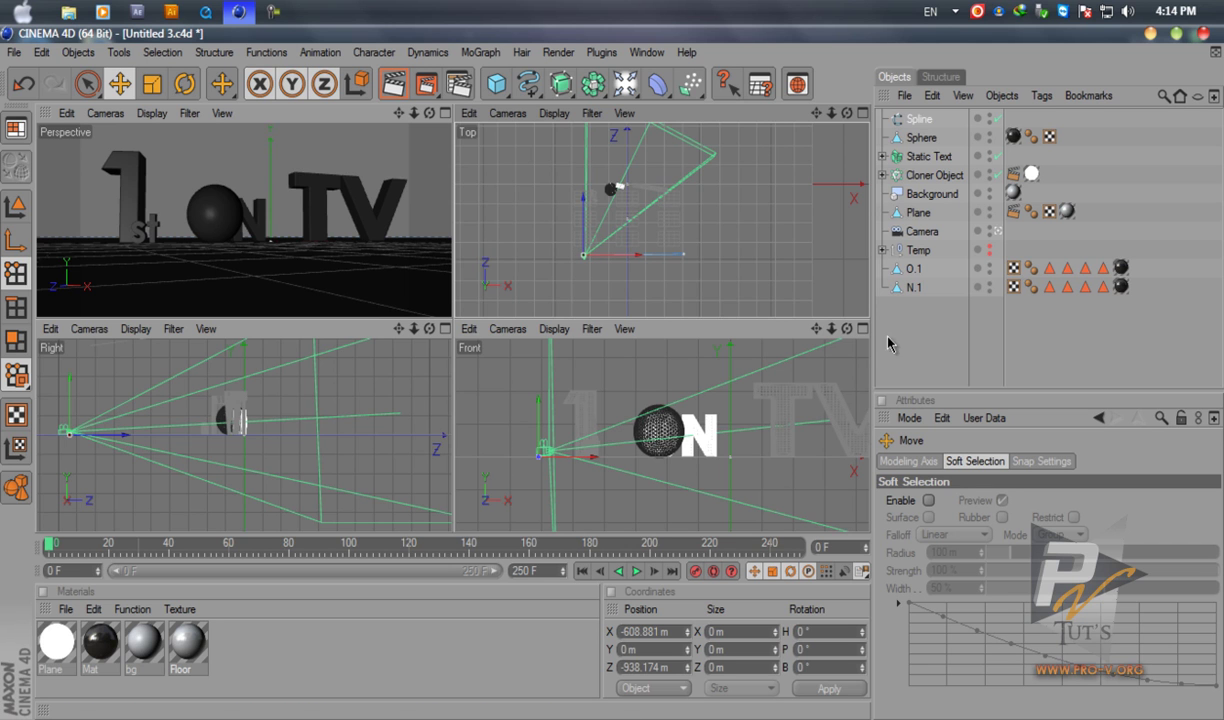
pyautogui.click(622, 250)
pyautogui.click(651, 263)
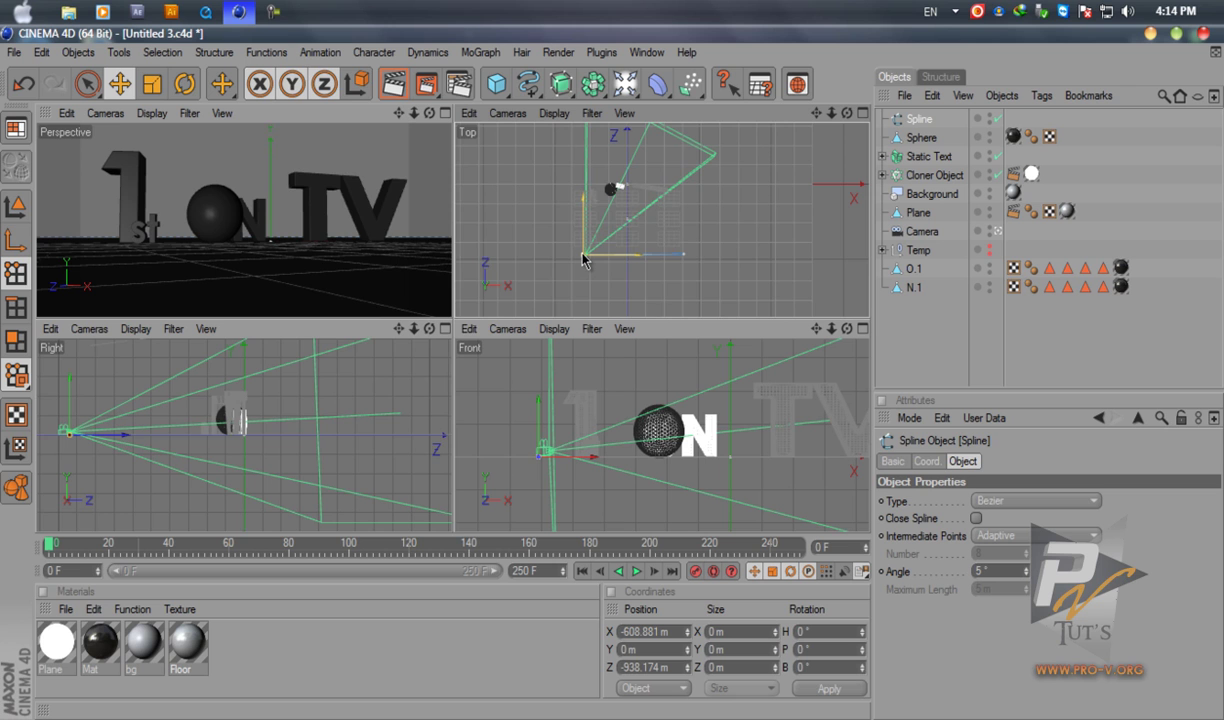
# Add a point in the middle of the spline at X 0, about Z -926 m
pyautogui.press('v')
pyautogui.moveTo(511, 255)
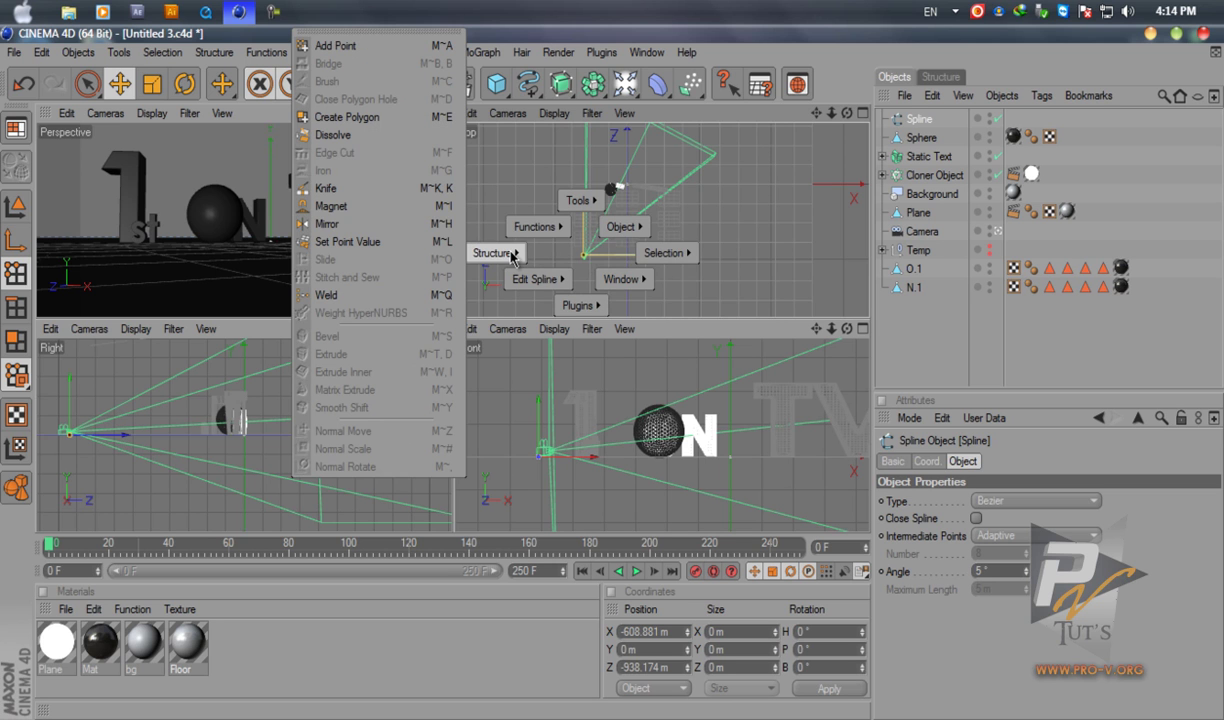
pyautogui.click(335, 45)
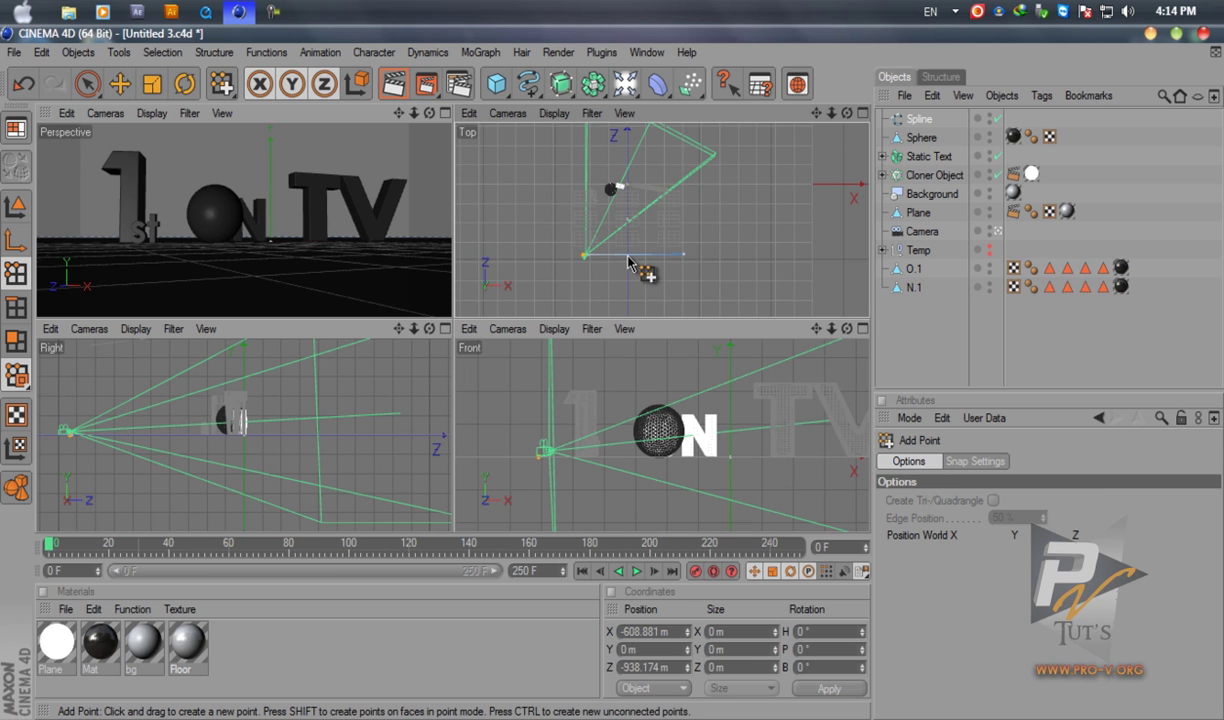
pyautogui.click(627, 256)
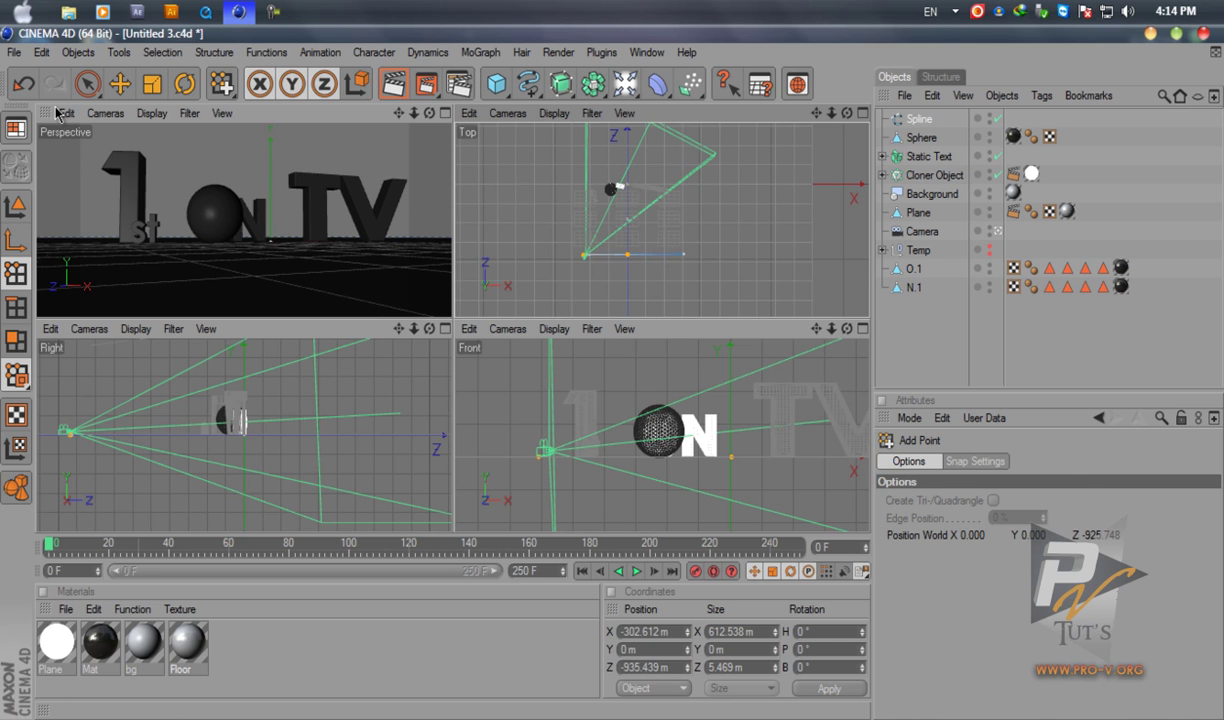
# Apply soft interpolation to the selected spline points and move the middle point along Z to about -1057 m
pyautogui.click(88, 84)
pyautogui.rightClick(627, 258)
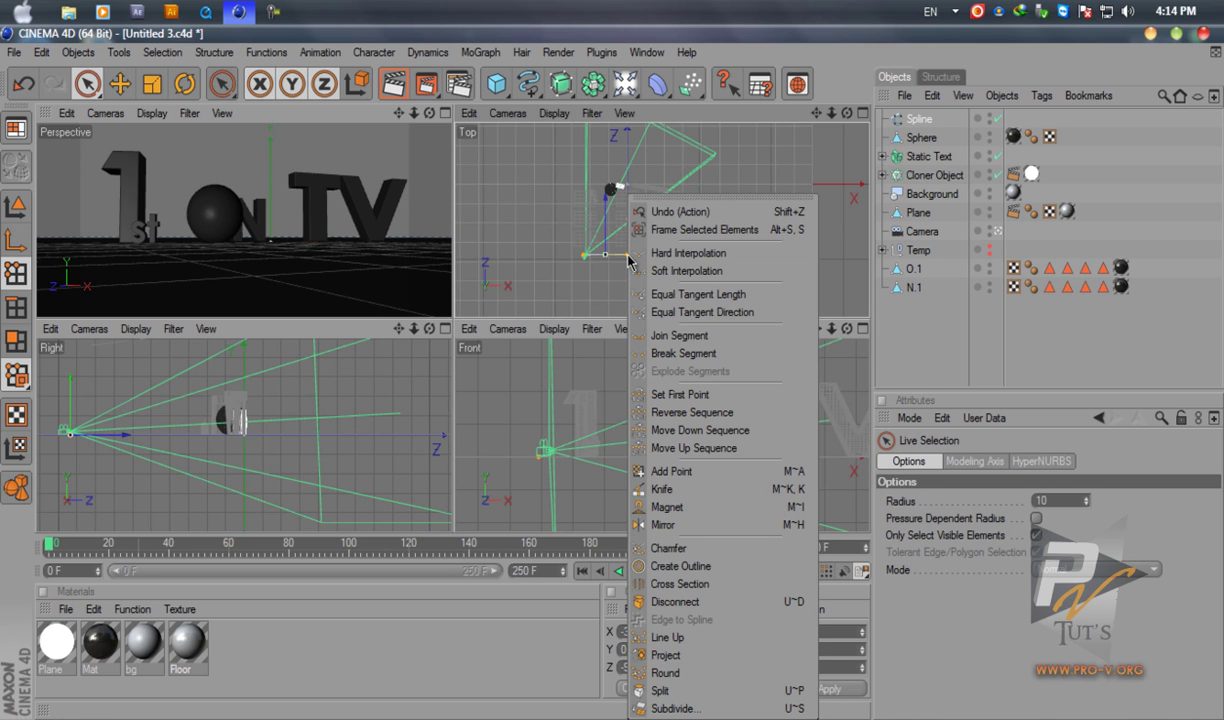
pyautogui.click(665, 270)
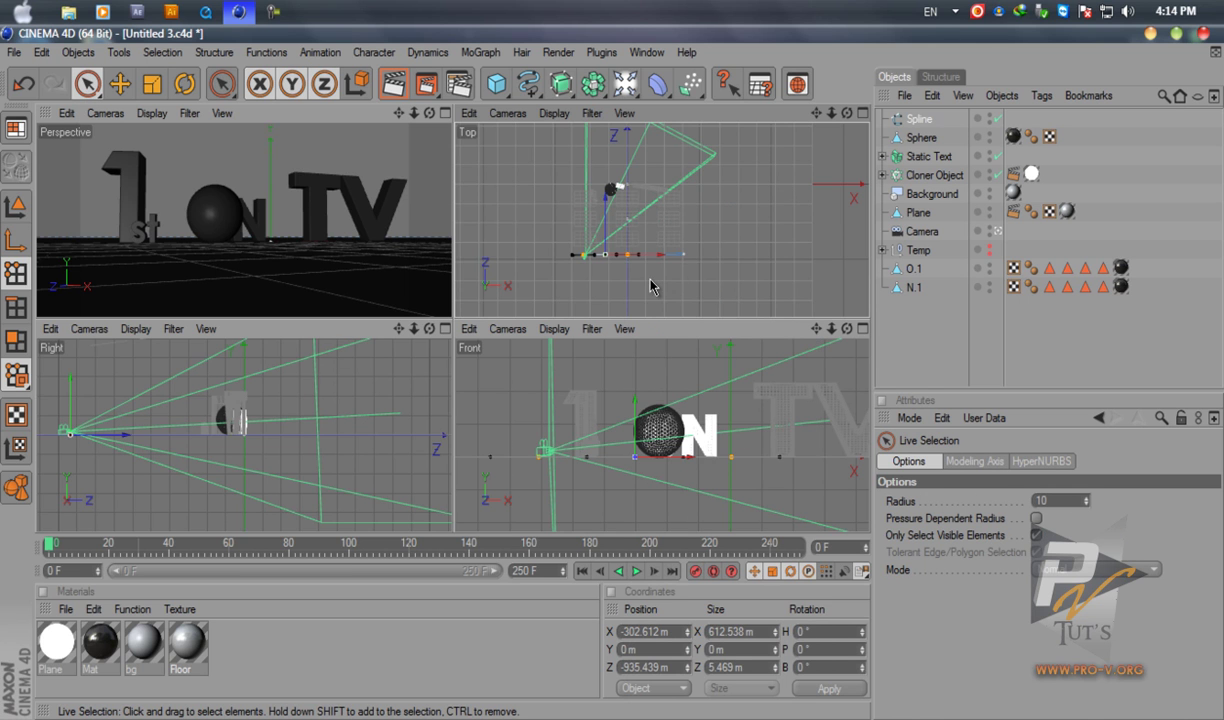
pyautogui.click(627, 255)
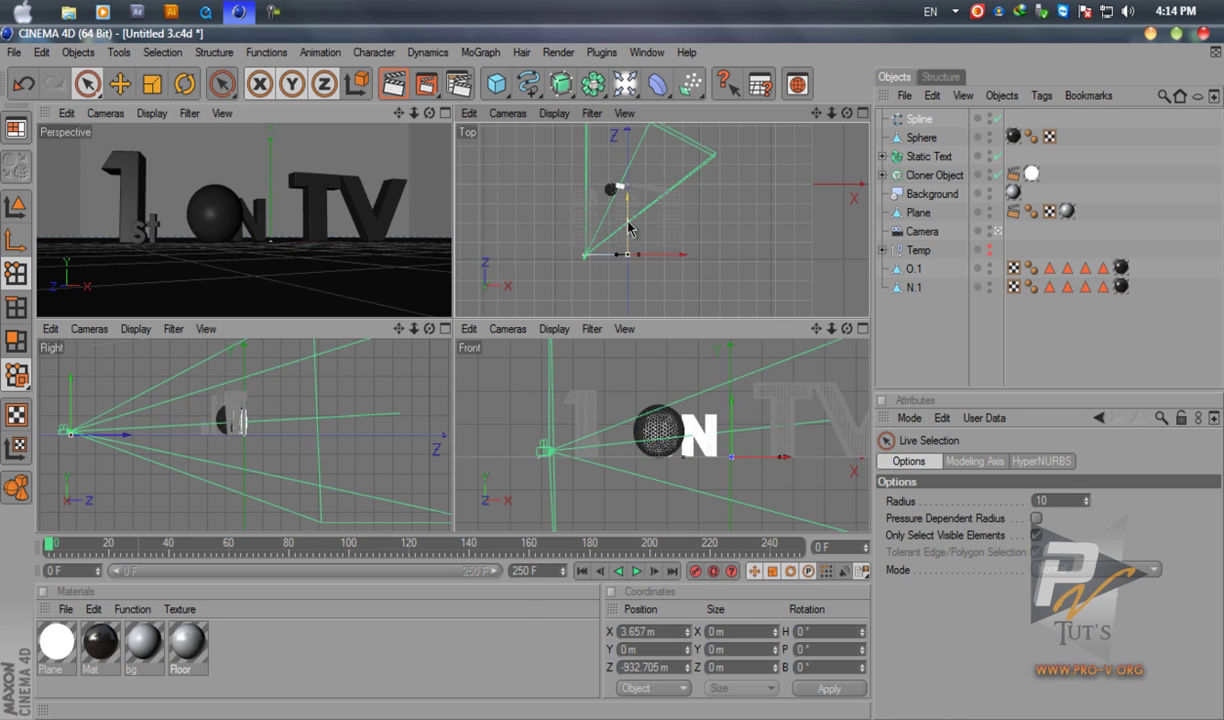
pyautogui.moveTo(628, 245); pyautogui.dragTo(632, 268)
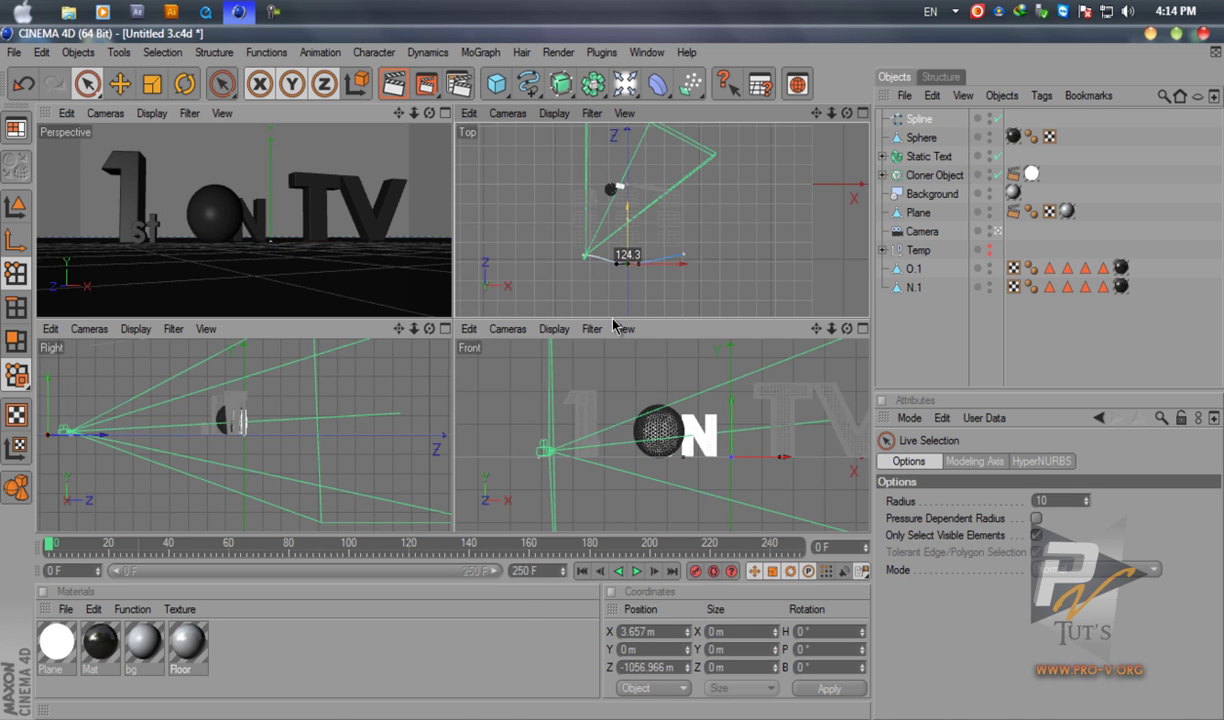
# Apply soft interpolation to both end points of the spline
pyautogui.rightClick(585, 263)
pyautogui.click(618, 270)
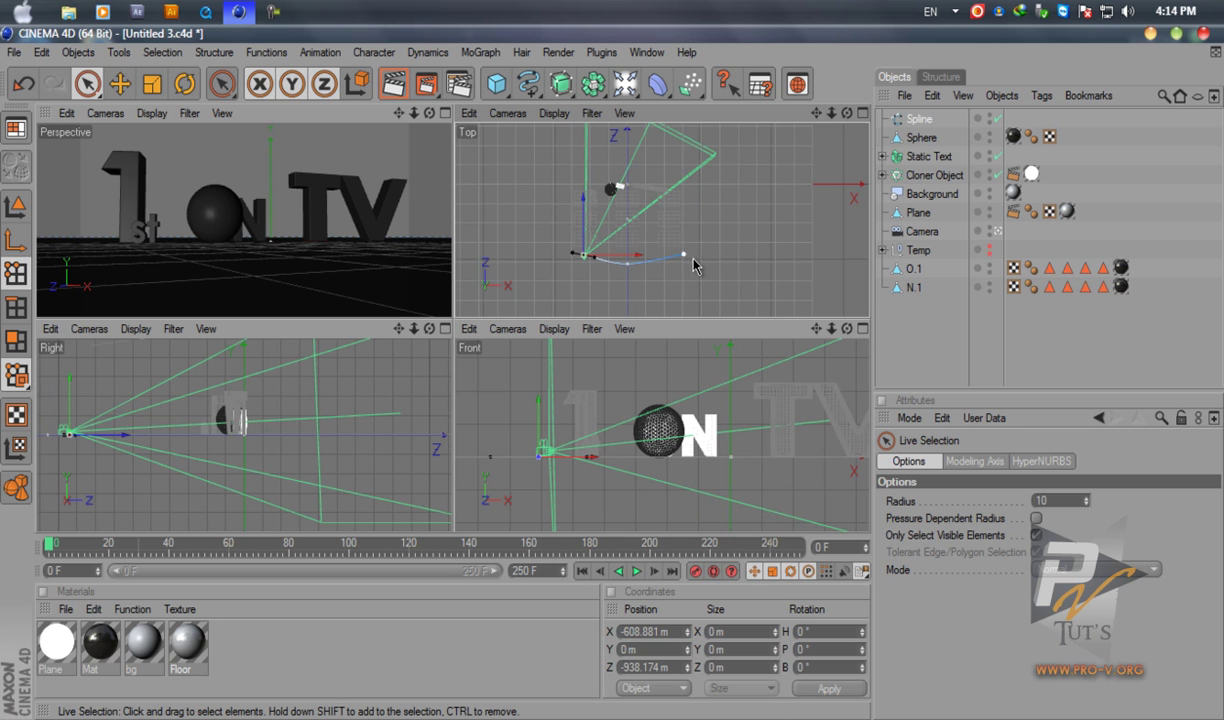
pyautogui.rightClick(685, 257)
pyautogui.click(707, 277)
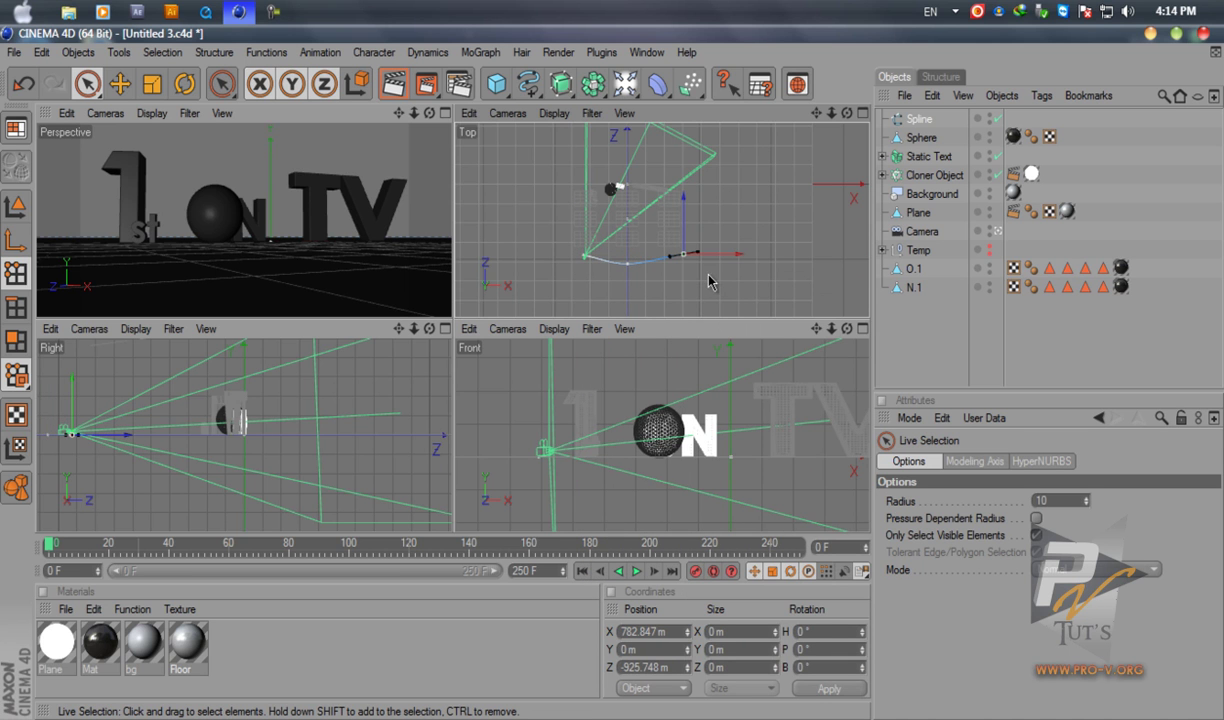
# Move the spline's middle point along X to about 66 m and slightly lengthen its tangent handles
pyautogui.moveTo(664, 268); pyautogui.dragTo(605, 318)
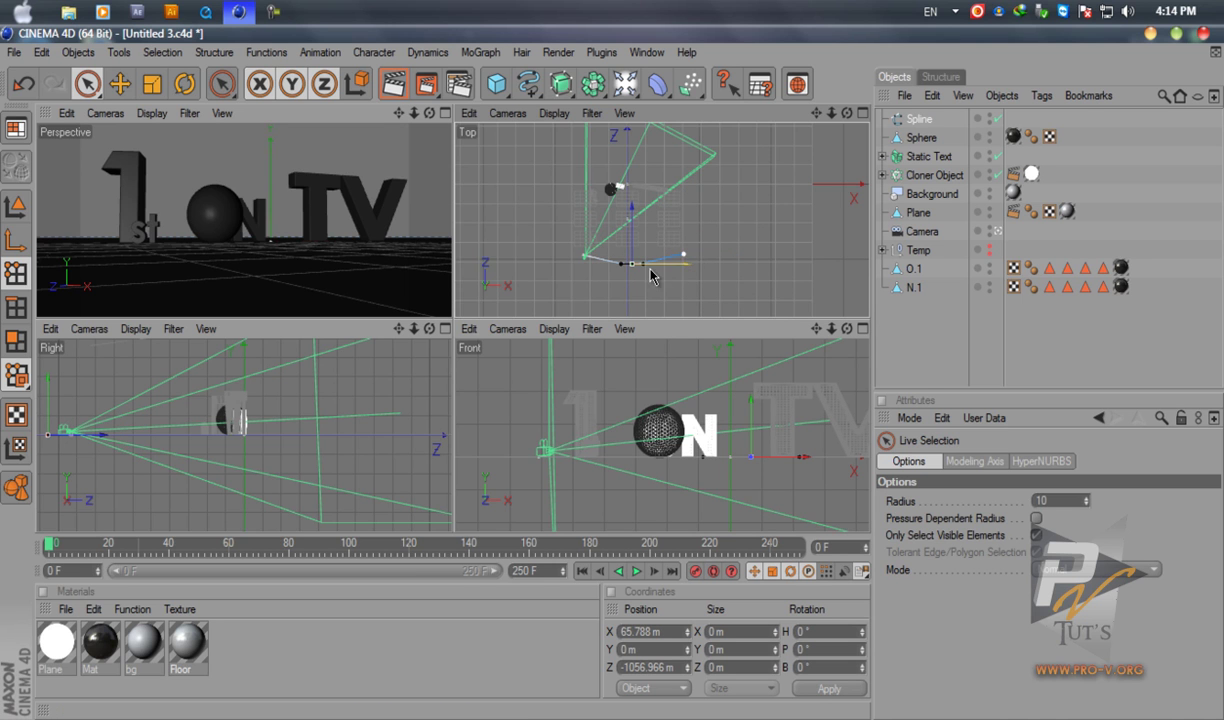
pyautogui.scroll(4, 668, 272)
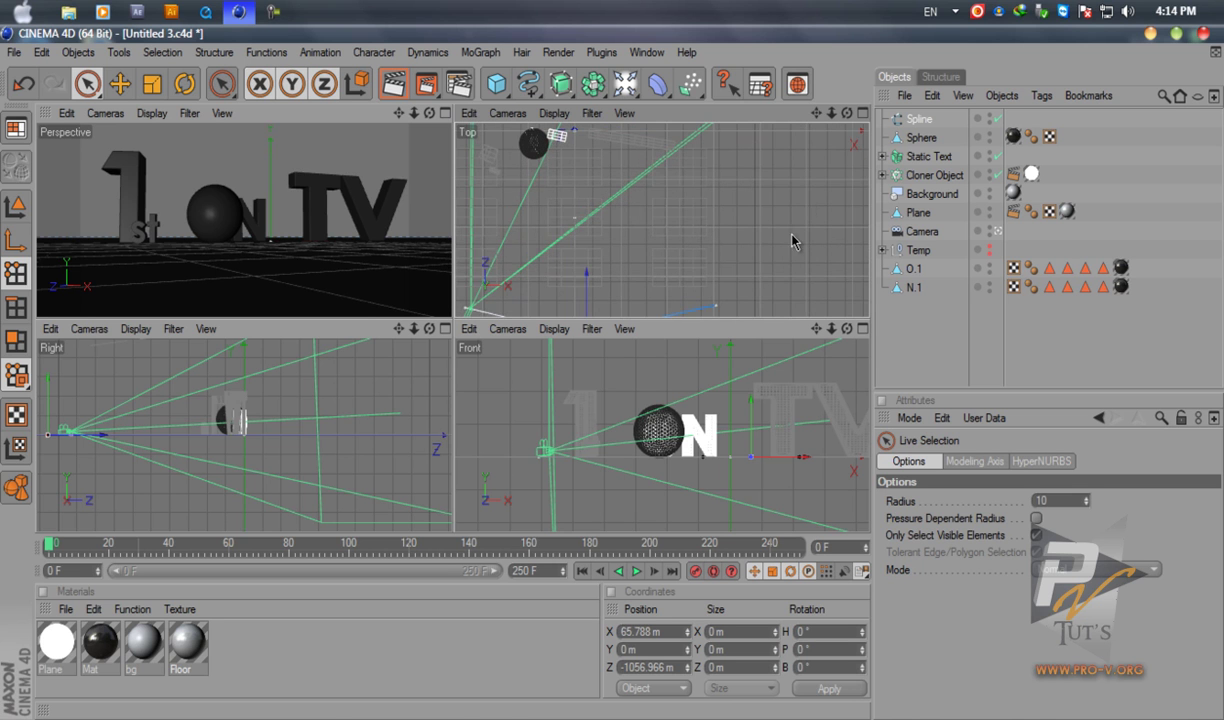
pyautogui.scroll(5, 691, 251)
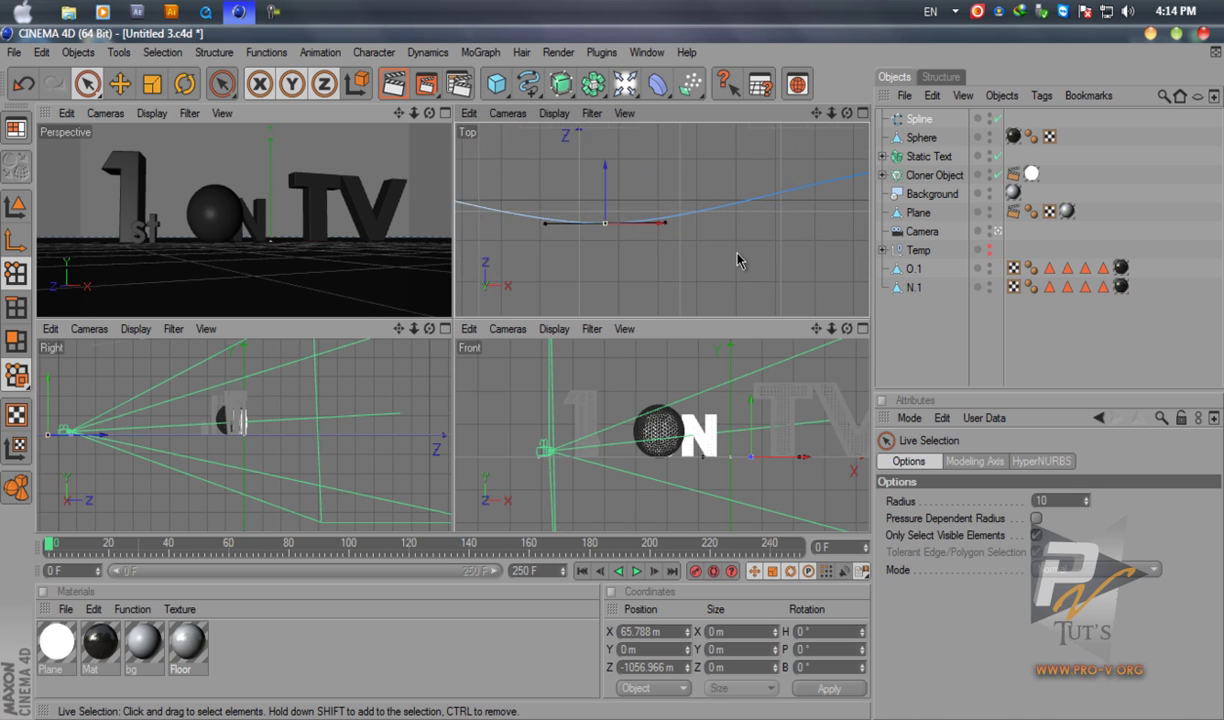
pyautogui.click(643, 256)
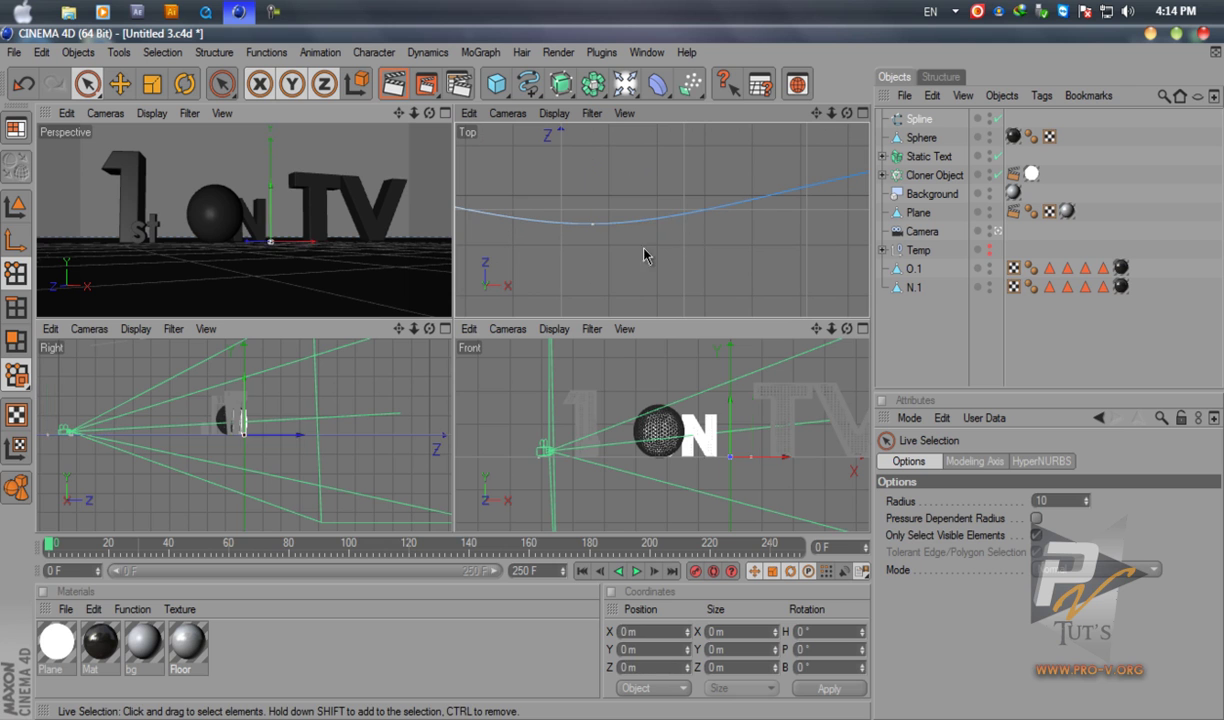
pyautogui.click(593, 225)
pyautogui.click(120, 84)
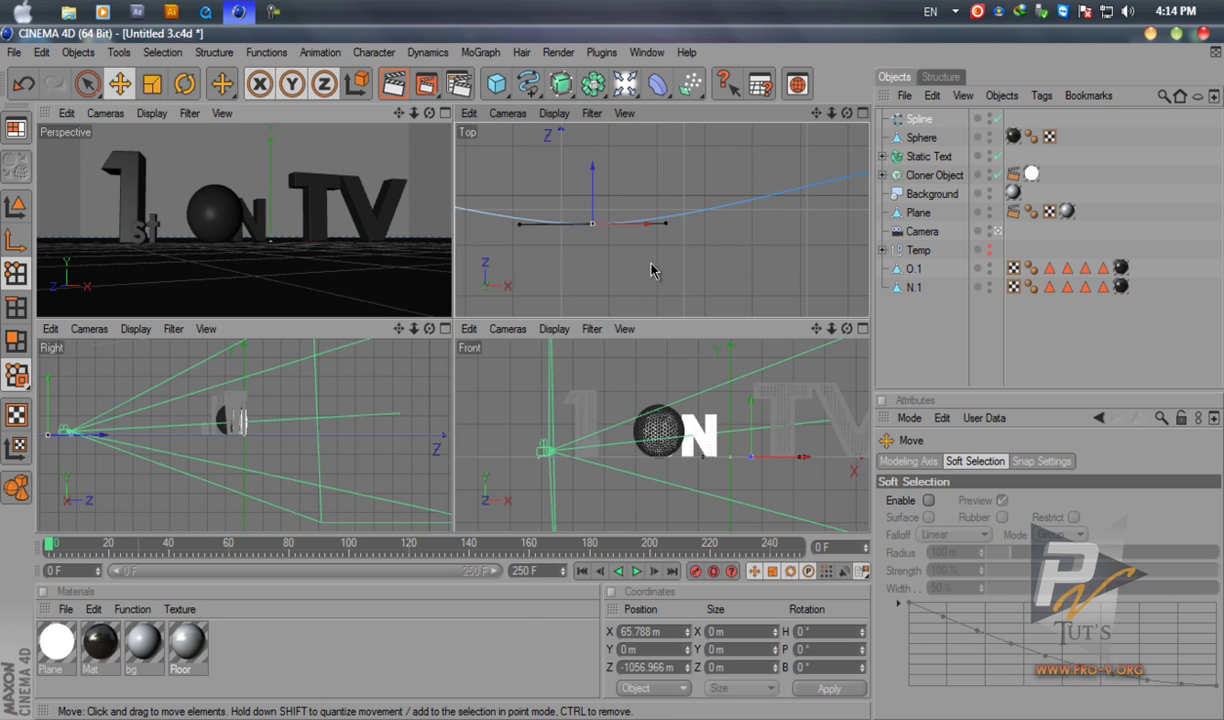
pyautogui.scroll(-4, 667, 235)
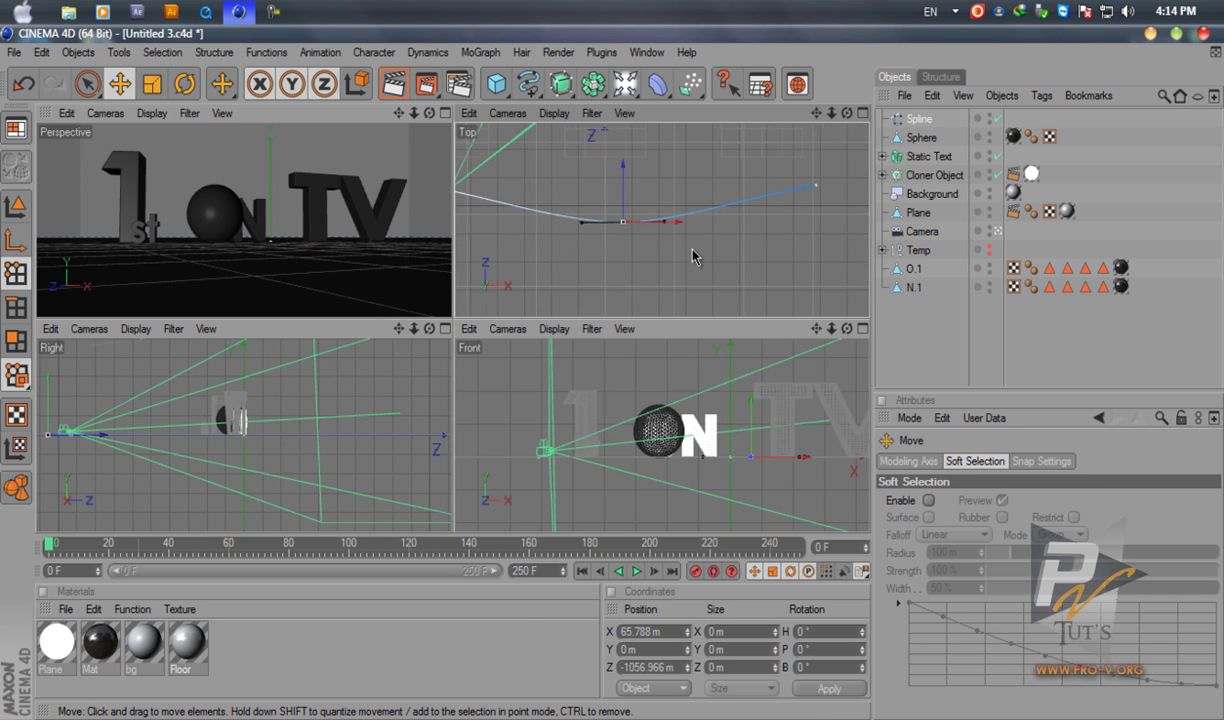
pyautogui.moveTo(667, 231); pyautogui.dragTo(677, 229)
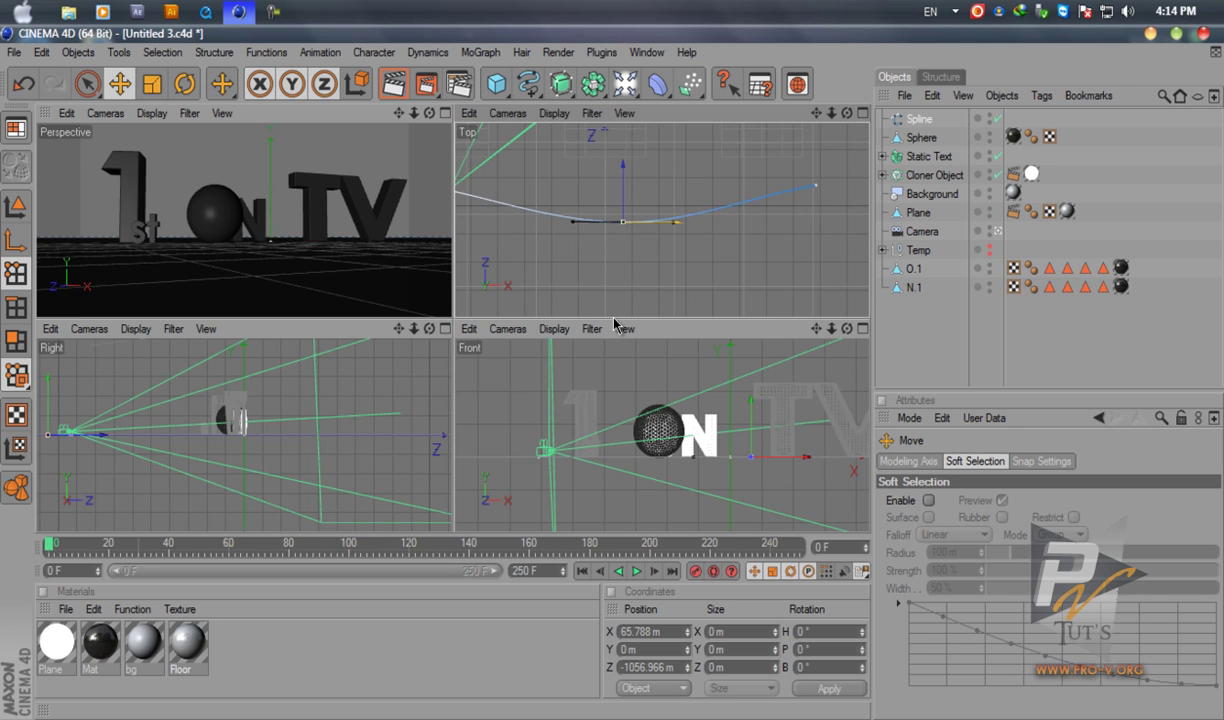
# Adjust the tangent of the spline's end point opposite the camera to smooth the curve, and deselect the spline
pyautogui.scroll(-2, 625, 222)
pyautogui.scroll(-1, 490, 212)
pyautogui.click(484, 194)
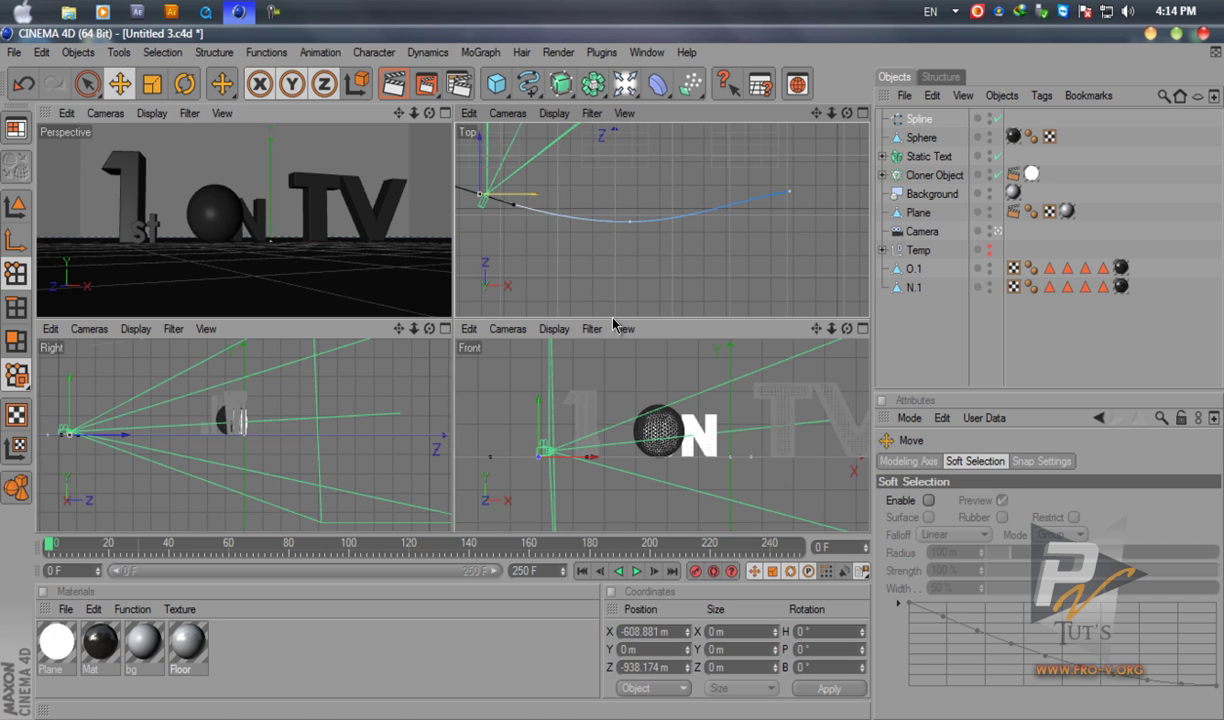
pyautogui.click(790, 191)
pyautogui.moveTo(746, 200); pyautogui.dragTo(747, 205)
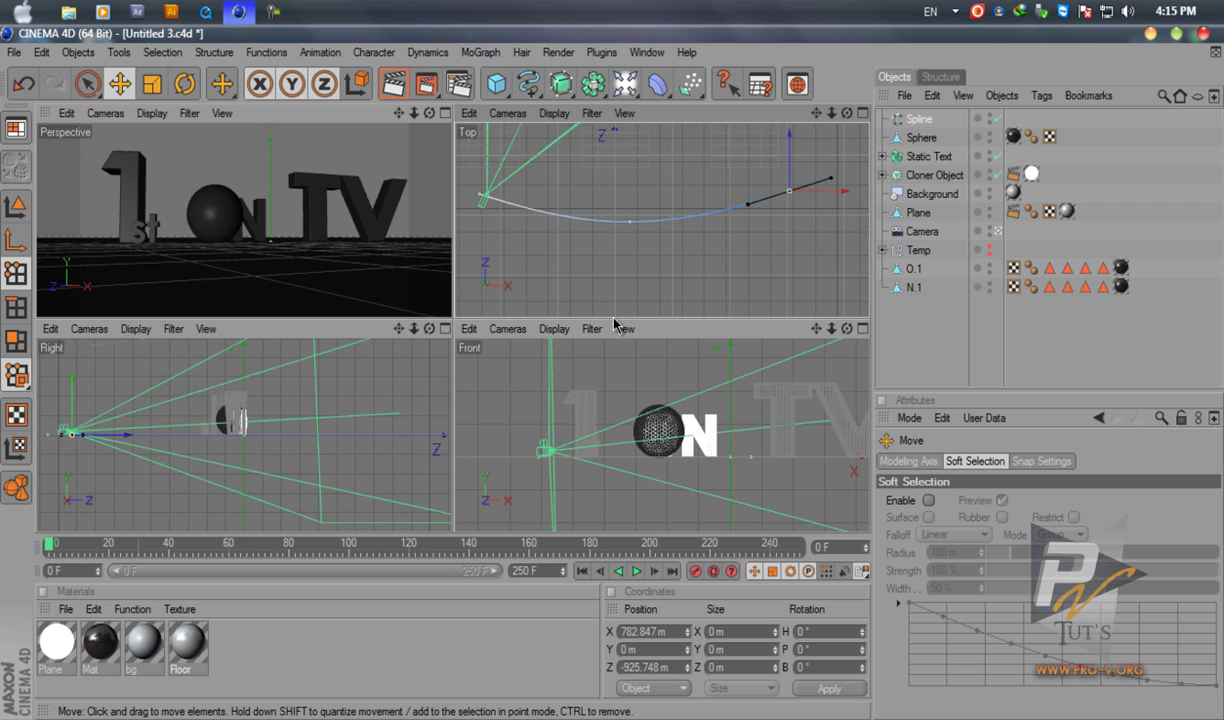
pyautogui.click(799, 210)
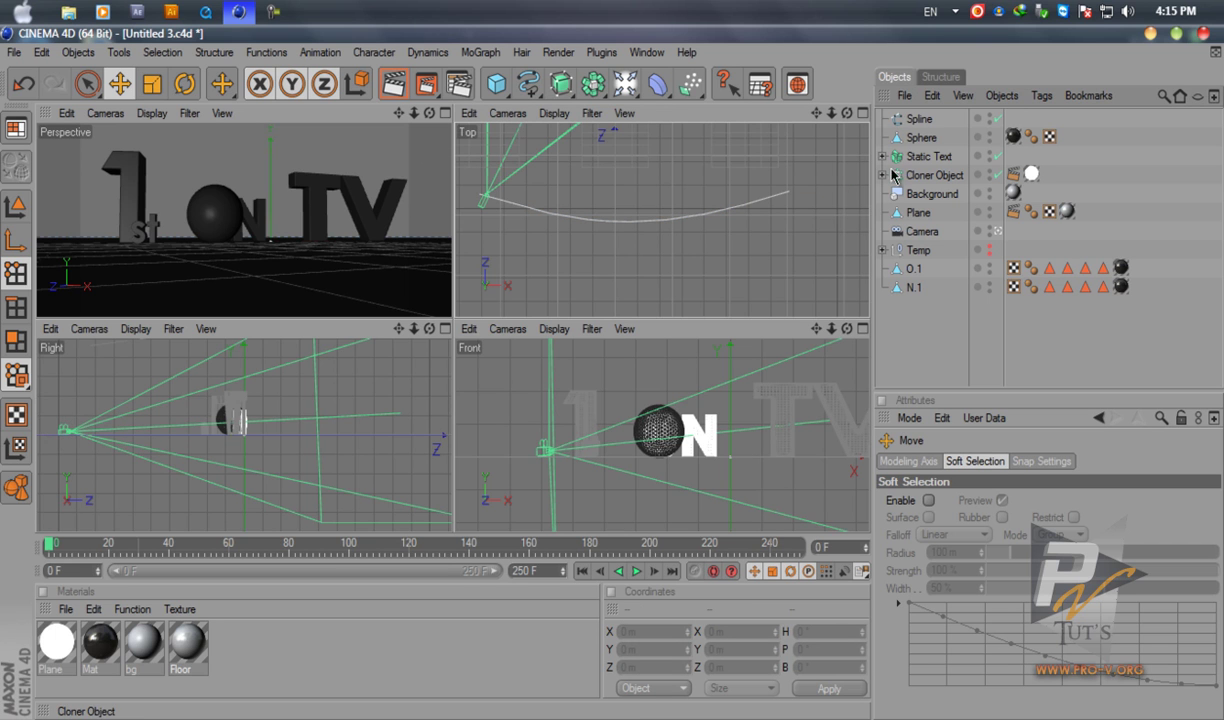
# Add an Align To Spline tag to the Camera and assign the Spline as its spline path
pyautogui.click(912, 231)
pyautogui.rightClick(912, 231)
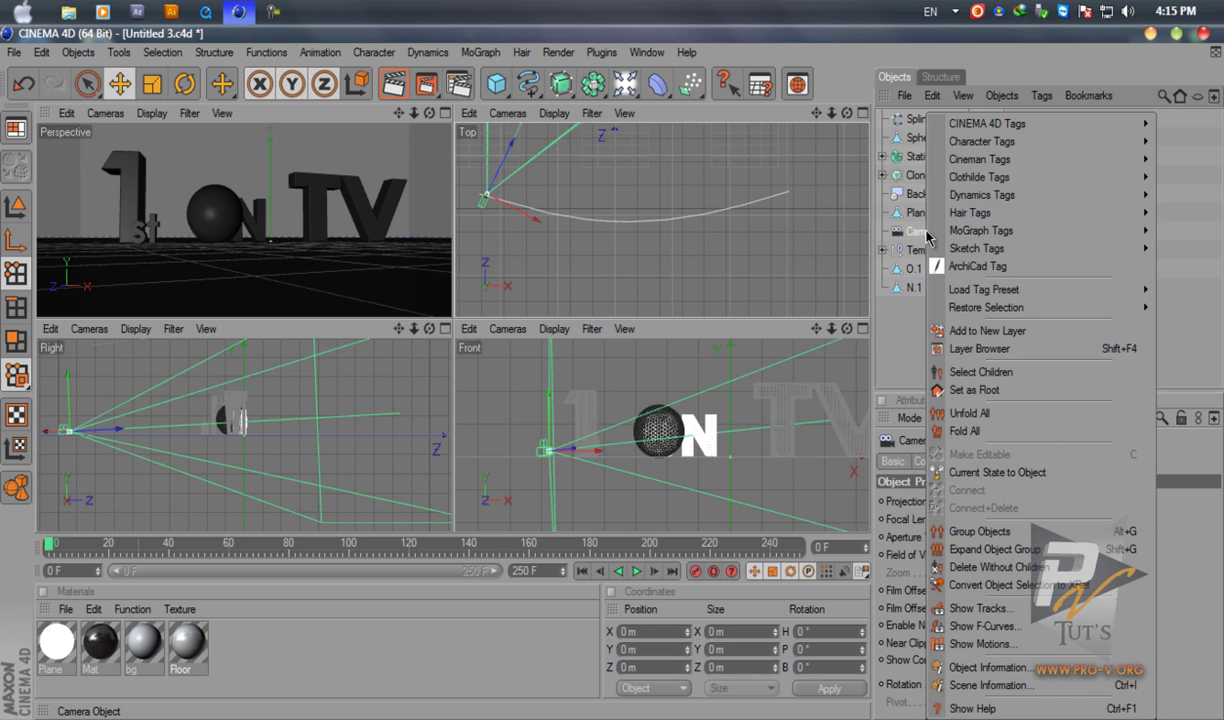
pyautogui.moveTo(963, 126)
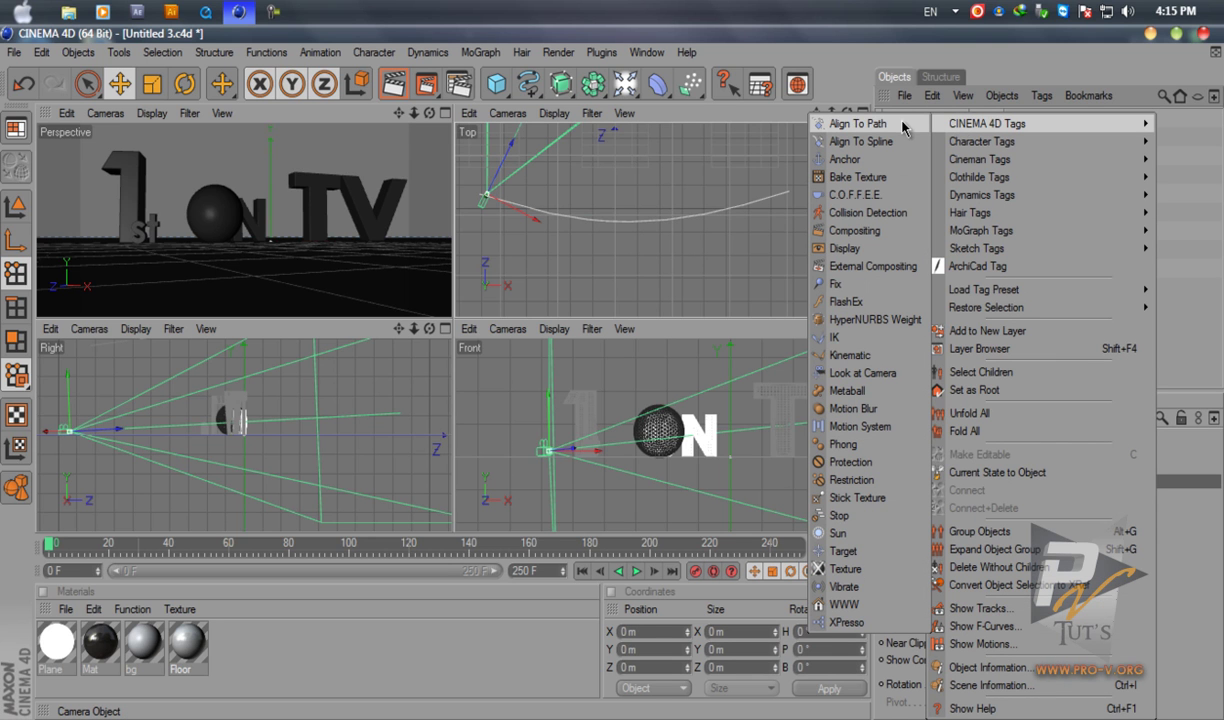
pyautogui.click(860, 141)
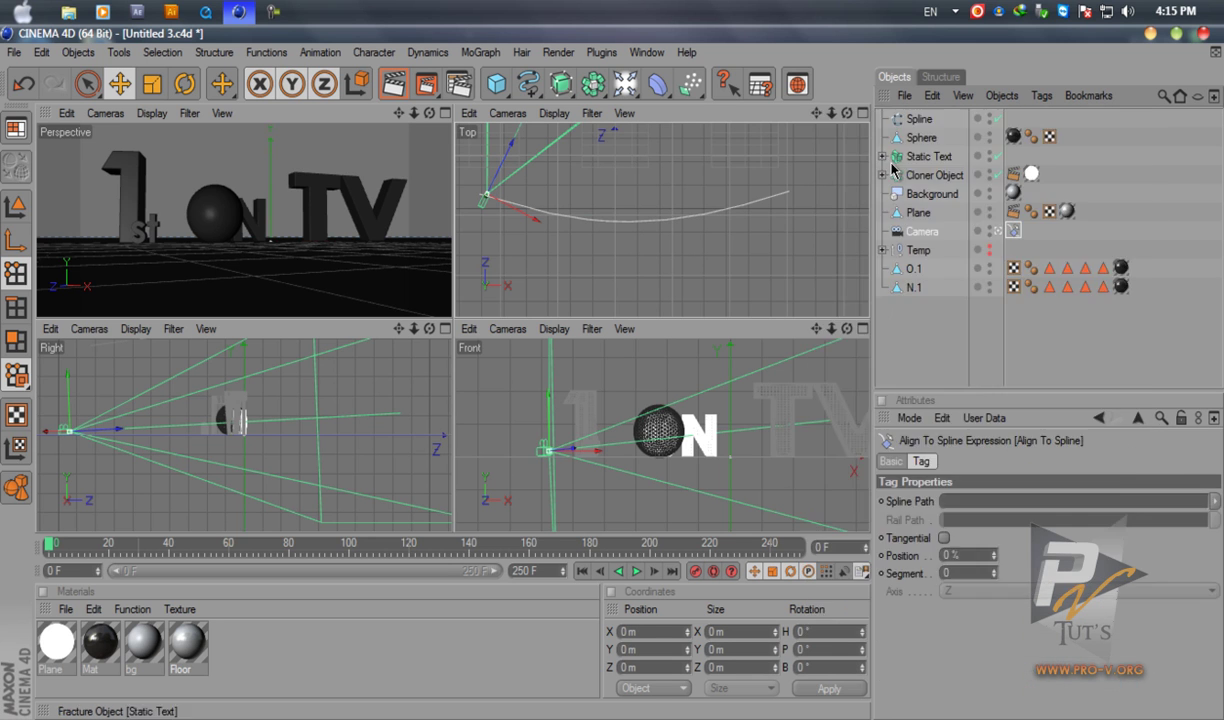
pyautogui.moveTo(886, 120); pyautogui.dragTo(972, 500)
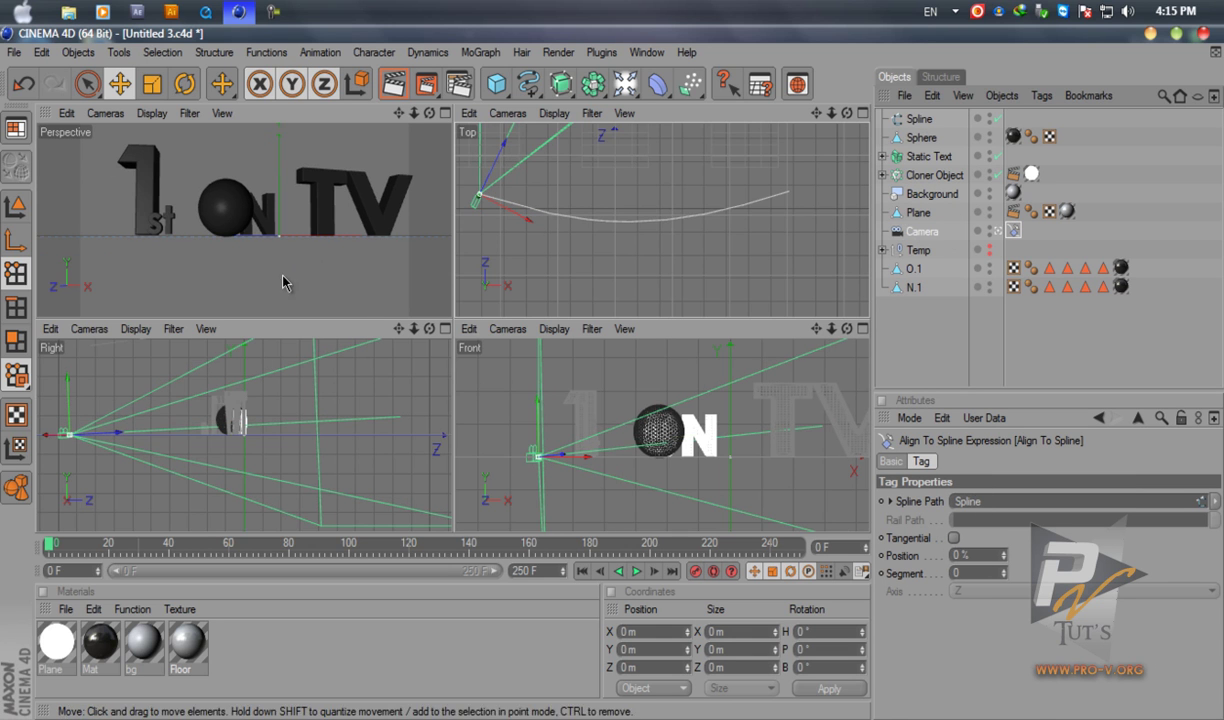
# Move the whole spline object to about X 68 m and Y 20 m while viewing the scene through the camera
pyautogui.middleClick(429, 124)
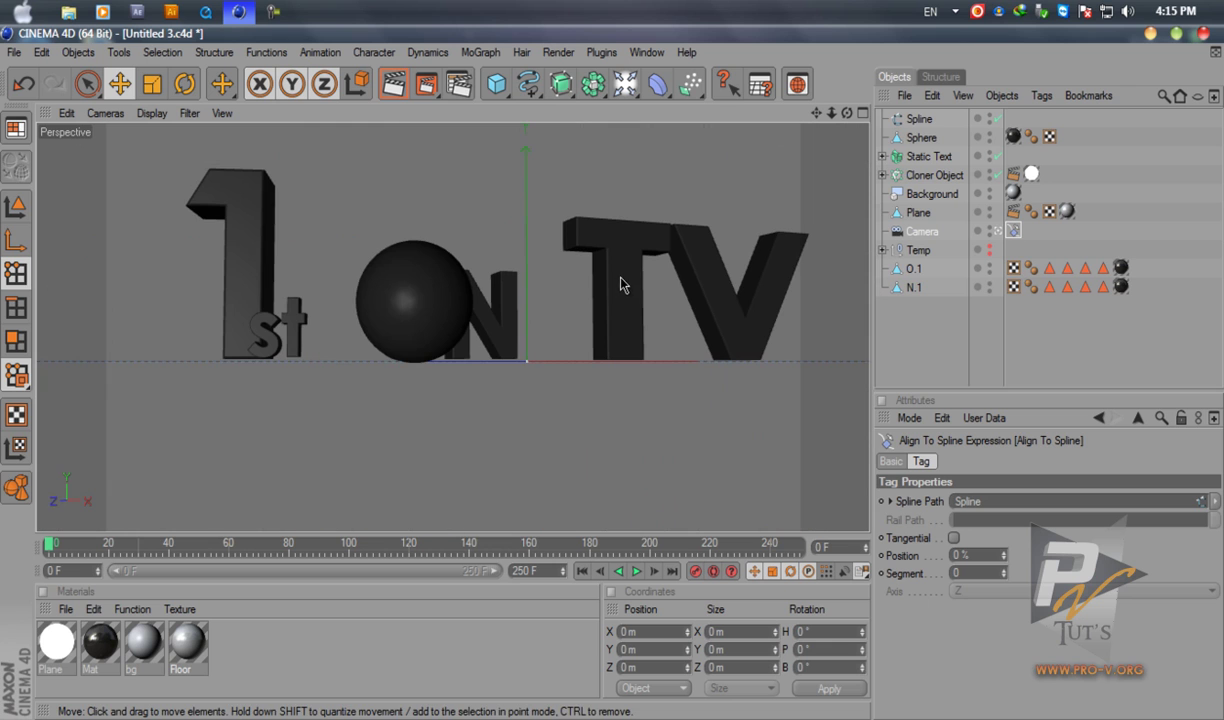
pyautogui.click(916, 119)
pyautogui.click(15, 204)
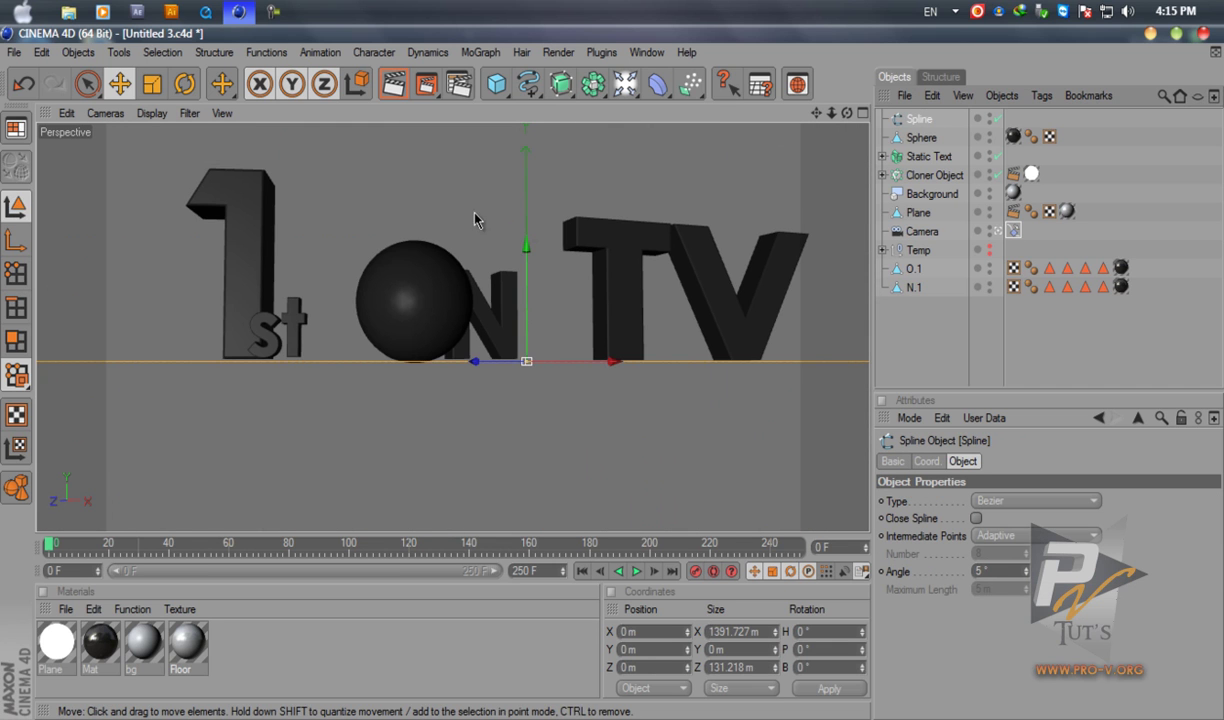
pyautogui.moveTo(527, 258); pyautogui.dragTo(612, 380)
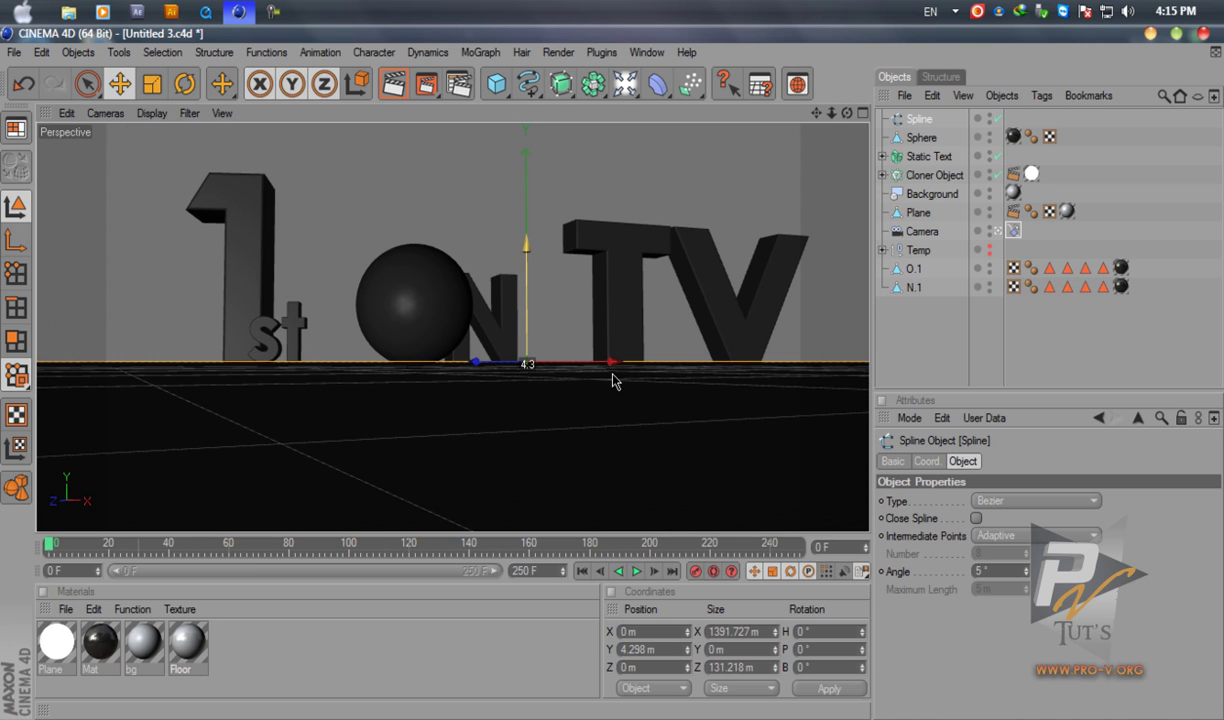
pyautogui.moveTo(613, 380); pyautogui.dragTo(578, 407)
pyautogui.moveTo(590, 361); pyautogui.dragTo(614, 380)
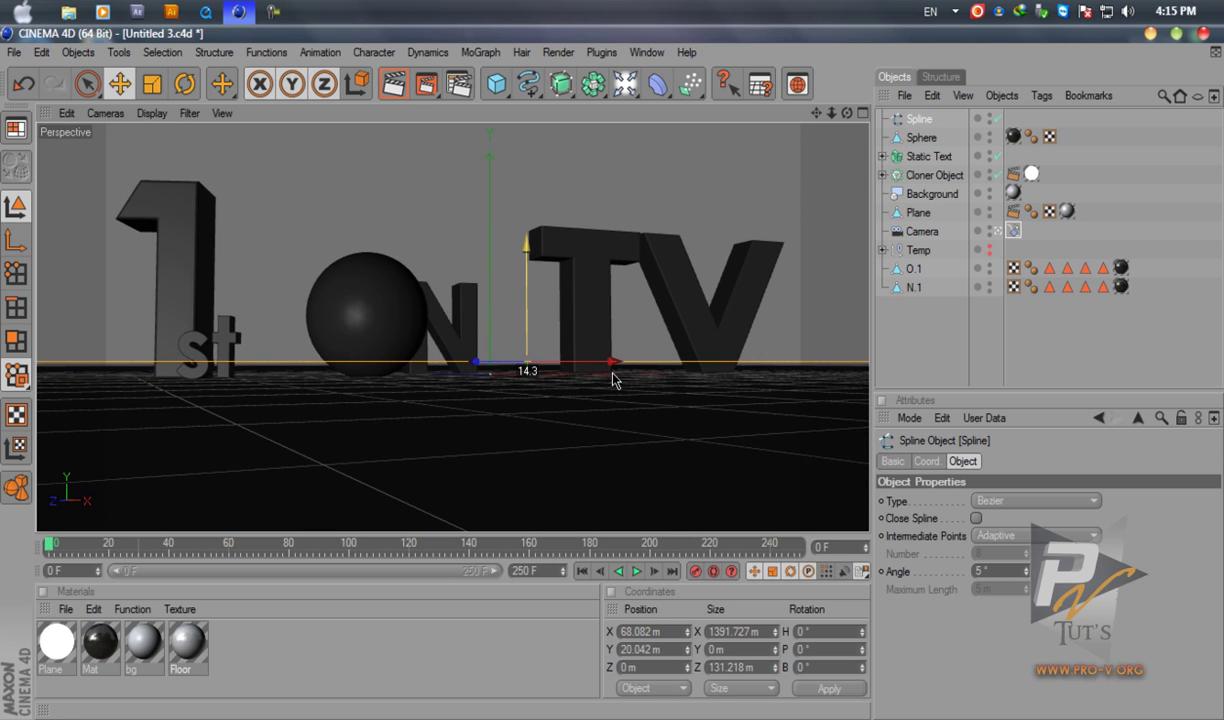
pyautogui.moveTo(533, 328); pyautogui.dragTo(533, 328)
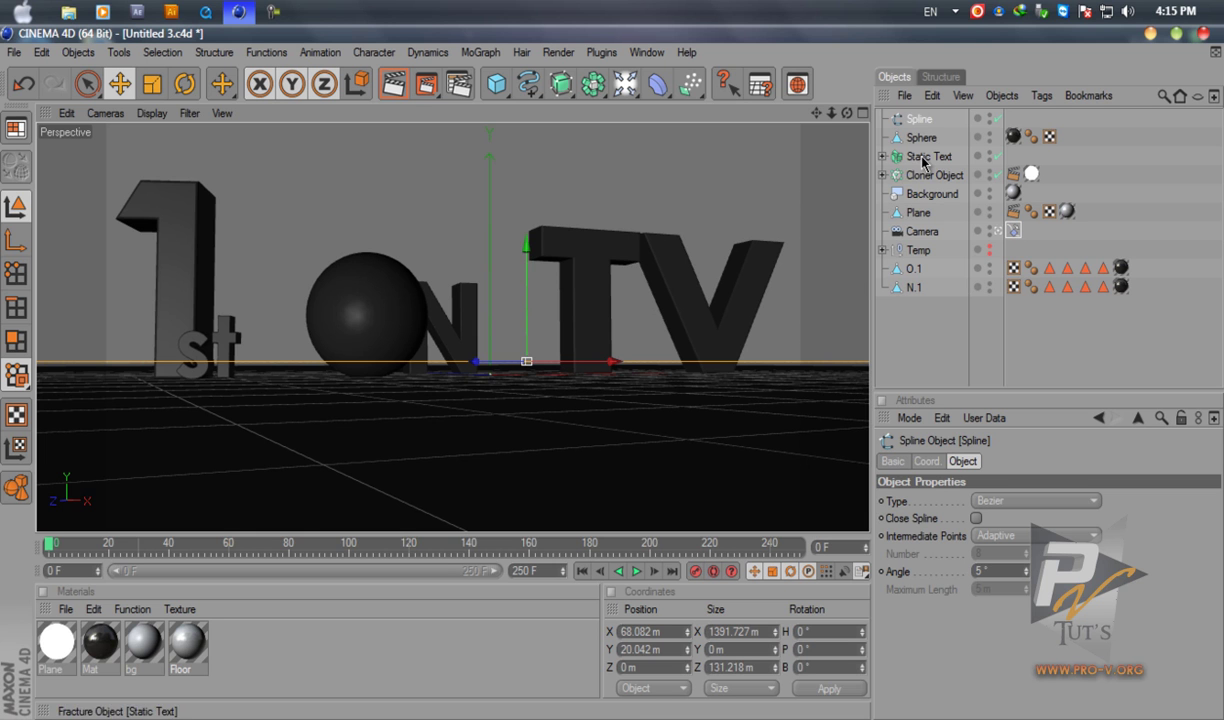
# Test the camera's position along the path and rotate the spline's heading to about 1.3°
pyautogui.click(997, 250)
pyautogui.moveTo(1004, 556); pyautogui.dragTo(1006, 561)
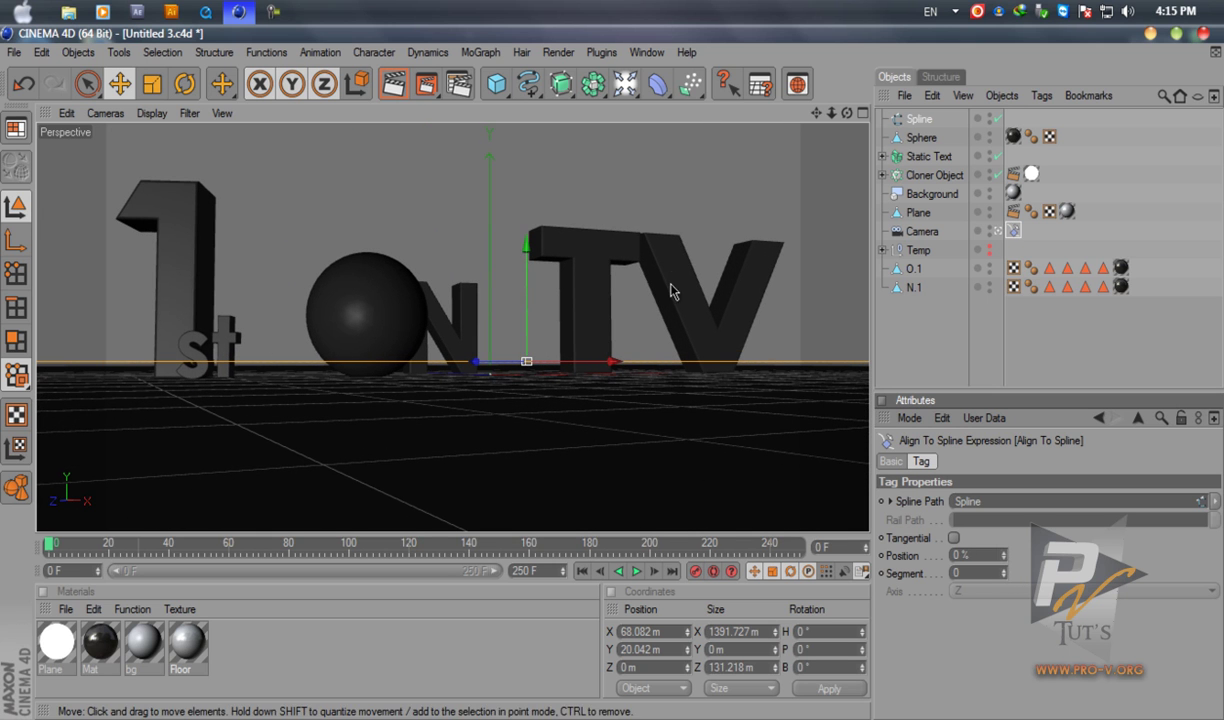
pyautogui.press('r')
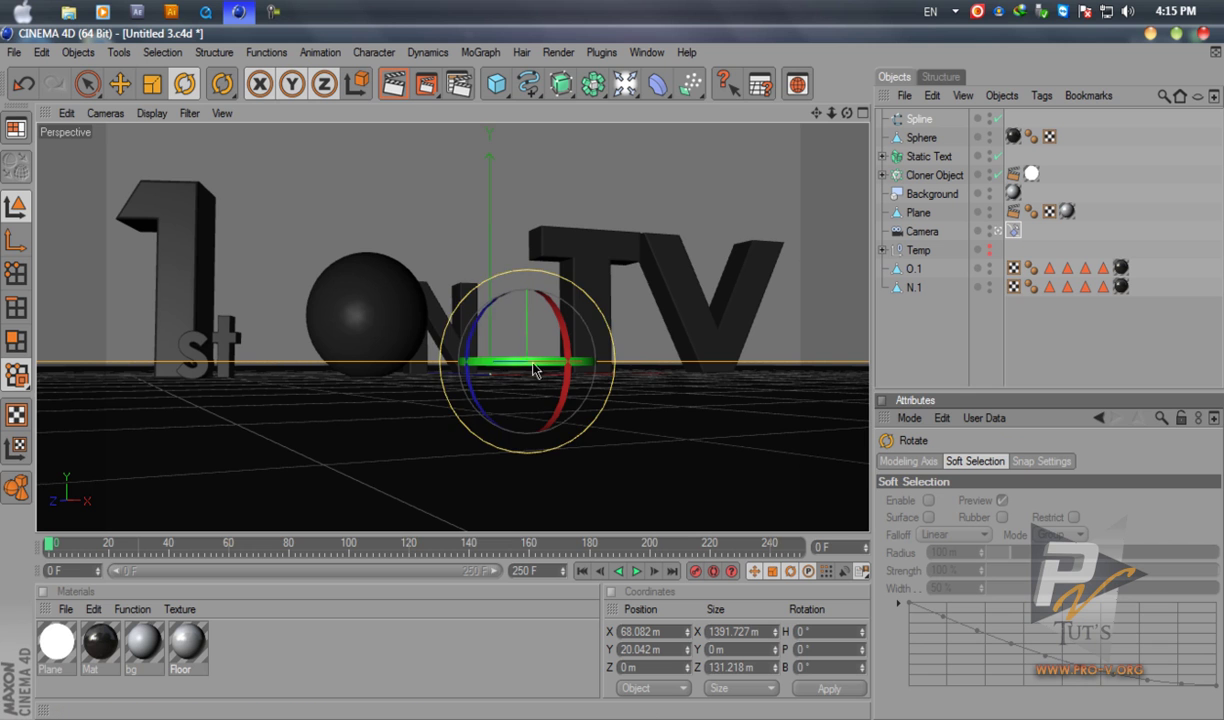
pyautogui.moveTo(528, 362); pyautogui.dragTo(570, 366)
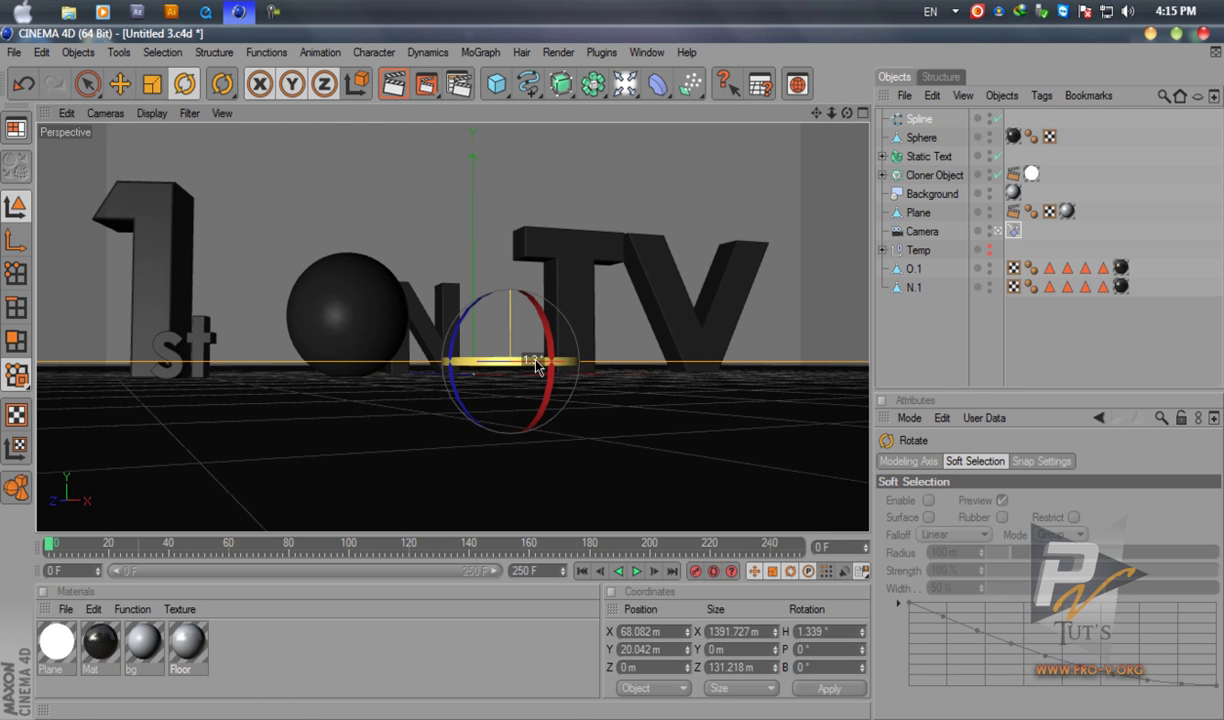
pyautogui.click(921, 163)
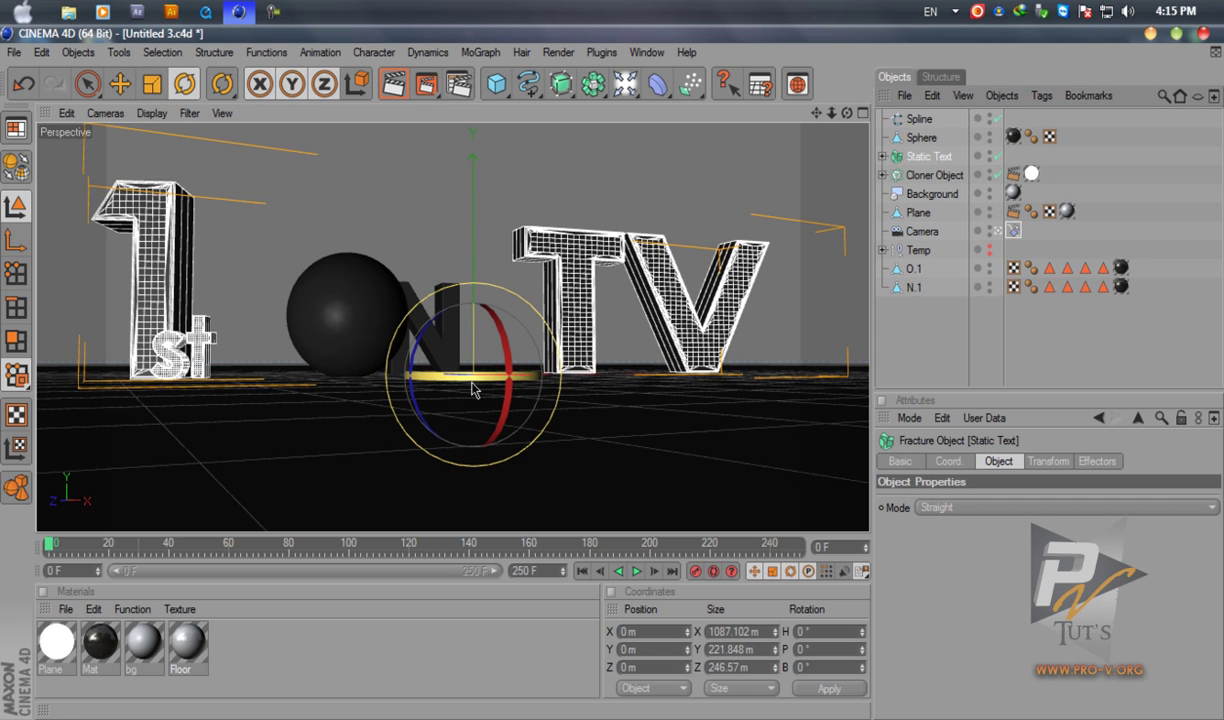
pyautogui.click(919, 119)
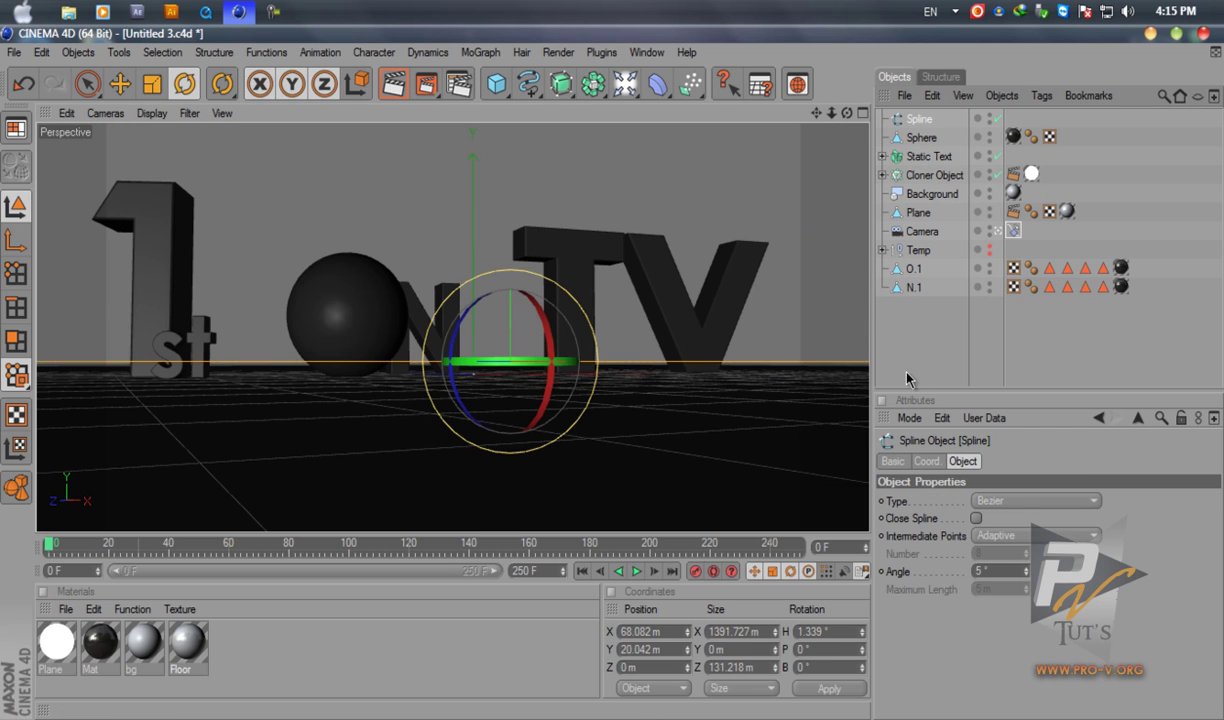
pyautogui.click(911, 358)
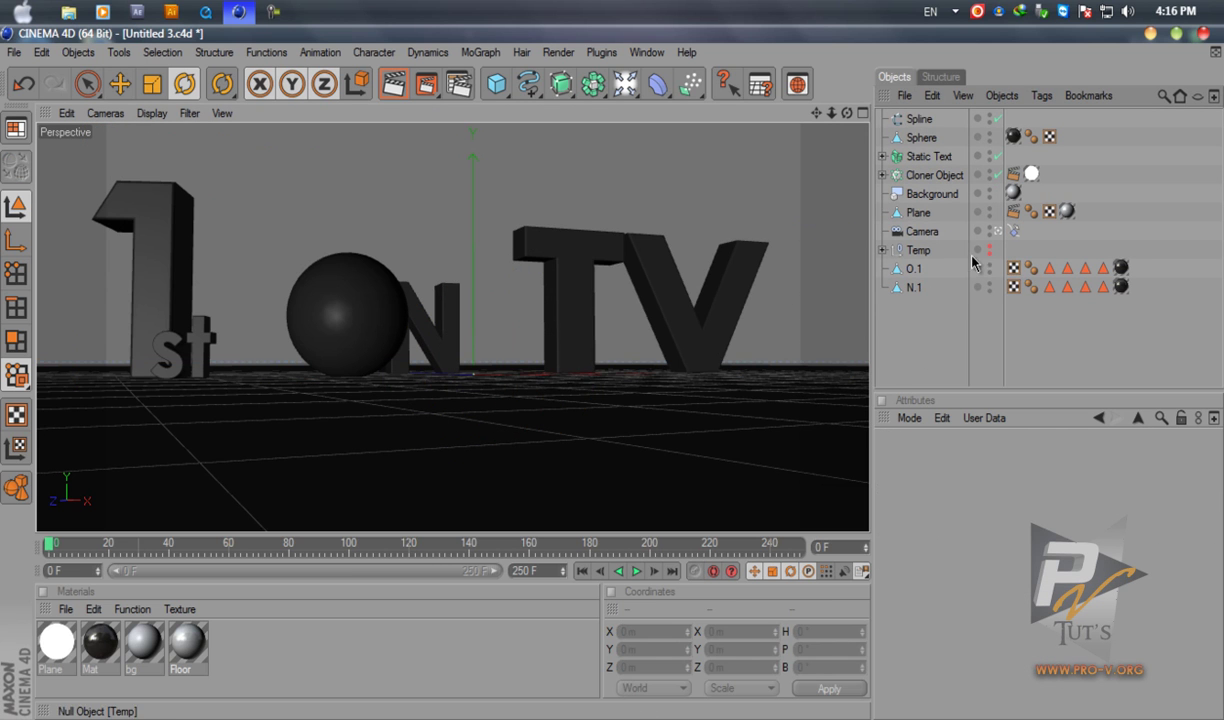
# Keyframe the Align To Spline position at 0% on frame 0 and 100% on frame 180
pyautogui.click(1015, 232)
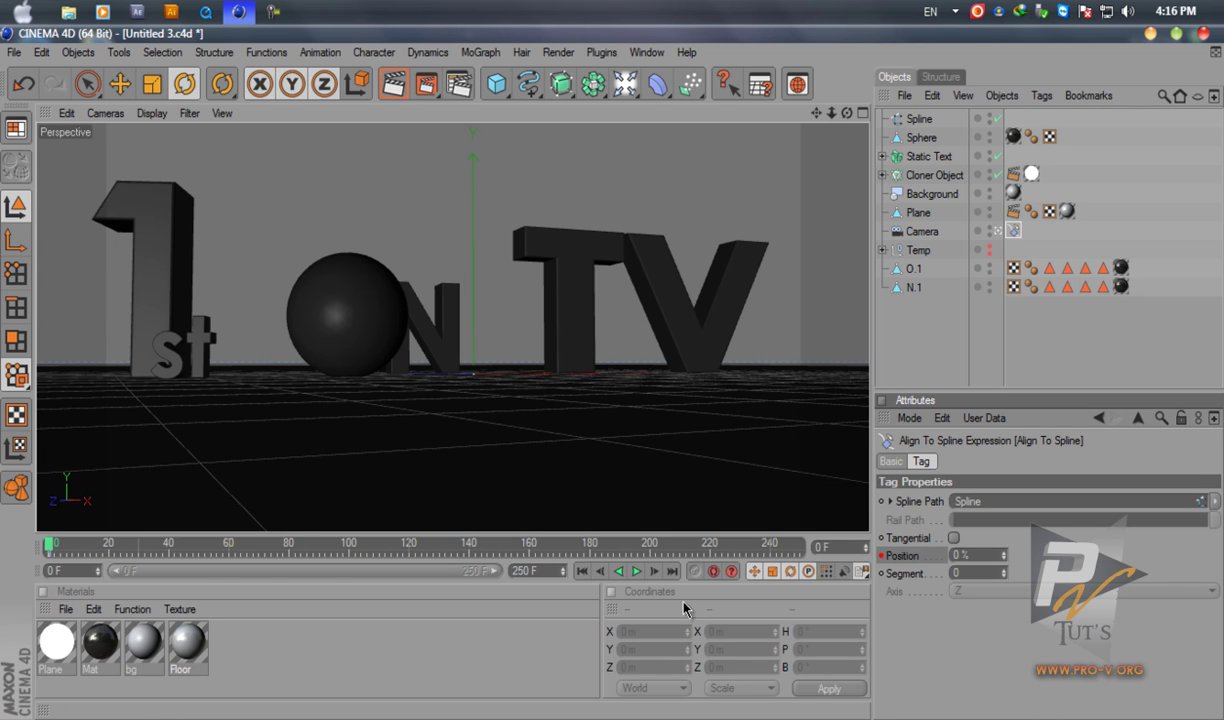
pyautogui.click(588, 547)
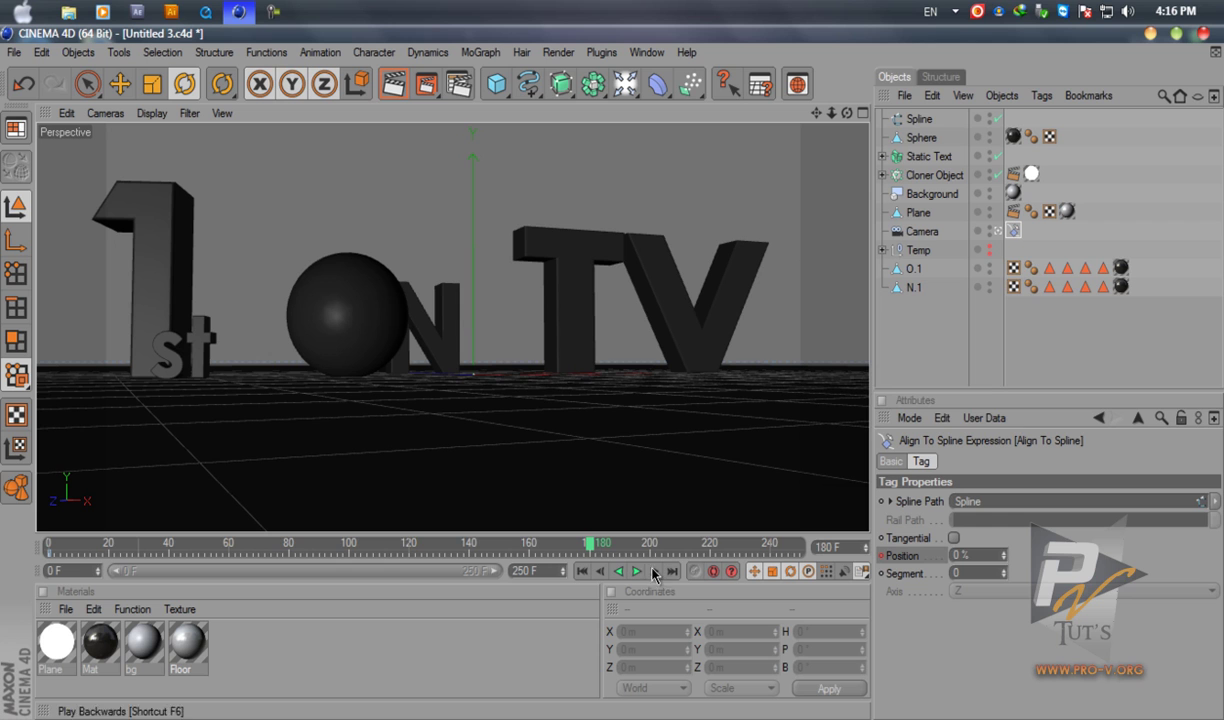
pyautogui.click(984, 556)
pyautogui.write('10')
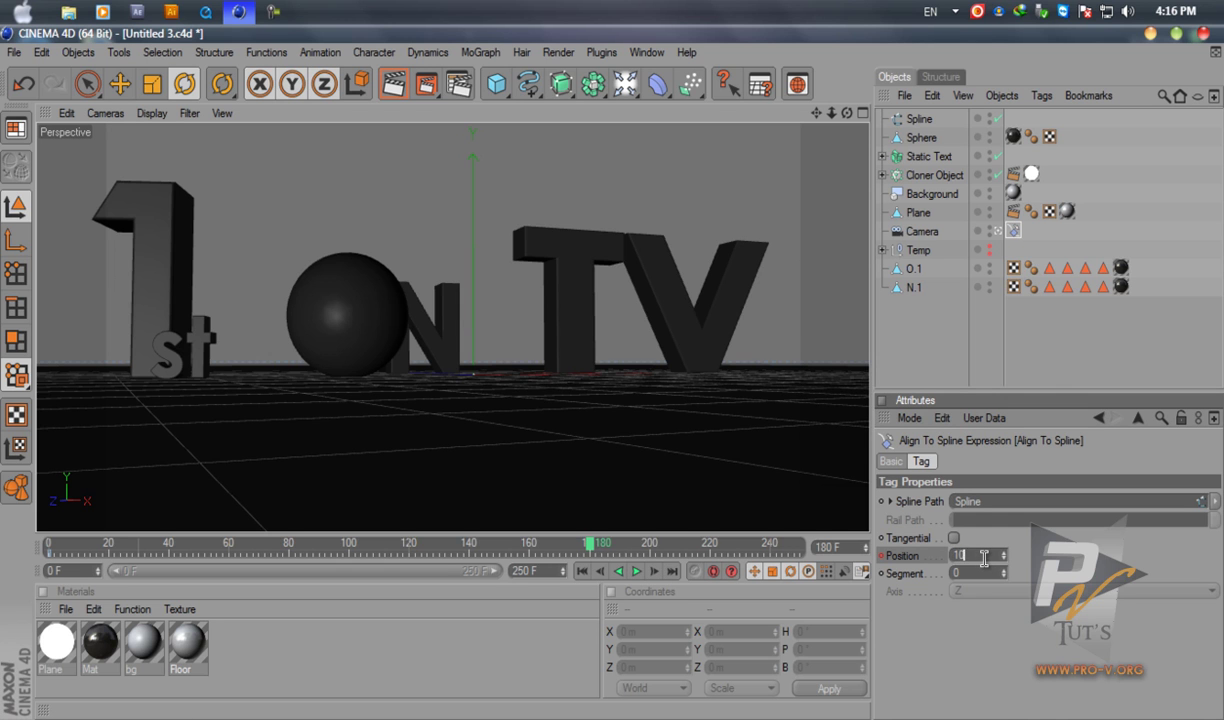
pyautogui.write('0')
pyautogui.press('Return')
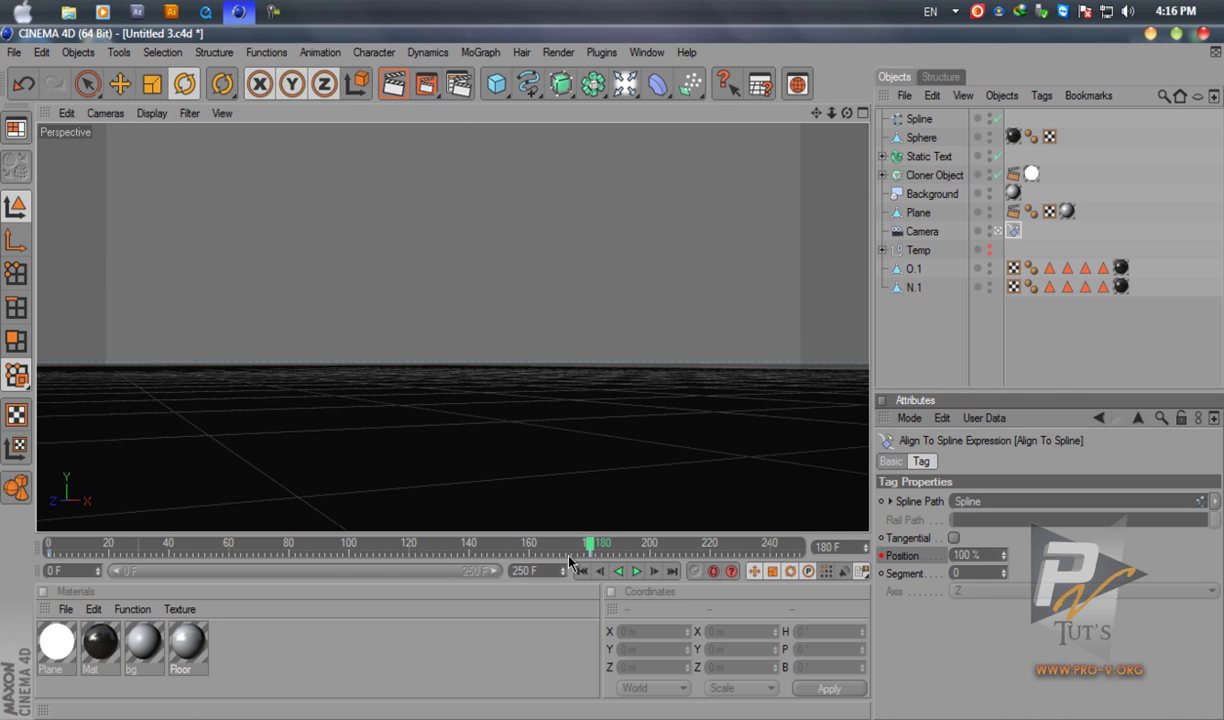
# Play the camera animation from the start, stop it and return to frame 0
pyautogui.click(582, 571)
pyautogui.click(637, 571)
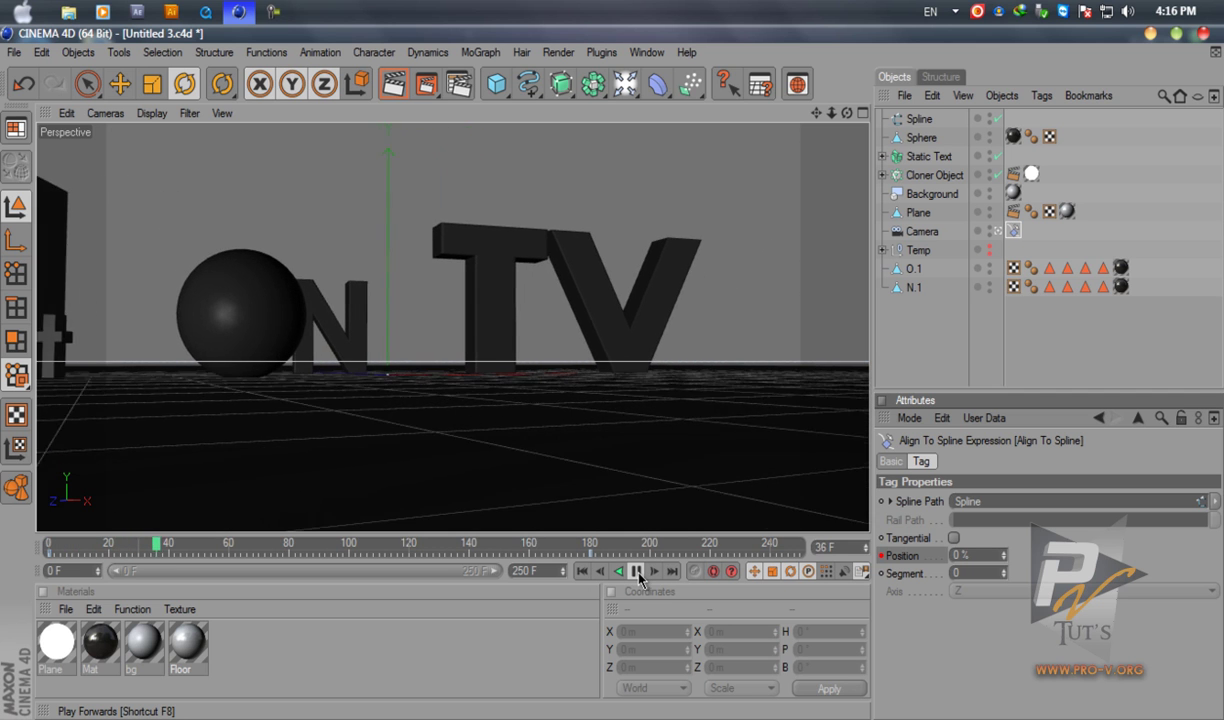
pyautogui.click(637, 571)
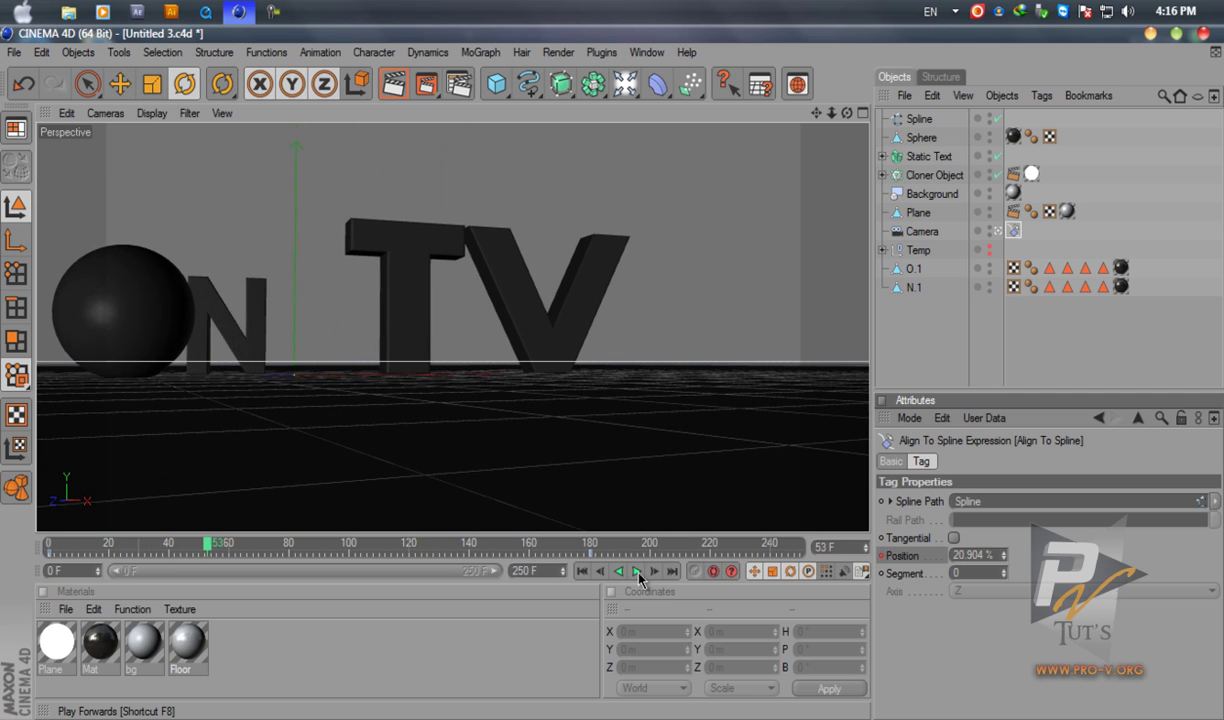
pyautogui.click(584, 572)
# Delete the Position animation track, and remove the spline and the camera's Align To Spline tag
pyautogui.rightClick(887, 563)
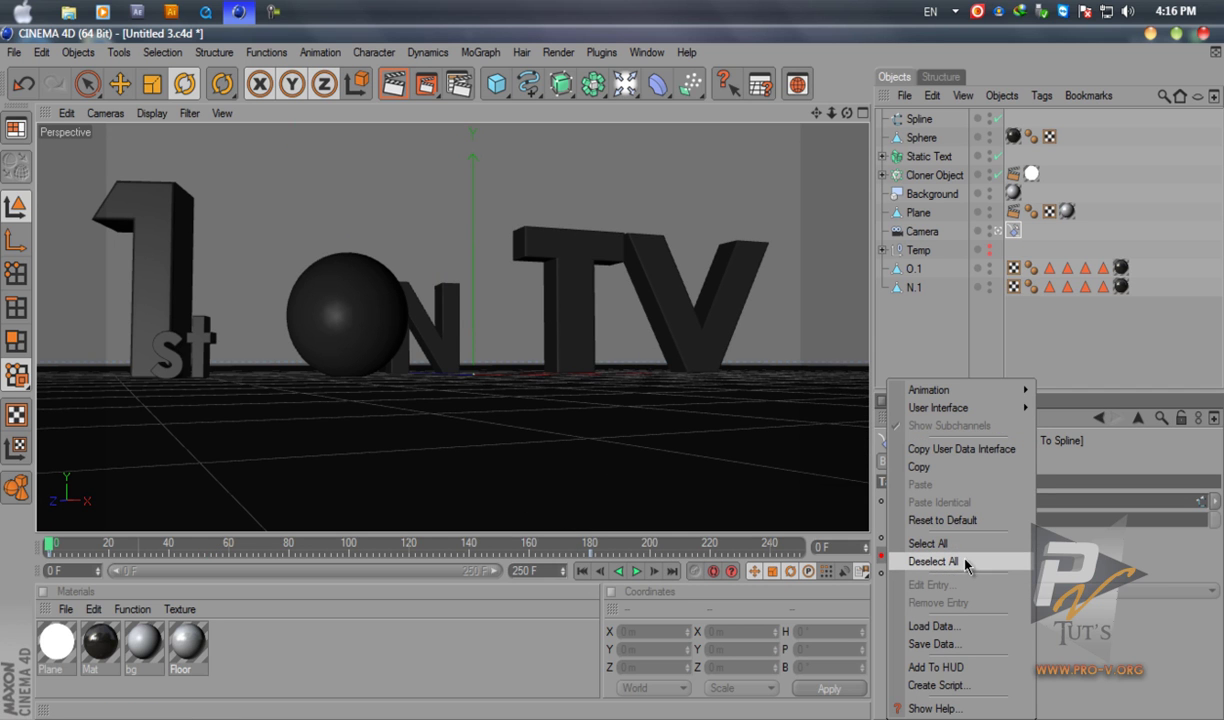
pyautogui.moveTo(1005, 390)
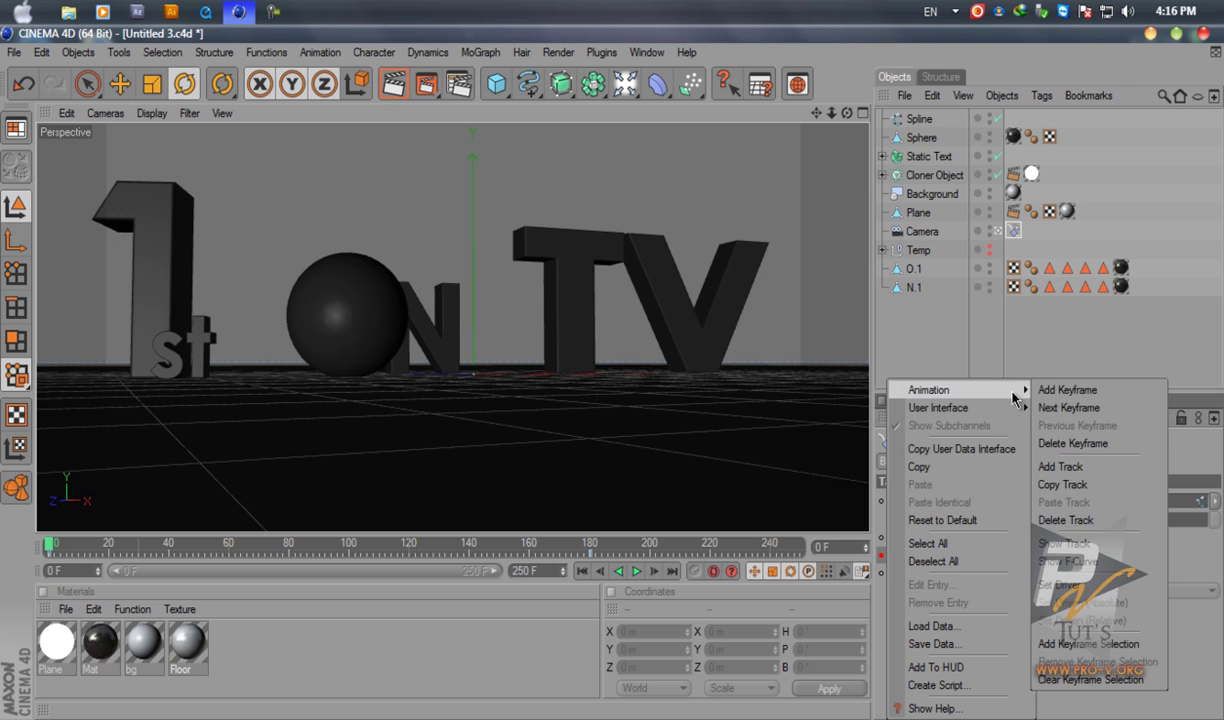
pyautogui.click(1066, 520)
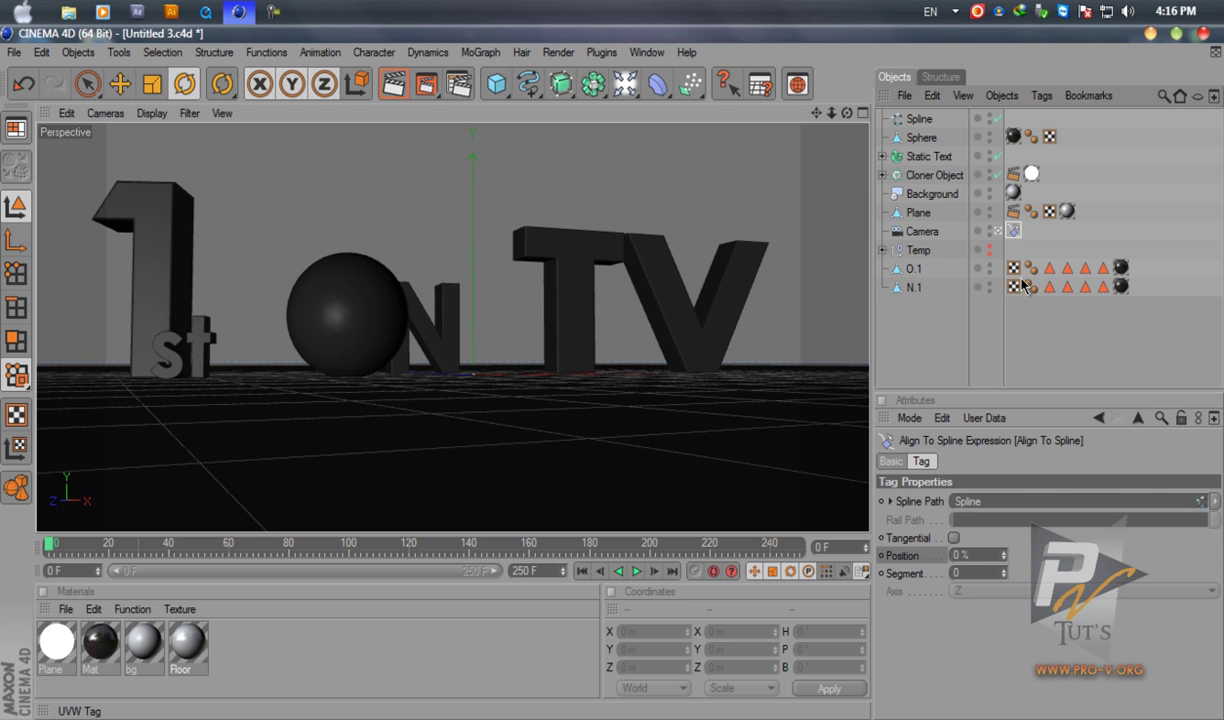
pyautogui.click(912, 119)
pyautogui.press('Delete')
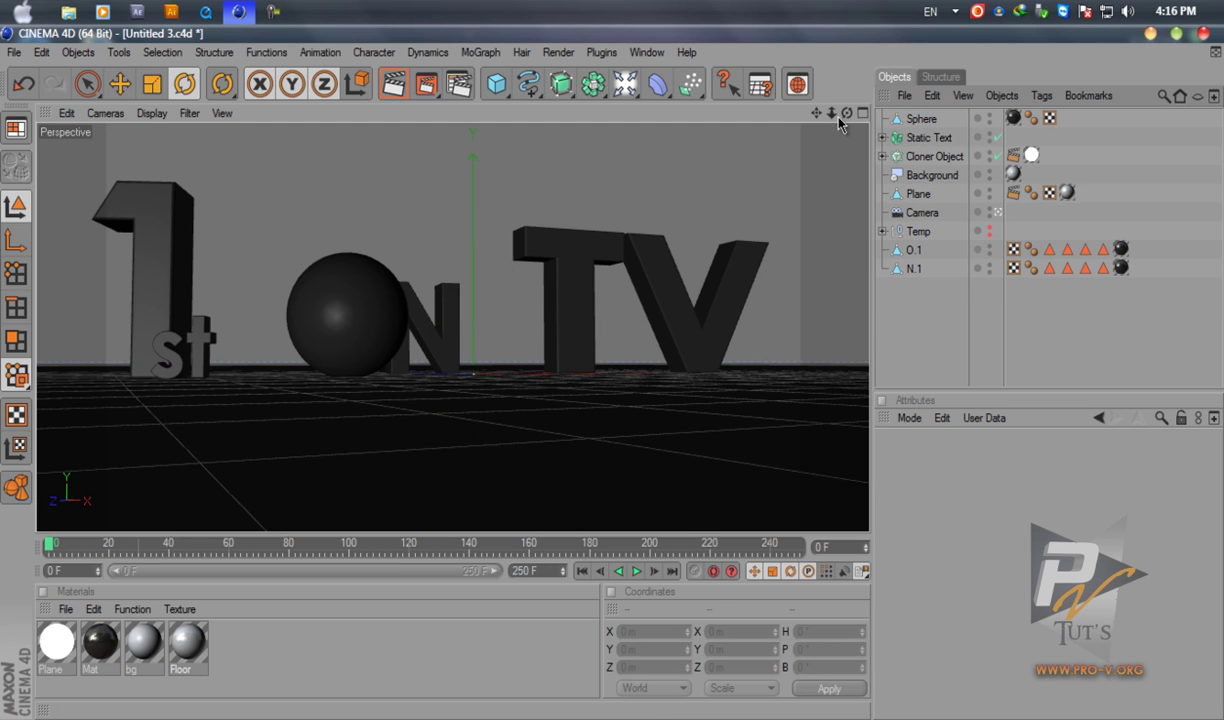
# Orbit the camera to a heading of about -26.9° facing the text and keyframe its position, scale and rotation at frame 0
pyautogui.keyDown('alt'); pyautogui.moveTo(612, 381); pyautogui.dragTo(615, 377); pyautogui.keyUp('alt')
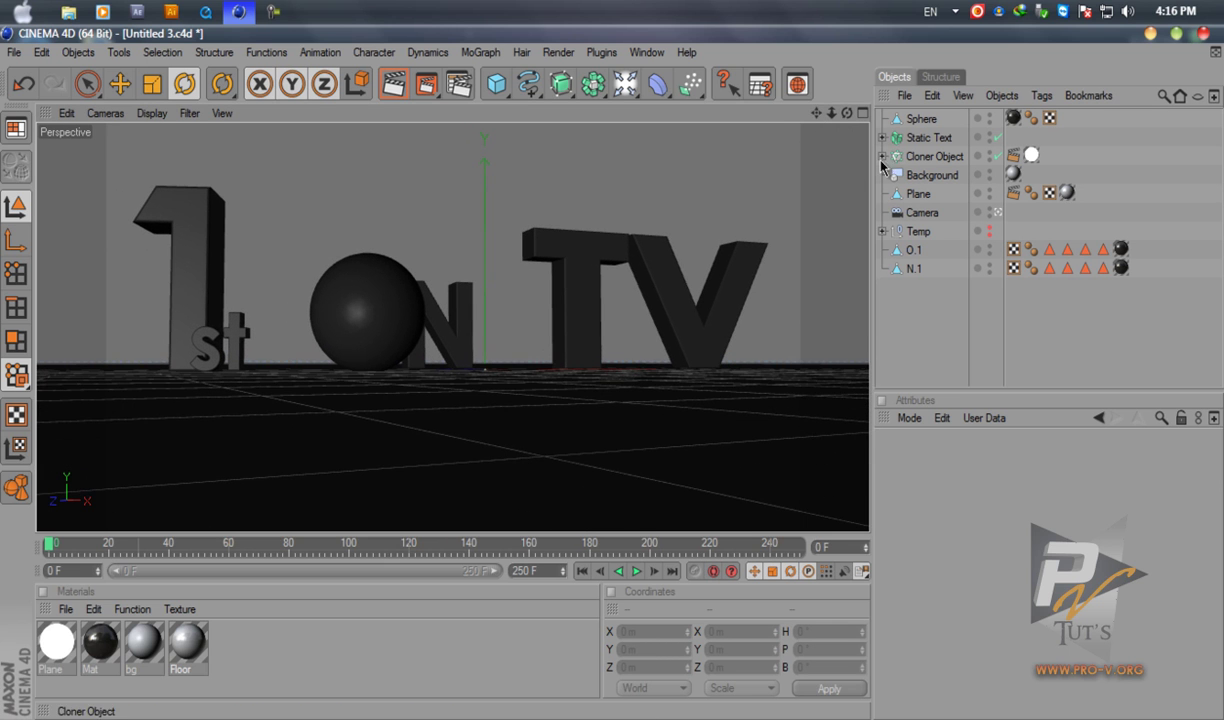
pyautogui.click(886, 213)
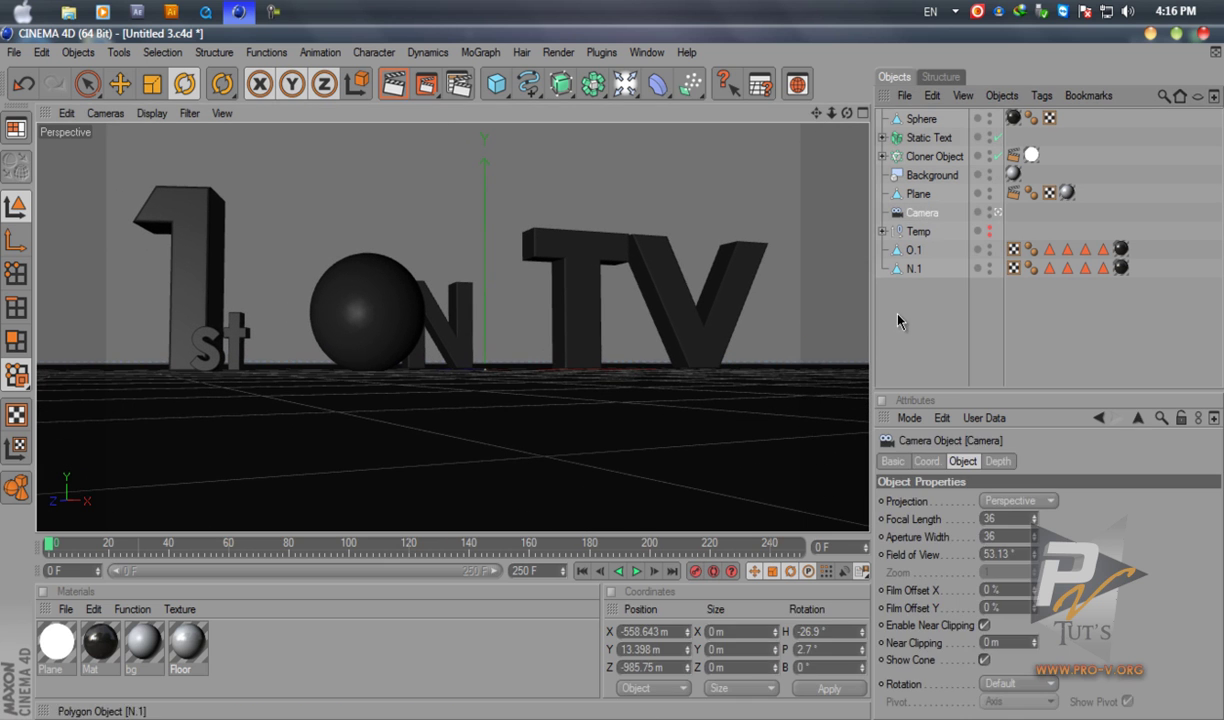
pyautogui.click(926, 461)
pyautogui.click(902, 519)
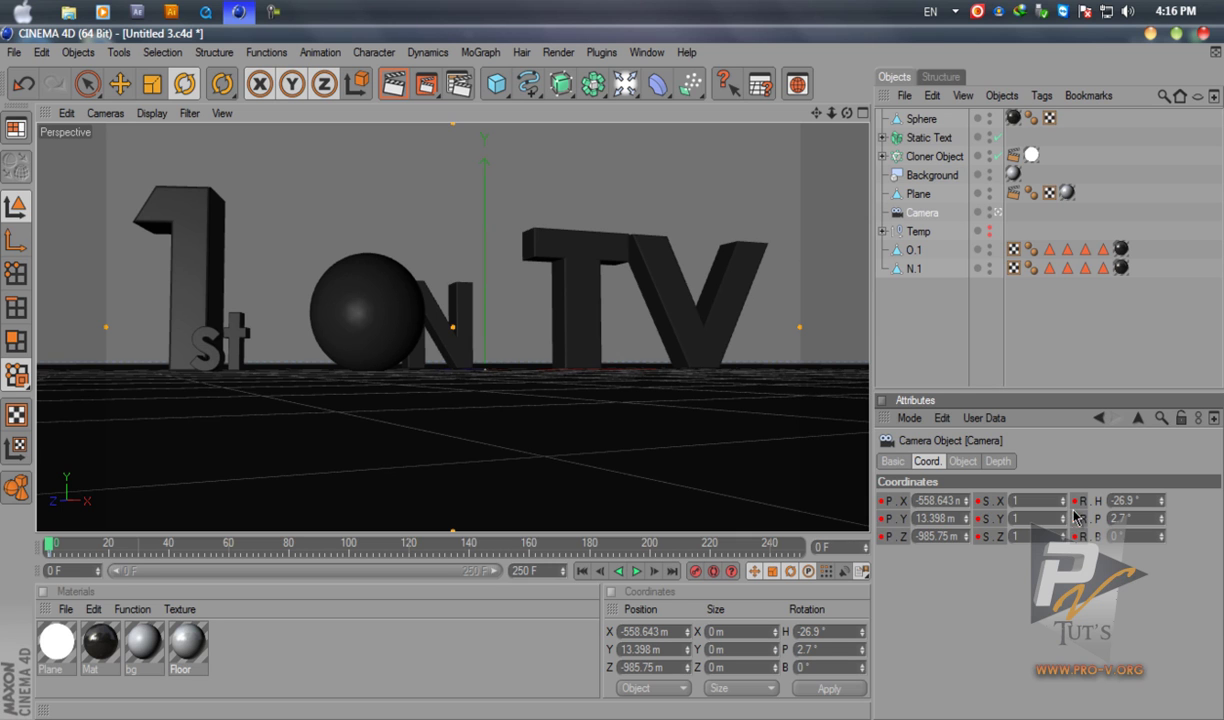
# At frame 220, orbit the camera to a heading of about -18.8° and keyframe its coordinates
pyautogui.moveTo(52, 549); pyautogui.dragTo(714, 567)
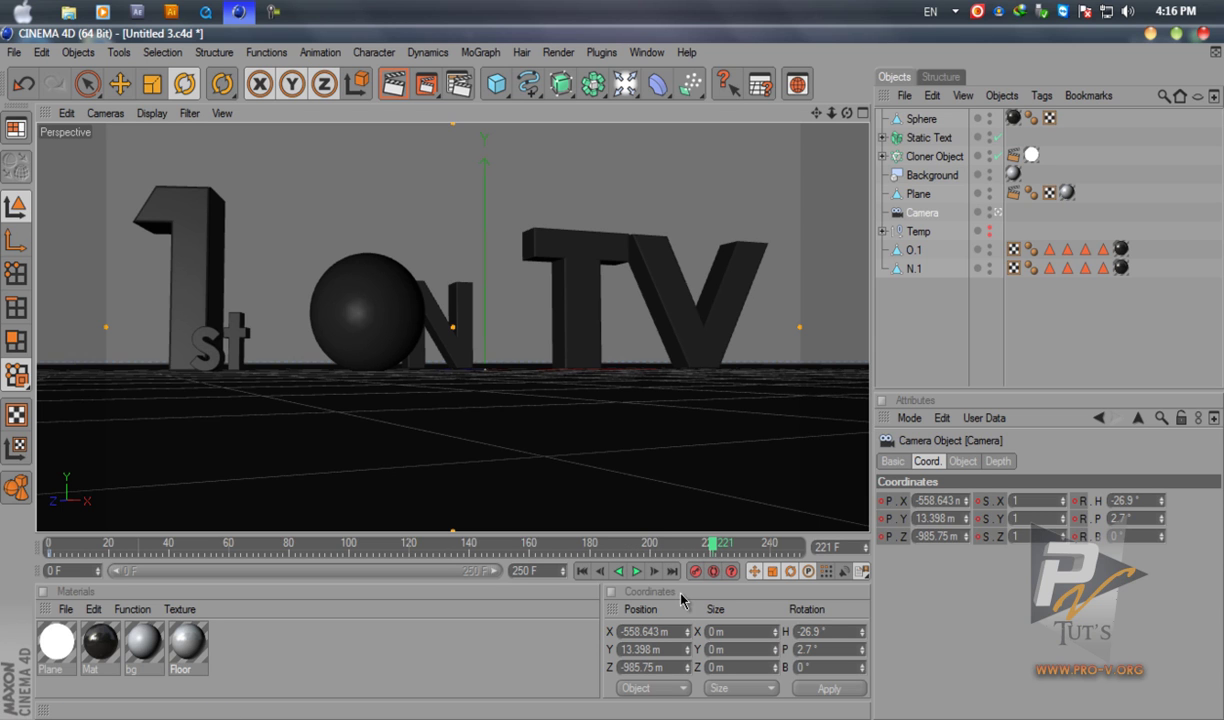
pyautogui.click(618, 571)
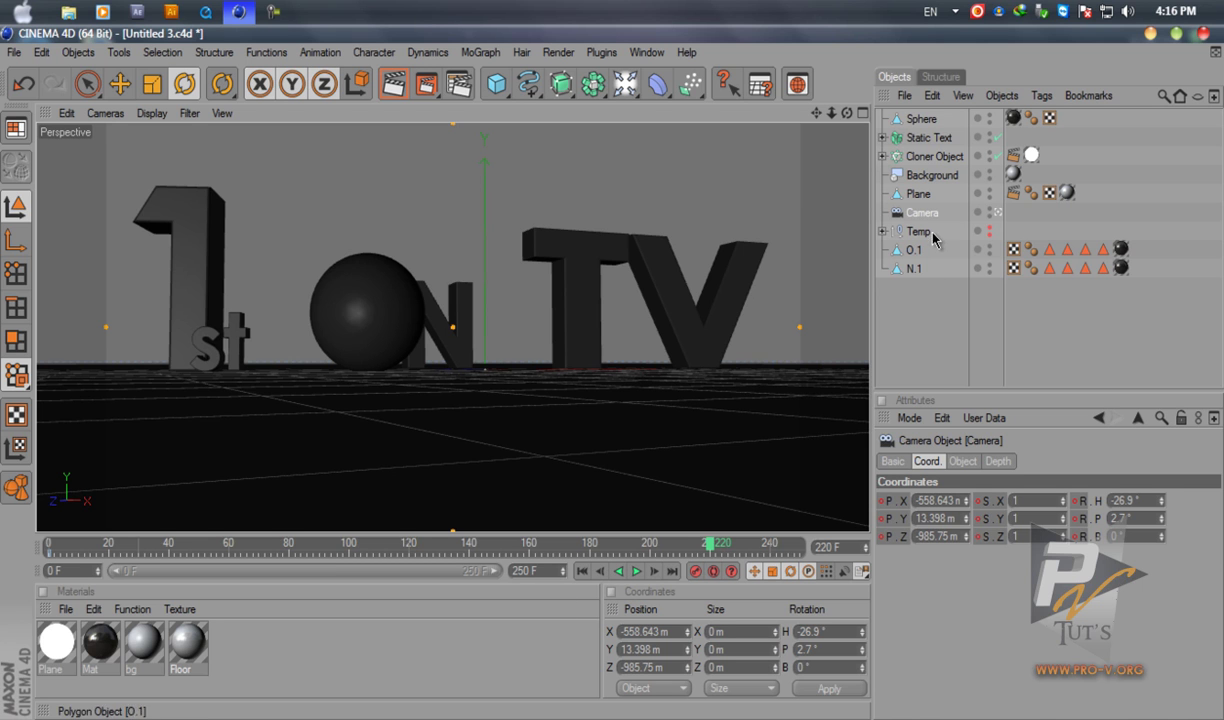
pyautogui.click(929, 139)
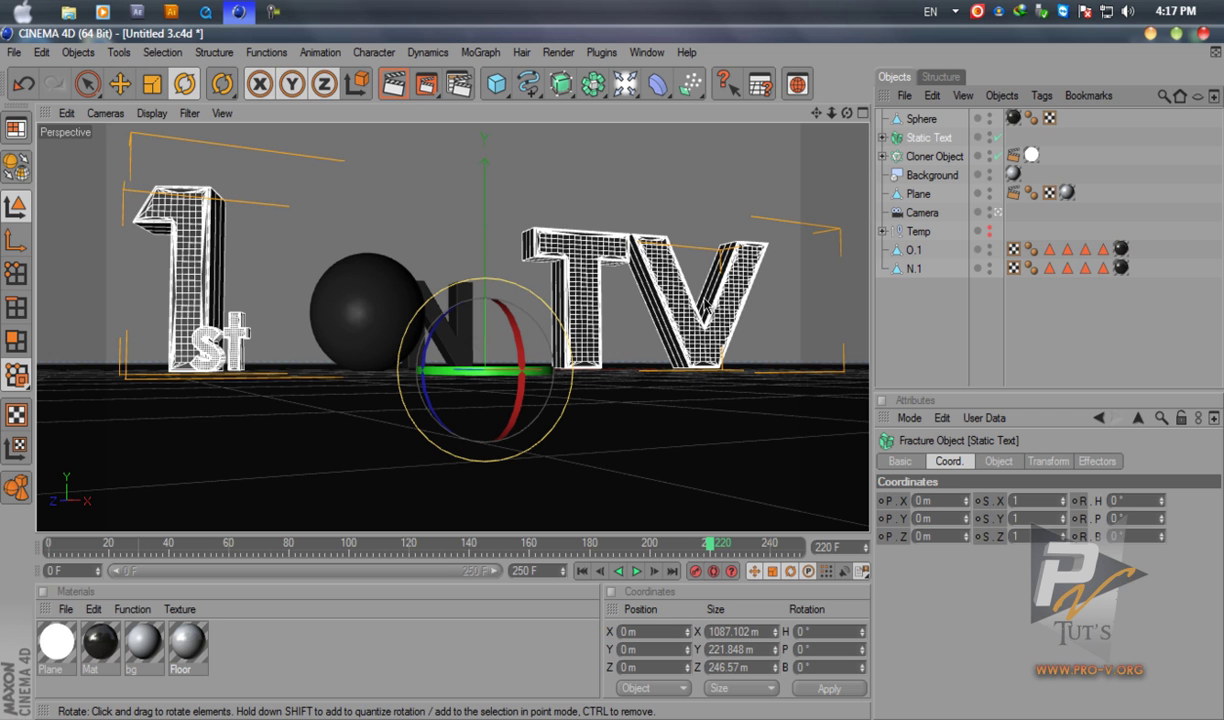
pyautogui.keyDown('alt'); pyautogui.moveTo(613, 375); pyautogui.dragTo(614, 380); pyautogui.keyUp('alt')
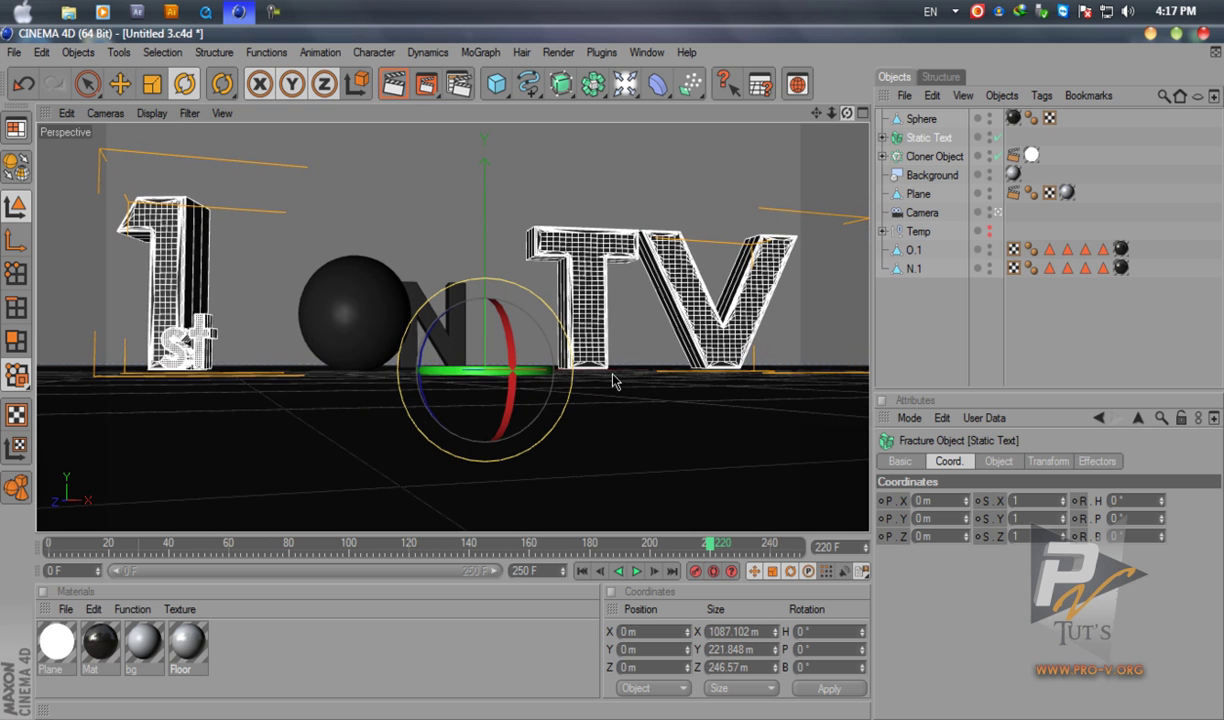
pyautogui.click(920, 214)
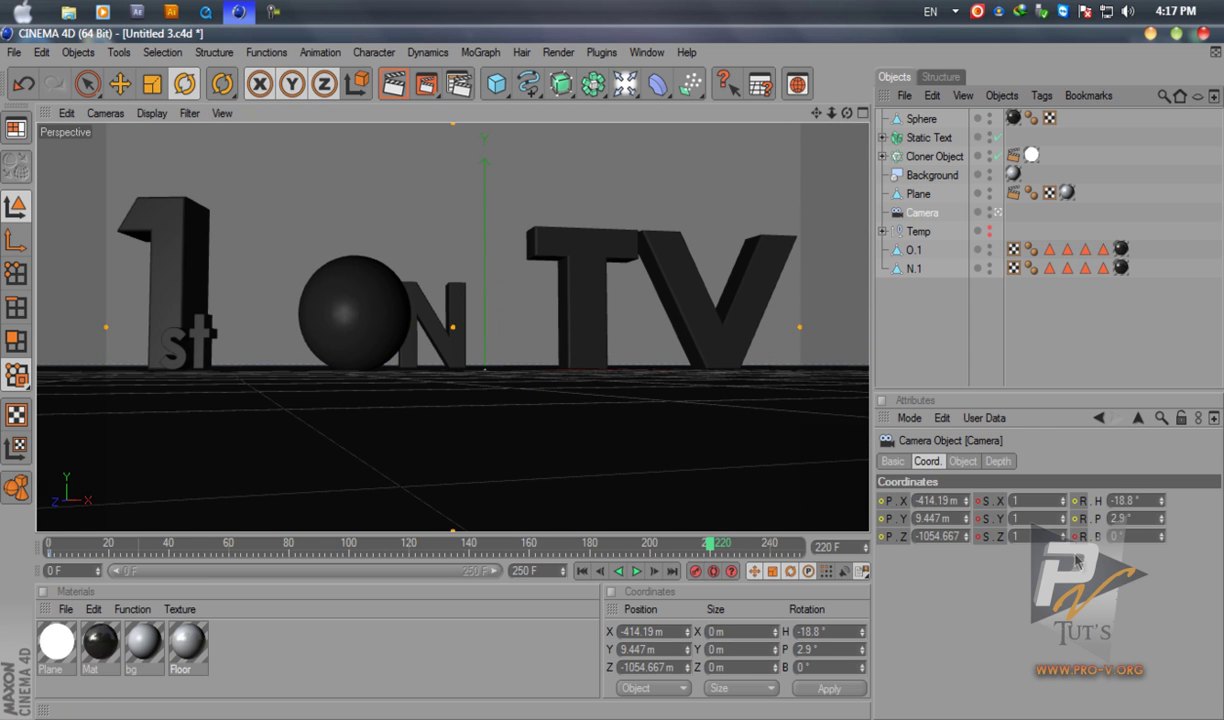
pyautogui.press('F9')
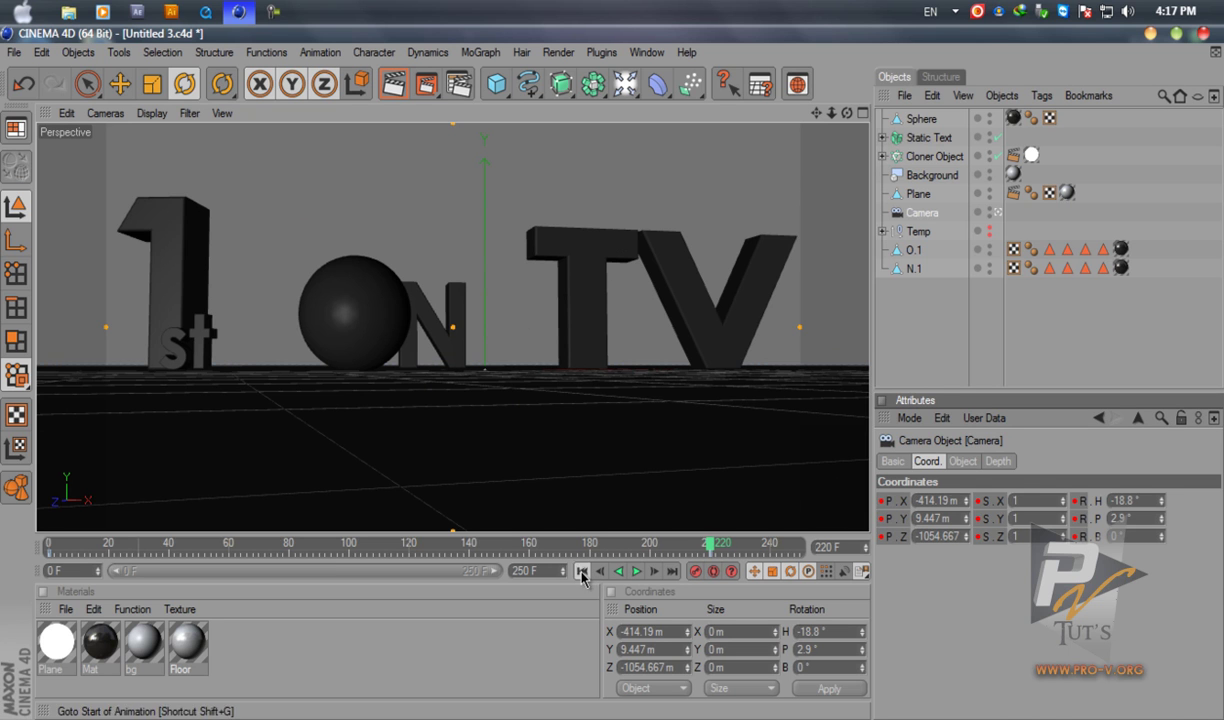
# Play the camera animation from the start and stop it around frame 90
pyautogui.click(581, 571)
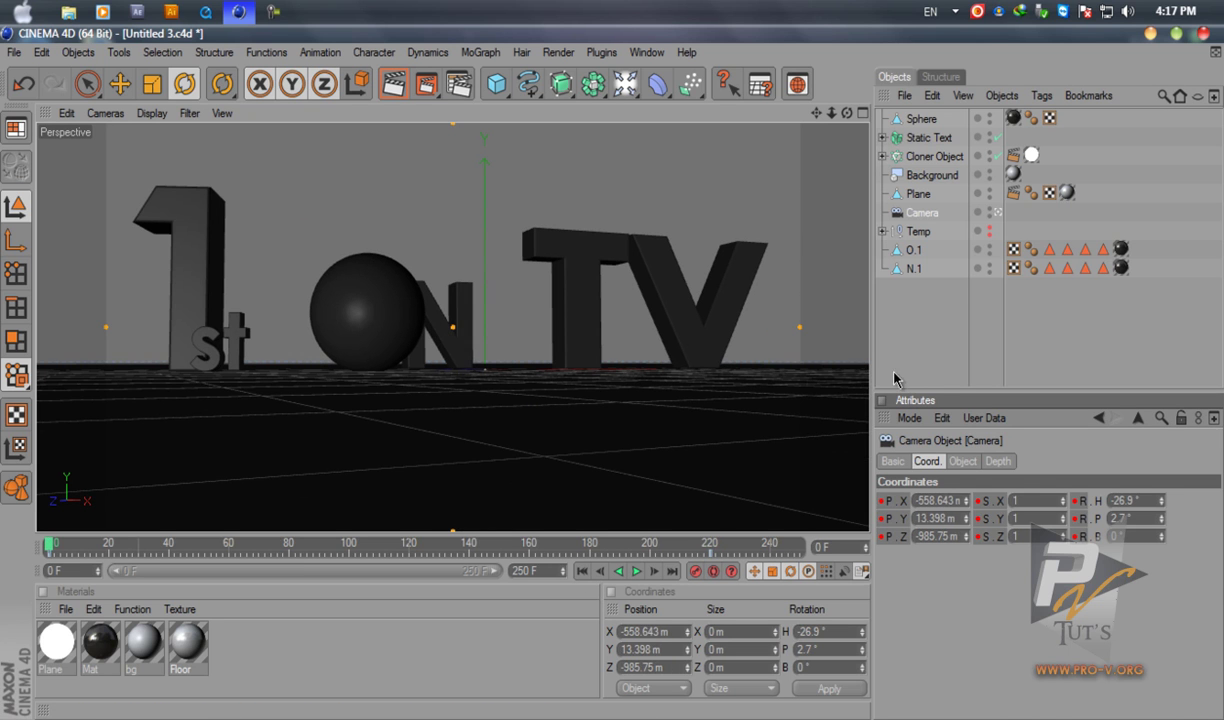
pyautogui.click(888, 380)
pyautogui.click(637, 572)
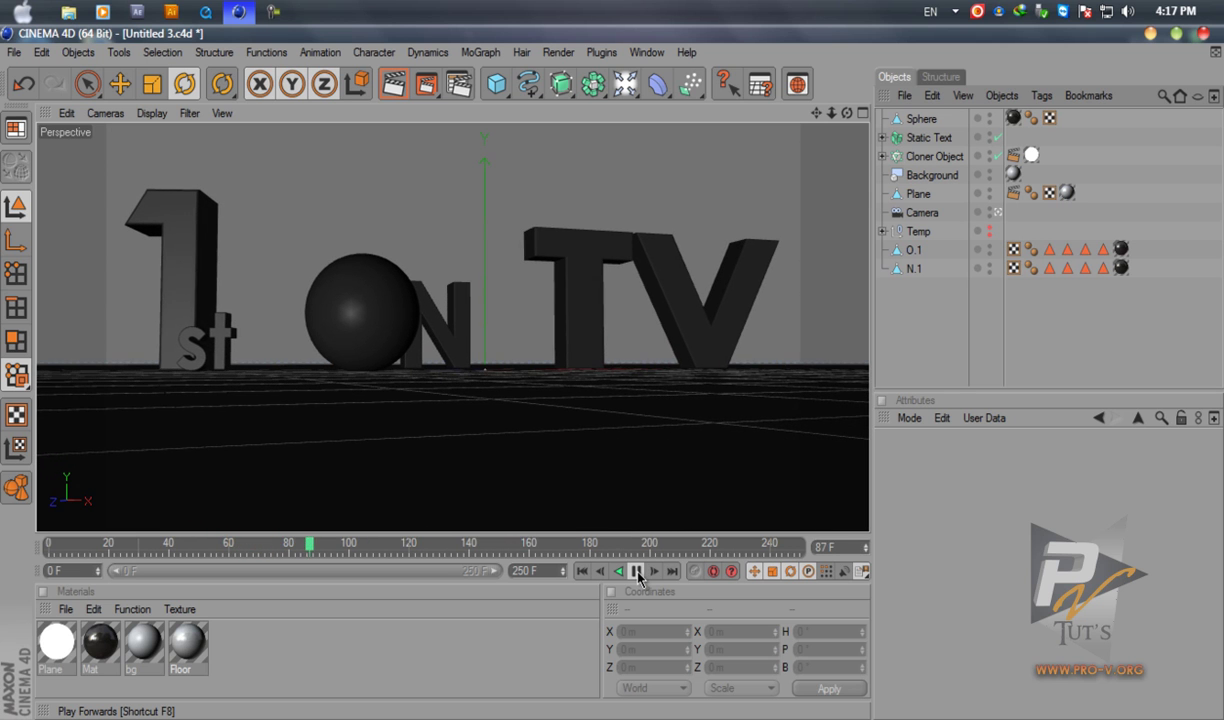
pyautogui.click(637, 571)
# Shift the camera's end keyframe earlier to about frame 140, playing the animation from the start to test its speed
pyautogui.click(921, 213)
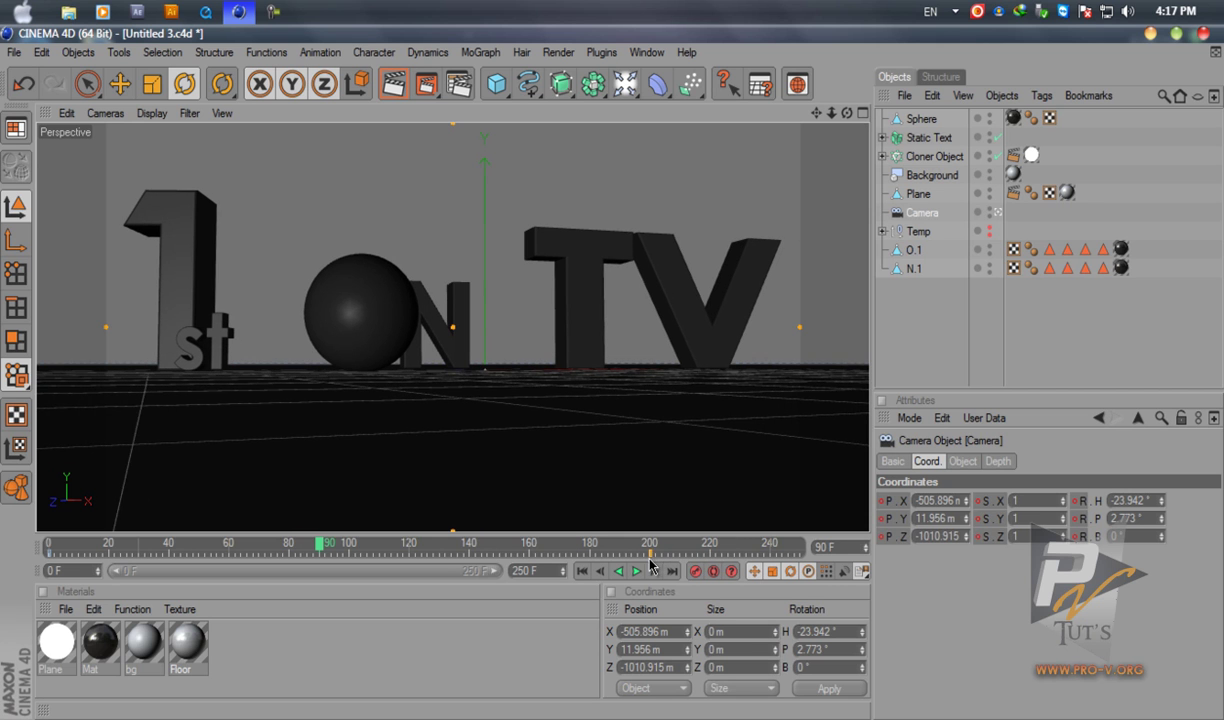
pyautogui.click(580, 571)
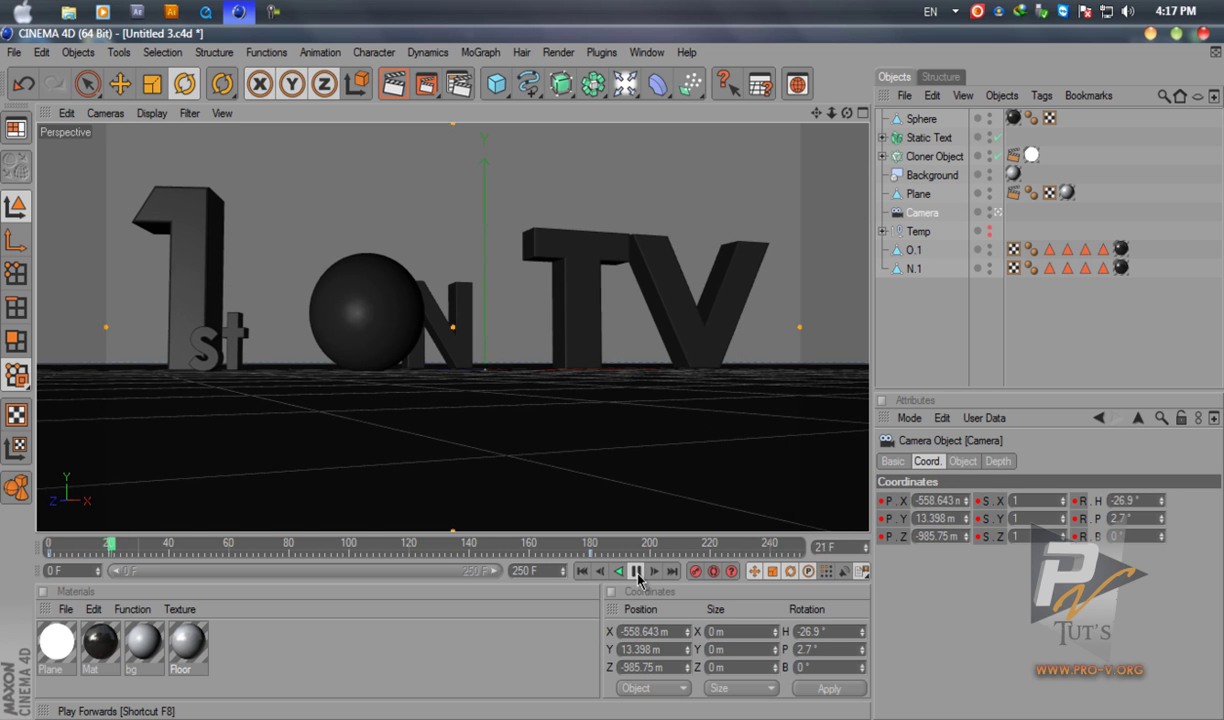
pyautogui.click(636, 572)
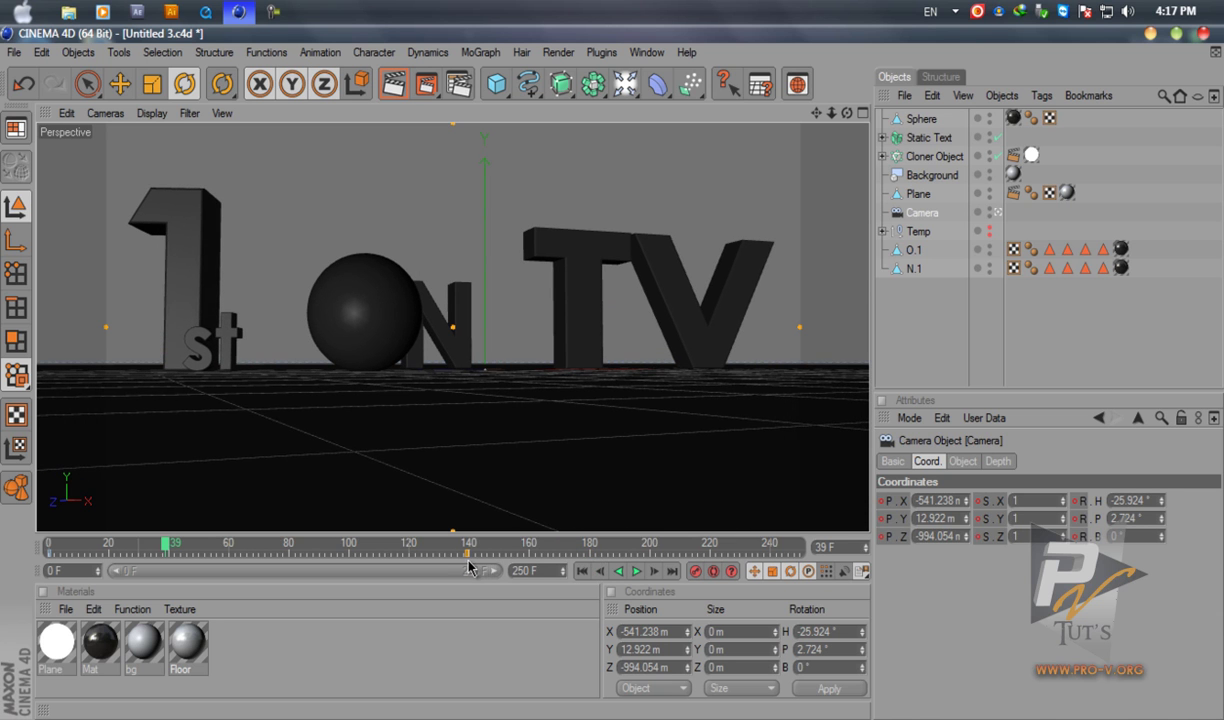
pyautogui.click(582, 571)
pyautogui.click(636, 571)
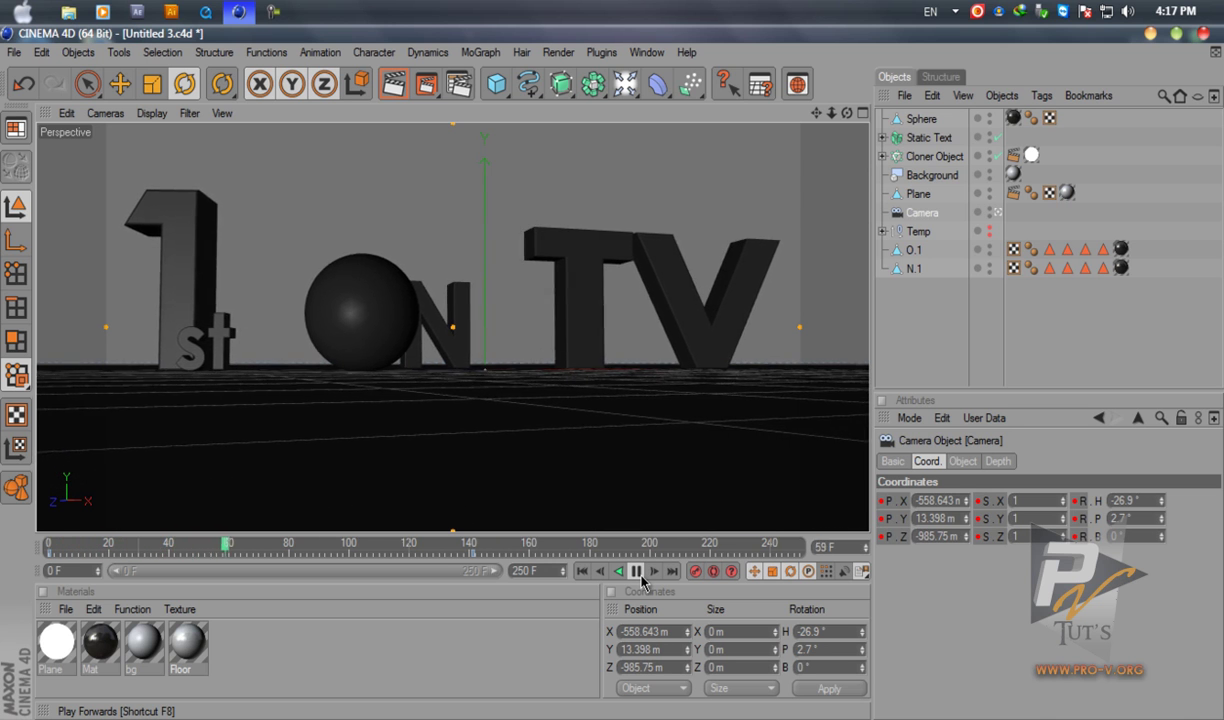
pyautogui.click(637, 573)
# At frame 60, set the sphere's X, Y and Z scale to 0 and keyframe its coordinates
pyautogui.moveTo(240, 551)
pyautogui.mouseDown()
pyautogui.moveTo(36, 562)
pyautogui.moveTo(240, 570)
pyautogui.moveTo(228, 571)
pyautogui.mouseUp()
pyautogui.click(390, 337)
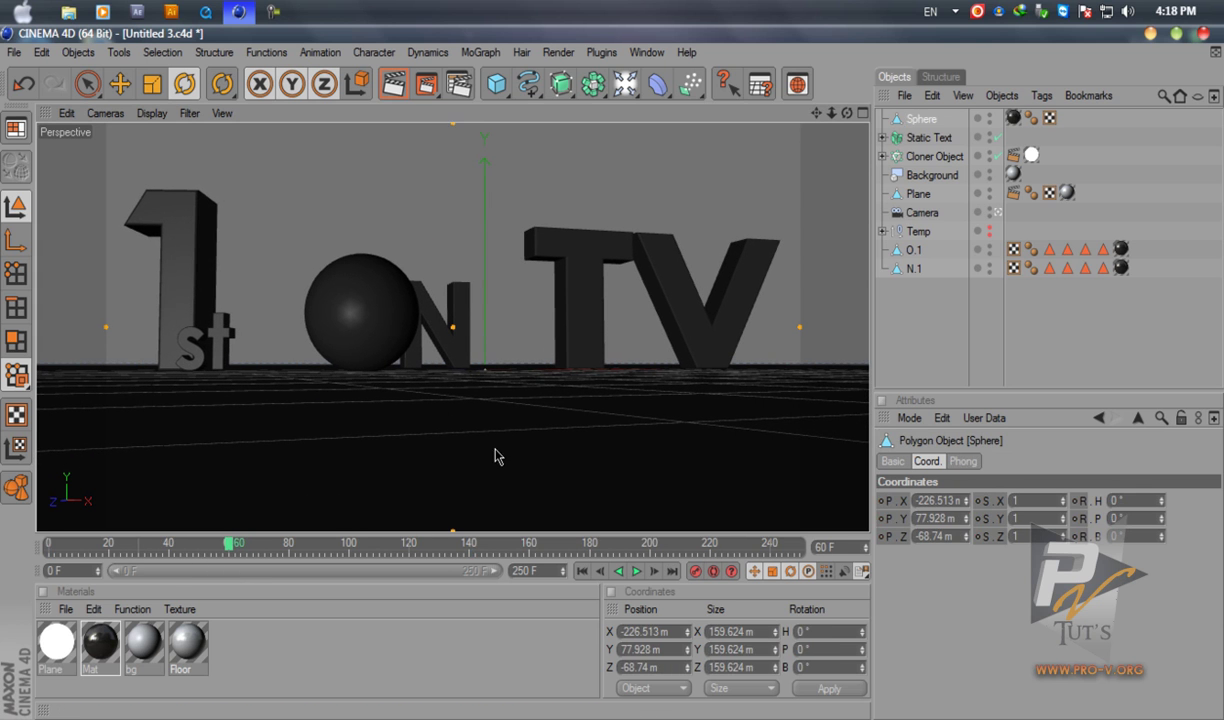
pyautogui.click(152, 84)
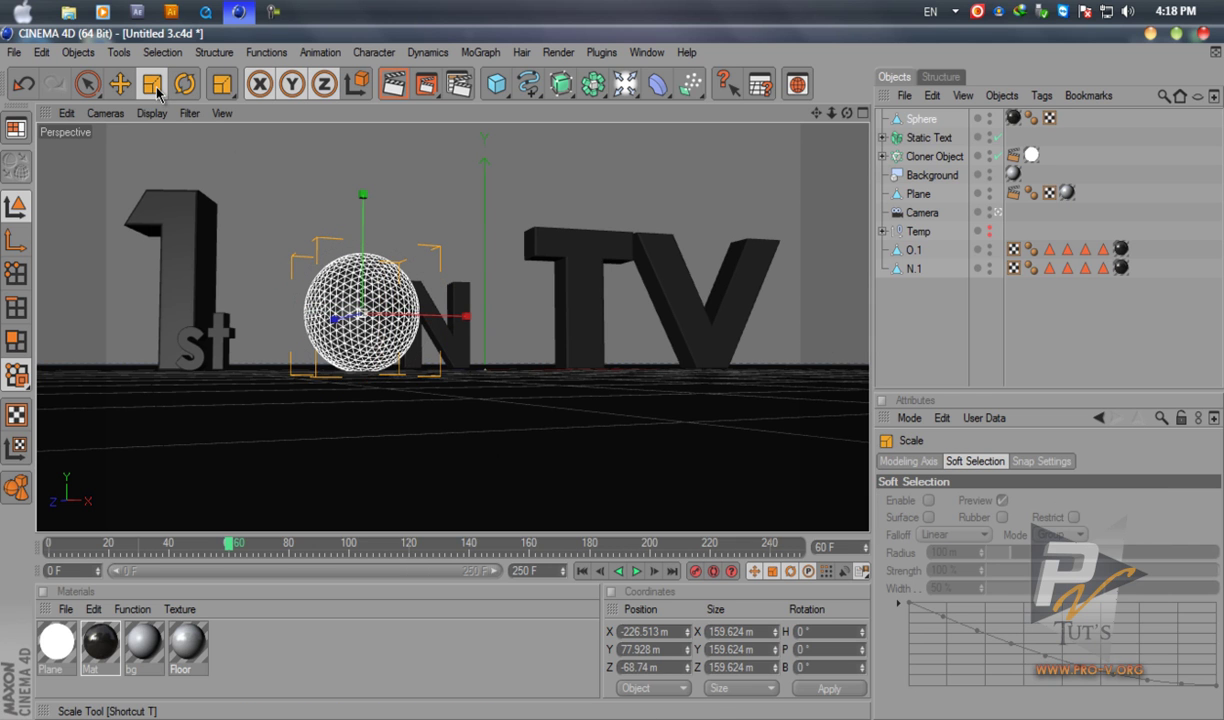
pyautogui.click(921, 120)
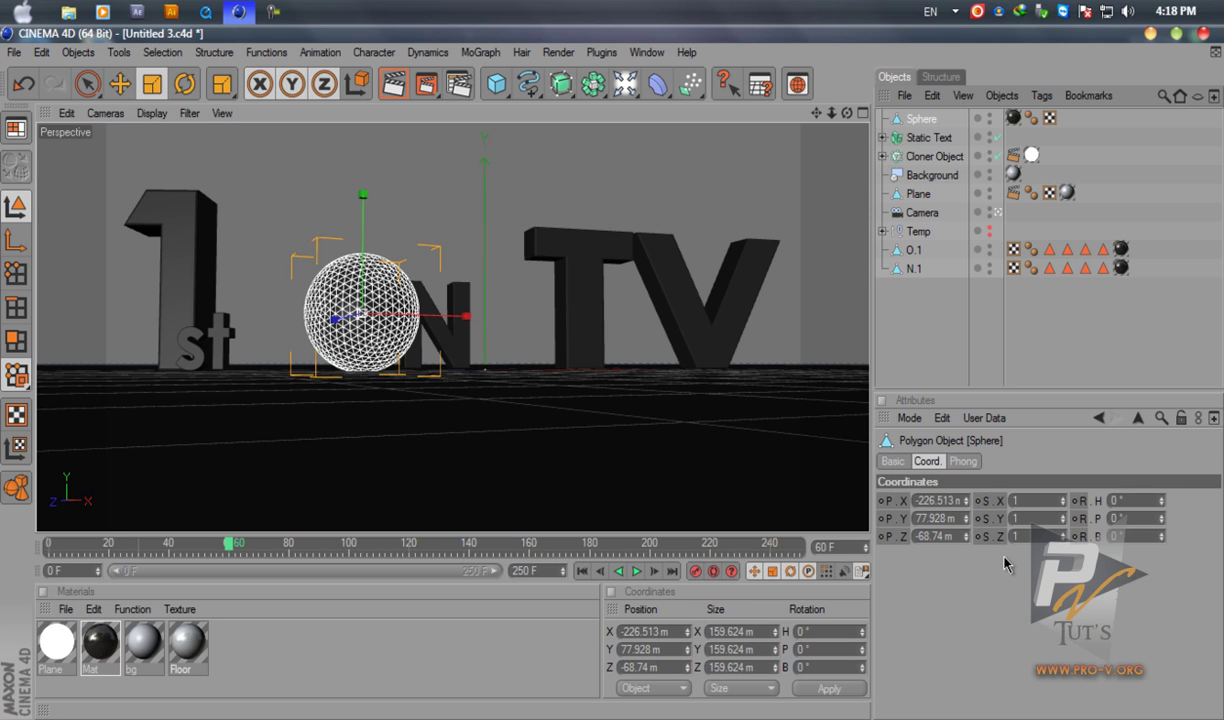
pyautogui.click(1039, 502)
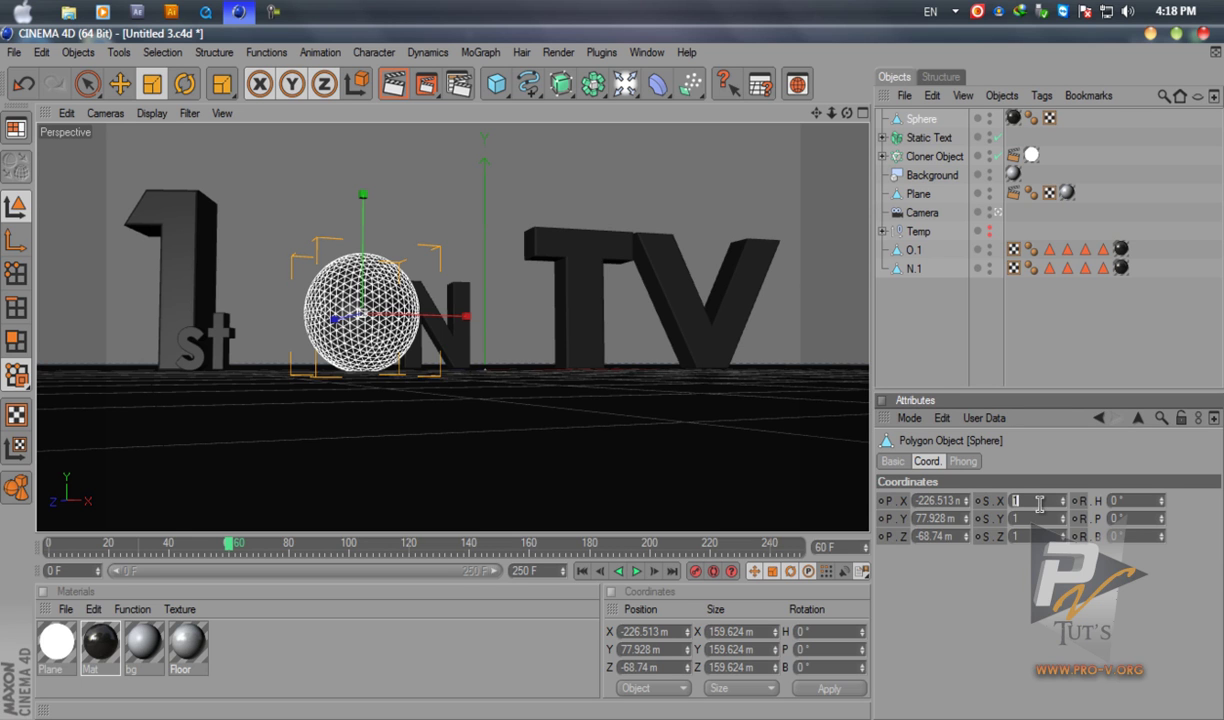
pyautogui.write('0')
pyautogui.click(1033, 518)
pyautogui.write('0')
pyautogui.click(1032, 536)
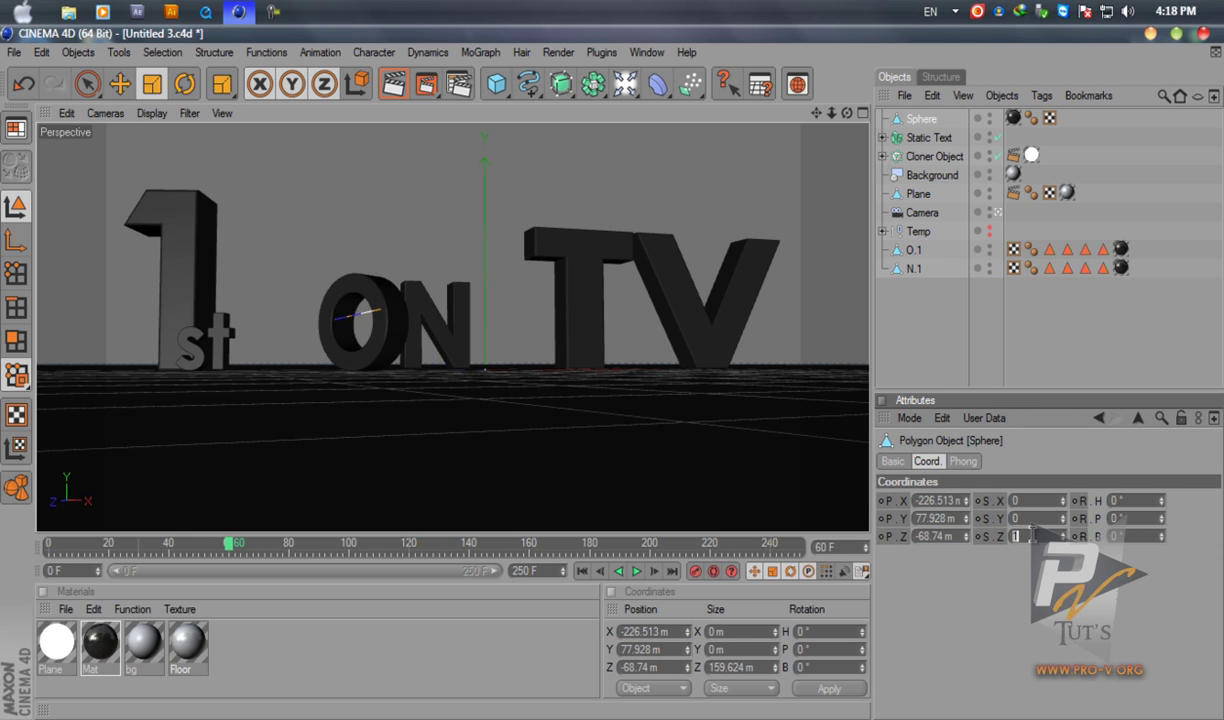
pyautogui.write('0')
pyautogui.click(1036, 518)
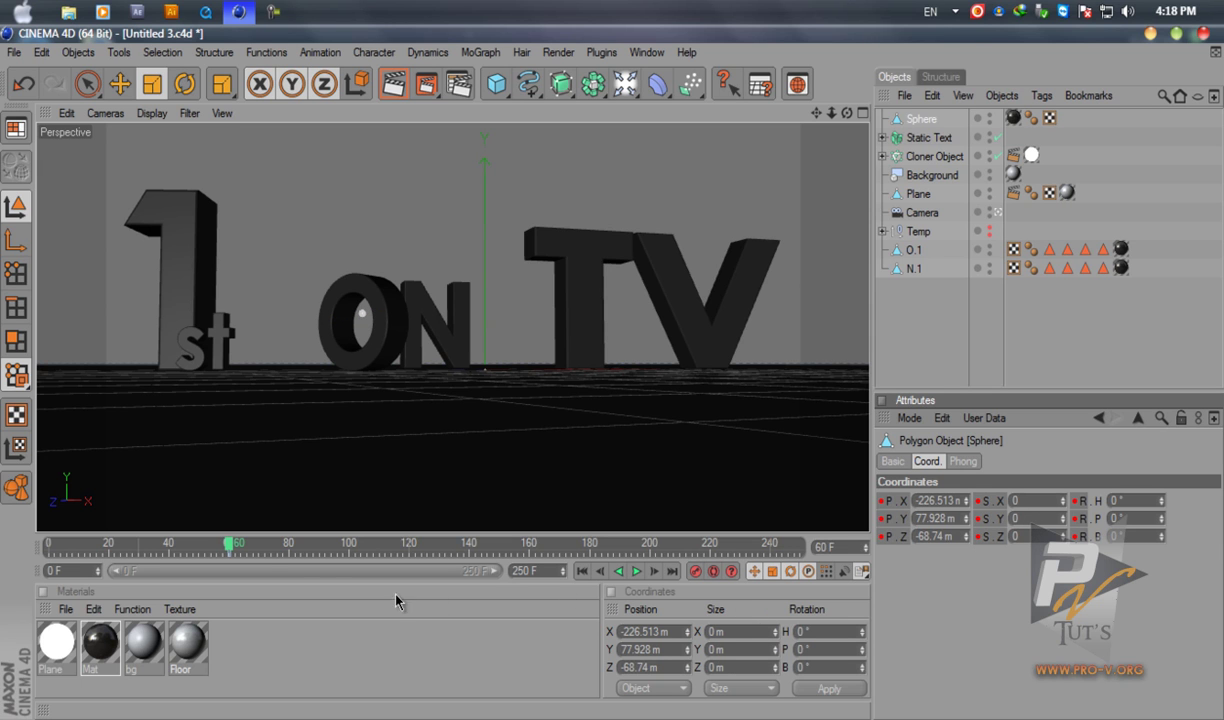
# At frame 70, set the sphere's X, Y and Z scale to 1 and keyframe it
pyautogui.click(259, 546)
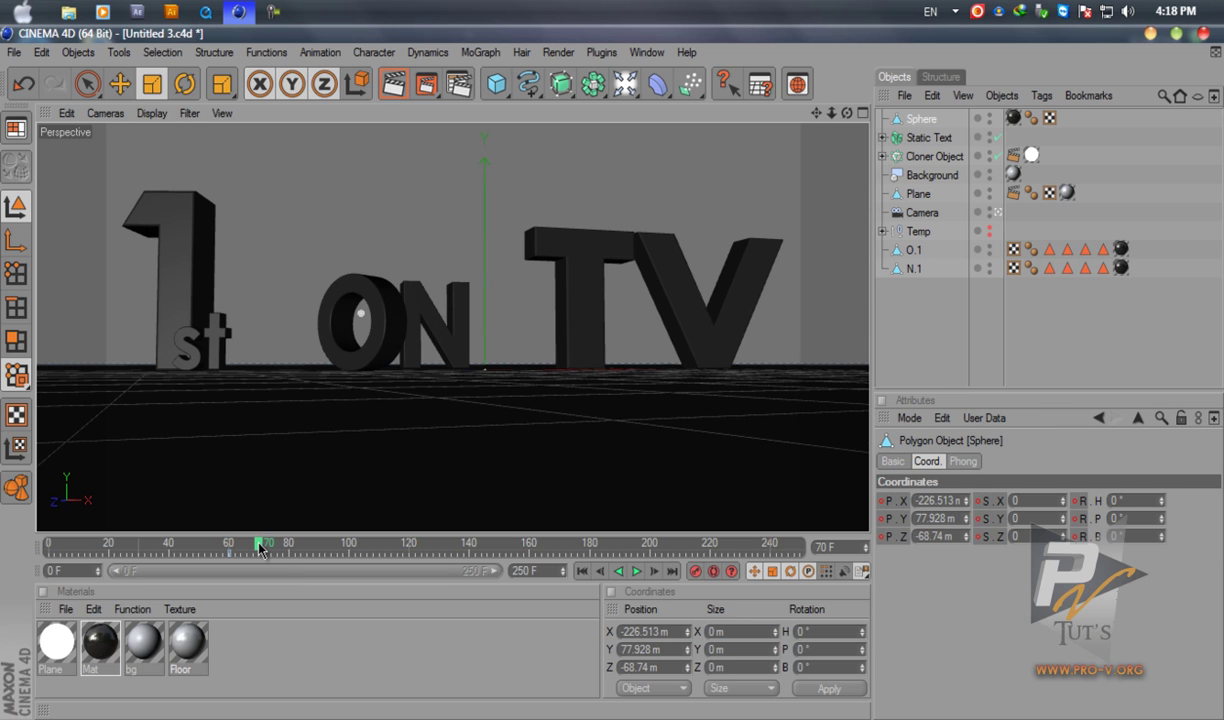
pyautogui.click(1047, 501)
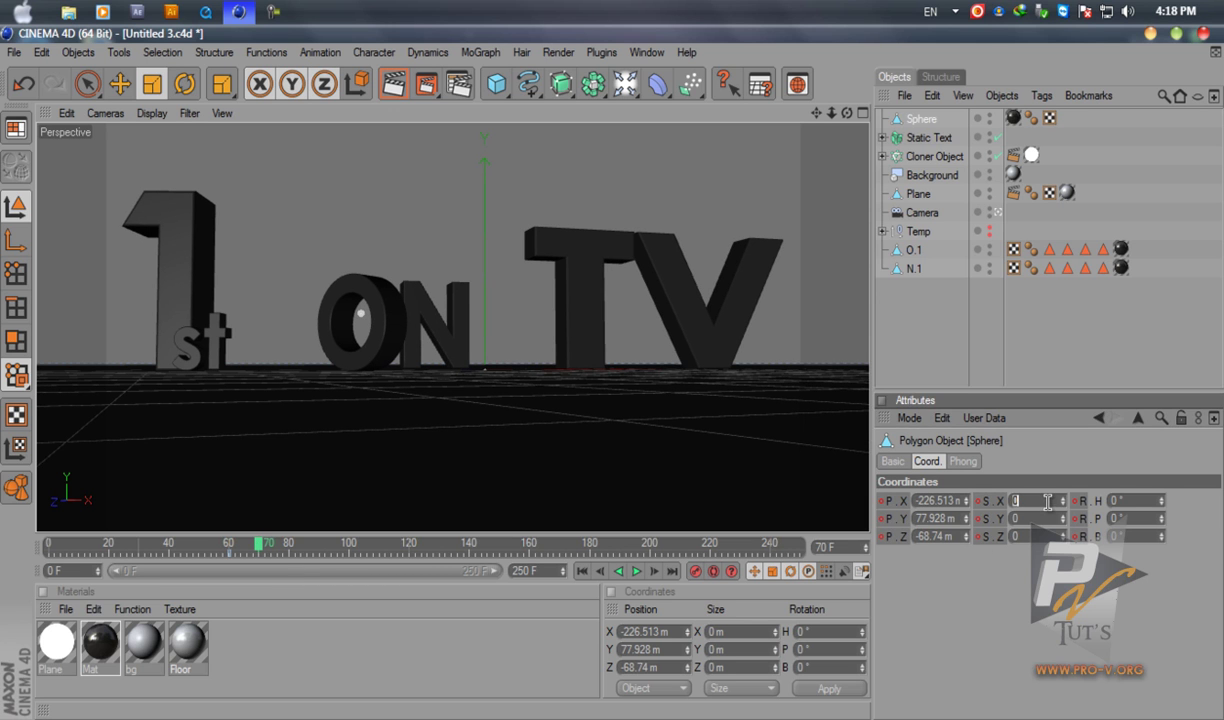
pyautogui.write('1')
pyautogui.press('Tab')
pyautogui.write('1')
pyautogui.press('Tab')
pyautogui.write('1')
pyautogui.press('Return')
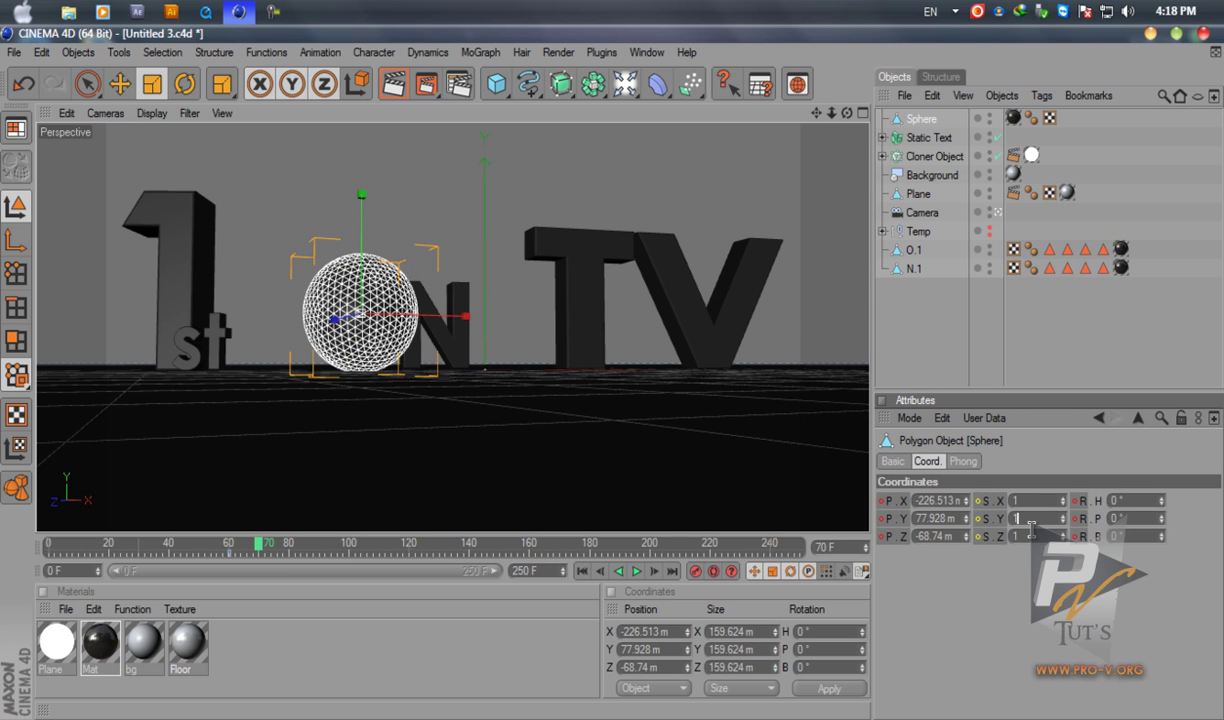
# Play the animation from the start and replay it from frame 63 to check how the sphere grows
pyautogui.click(582, 571)
pyautogui.click(932, 366)
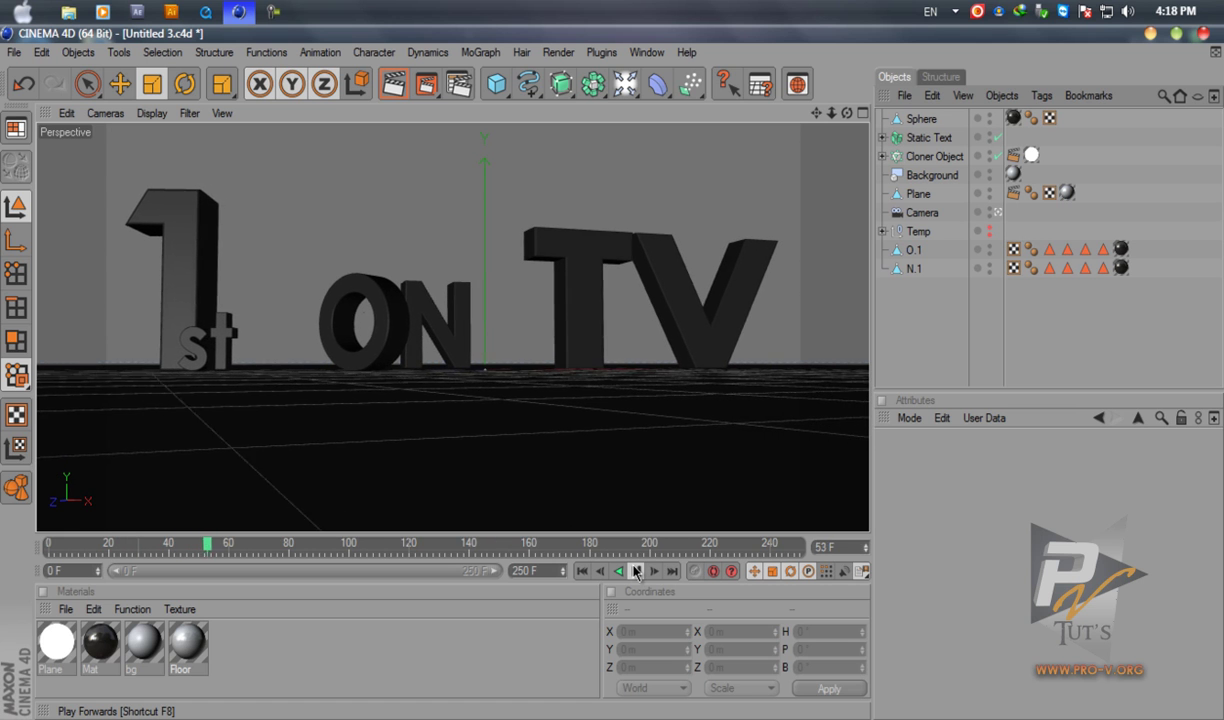
pyautogui.click(637, 571)
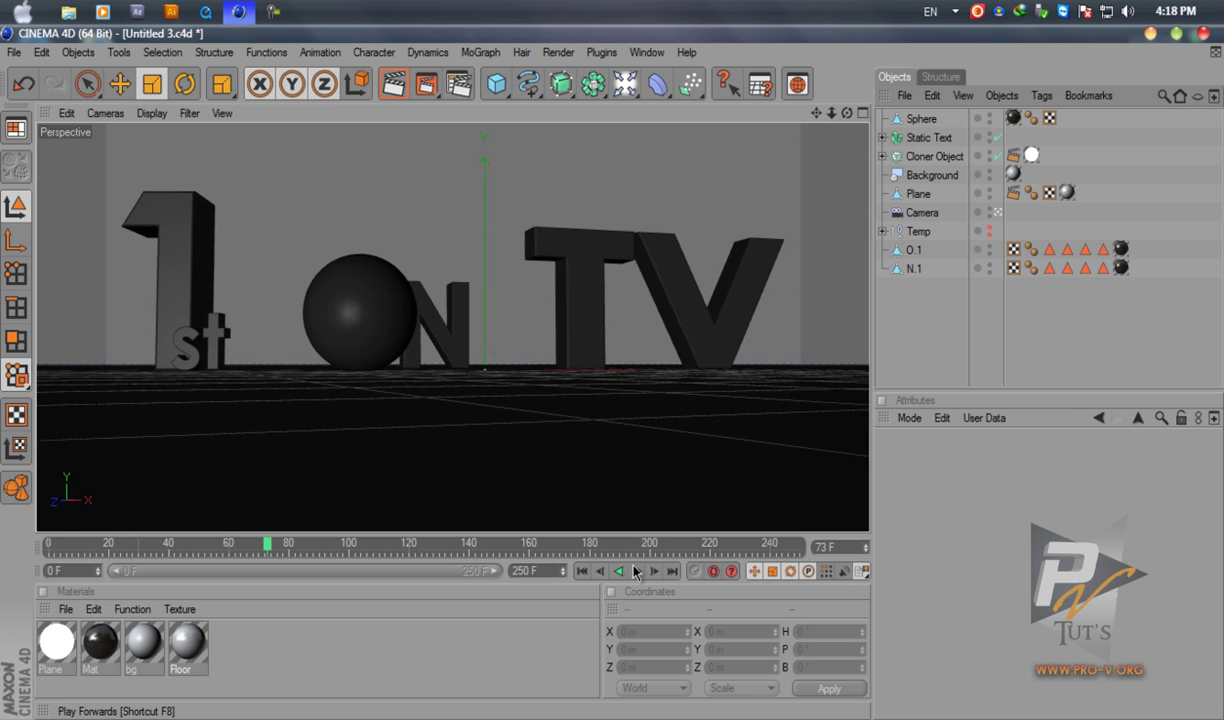
pyautogui.moveTo(265, 547); pyautogui.dragTo(238, 549)
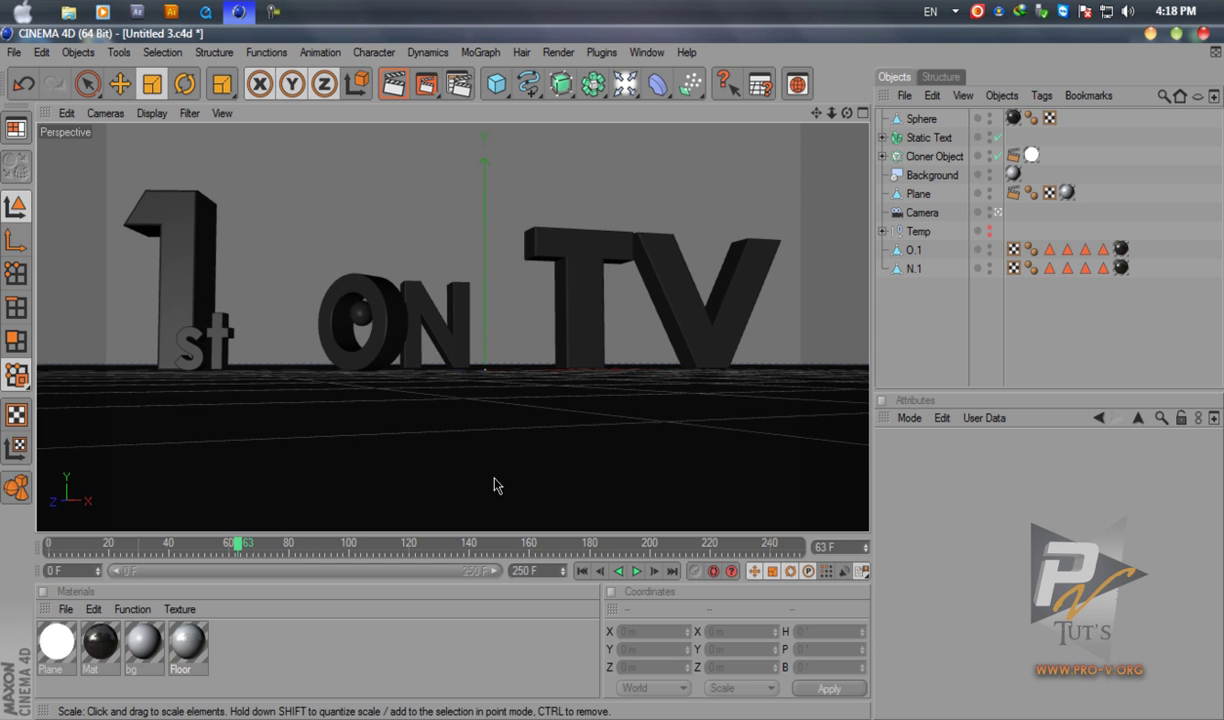
pyautogui.click(928, 120)
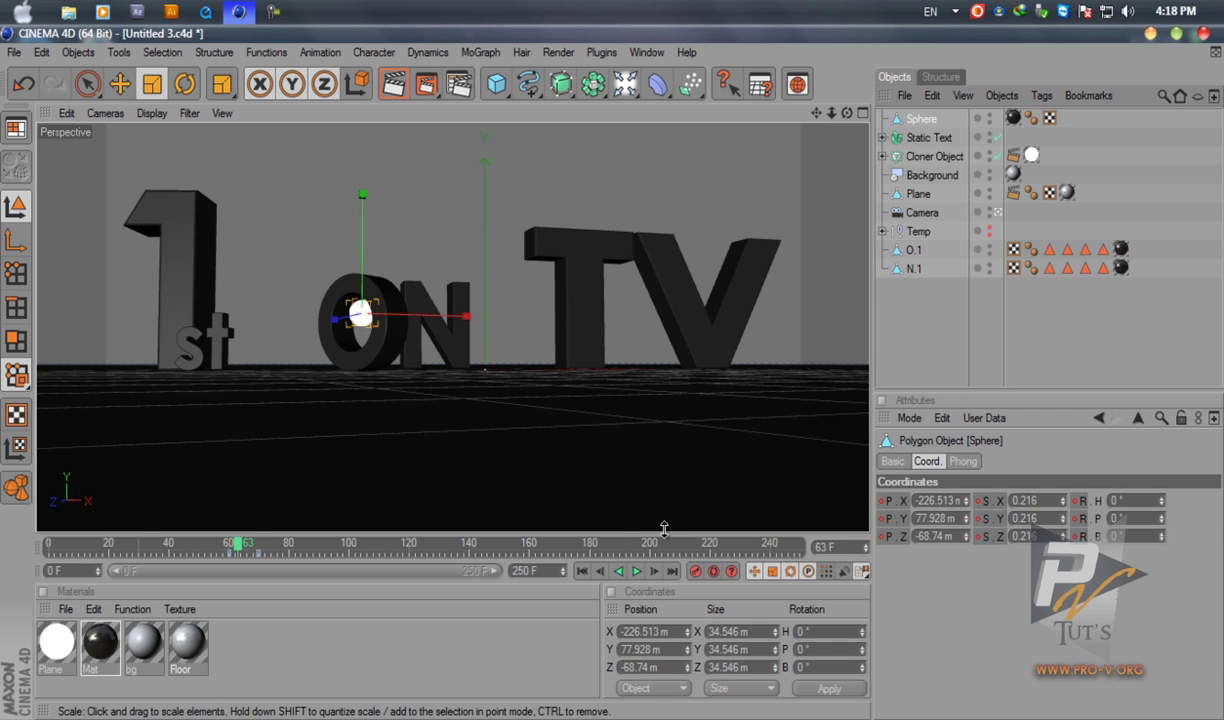
pyautogui.click(636, 571)
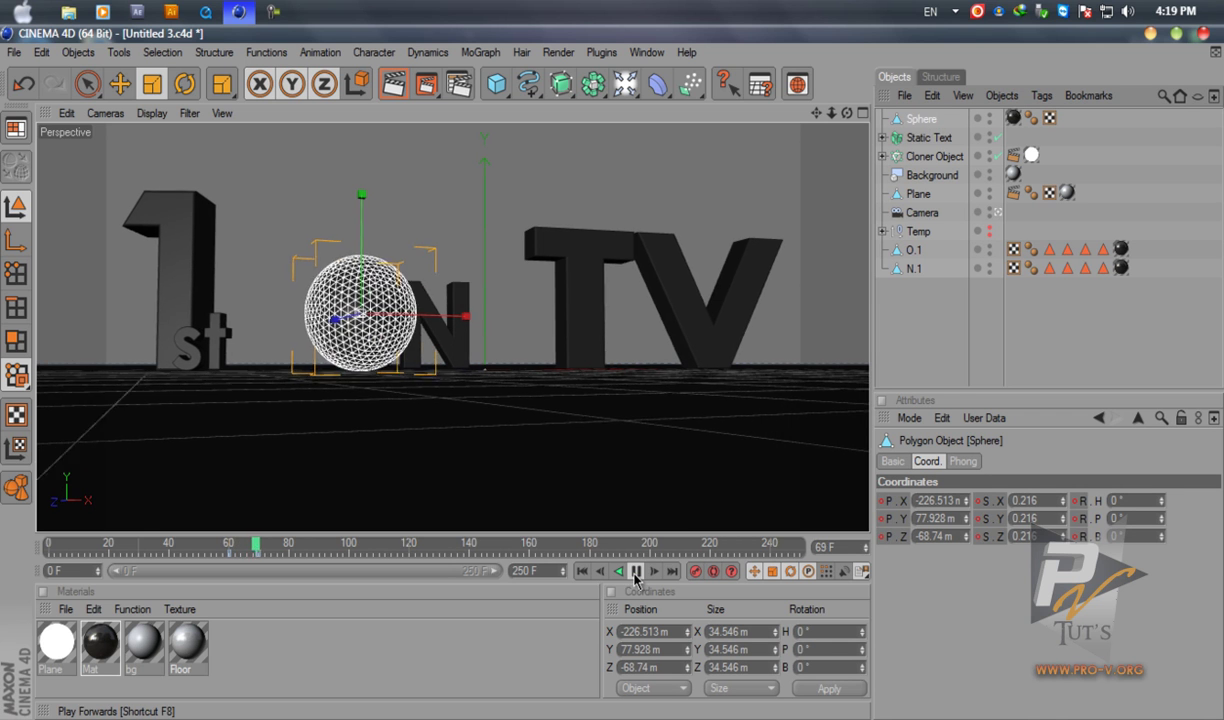
pyautogui.click(636, 571)
# In the Front view, move only the sphere's axis down to its base, at a Y position of about 1.3 m
pyautogui.click(861, 114)
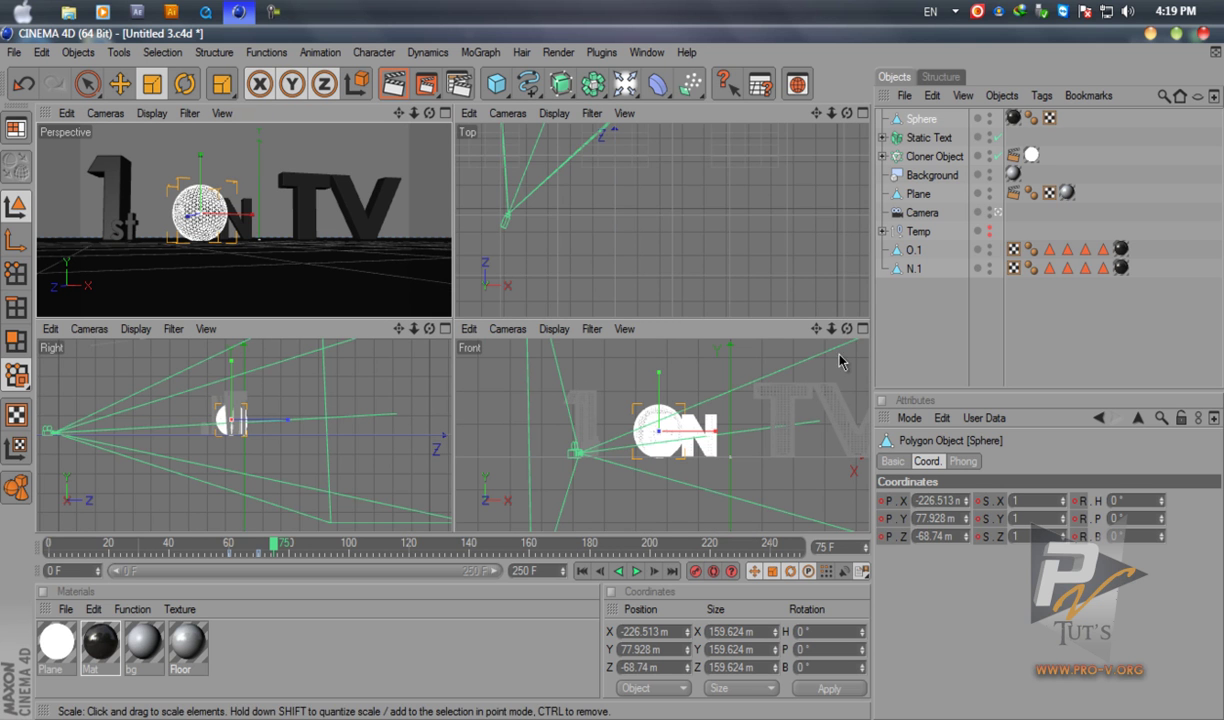
pyautogui.click(862, 328)
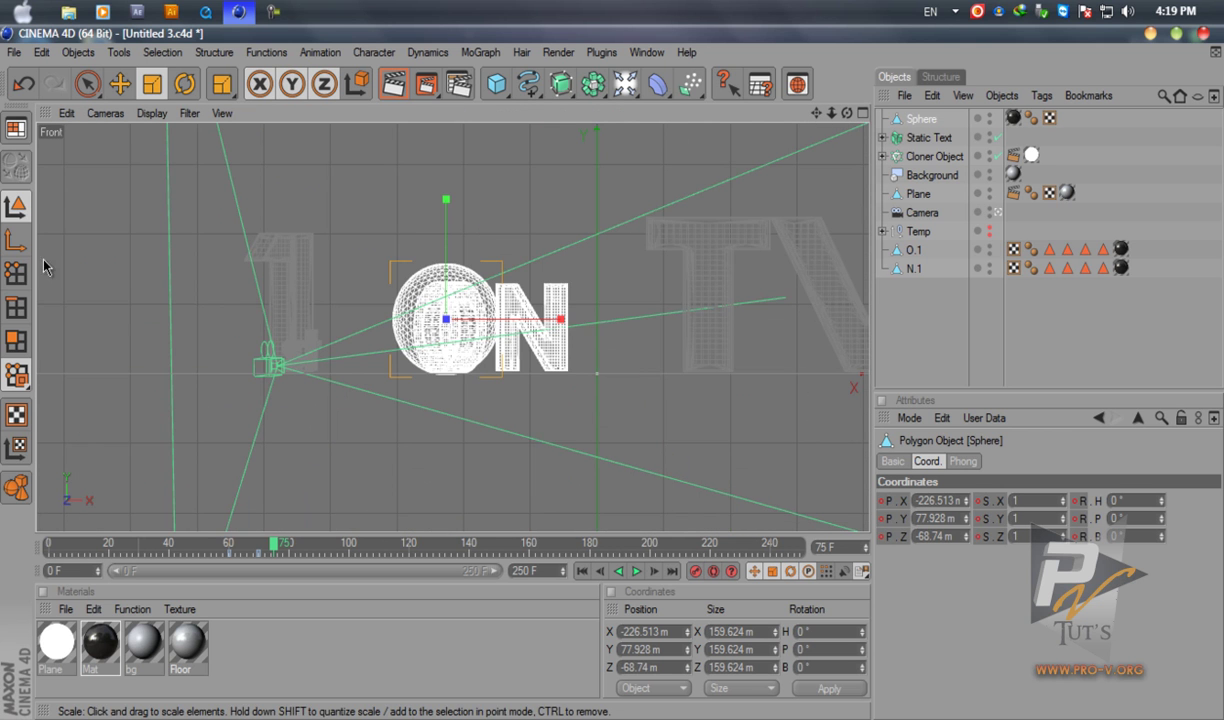
pyautogui.click(15, 240)
pyautogui.press('e')
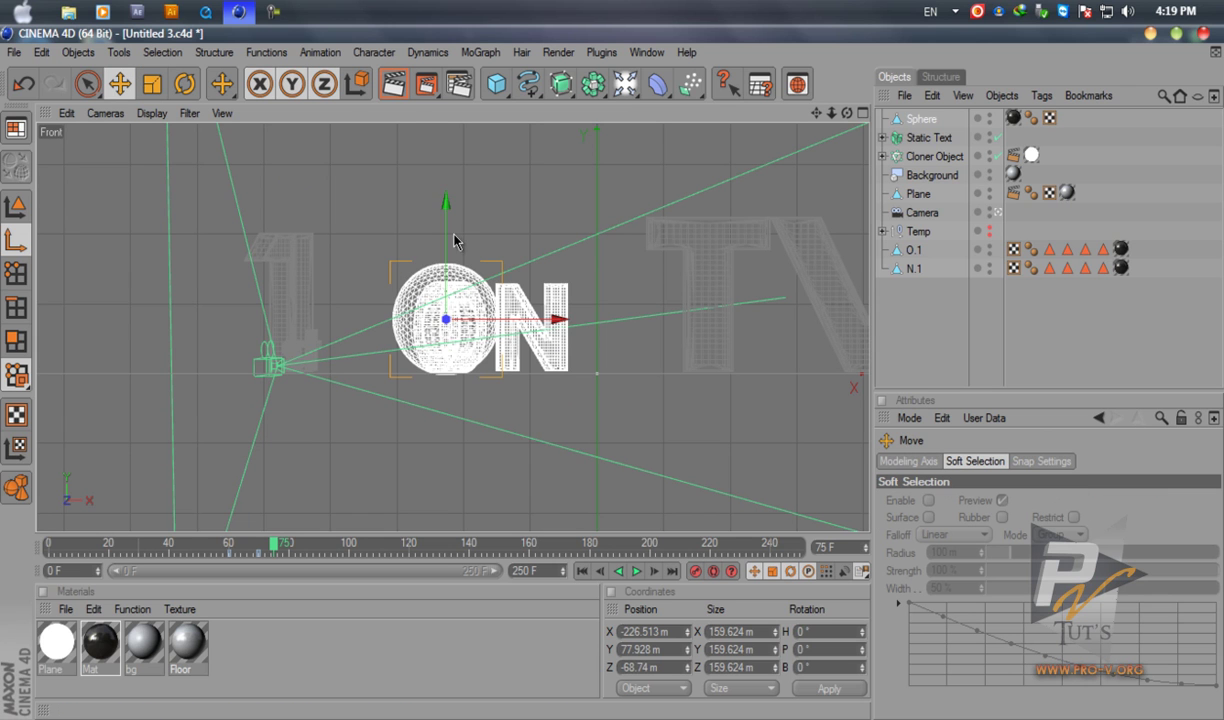
pyautogui.moveTo(438, 212); pyautogui.dragTo(615, 380)
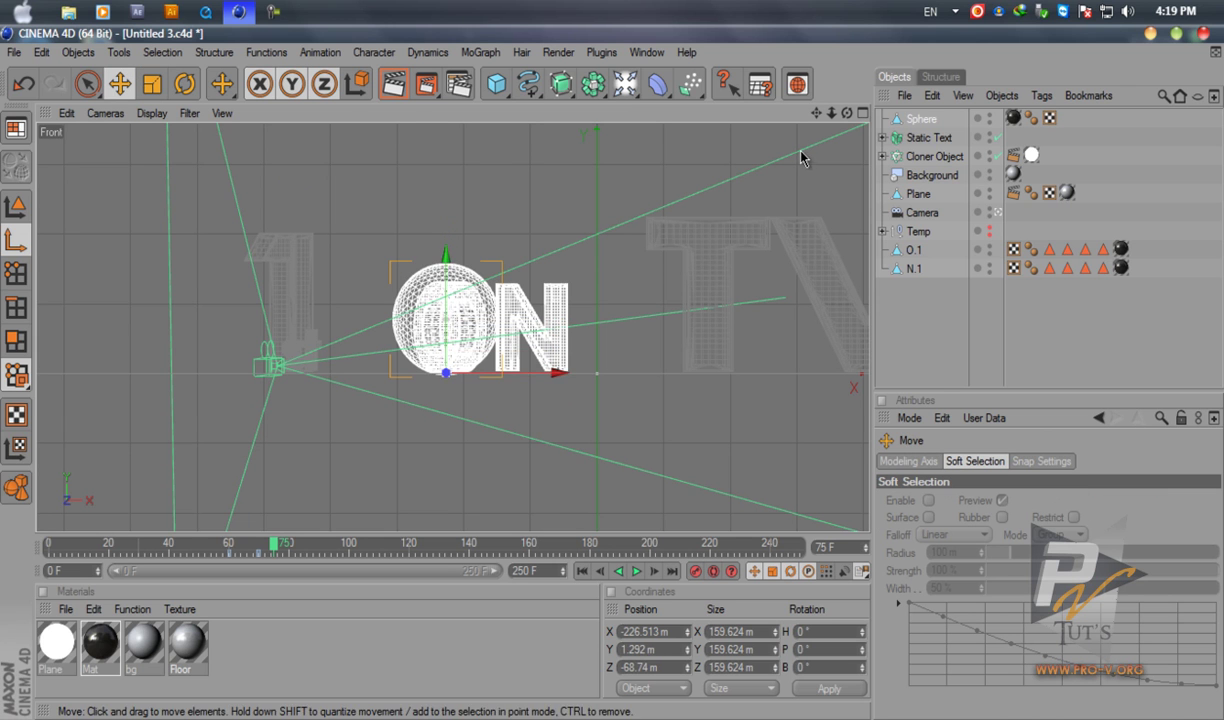
# In the Right view, move the sphere's axis up slightly to a Y position of about 13.8 m
pyautogui.click(862, 113)
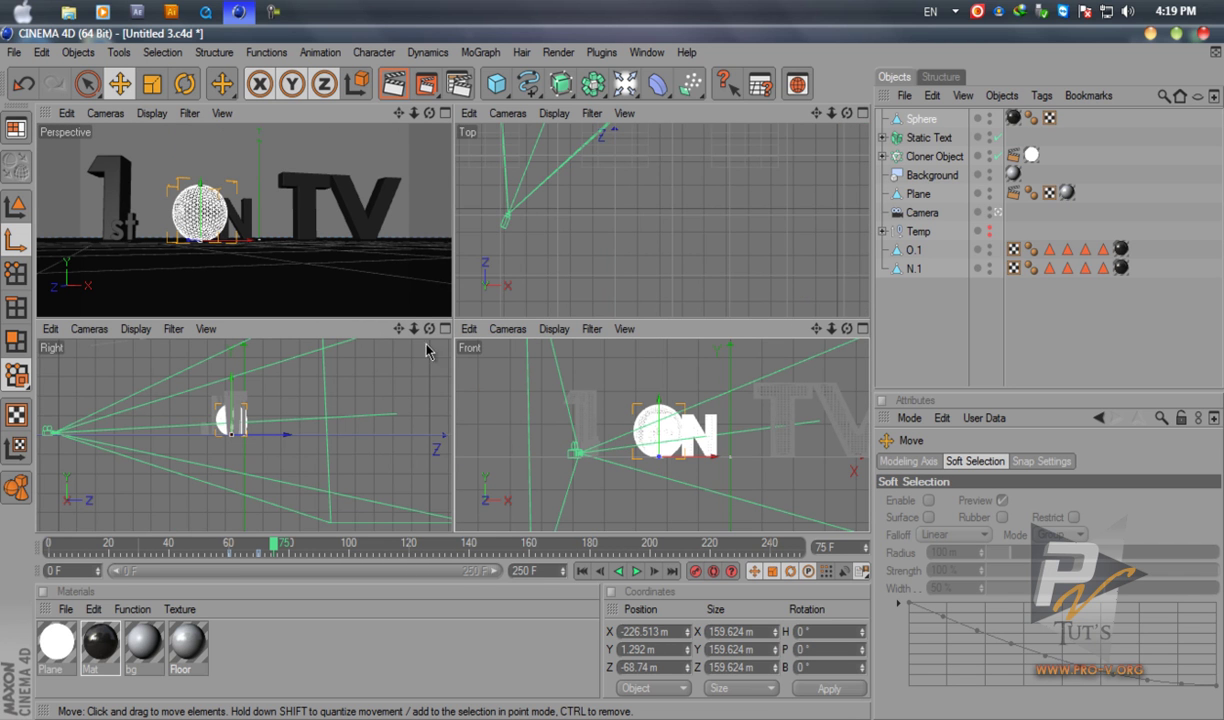
pyautogui.press('F3')
pyautogui.scroll(3, 693, 370)
pyautogui.scroll(4, 724, 393)
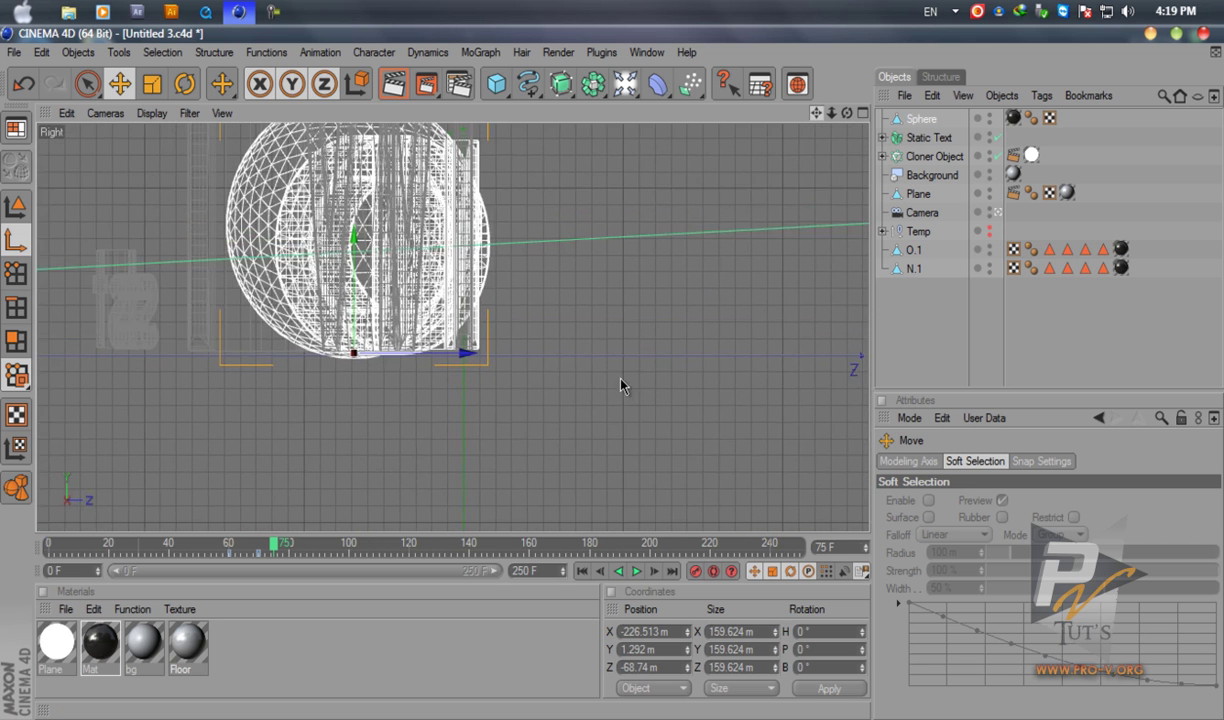
pyautogui.scroll(-1, 612, 380)
pyautogui.scroll(2, 677, 237)
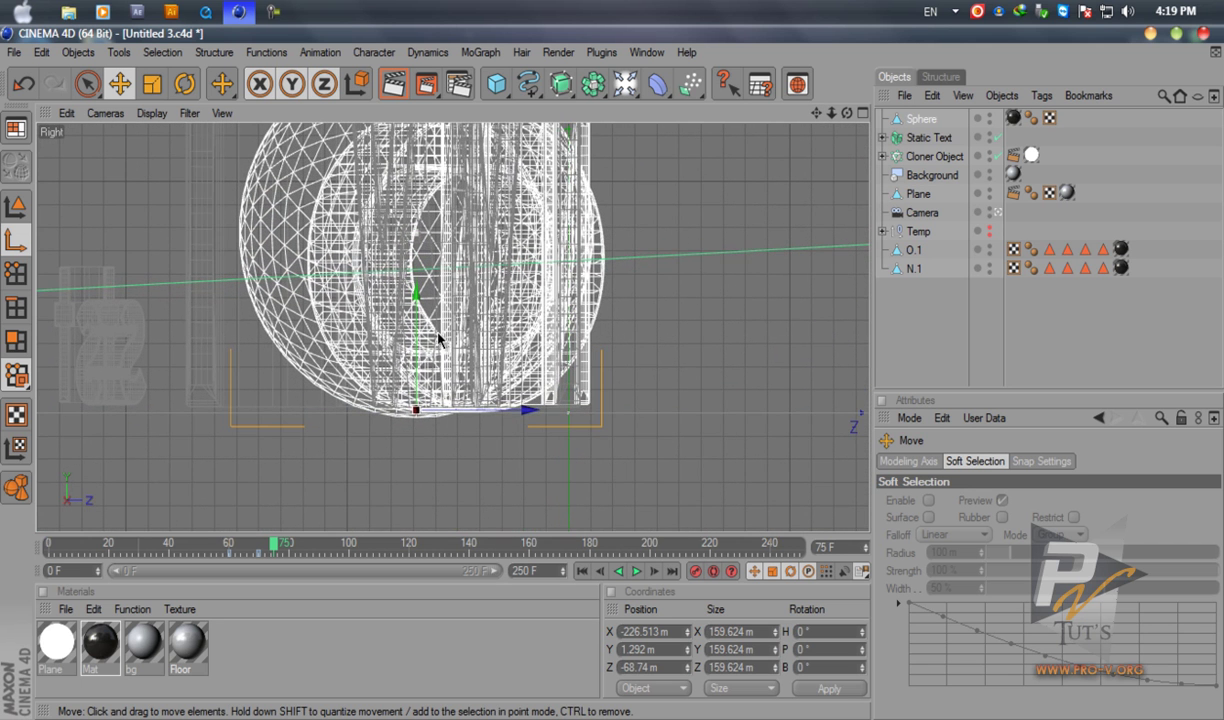
pyautogui.moveTo(412, 328); pyautogui.dragTo(613, 379)
pyautogui.click(861, 114)
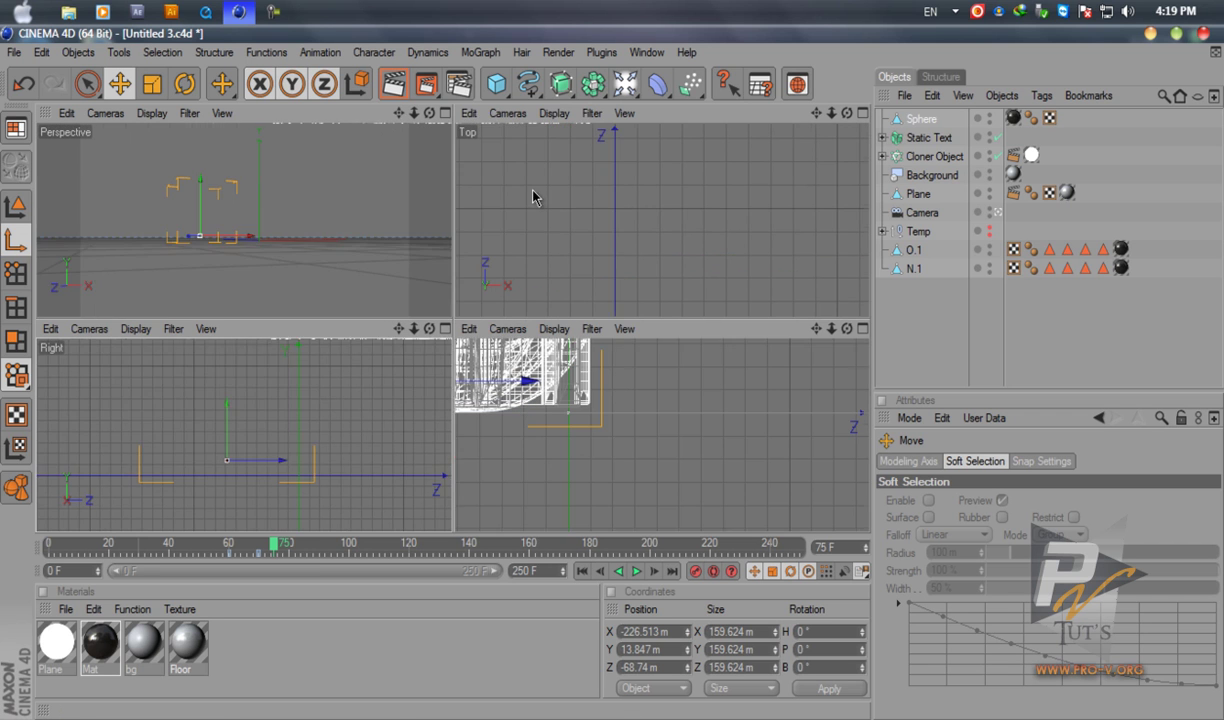
# Play the animation from the start in the Perspective view to check how the sphere grows, stopping at frame 67
pyautogui.click(424, 116)
pyautogui.click(581, 571)
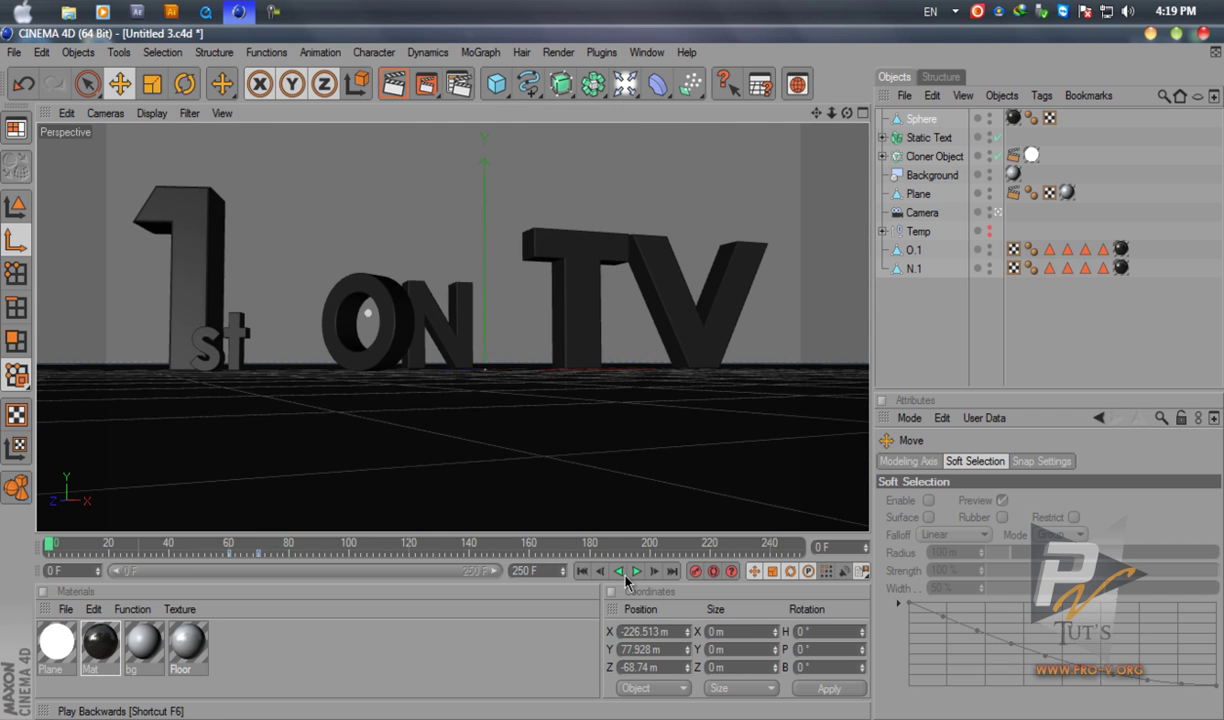
pyautogui.click(636, 571)
pyautogui.click(910, 362)
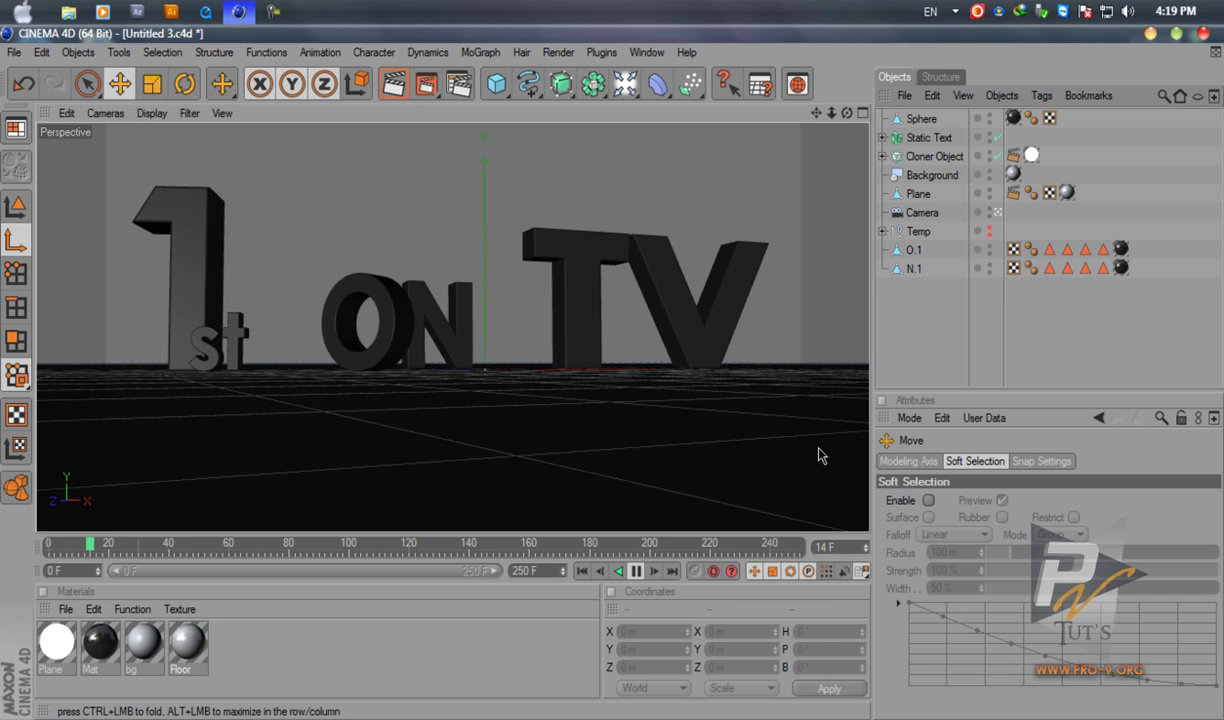
pyautogui.click(636, 572)
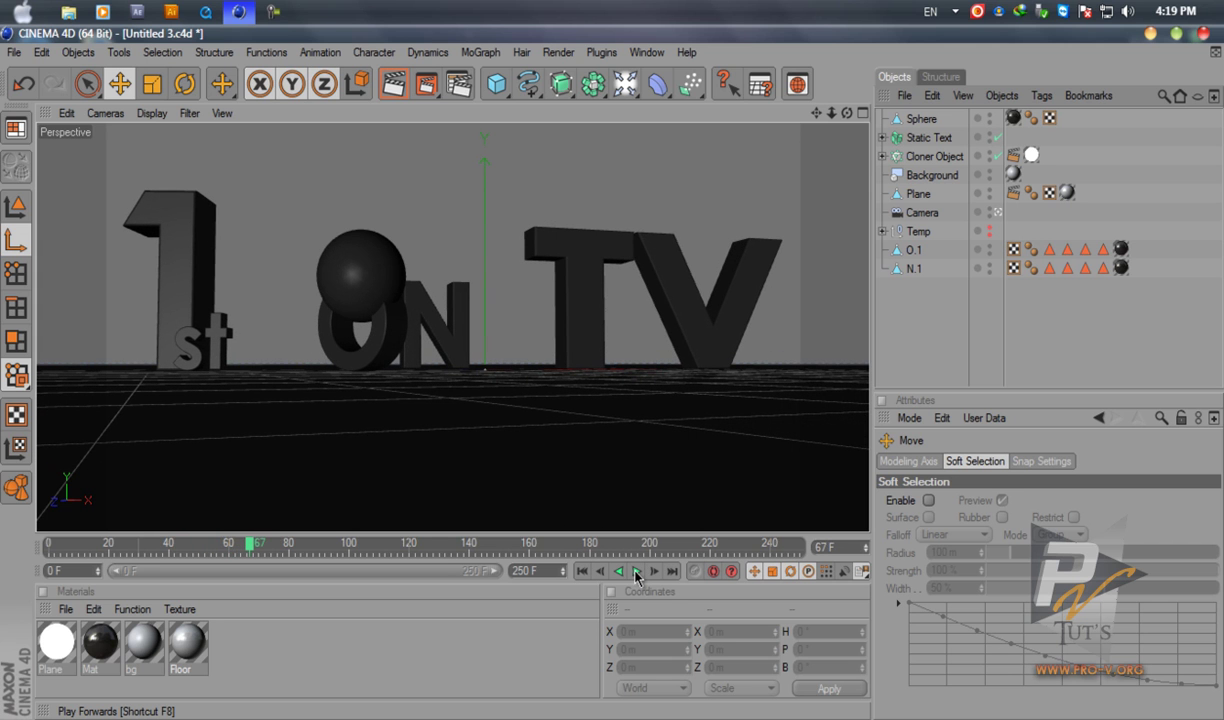
# Try to move the sphere's axis down to about 1 m in Y at frame 67 and scrub the timeline to check it
pyautogui.click(918, 121)
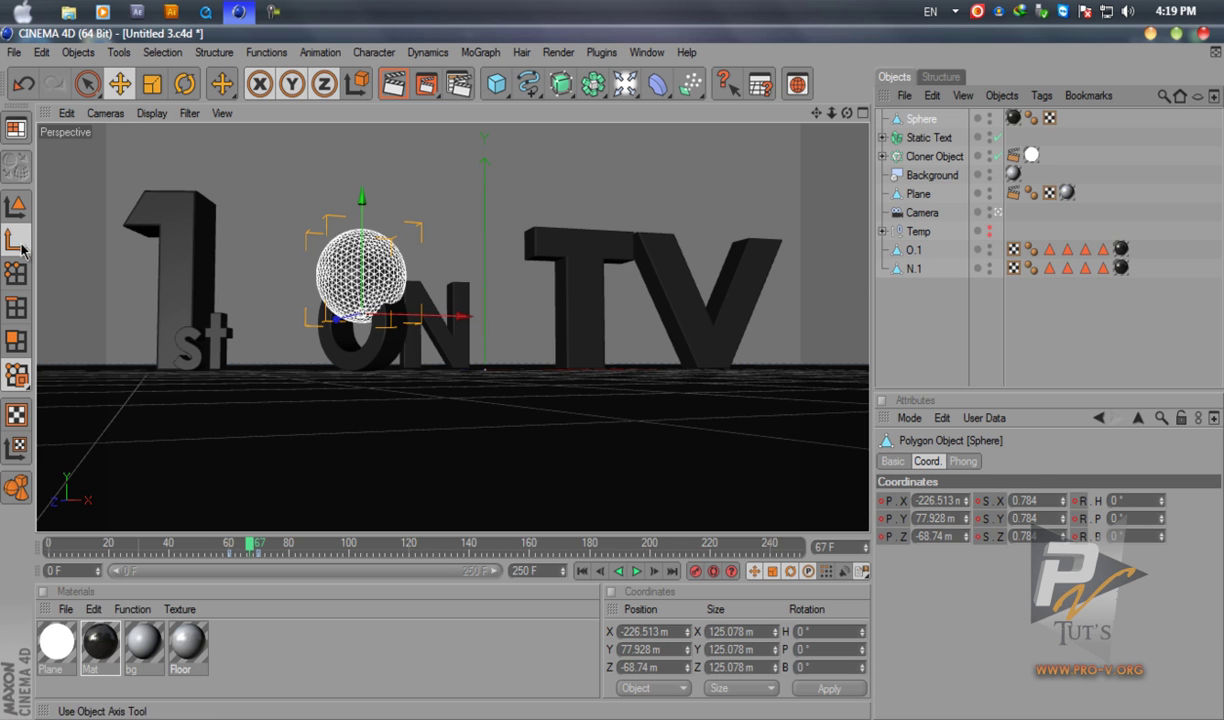
pyautogui.moveTo(361, 222); pyautogui.dragTo(612, 381)
pyautogui.click(15, 206)
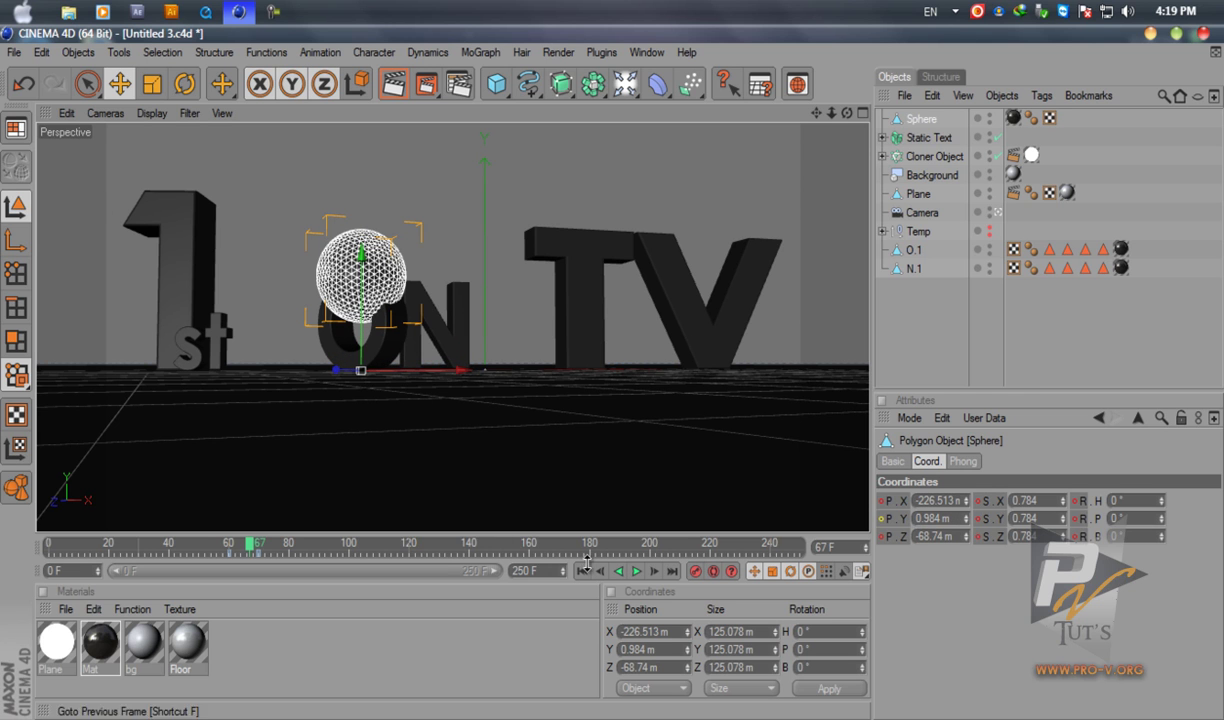
pyautogui.moveTo(258, 556)
pyautogui.mouseDown()
pyautogui.moveTo(218, 555)
pyautogui.moveTo(251, 553)
pyautogui.moveTo(240, 553)
pyautogui.mouseUp()
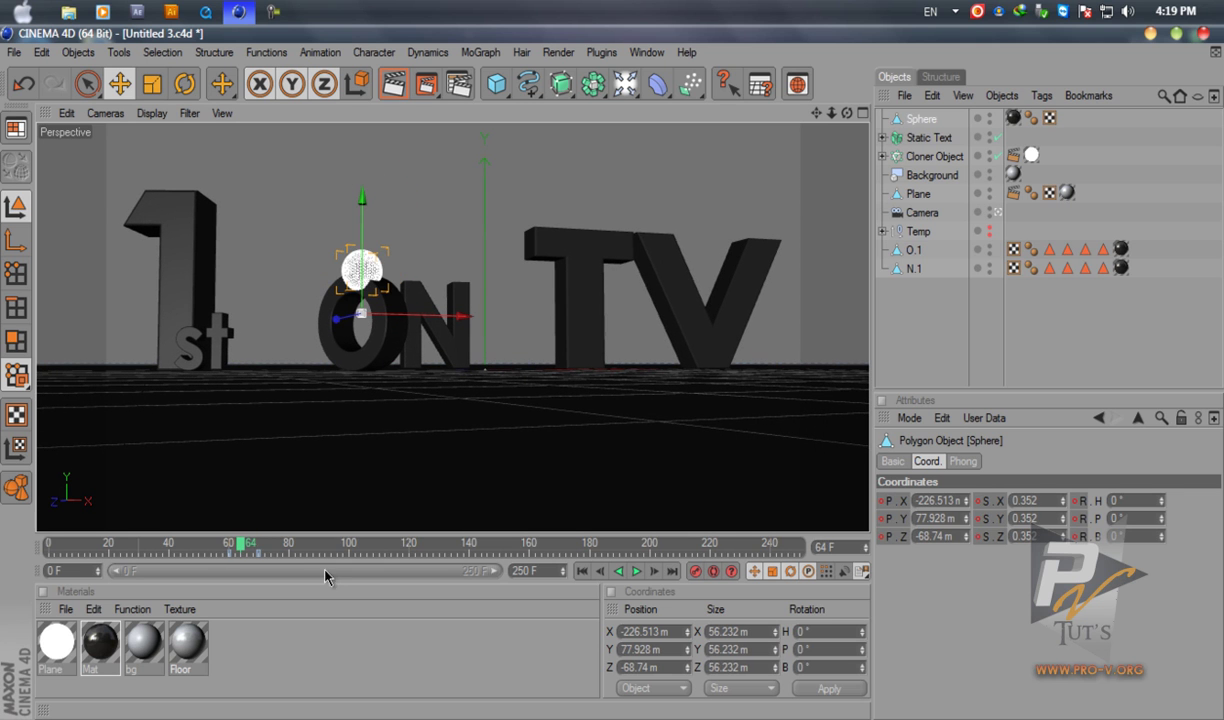
pyautogui.moveTo(267, 553); pyautogui.dragTo(319, 553)
# Delete the sphere's keyframes at frames 70 and 60
pyautogui.click(259, 555)
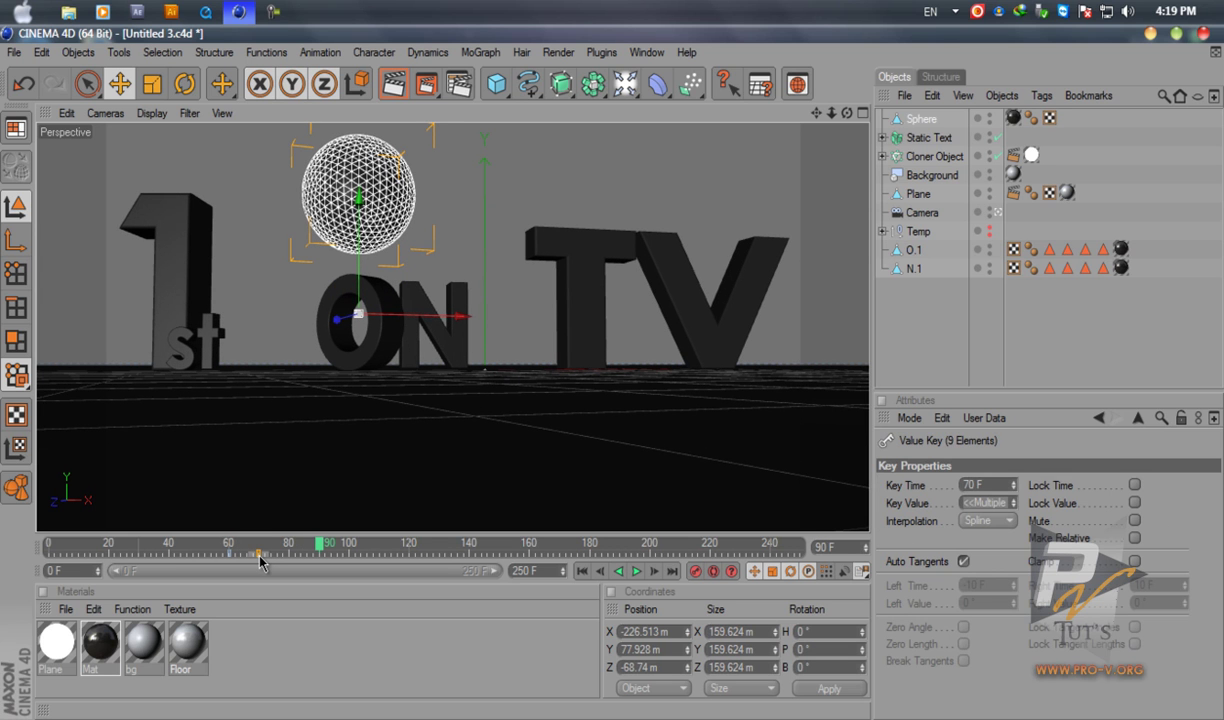
pyautogui.press('Delete')
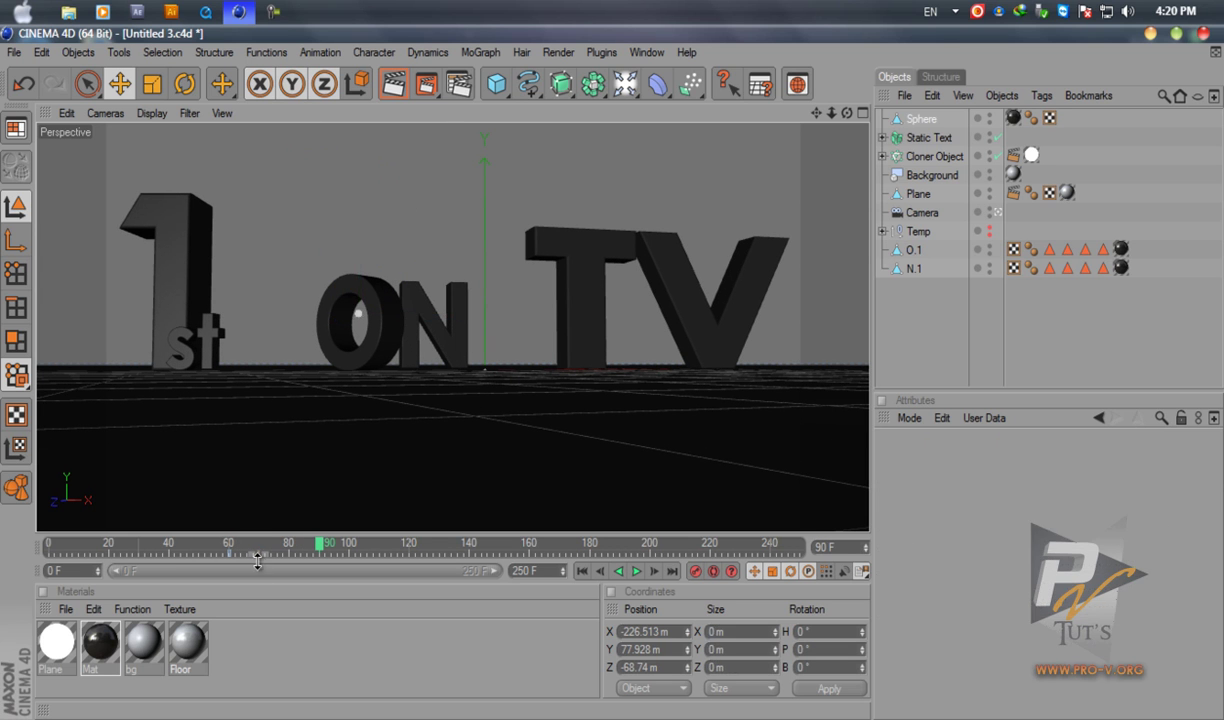
pyautogui.click(229, 558)
pyautogui.click(730, 425)
pyautogui.click(920, 120)
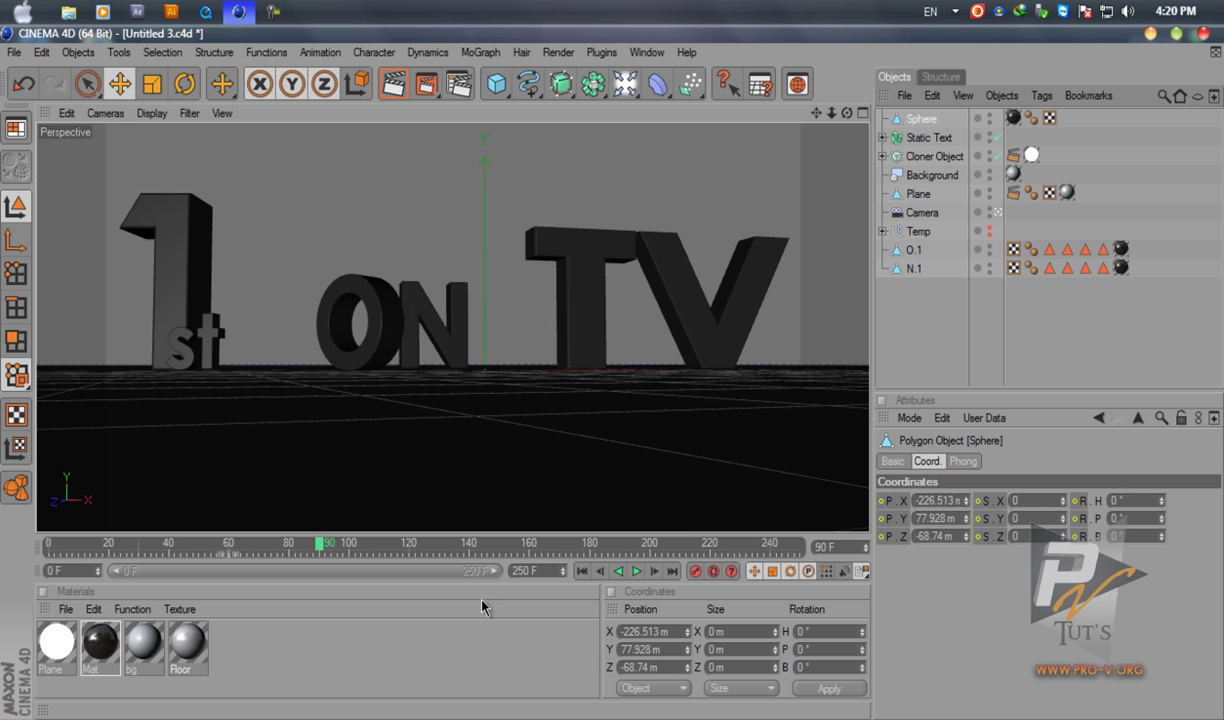
# Delete the animation tracks of the sphere's coordinates and set its X, Y and Z scale to 1
pyautogui.rightClick(1007, 505)
pyautogui.moveTo(1015, 407)
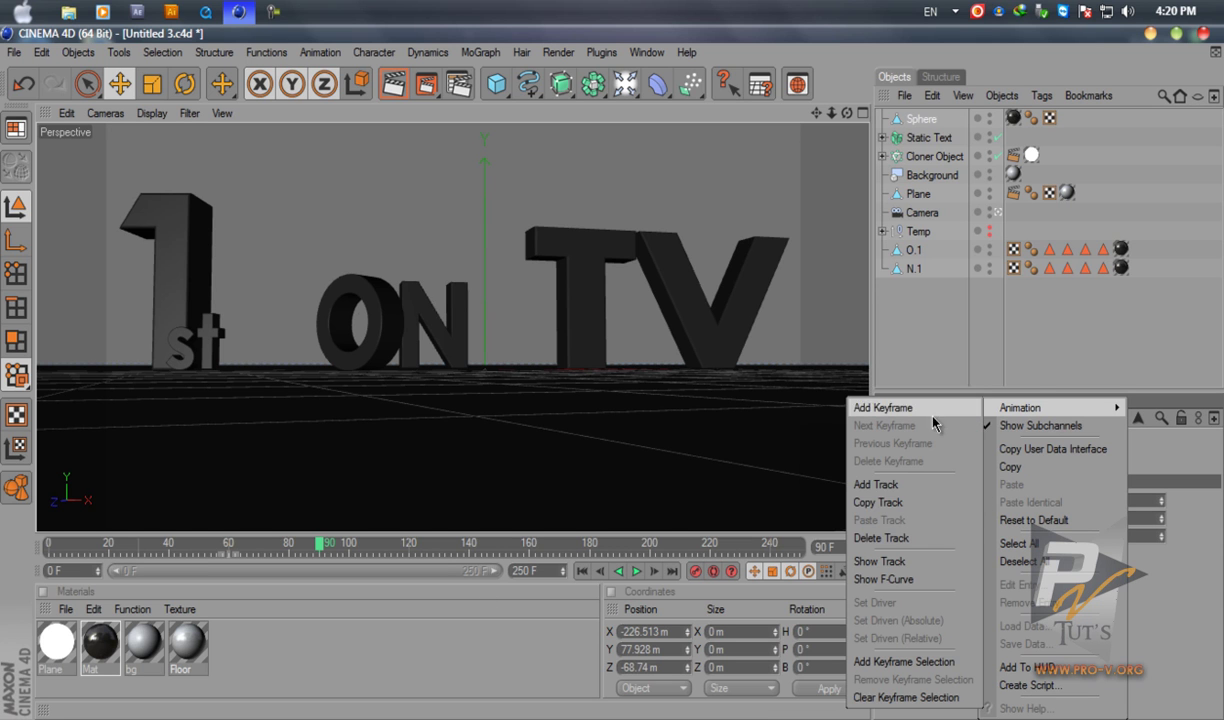
pyautogui.click(899, 540)
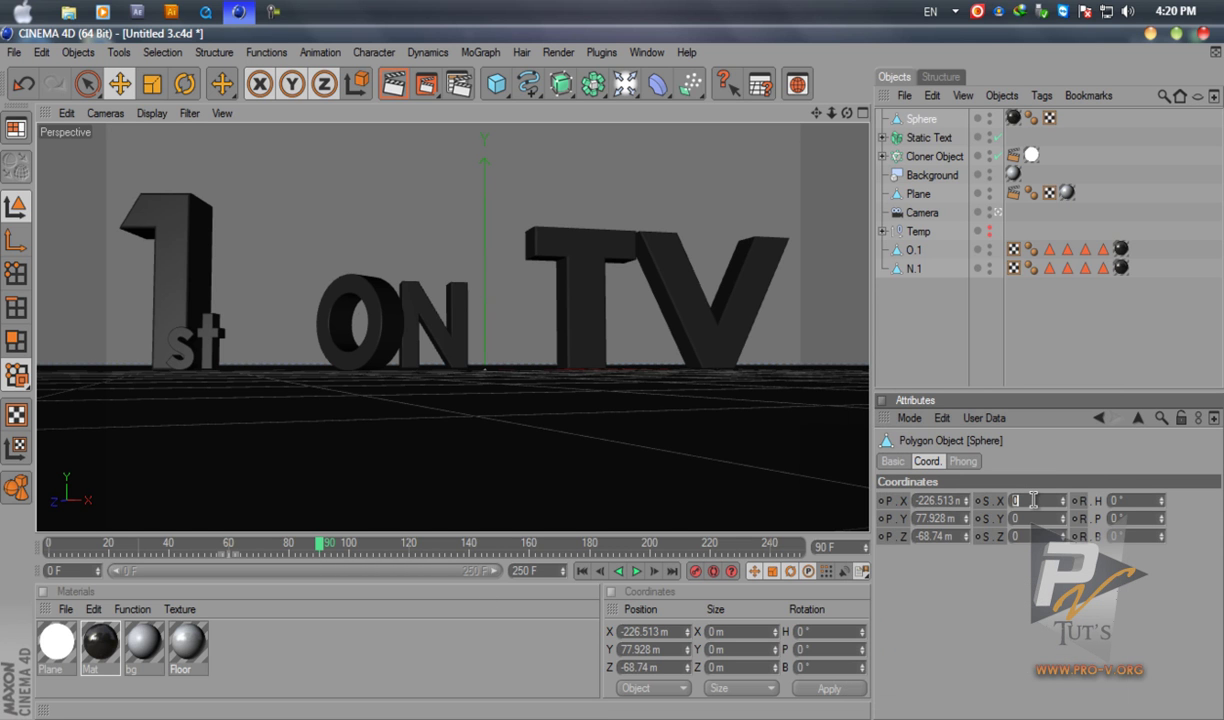
pyautogui.click(1033, 518)
pyautogui.press('Return')
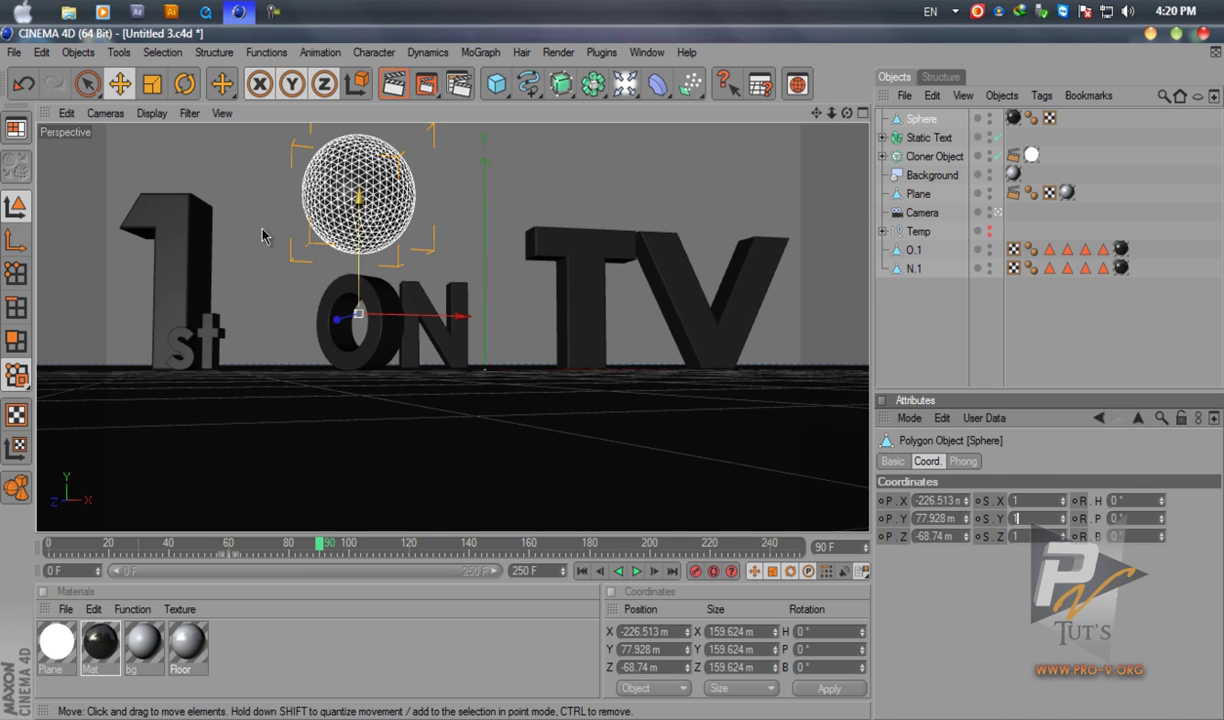
# Move only the sphere's axis up to about 268.4 m in Y, then lower the whole sphere over the O to about 104.3 m
pyautogui.click(10, 207)
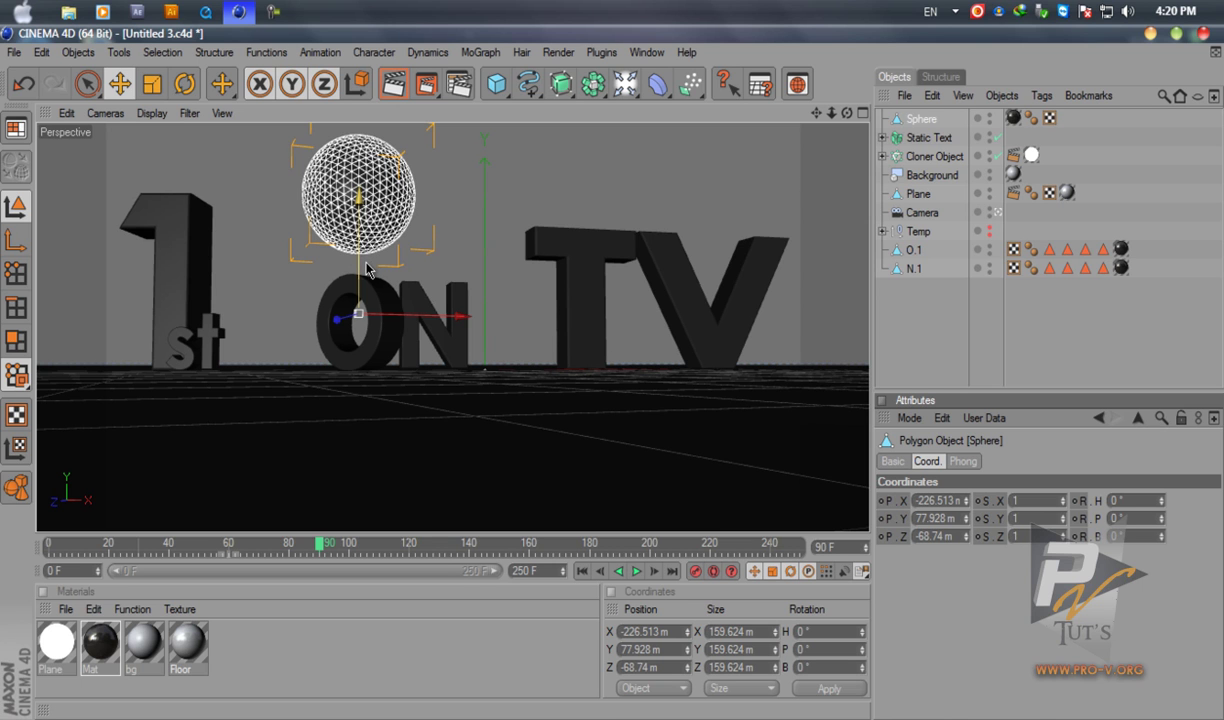
pyautogui.click(15, 240)
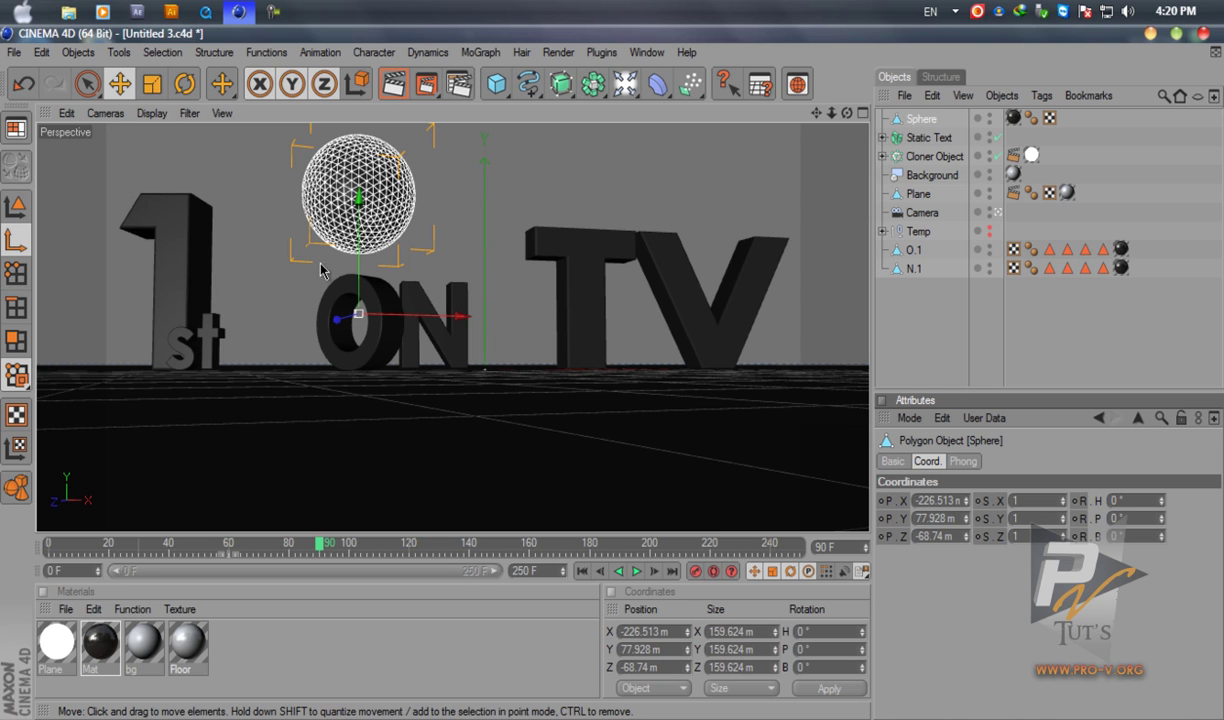
pyautogui.moveTo(358, 263); pyautogui.dragTo(615, 379)
pyautogui.click(15, 207)
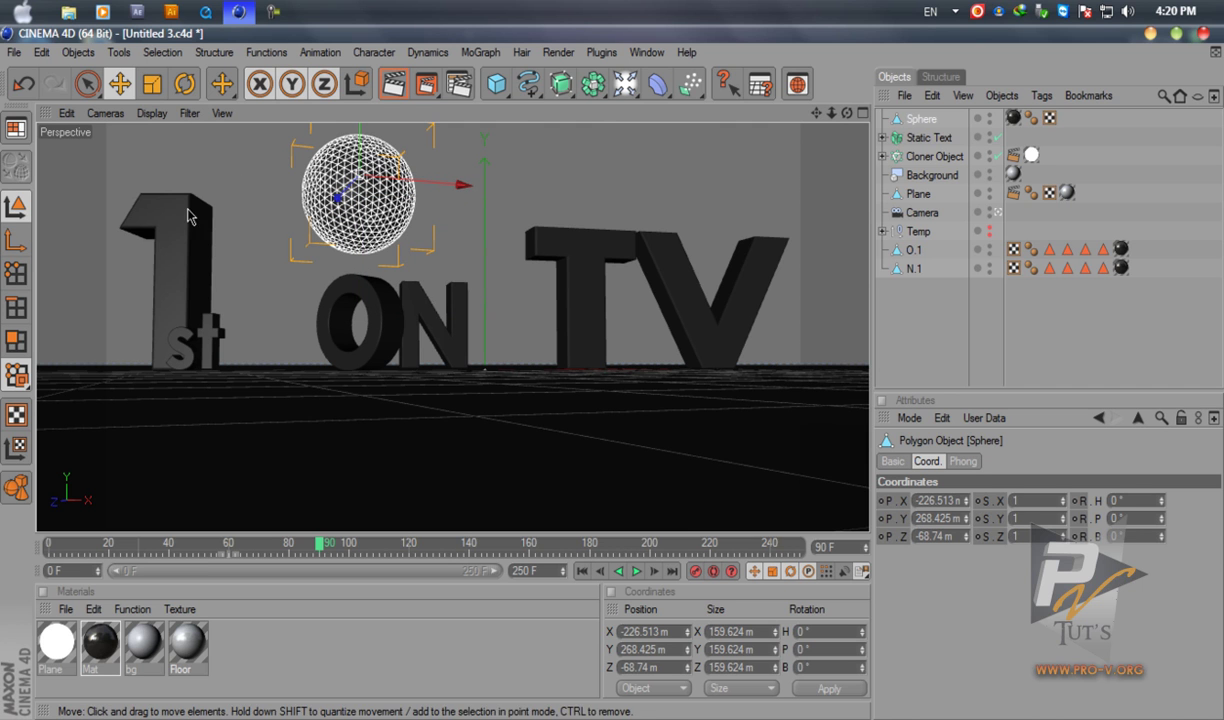
pyautogui.moveTo(345, 140); pyautogui.dragTo(615, 382)
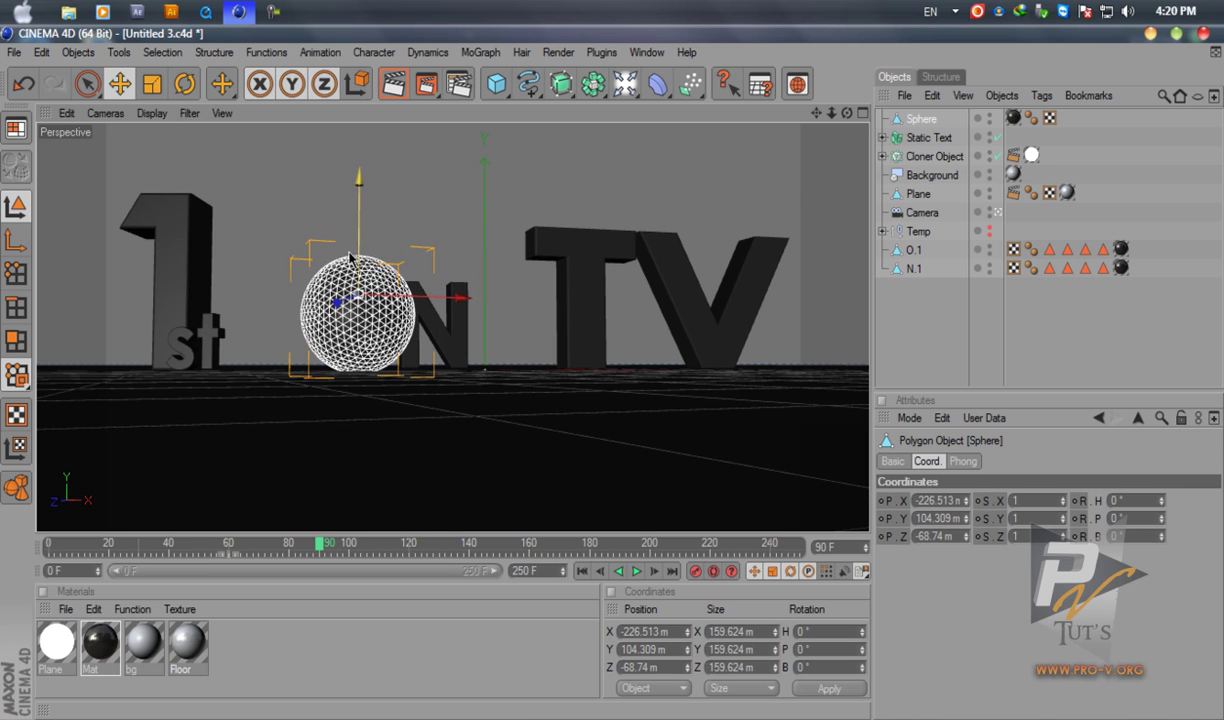
# Move only the sphere's axis down to its base at a Y position of about 0.03 m, and finish with an X scale of 1
pyautogui.press('l')
pyautogui.moveTo(358, 205); pyautogui.dragTo(613, 380)
pyautogui.click(20, 209)
pyautogui.moveTo(1065, 506); pyautogui.dragTo(1070, 546)
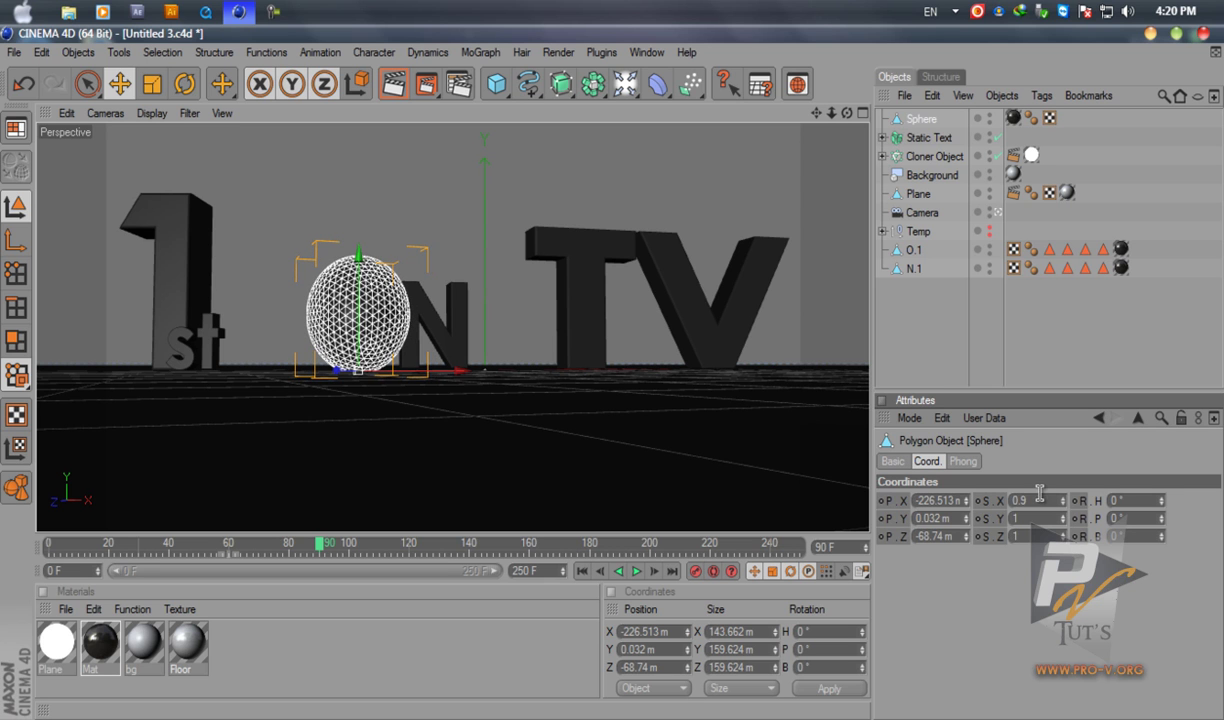
pyautogui.press('Return')
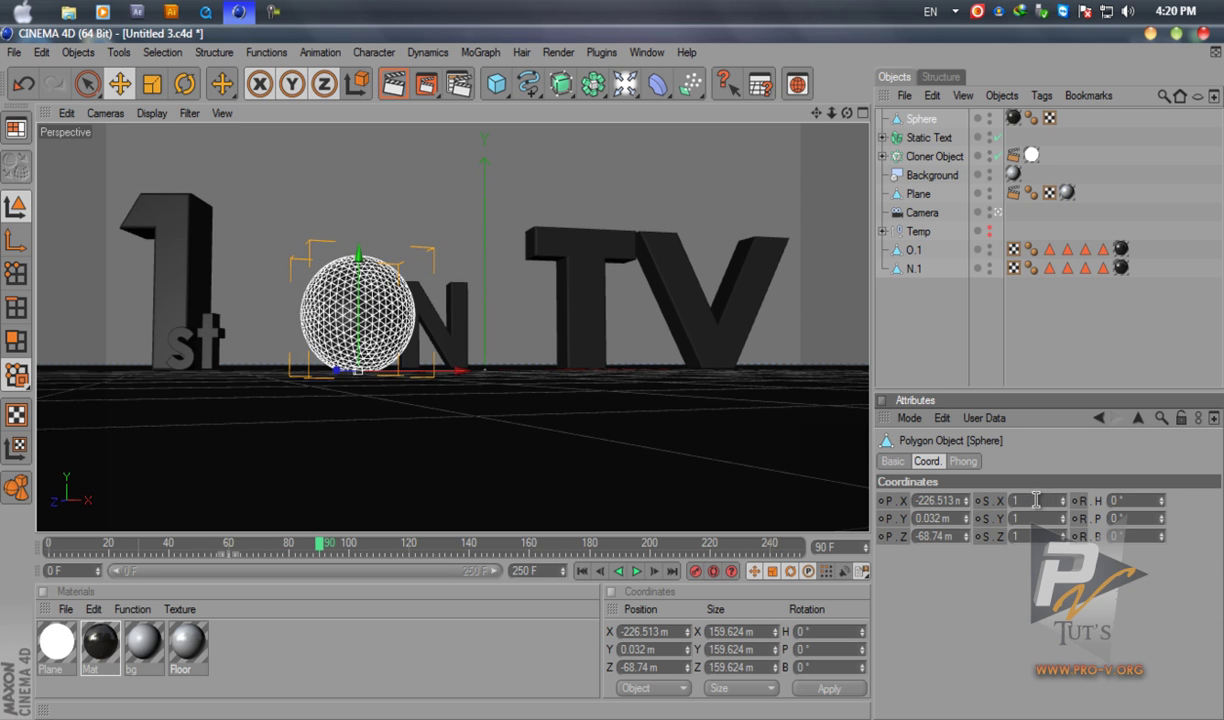
# Scale the sphere down uniformly to a size of about 16.1 m and go to frame 60
pyautogui.click(152, 84)
pyautogui.moveTo(569, 364); pyautogui.dragTo(606, 381)
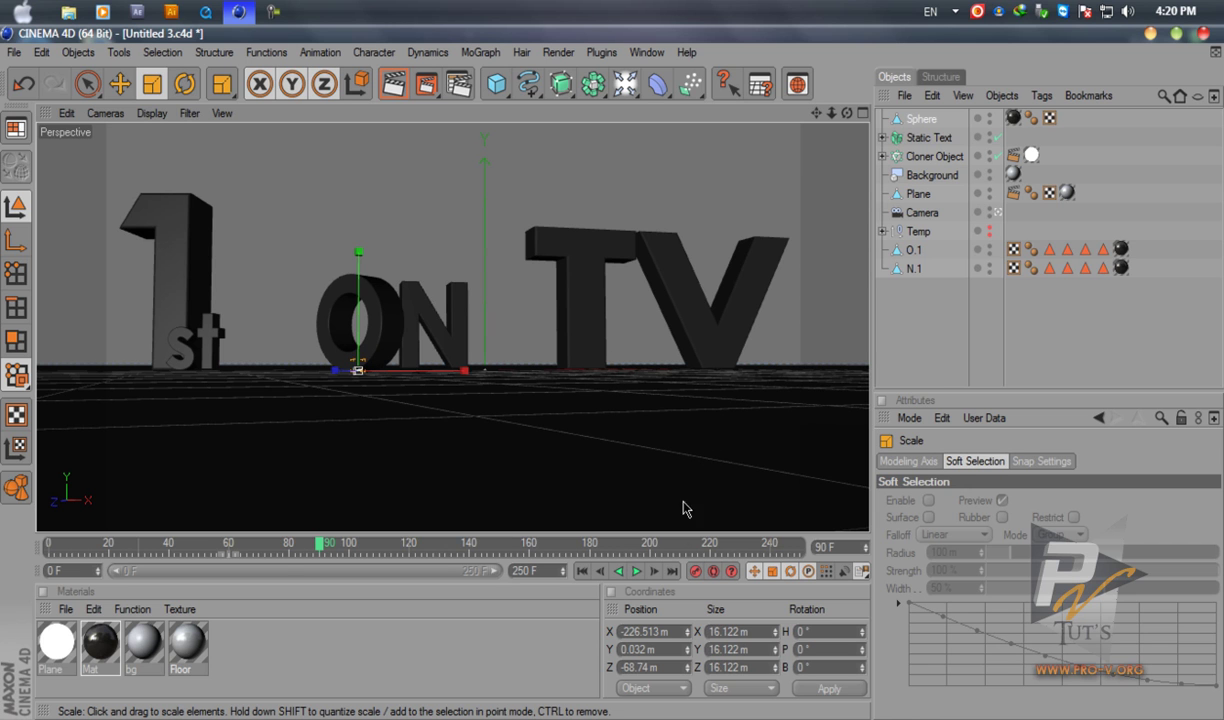
pyautogui.click(230, 546)
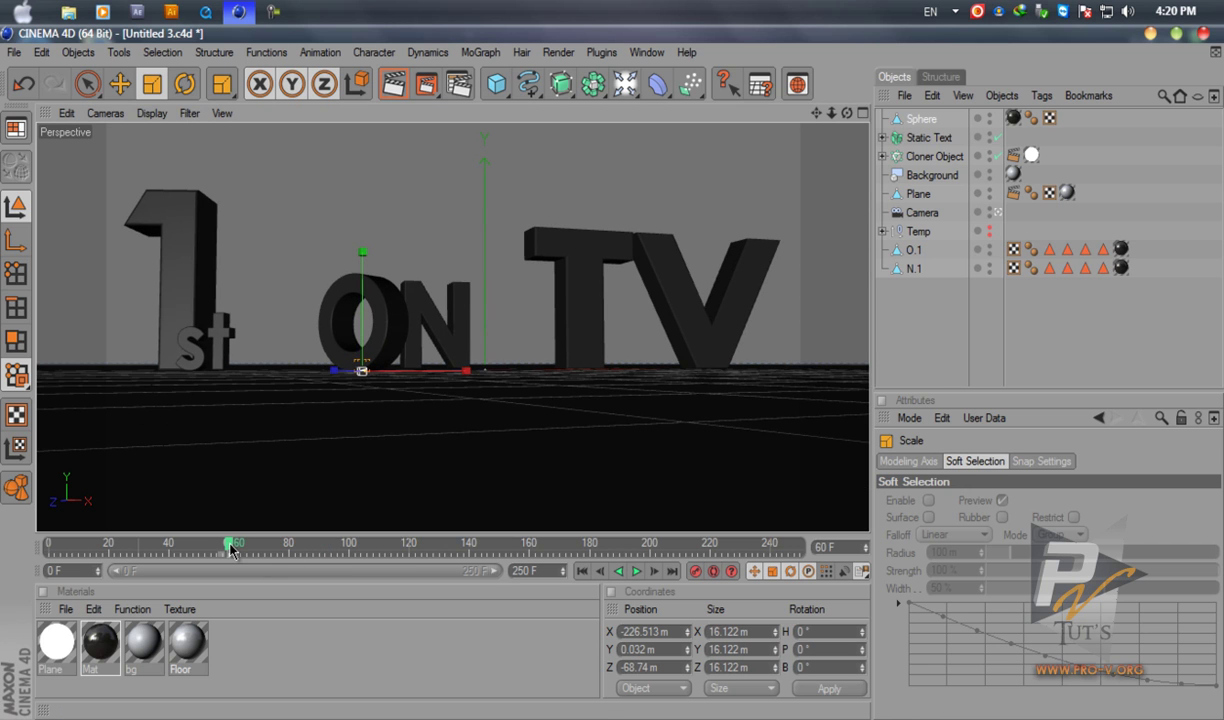
# Show the coordinates as Scale, set the sphere's X, Y and Z scale to 0 and keyframe its coordinates at frame 60
pyautogui.click(920, 119)
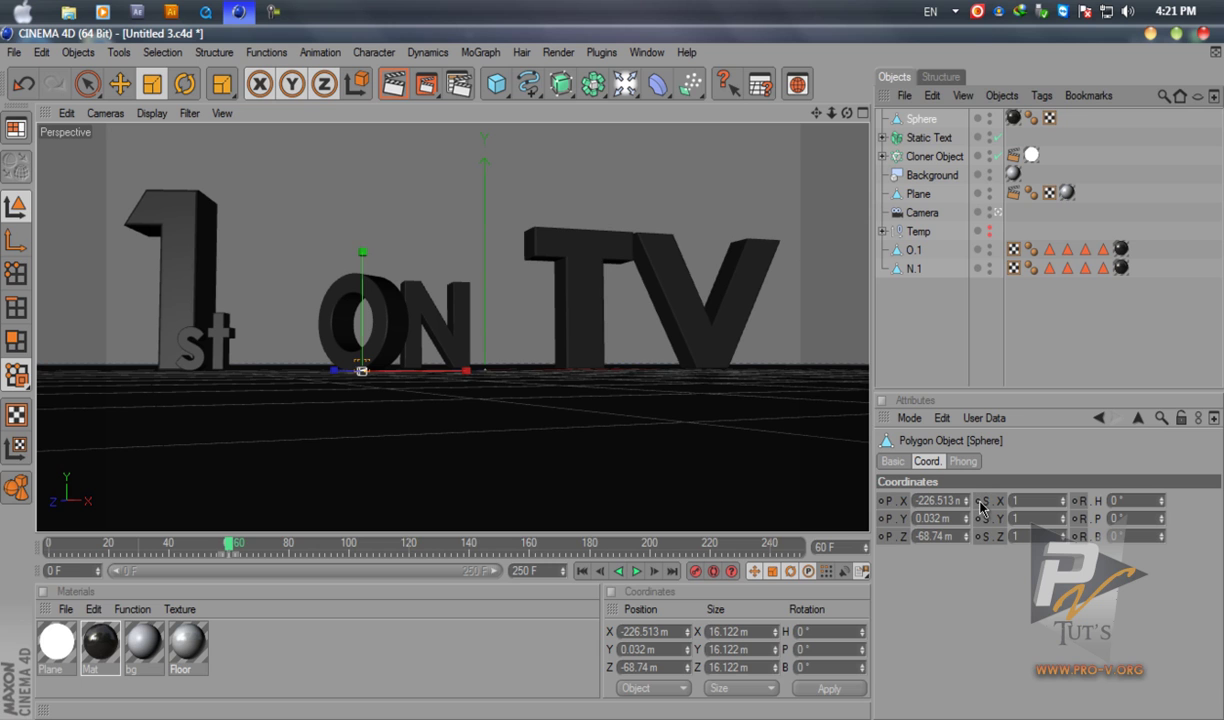
pyautogui.click(752, 689)
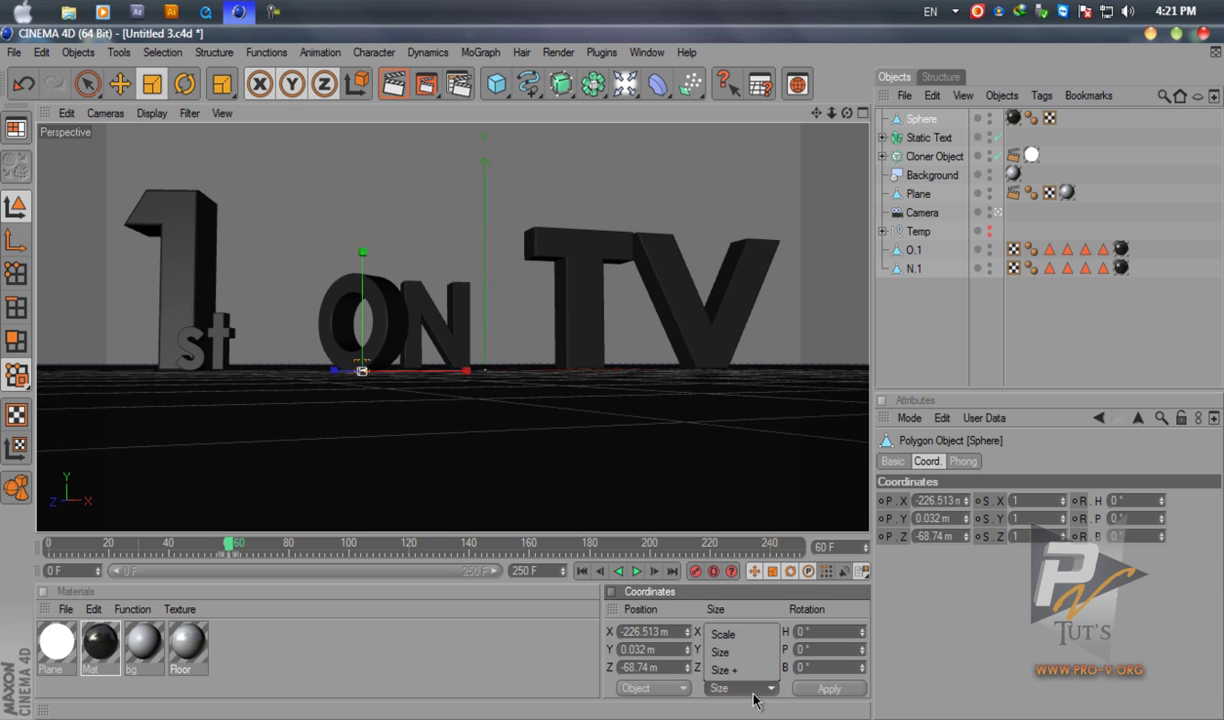
pyautogui.click(723, 635)
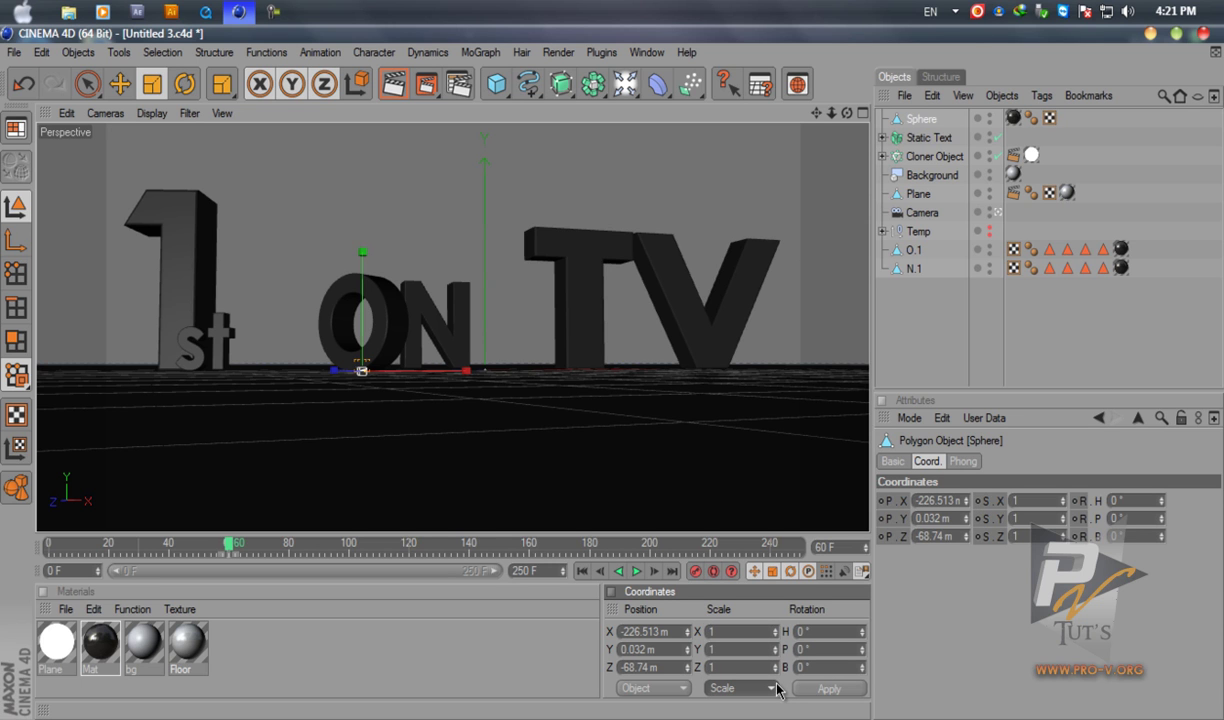
pyautogui.click(732, 638)
pyautogui.click(1047, 501)
pyautogui.write('0')
pyautogui.press('Tab')
pyautogui.write('0')
pyautogui.press('Tab')
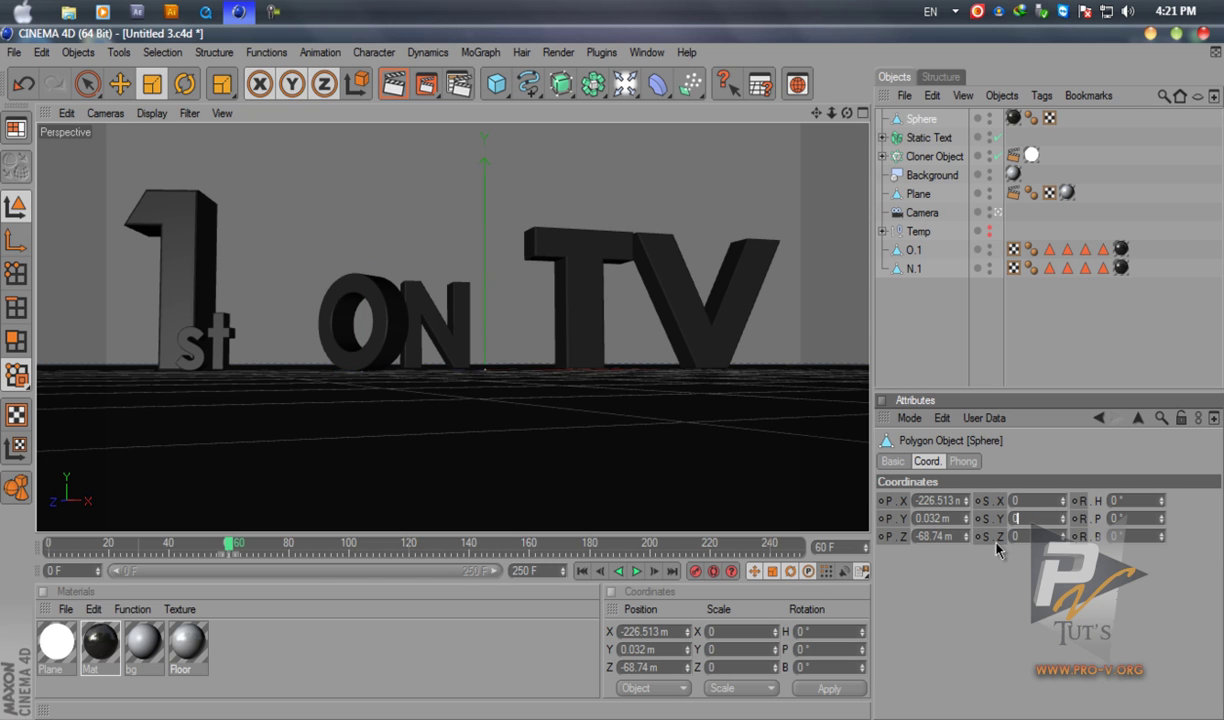
# At frame 70, set the sphere's X, Y and Z scale to 1
pyautogui.click(277, 553)
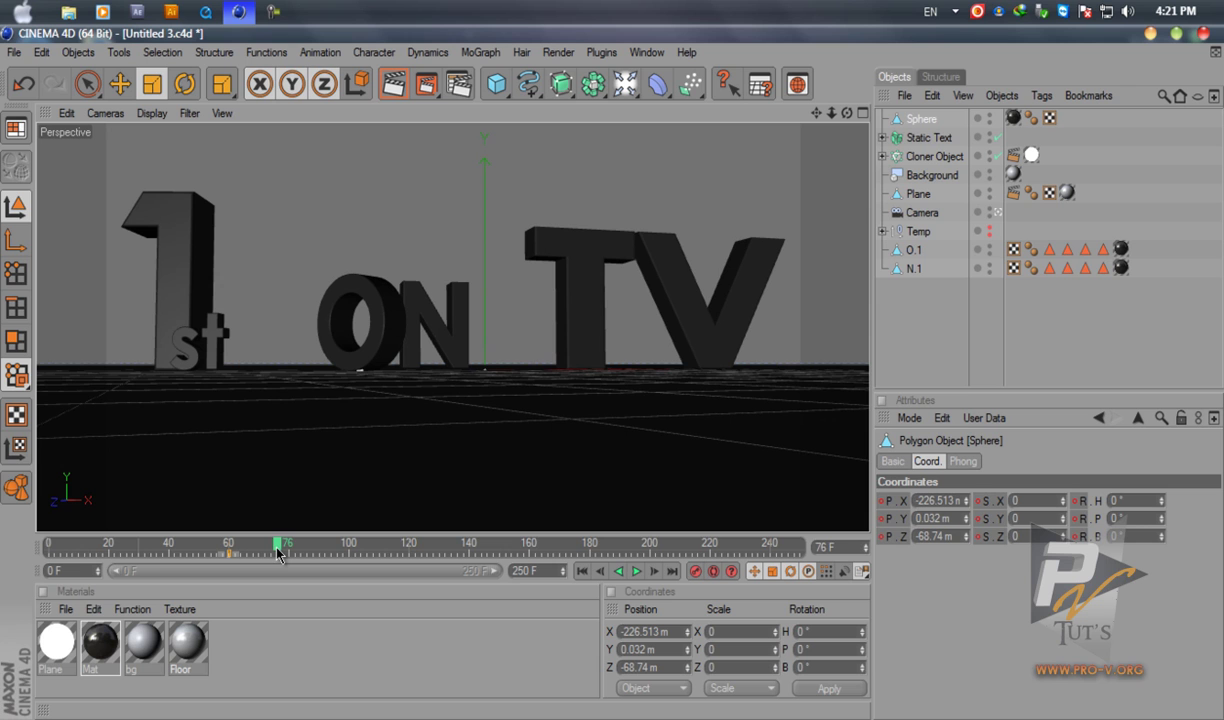
pyautogui.moveTo(277, 553); pyautogui.dragTo(258, 553)
pyautogui.click(1035, 502)
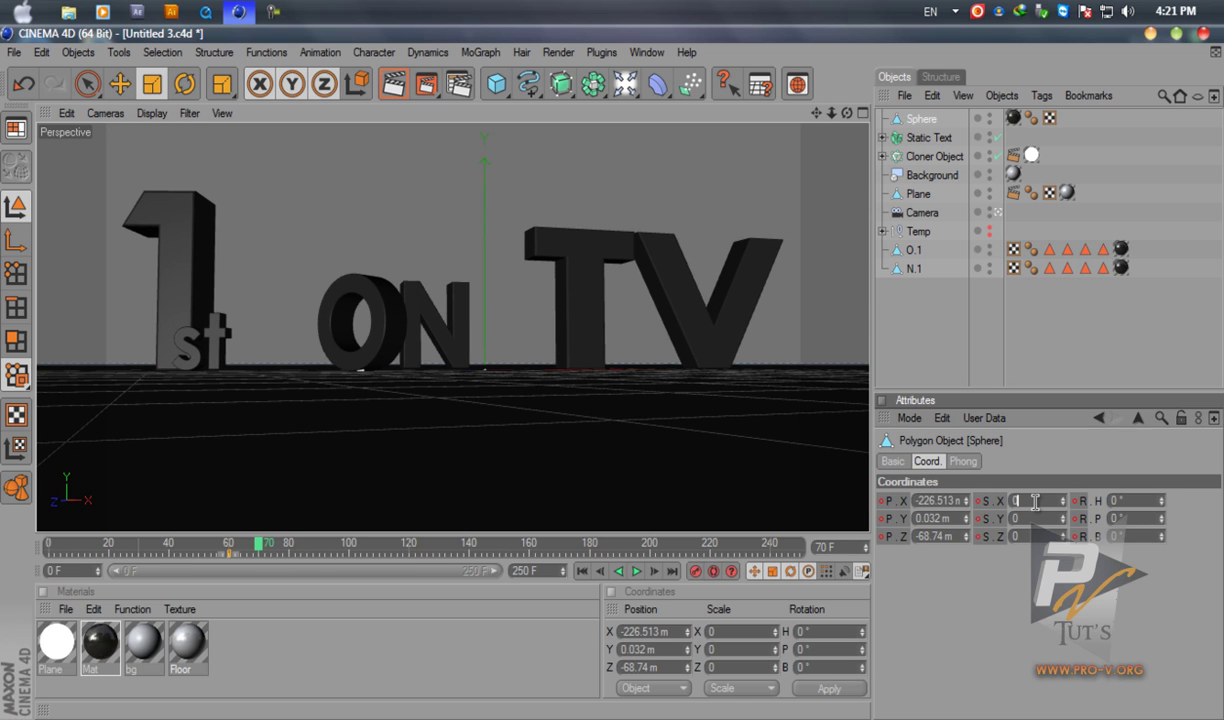
pyautogui.click(1026, 536)
pyautogui.write('1')
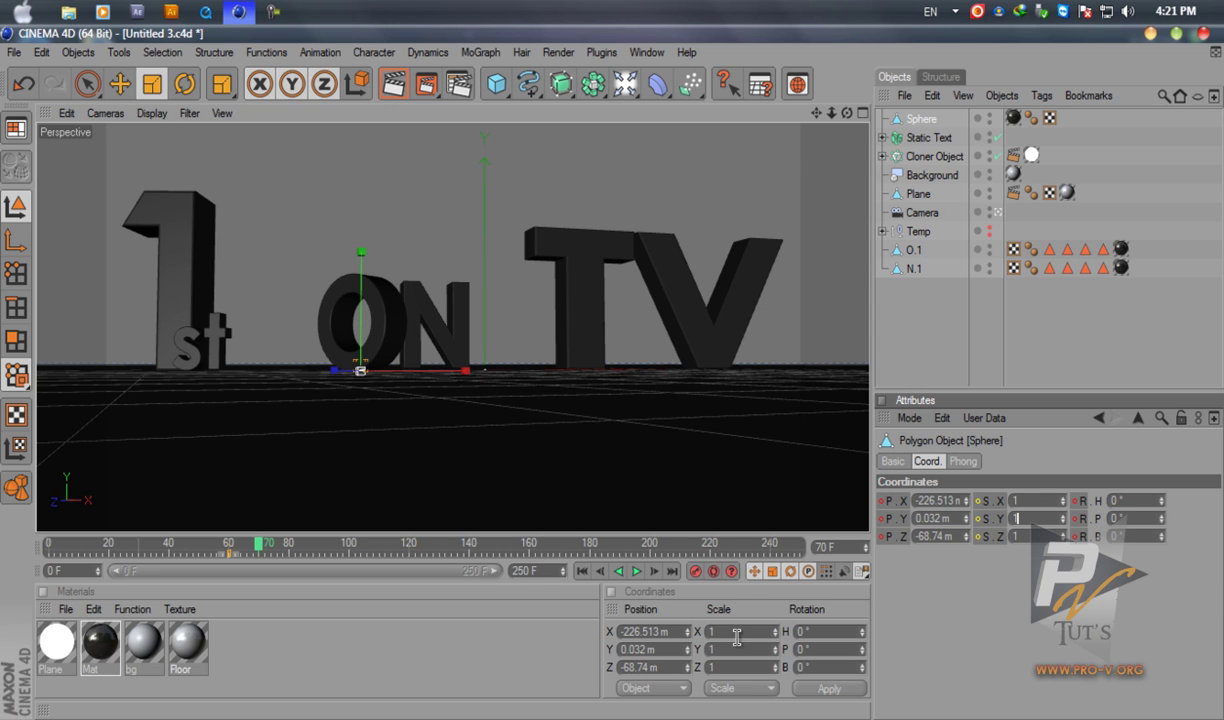
# Show the coordinates as Size, scale the sphere up uniformly to about 147.4 m around the O, and keyframe its coordinates at frame 70
pyautogui.click(748, 683)
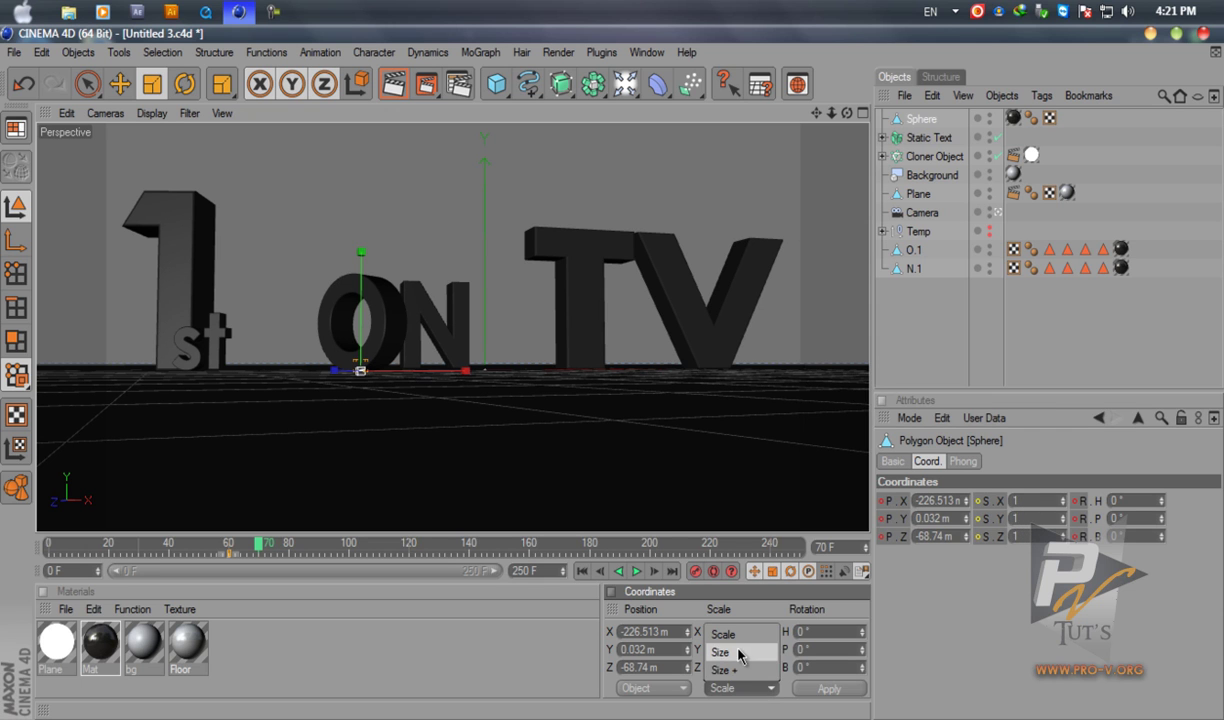
pyautogui.click(739, 652)
pyautogui.moveTo(366, 380); pyautogui.dragTo(900, 220)
pyautogui.moveTo(585, 355); pyautogui.dragTo(641, 366)
pyautogui.click(978, 537)
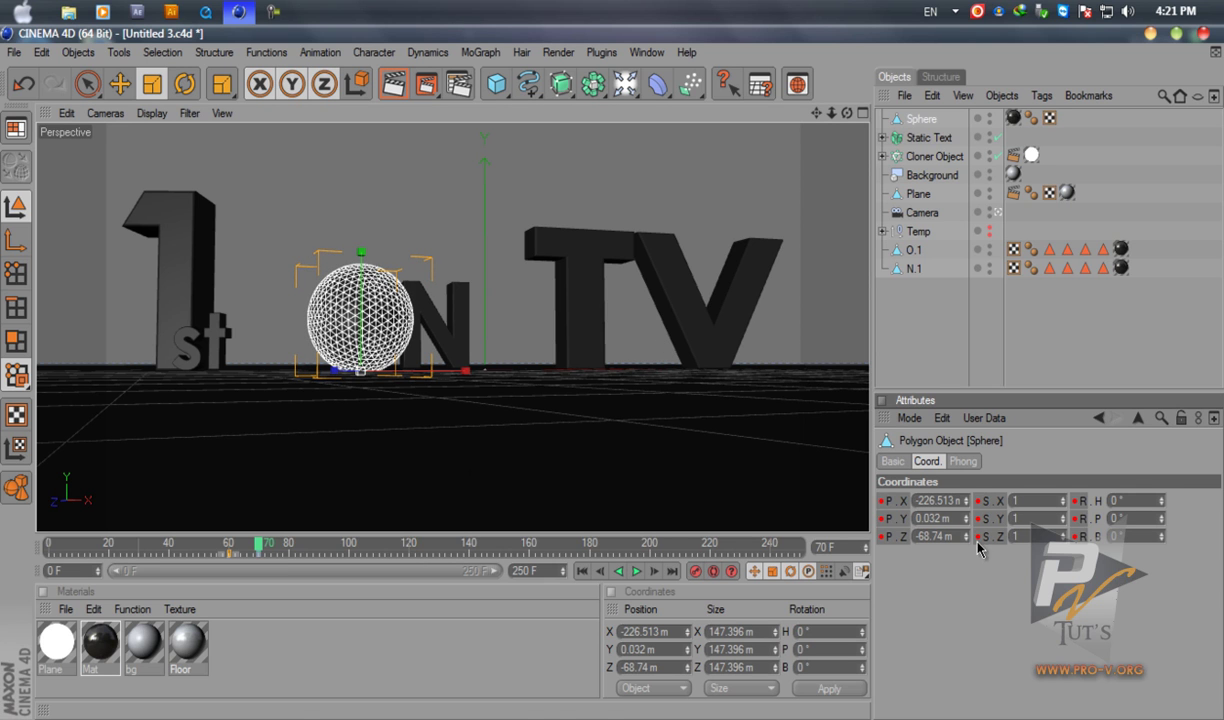
# Scrub to frame 64 and play the animation from the start to check that the sphere grows from its base
pyautogui.moveTo(250, 548); pyautogui.dragTo(241, 548)
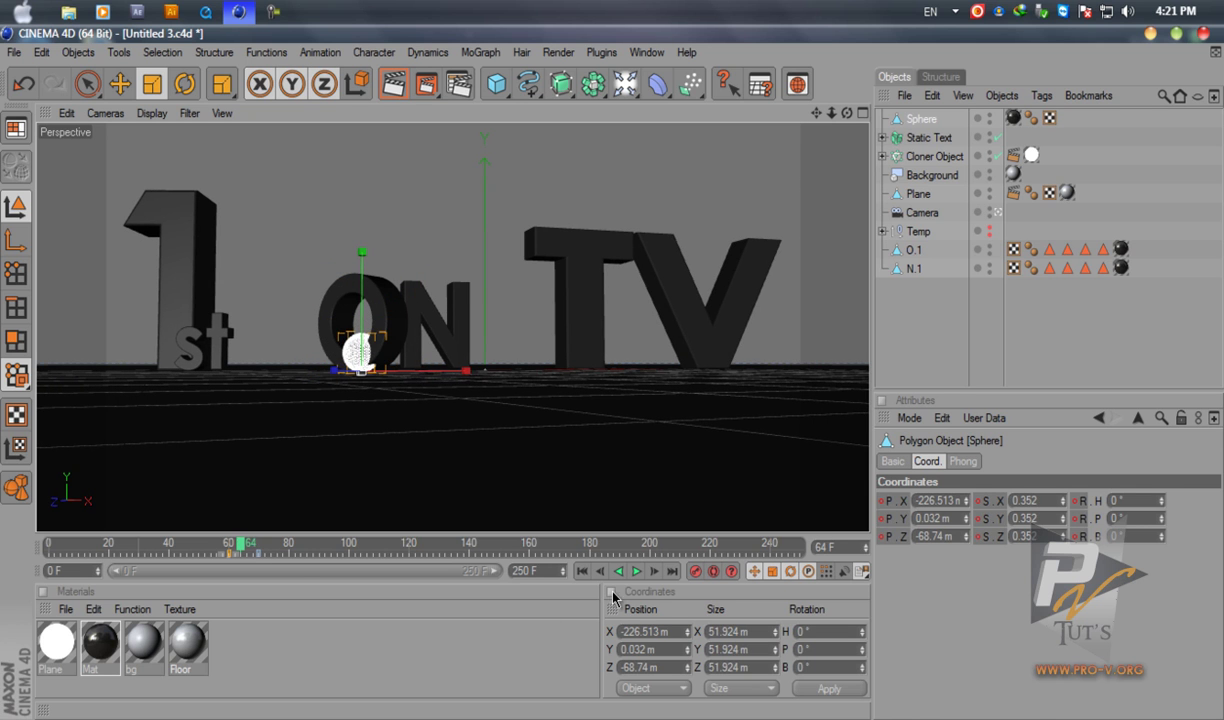
pyautogui.click(582, 571)
pyautogui.click(636, 572)
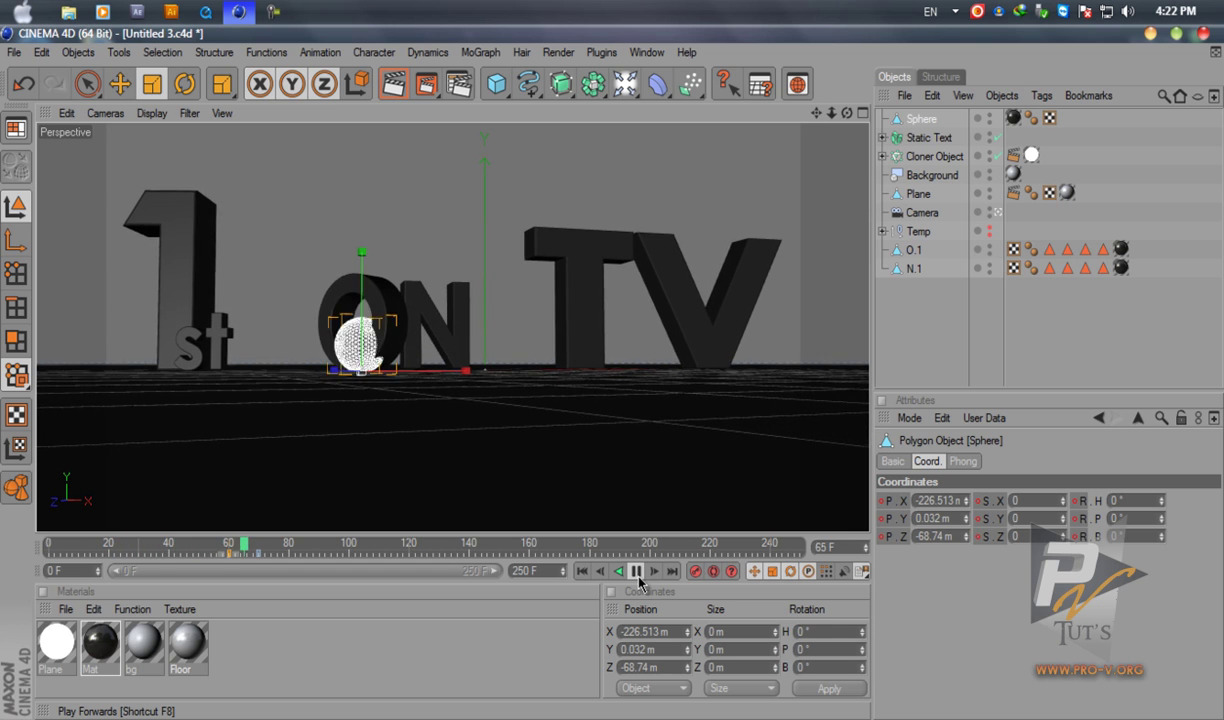
pyautogui.click(637, 576)
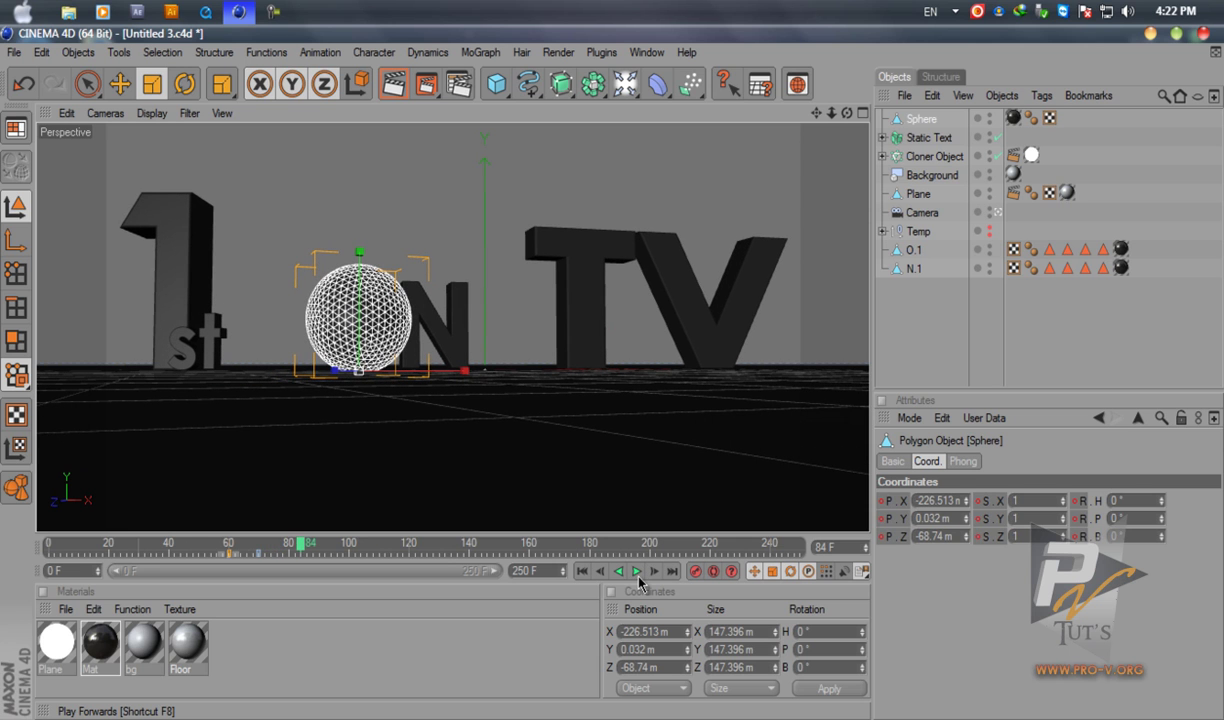